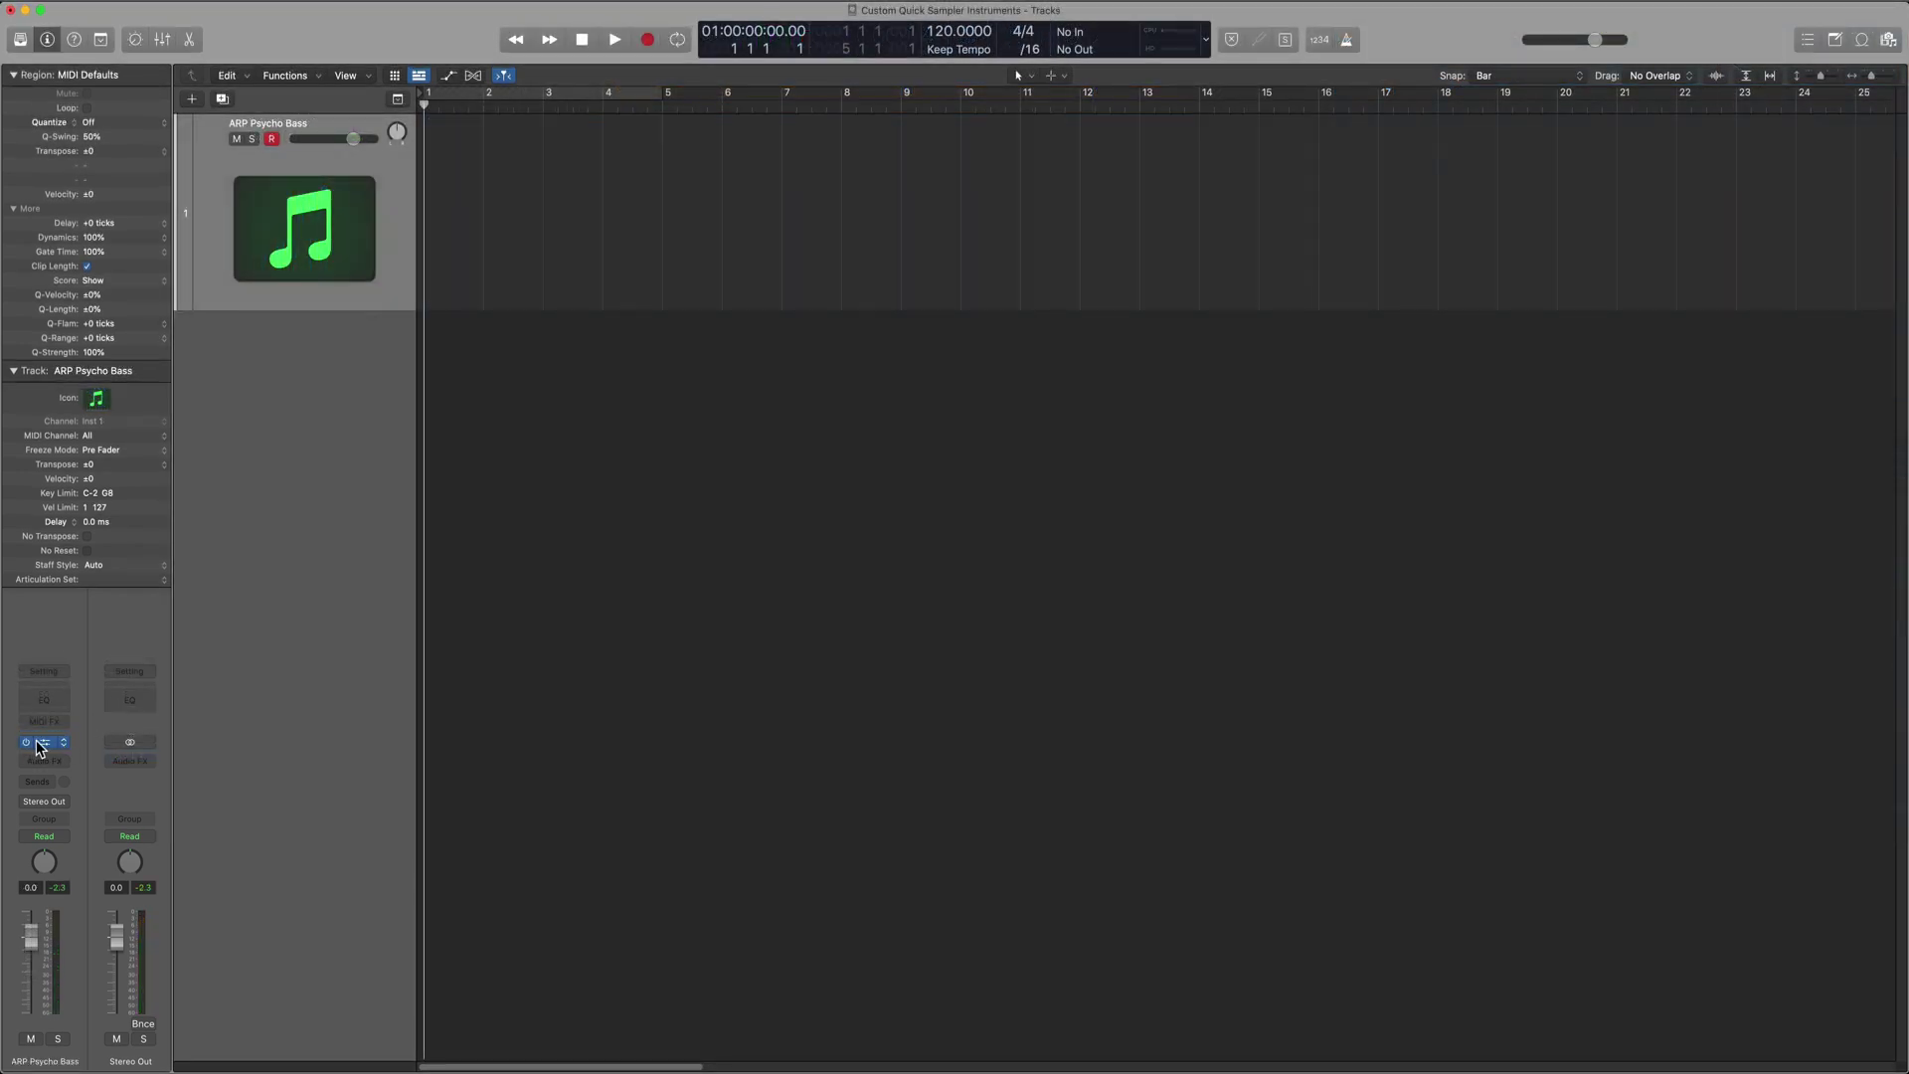
Open Sylenth1 on the bass track and browse presets, keeping 016: ARP Psycho Bass loaded.
{"action": "left_click", "coordinate": [65, 743]}
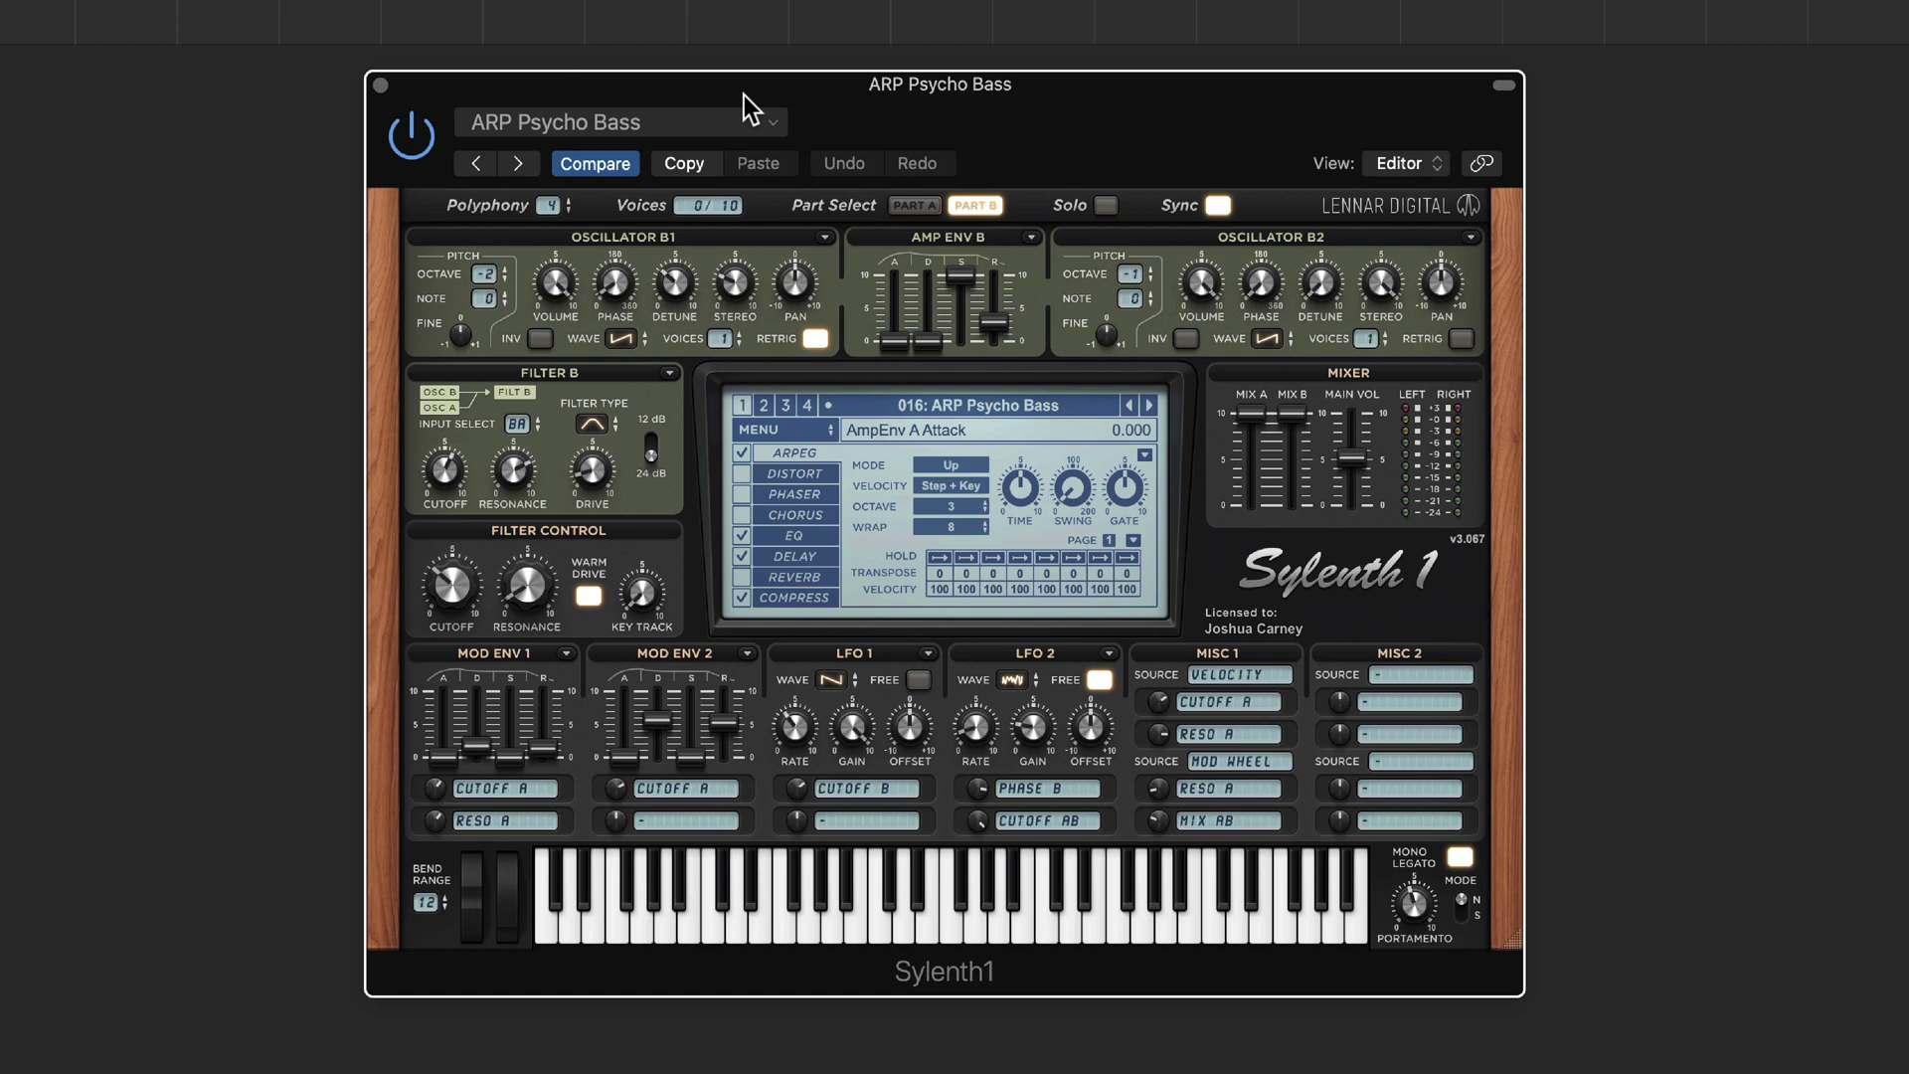
{"action": "left_click", "coordinate": [958, 401]}
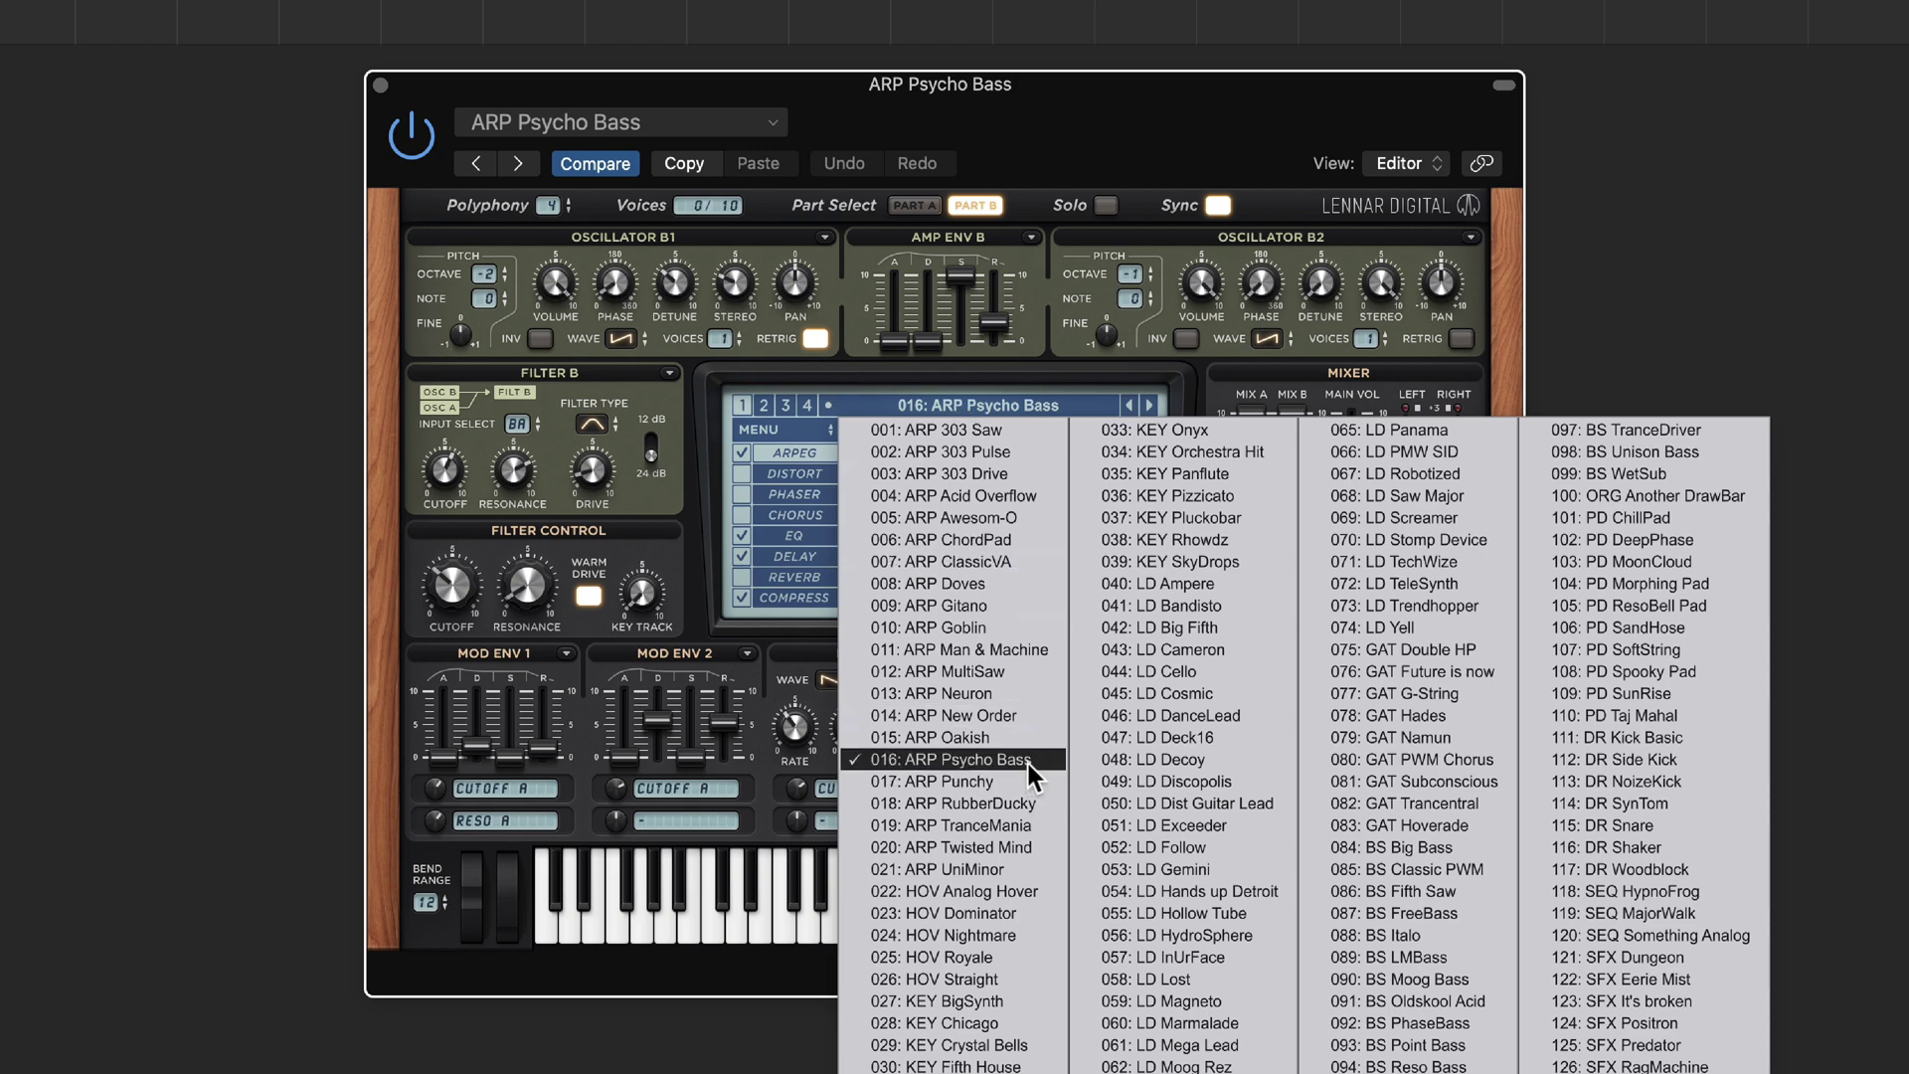
{"action": "left_click", "coordinate": [1156, 131]}
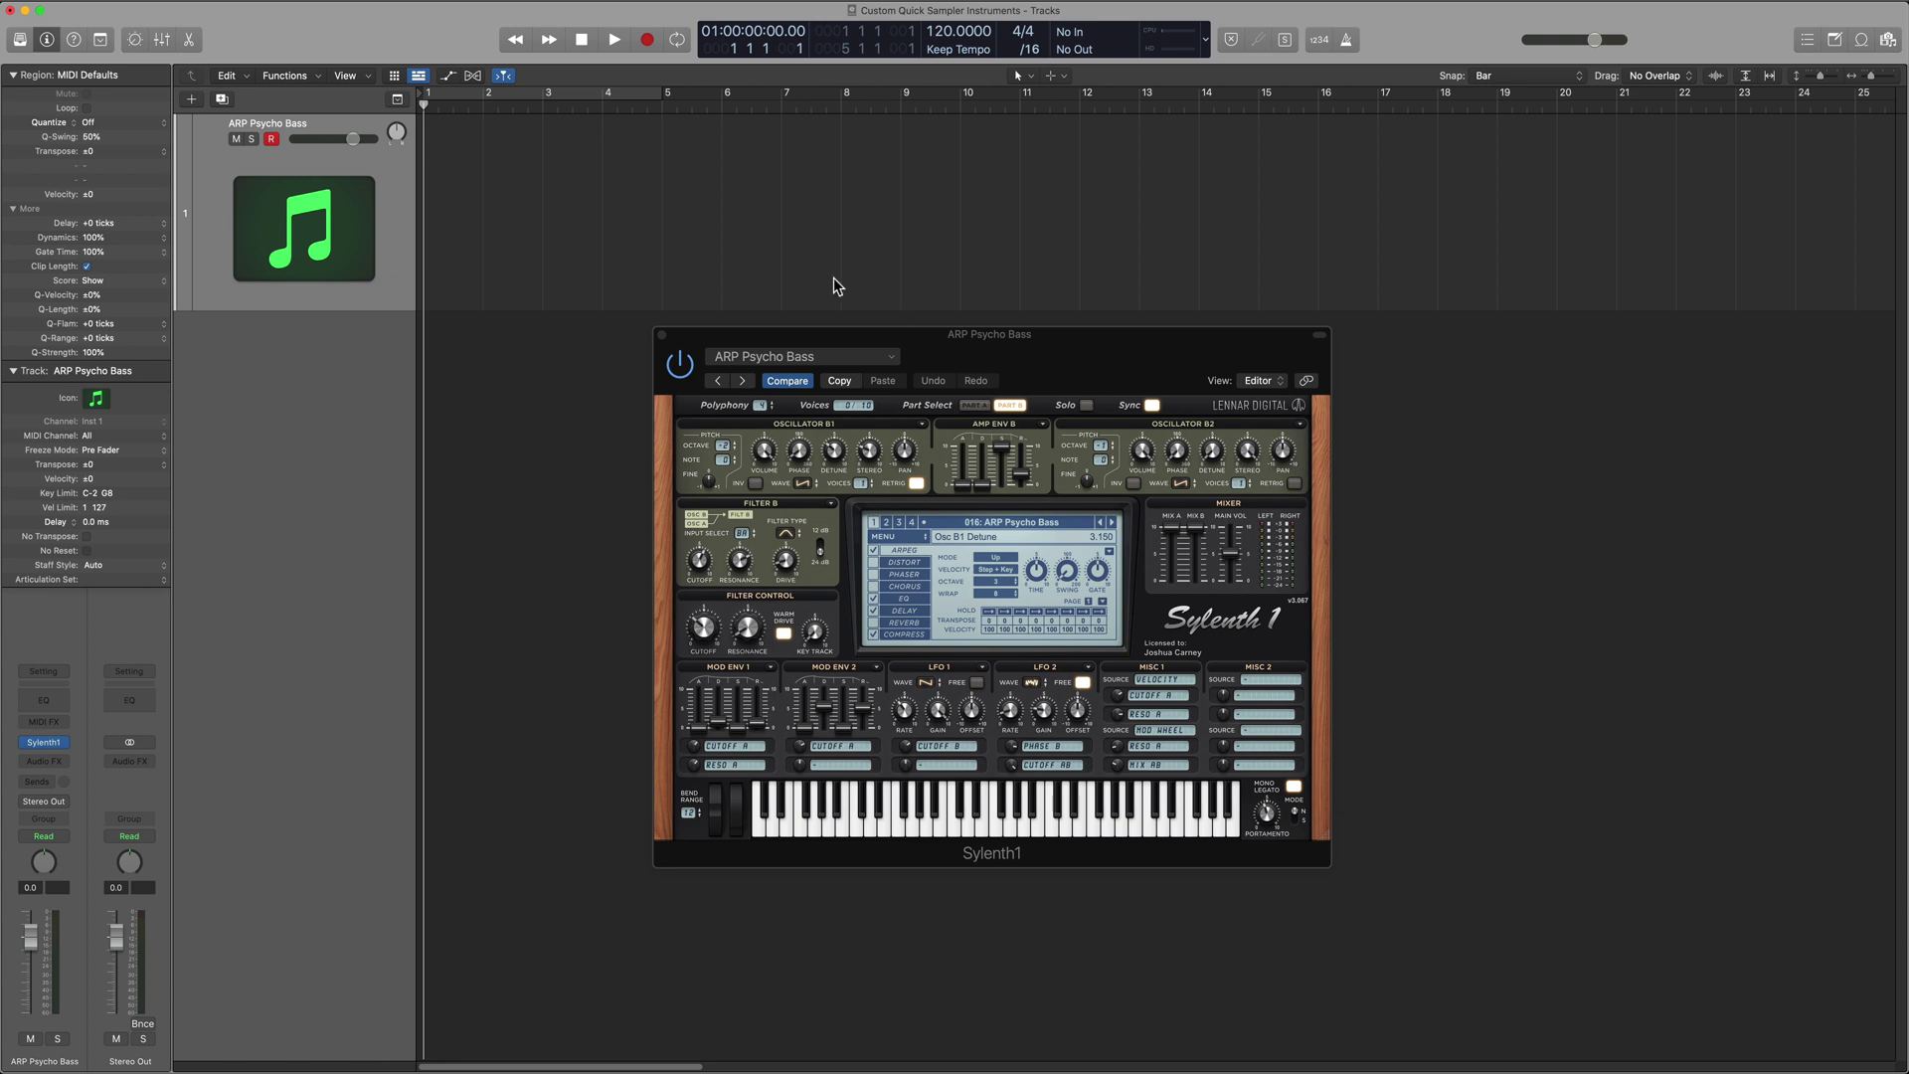
Create an empty MIDI region on the bass track and lengthen it to bar 16.
{"action": "left_click", "coordinate": [662, 335]}
{"action": "right_click", "coordinate": [462, 191]}
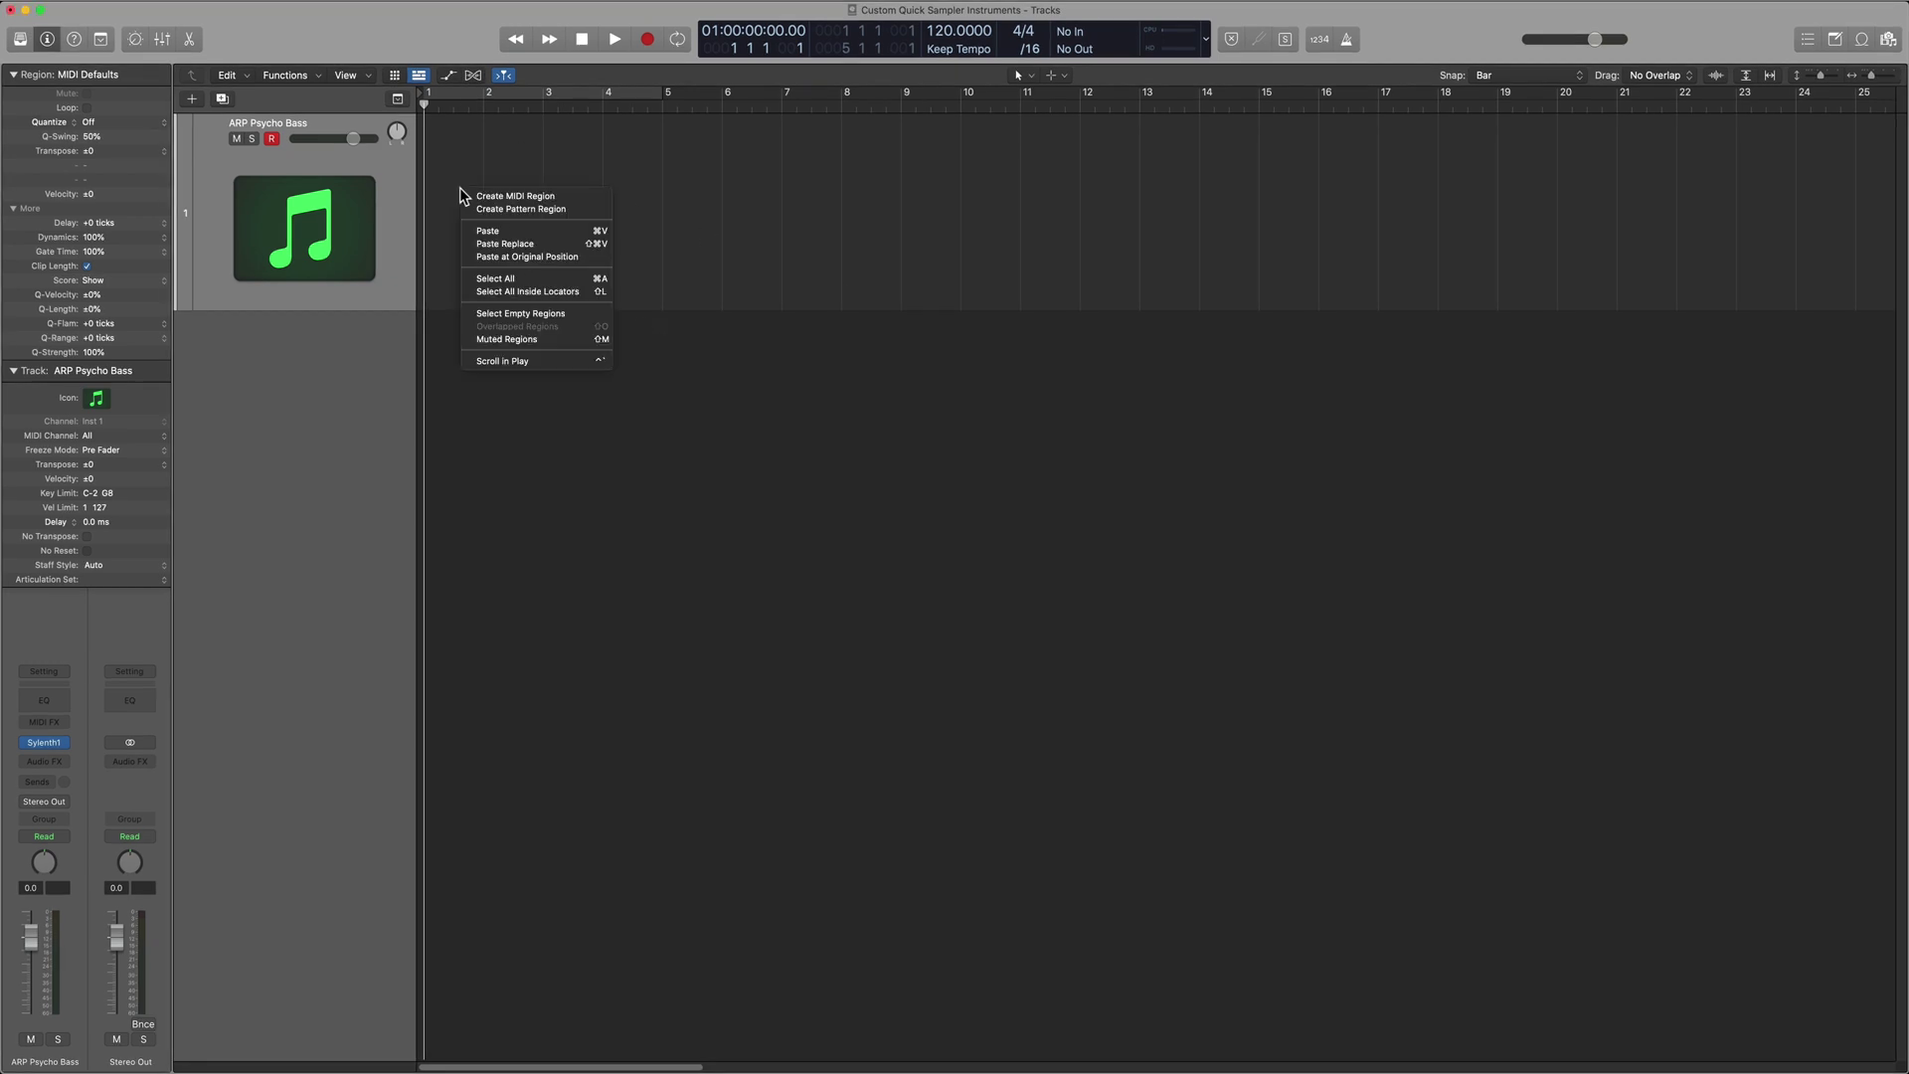
{"action": "left_click", "coordinate": [516, 197]}
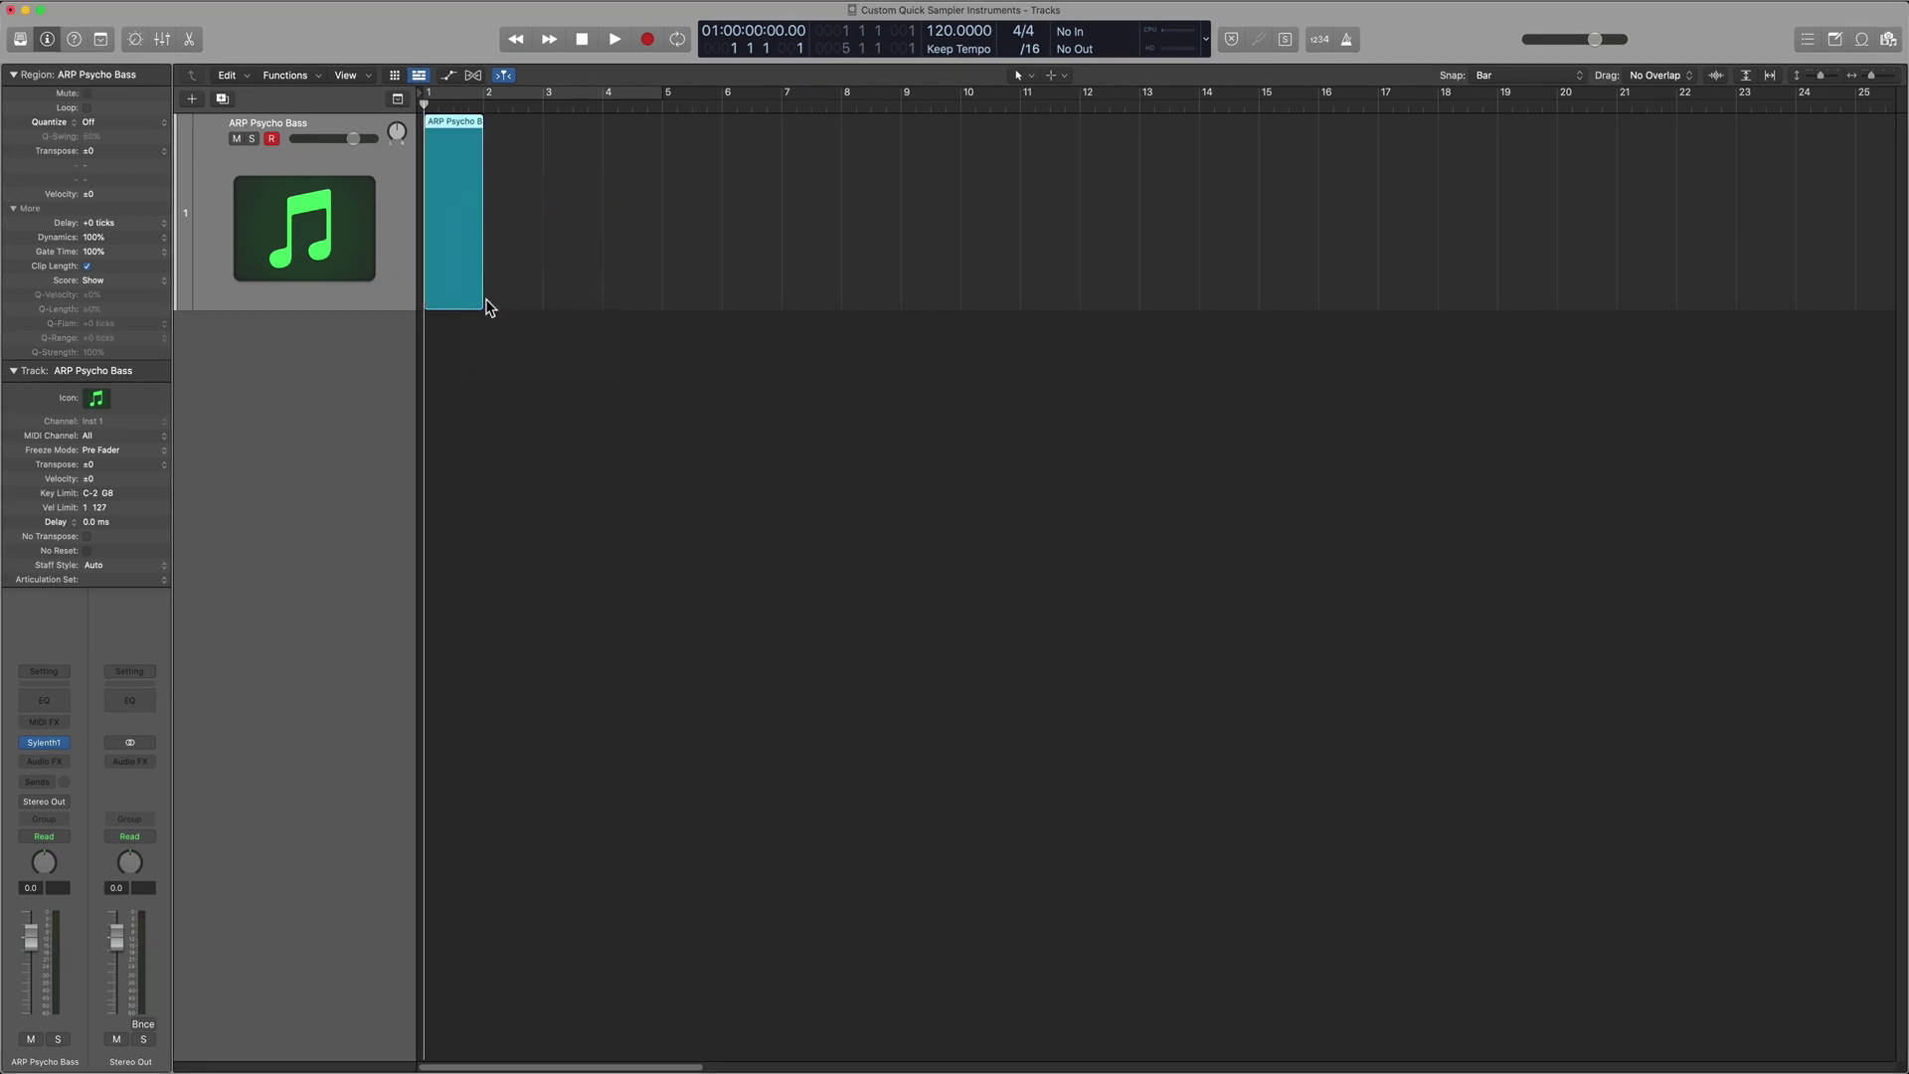
{"action": "left_click_drag", "start_coordinate": [479, 299], "coordinate": [1335, 289]}
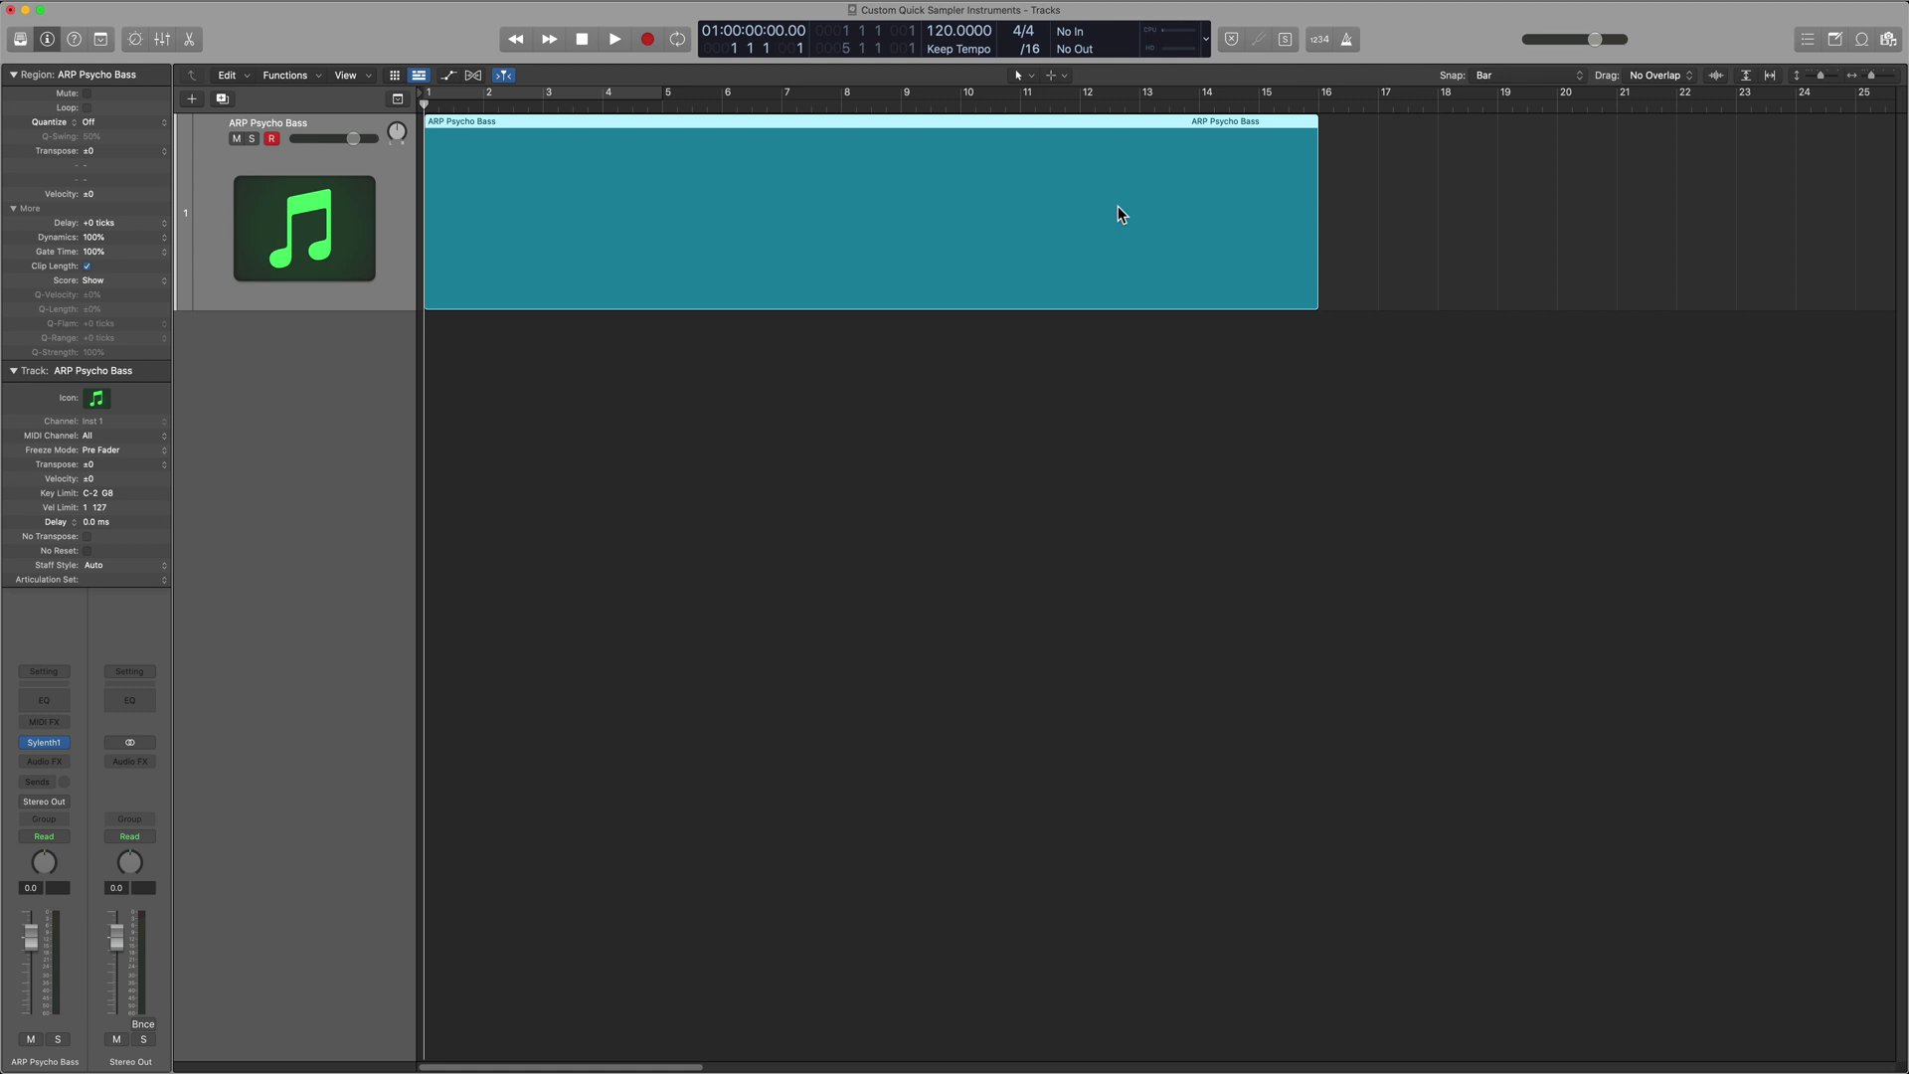
In the Piano Roll, draw one long sustained C1 note across the region.
{"action": "double_click", "coordinate": [874, 289]}
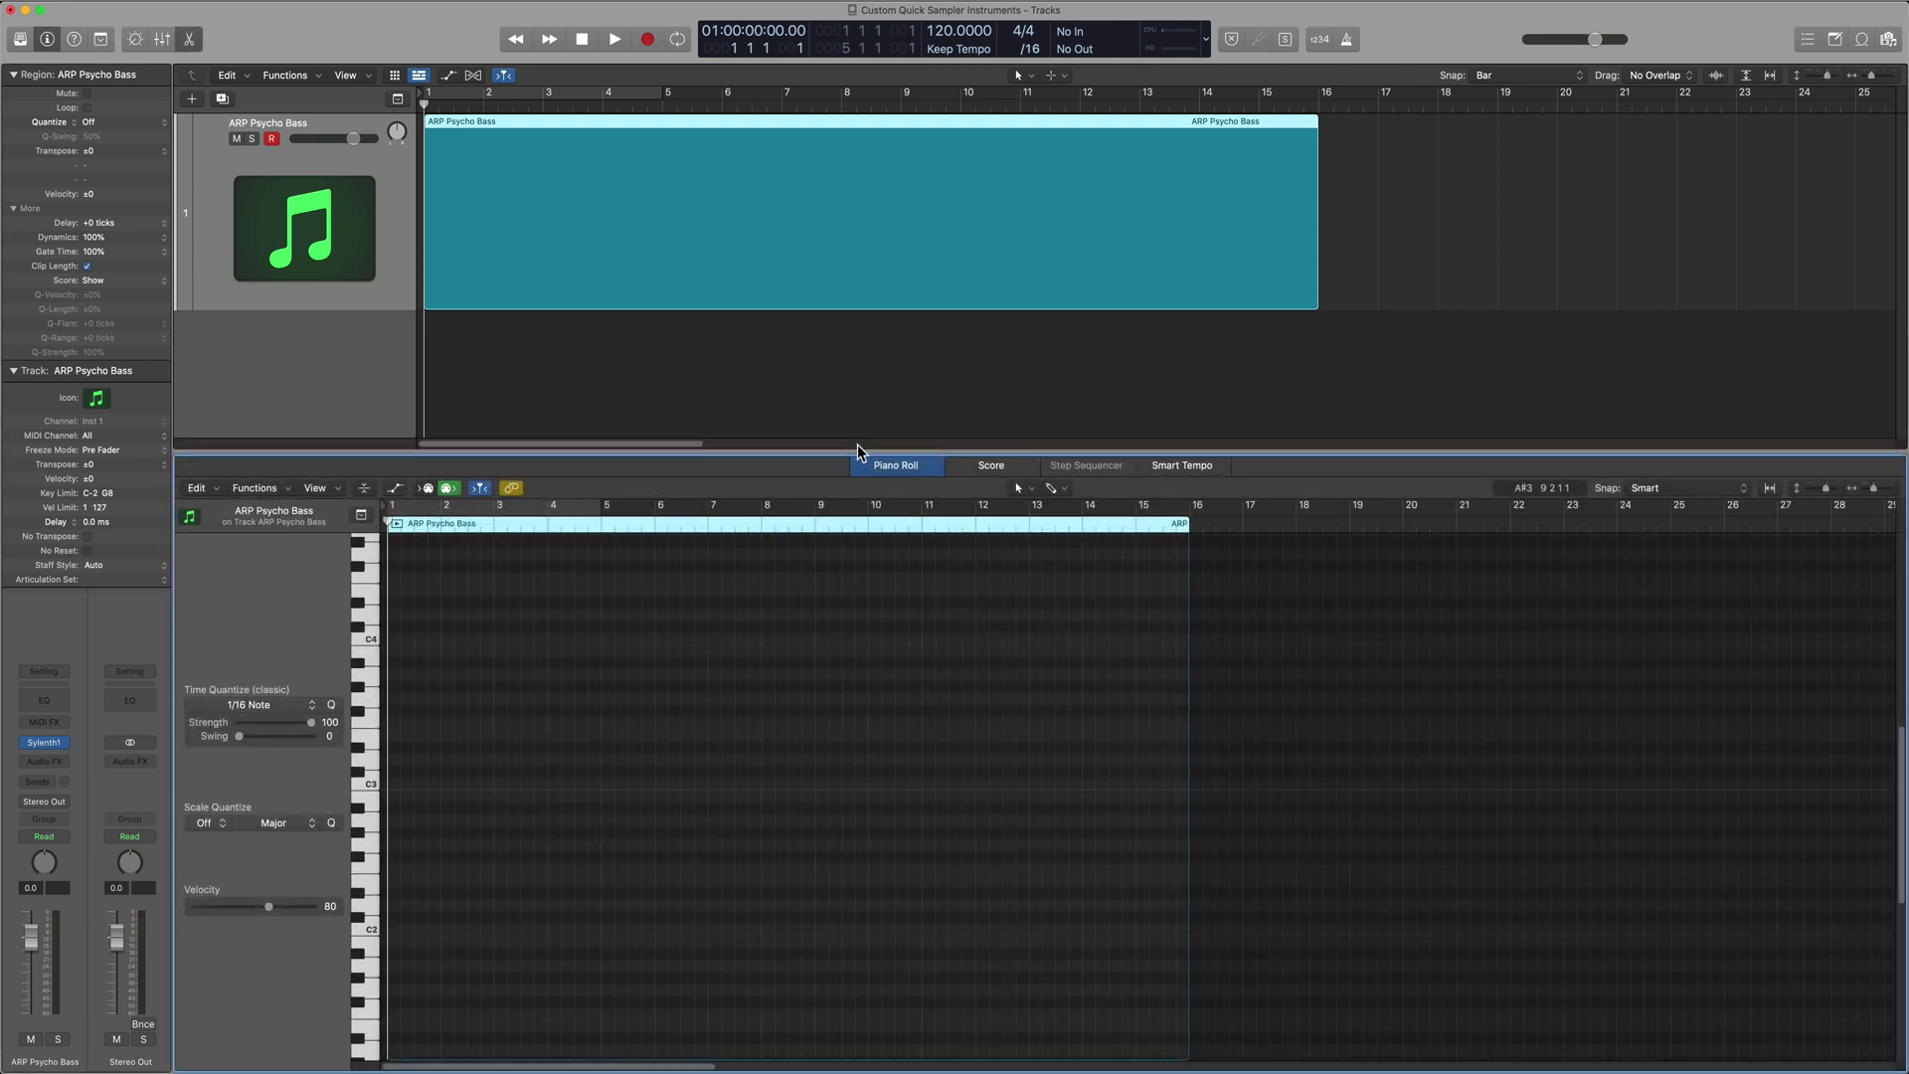
{"action": "scroll", "coordinate": [442, 835], "scroll_direction": "down", "scroll_amount": 2}
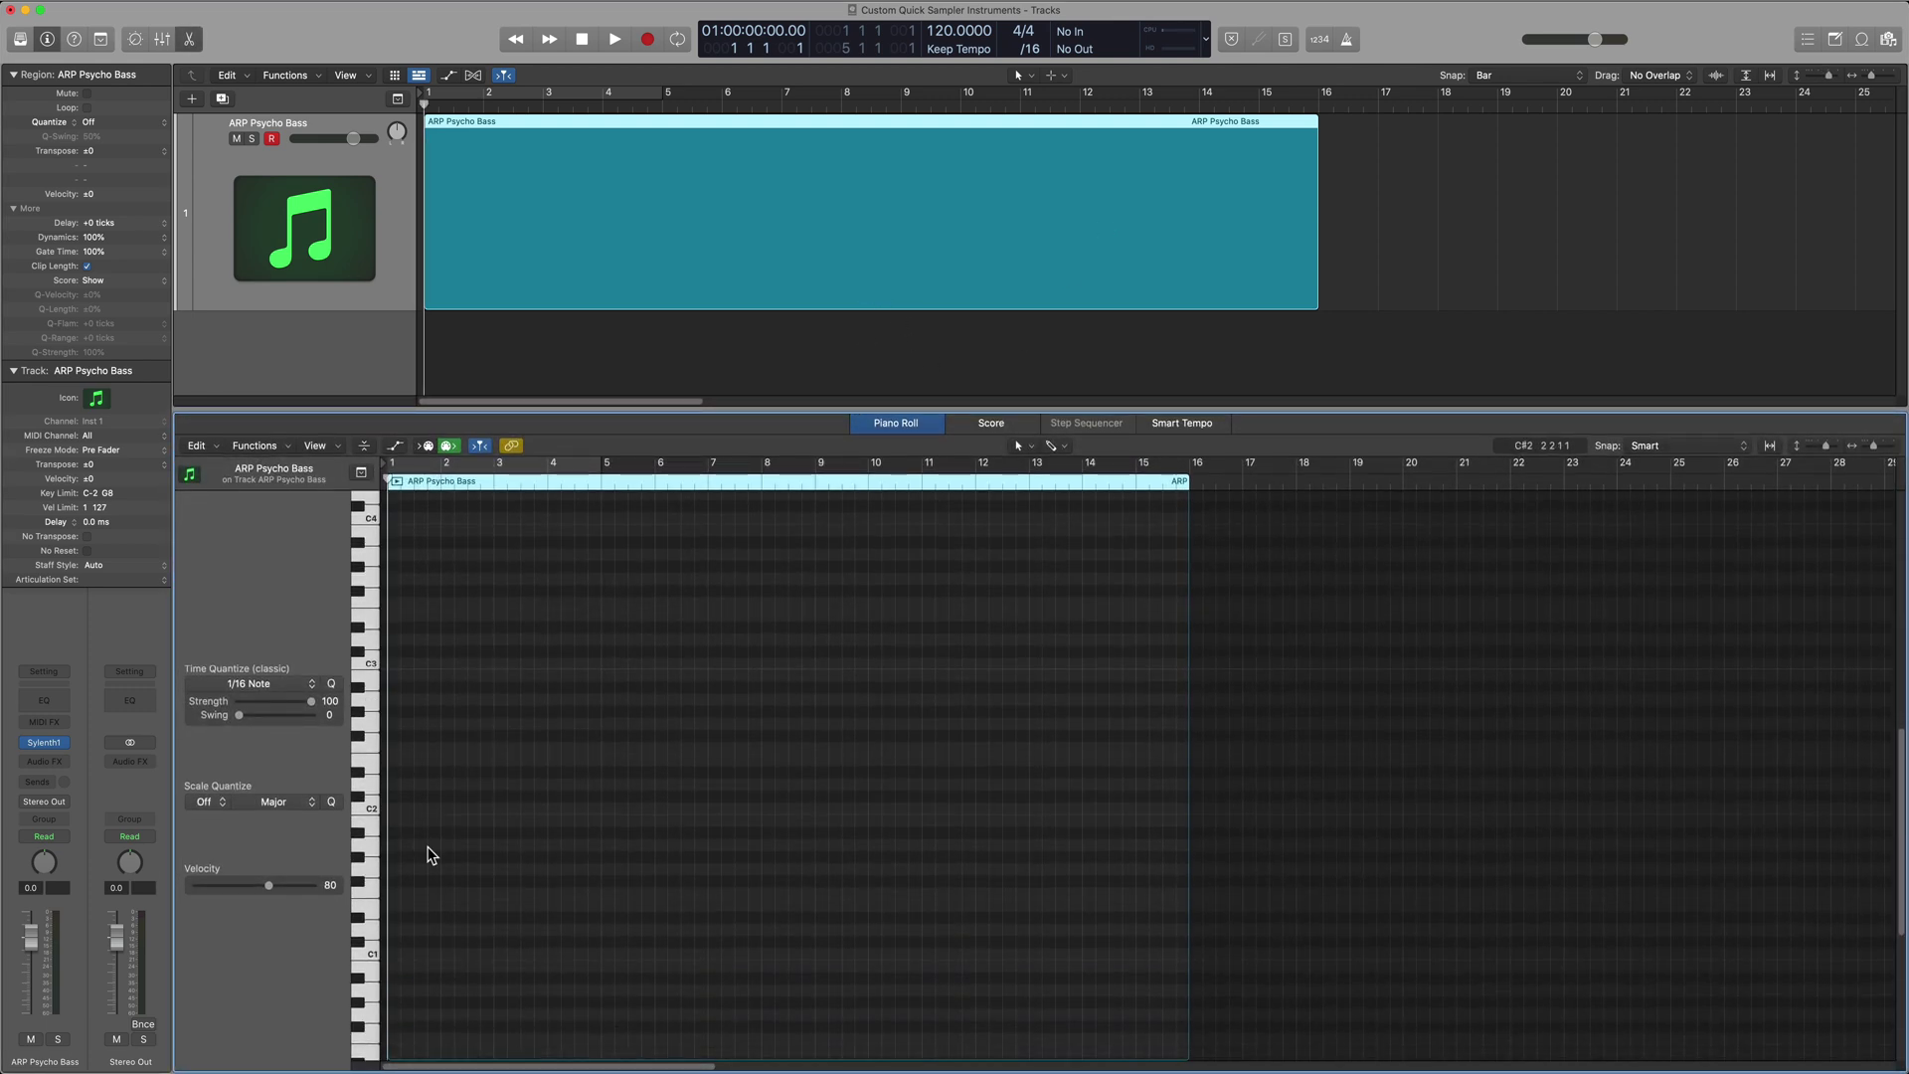
{"action": "left_click", "coordinate": [375, 957]}
{"action": "left_click", "coordinate": [396, 960], "text": "super"}
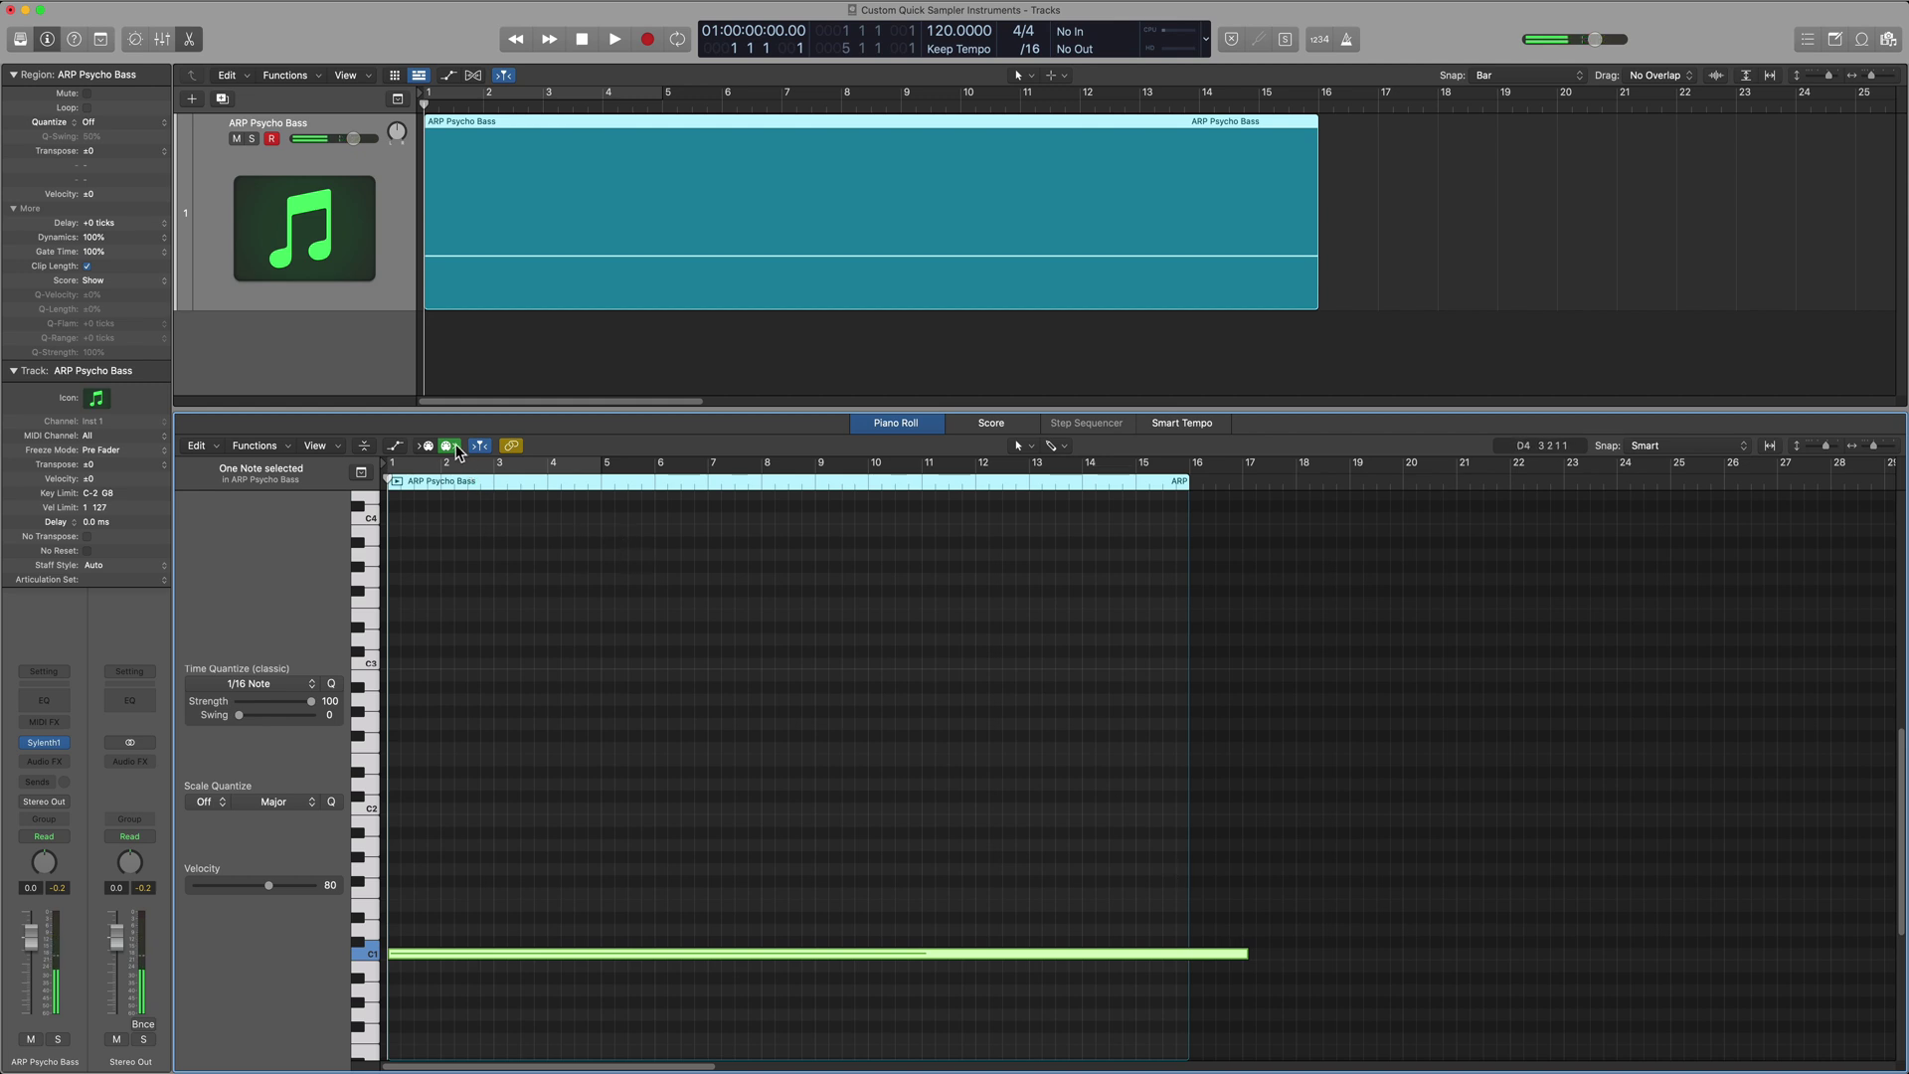
{"action": "mouse_move", "coordinate": [1243, 955]}
{"action": "left_mouse_down"}
{"action": "mouse_move", "coordinate": [1227, 956]}
{"action": "mouse_move", "coordinate": [1242, 955]}
{"action": "left_mouse_up"}
Extend the region to bar 17, audition it, and cycle playback over bars 1–17.
{"action": "left_click", "coordinate": [1389, 329]}
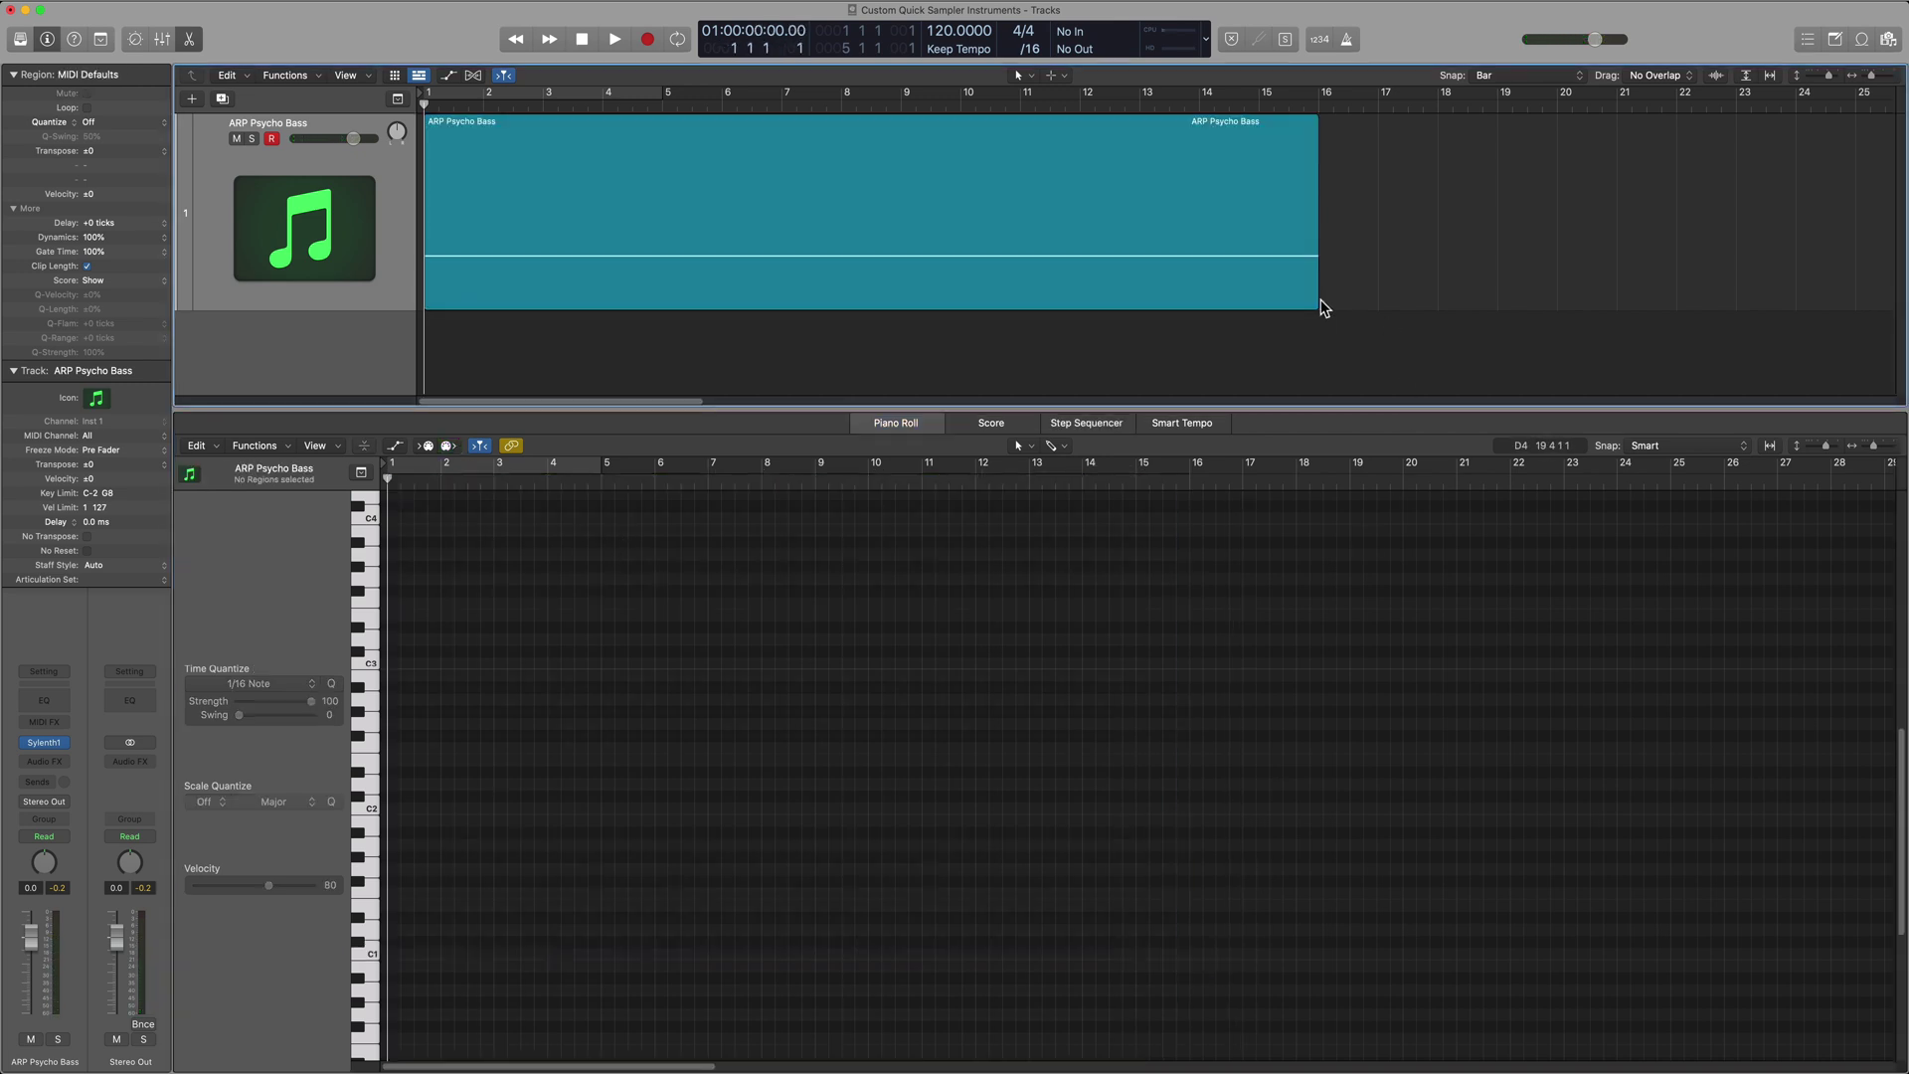
{"action": "left_click_drag", "start_coordinate": [1318, 301], "coordinate": [1382, 294]}
{"action": "left_click", "coordinate": [1501, 284]}
{"action": "key", "text": "space"}
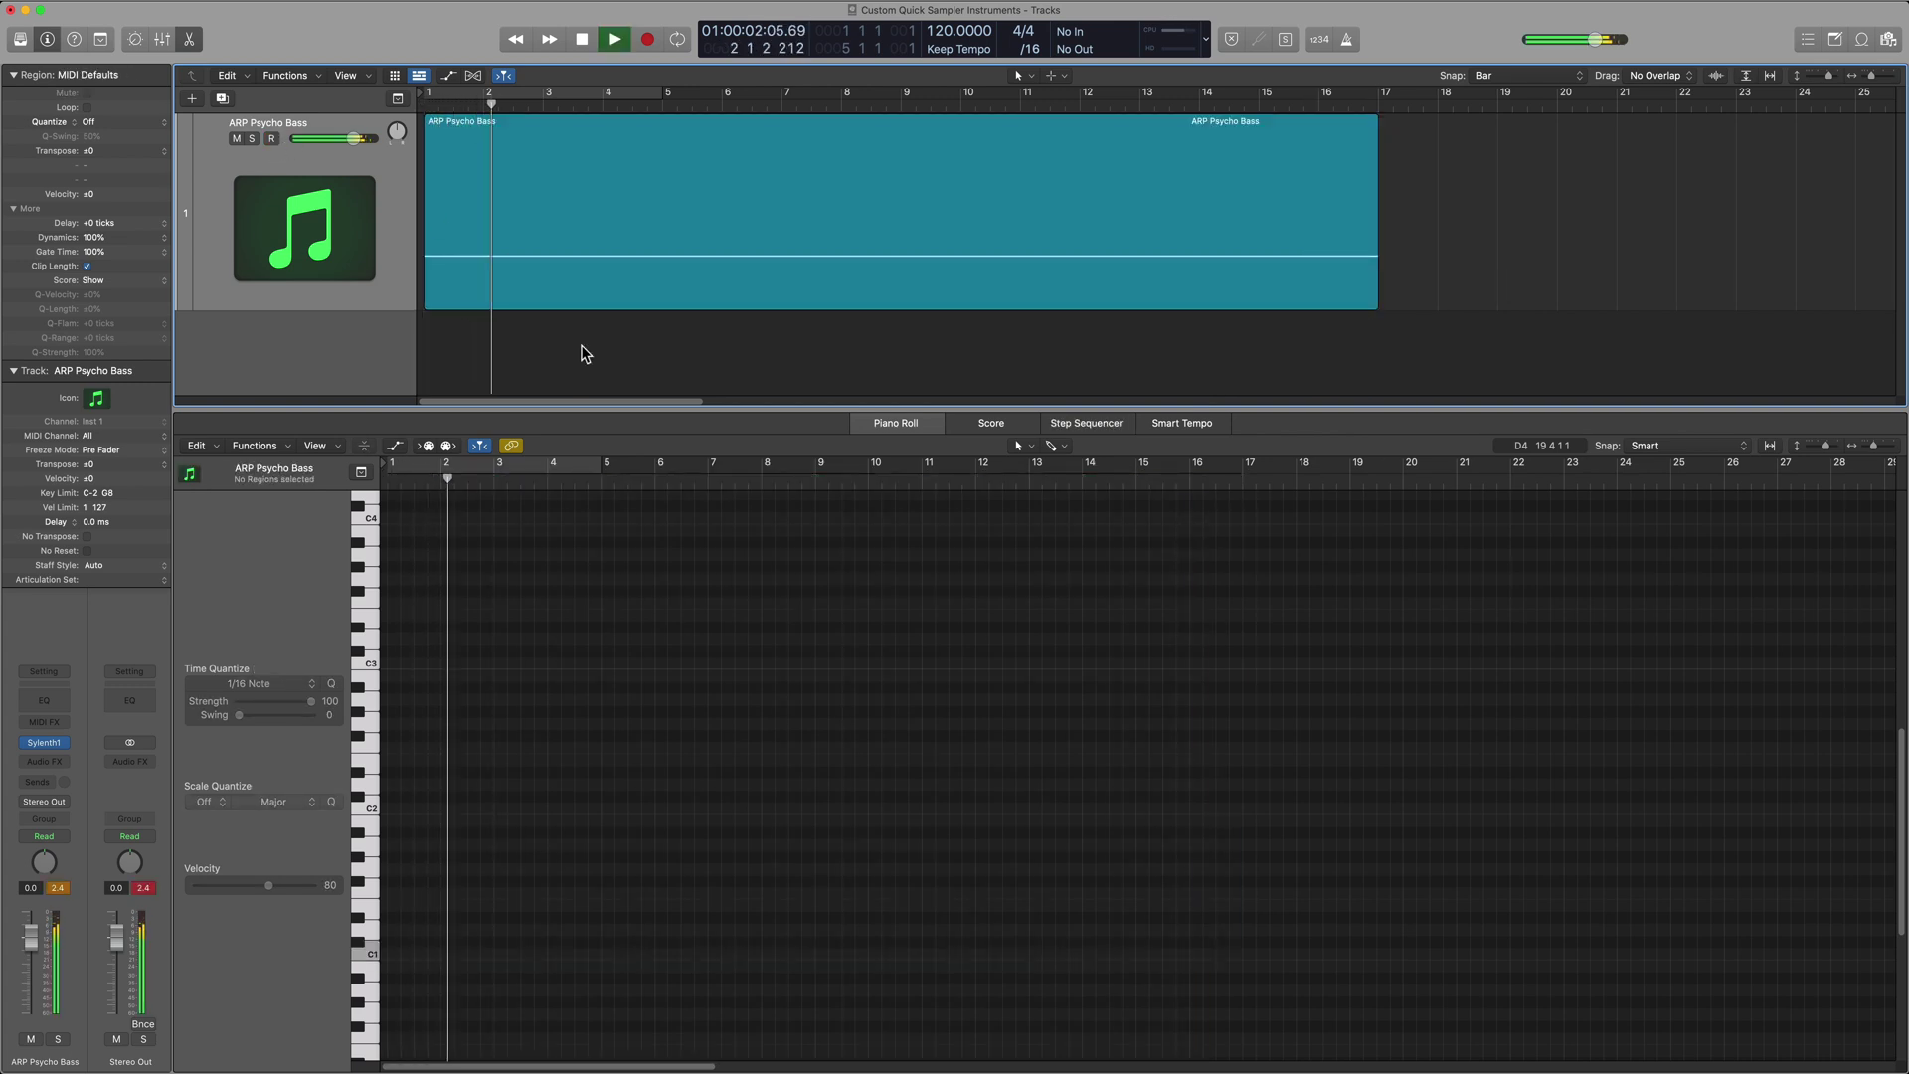
{"action": "key", "text": "e"}
{"action": "key", "text": "space"}
{"action": "left_click", "coordinate": [798, 221]}
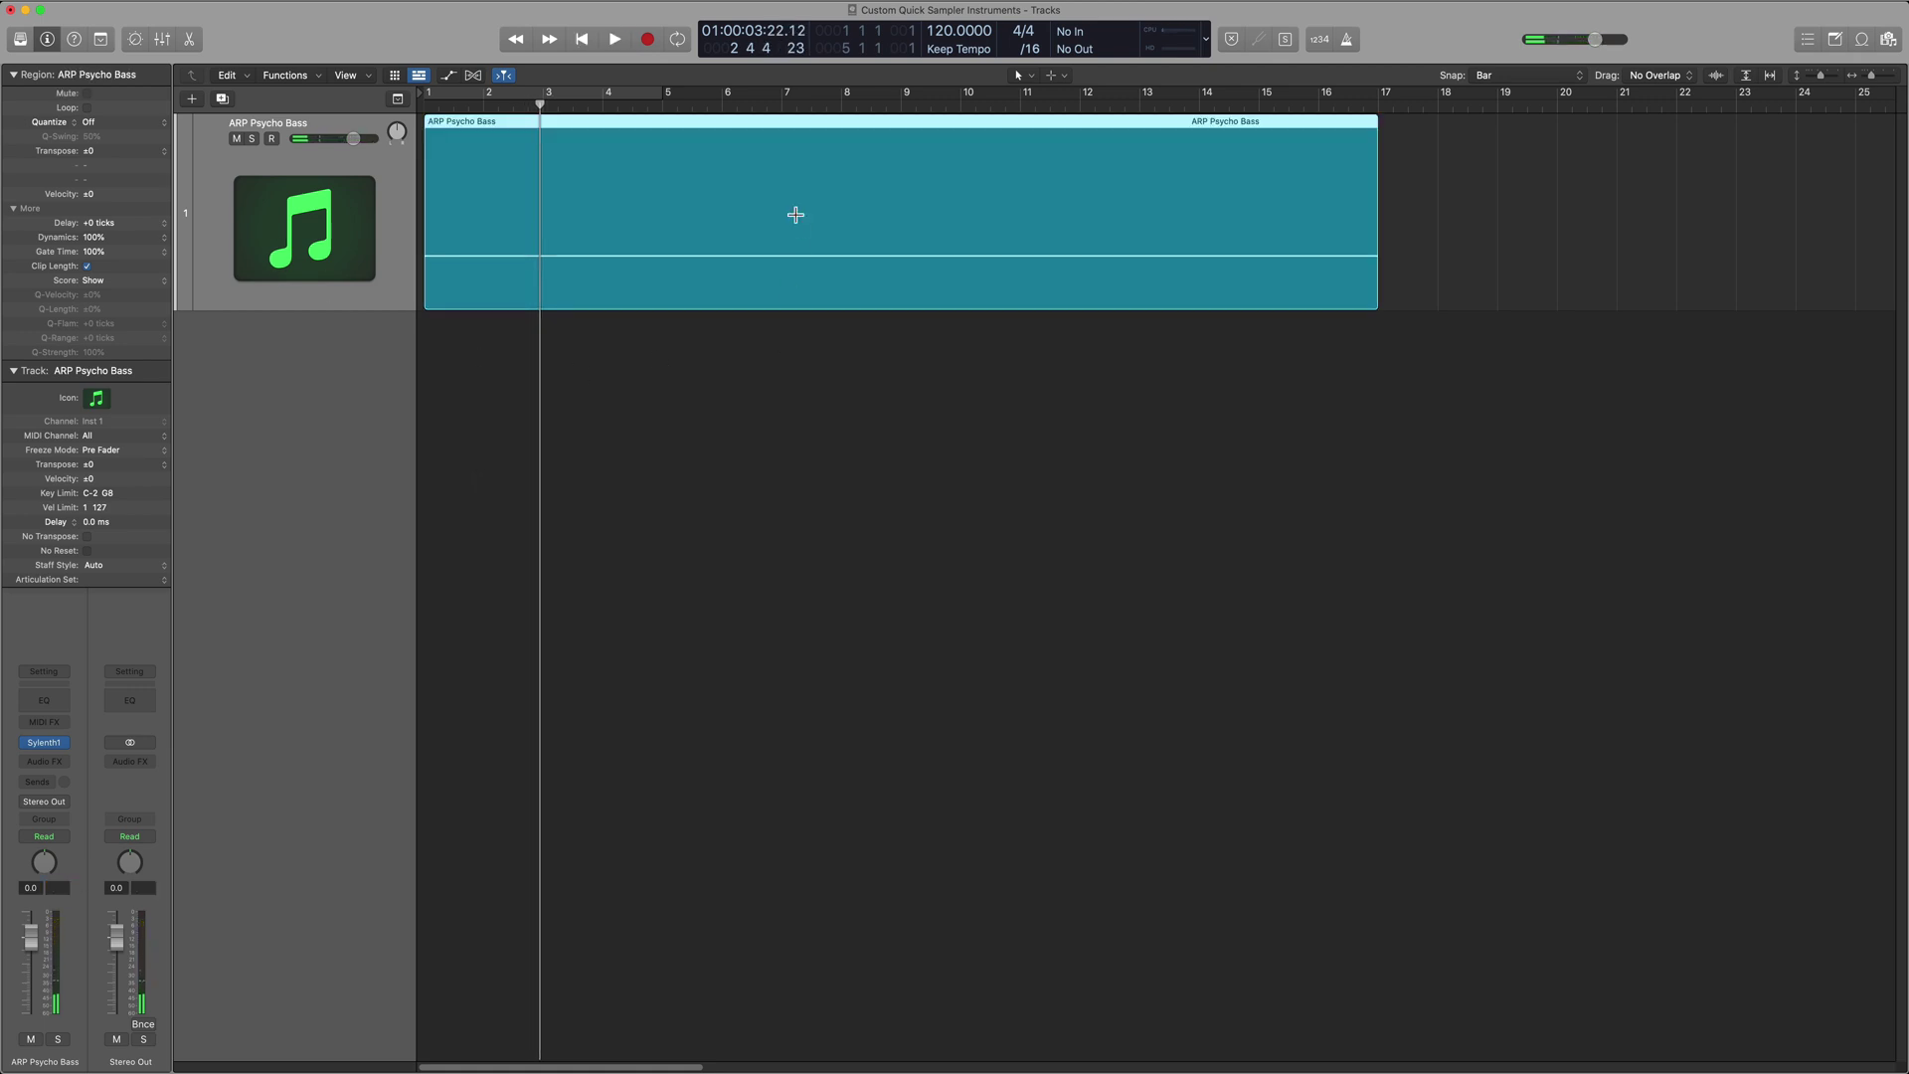
{"action": "key", "text": "super+u"}
{"action": "left_click", "coordinate": [624, 401]}
{"action": "left_click", "coordinate": [354, 255]}
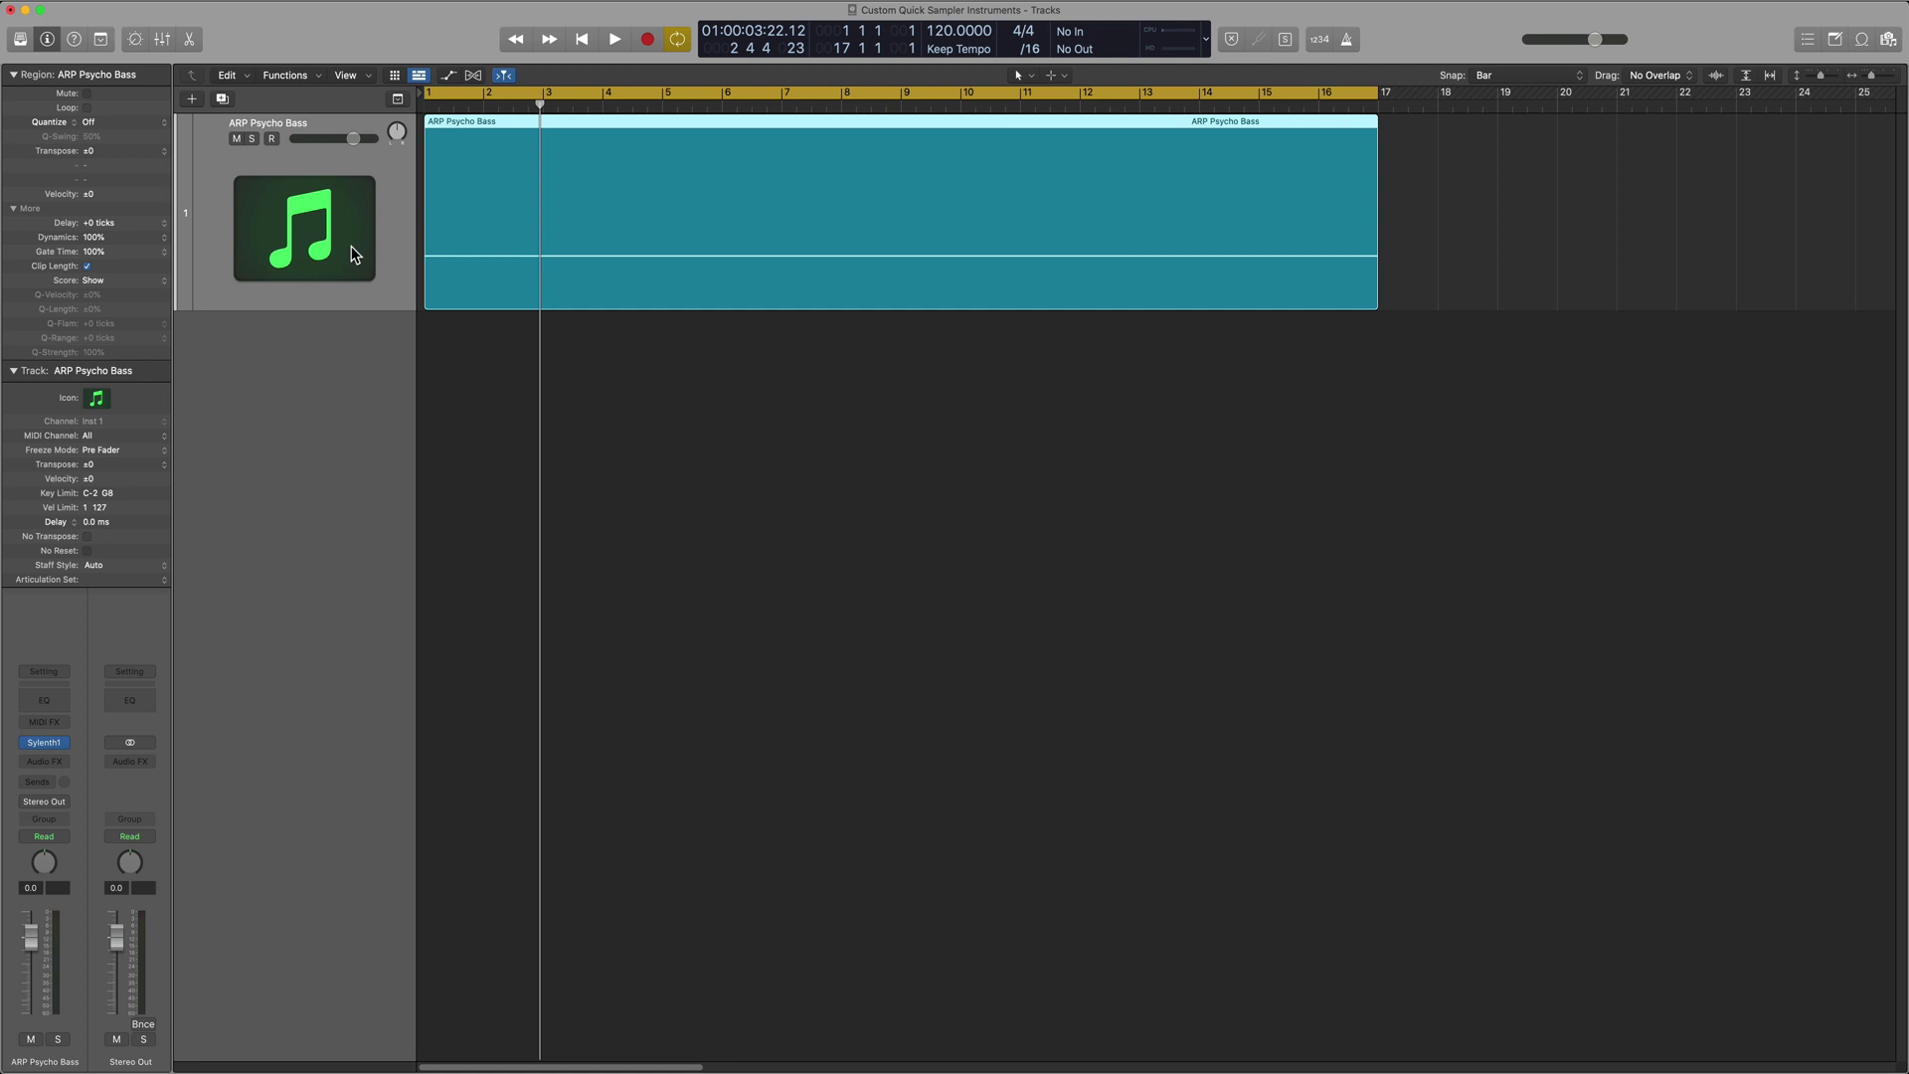
Insert ValhallaShimmer (Stereo) on the bass track and lower its mix to 0.36.
{"action": "left_click", "coordinate": [62, 762]}
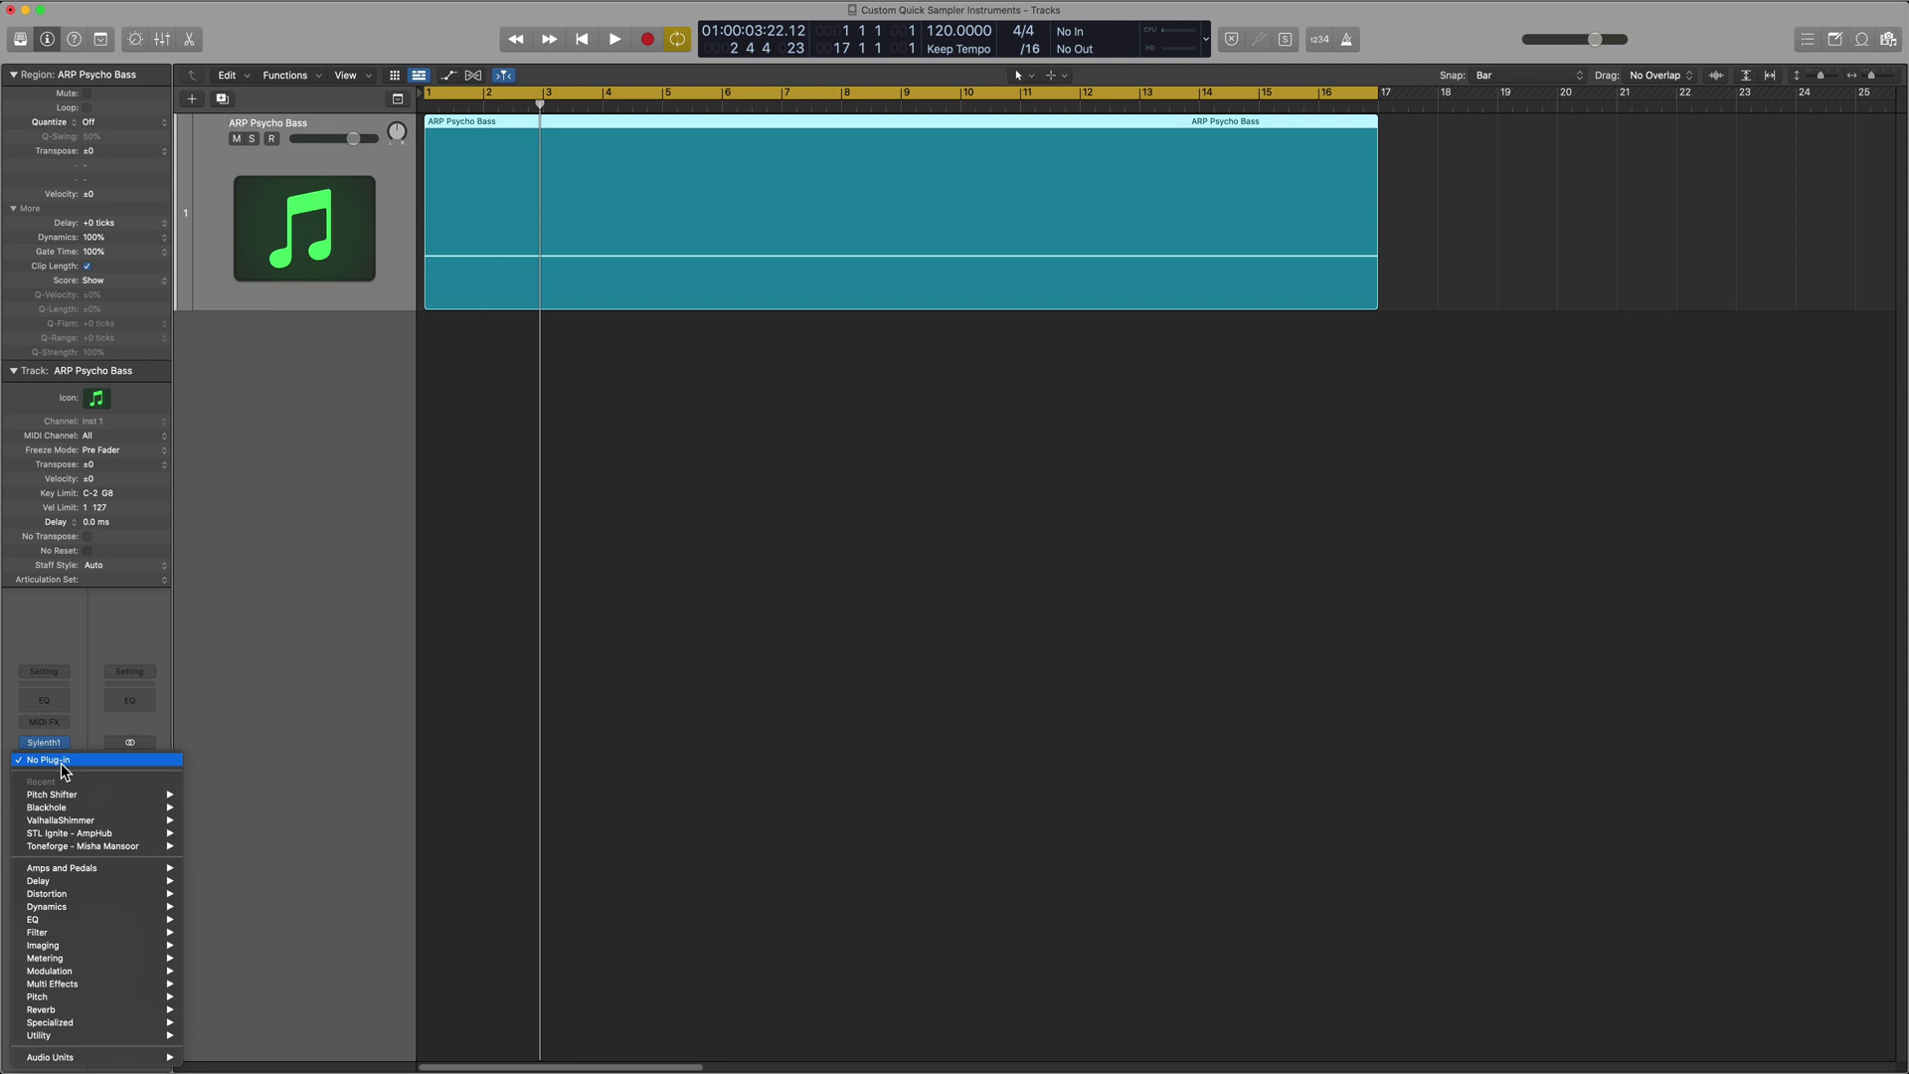
{"action": "mouse_move", "coordinate": [149, 821]}
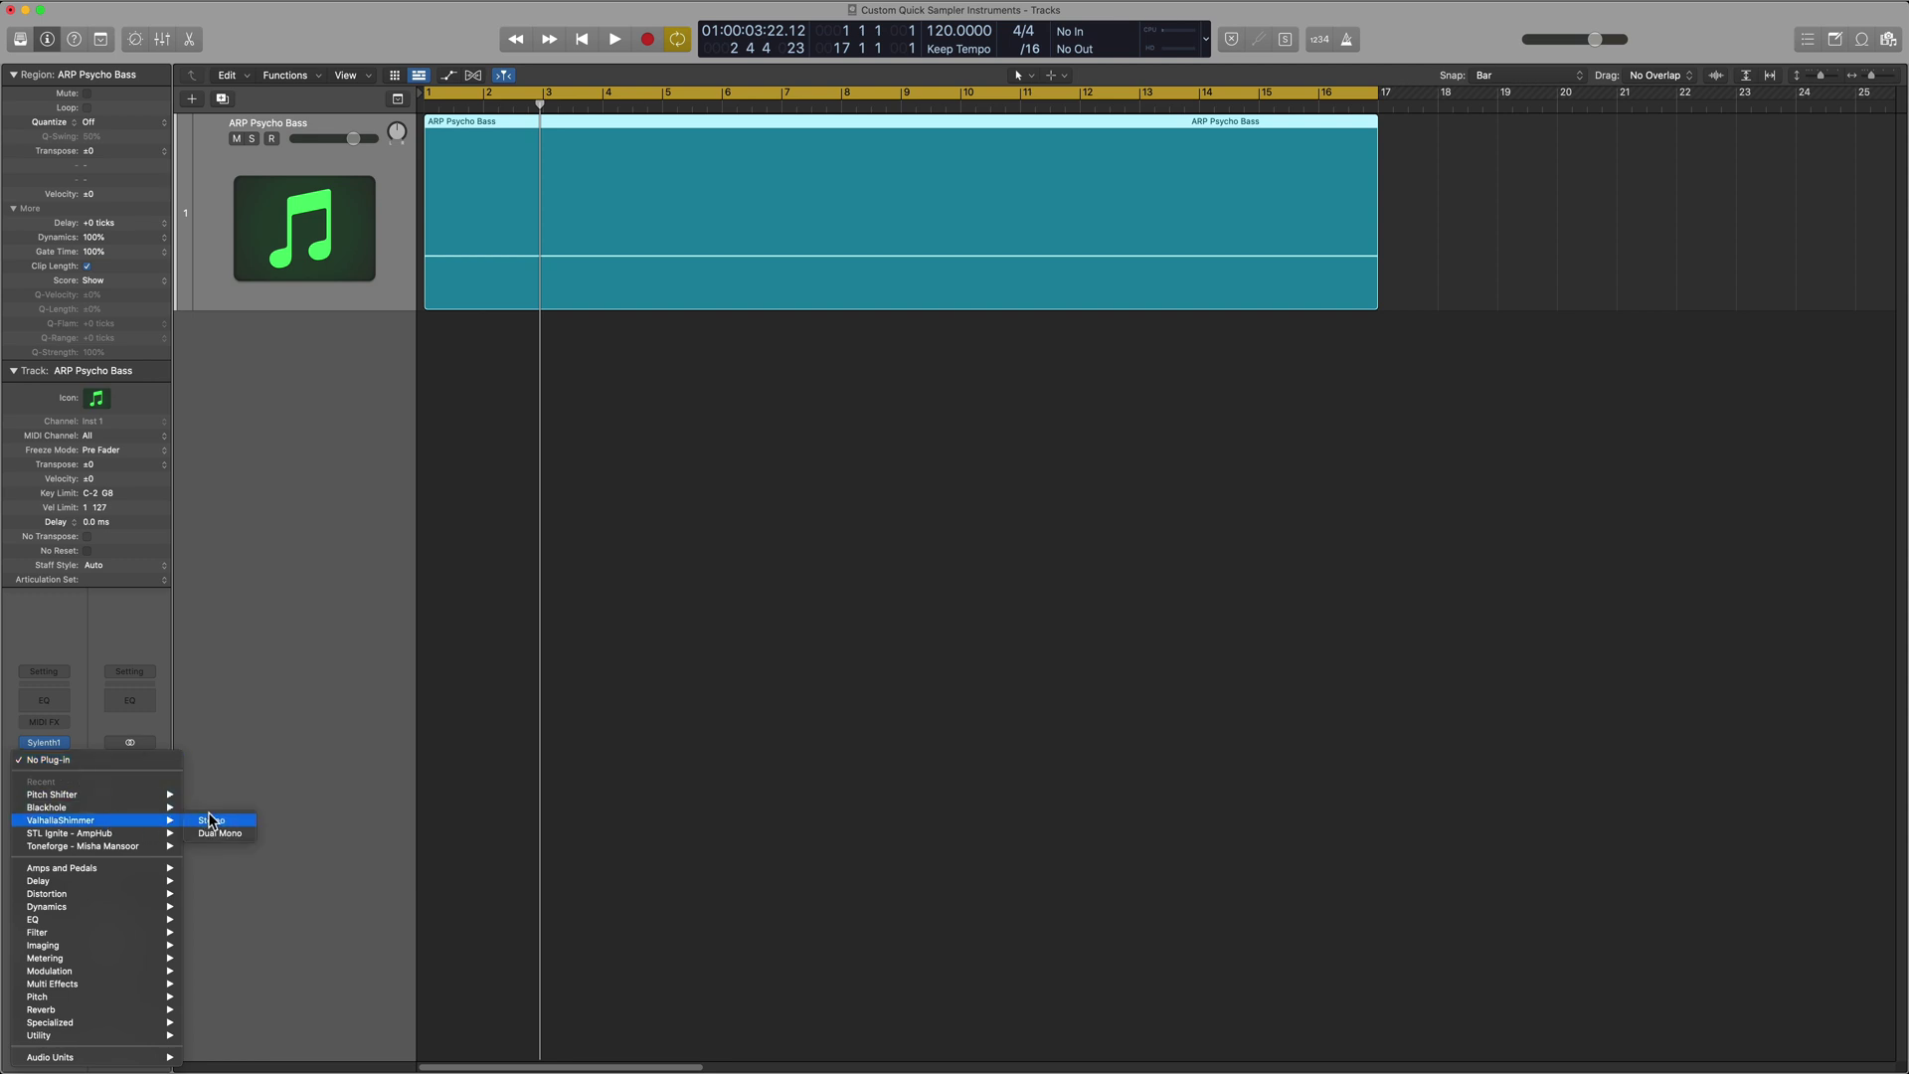
{"action": "left_click", "coordinate": [211, 820]}
{"action": "left_click_drag", "start_coordinate": [969, 221], "coordinate": [1106, 400]}
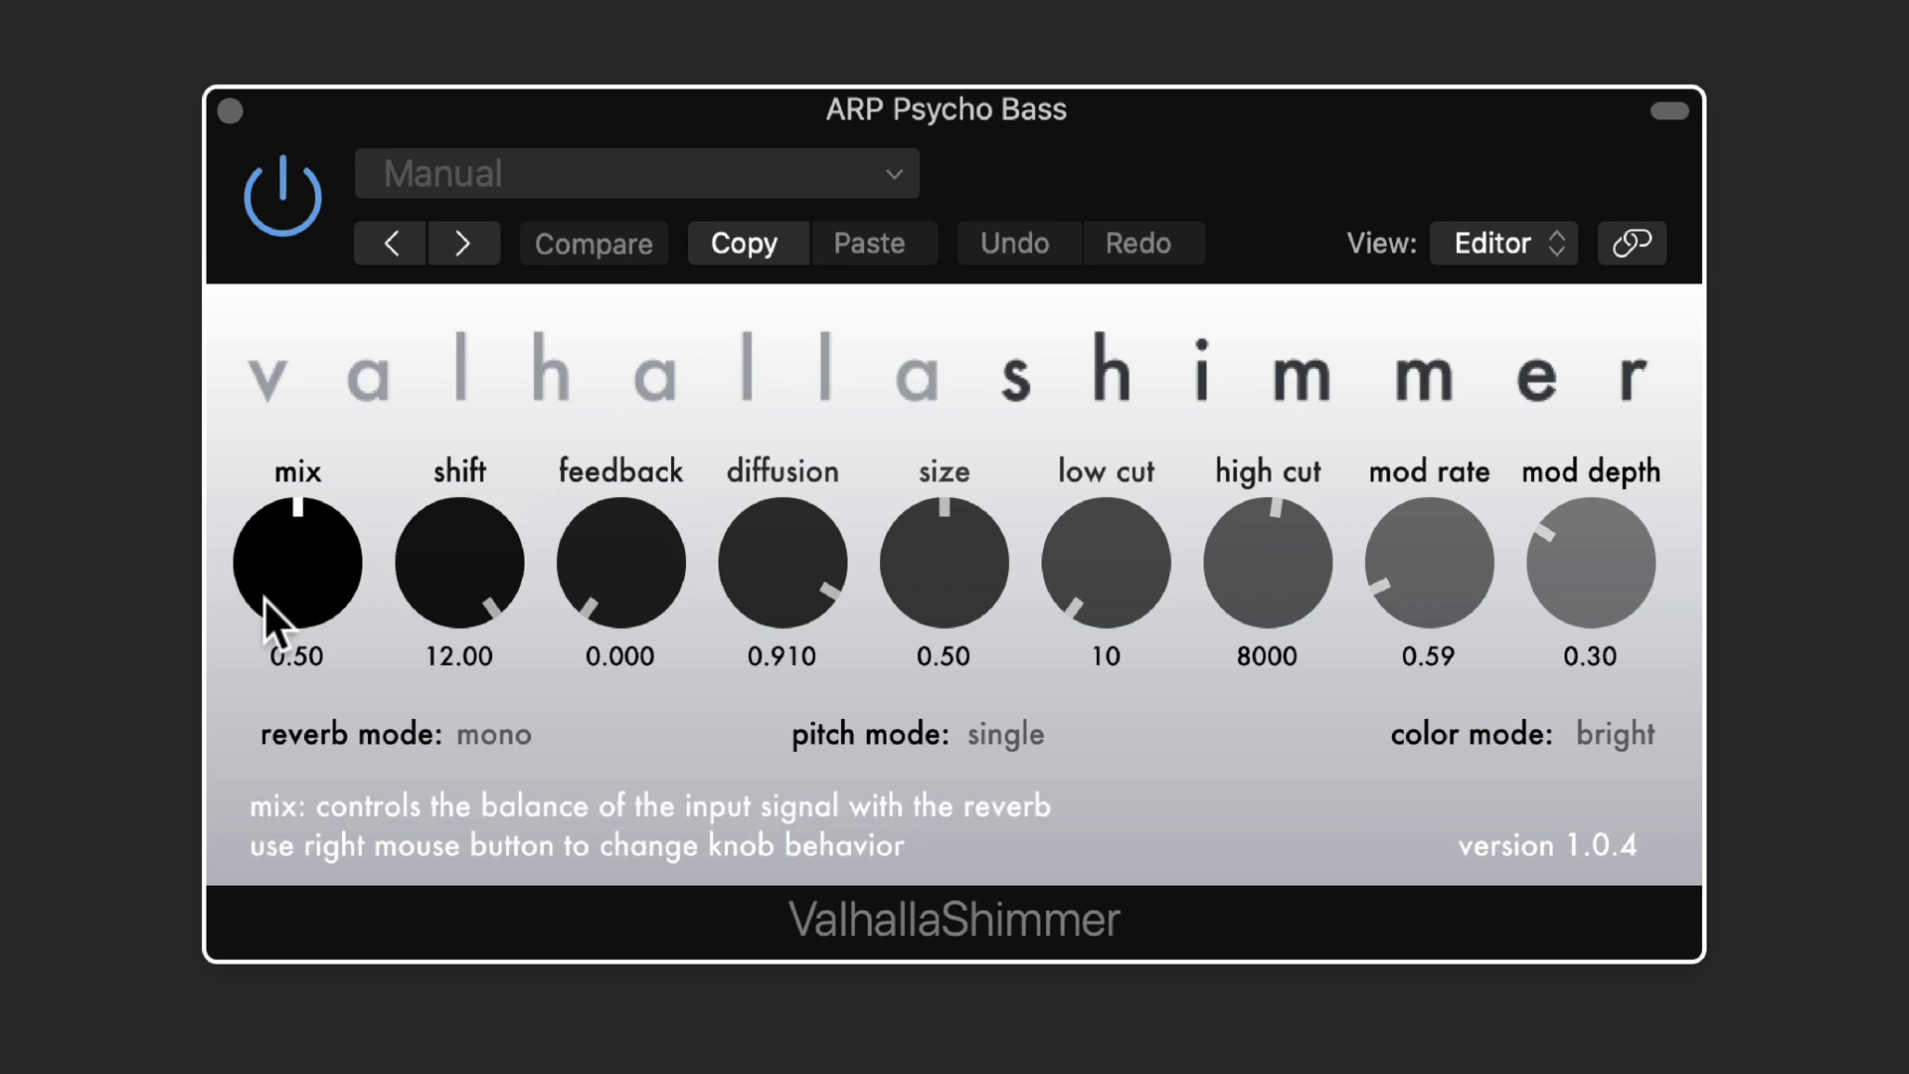
{"action": "left_click_drag", "start_coordinate": [279, 596], "coordinate": [289, 672]}
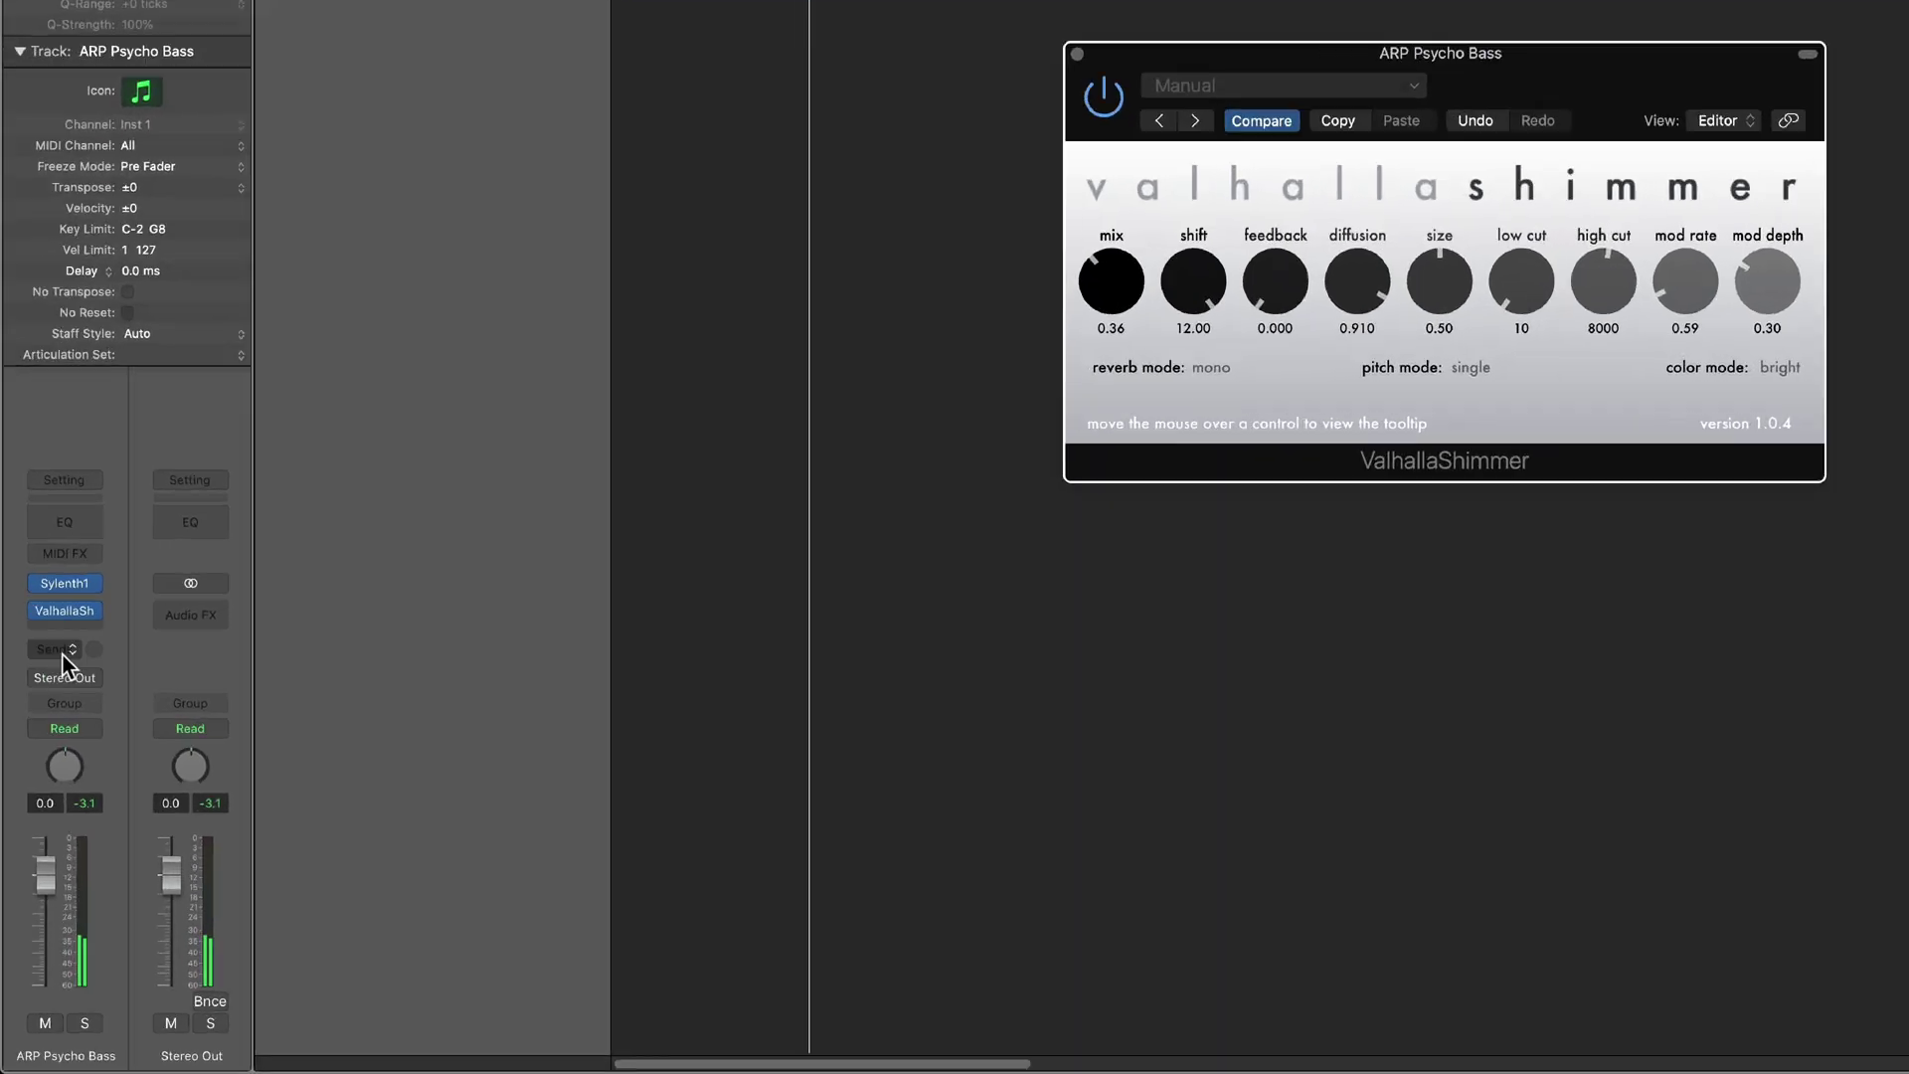
Add a pre-fader Bus 1 send from the bass track, creating the Aux 1 return.
{"action": "left_click", "coordinate": [44, 781]}
{"action": "mouse_move", "coordinate": [104, 537]}
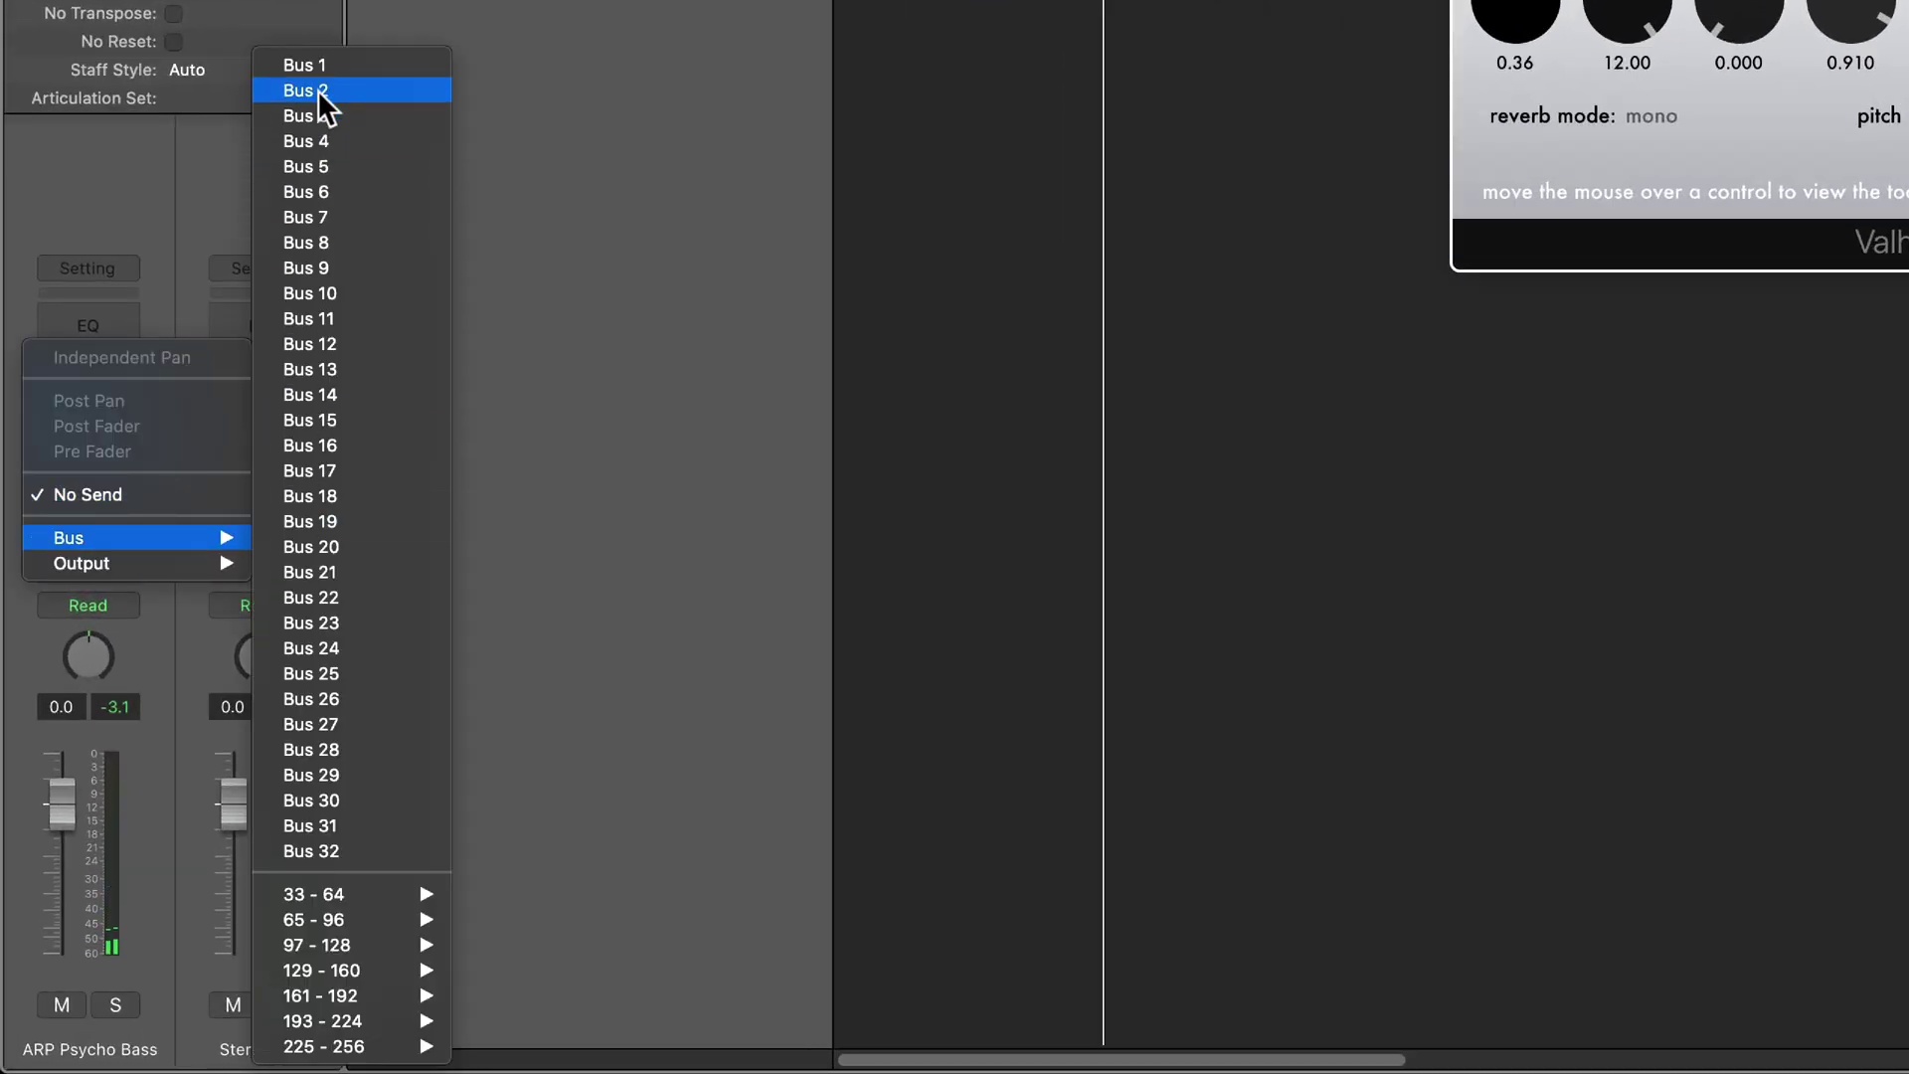
{"action": "left_click", "coordinate": [330, 66]}
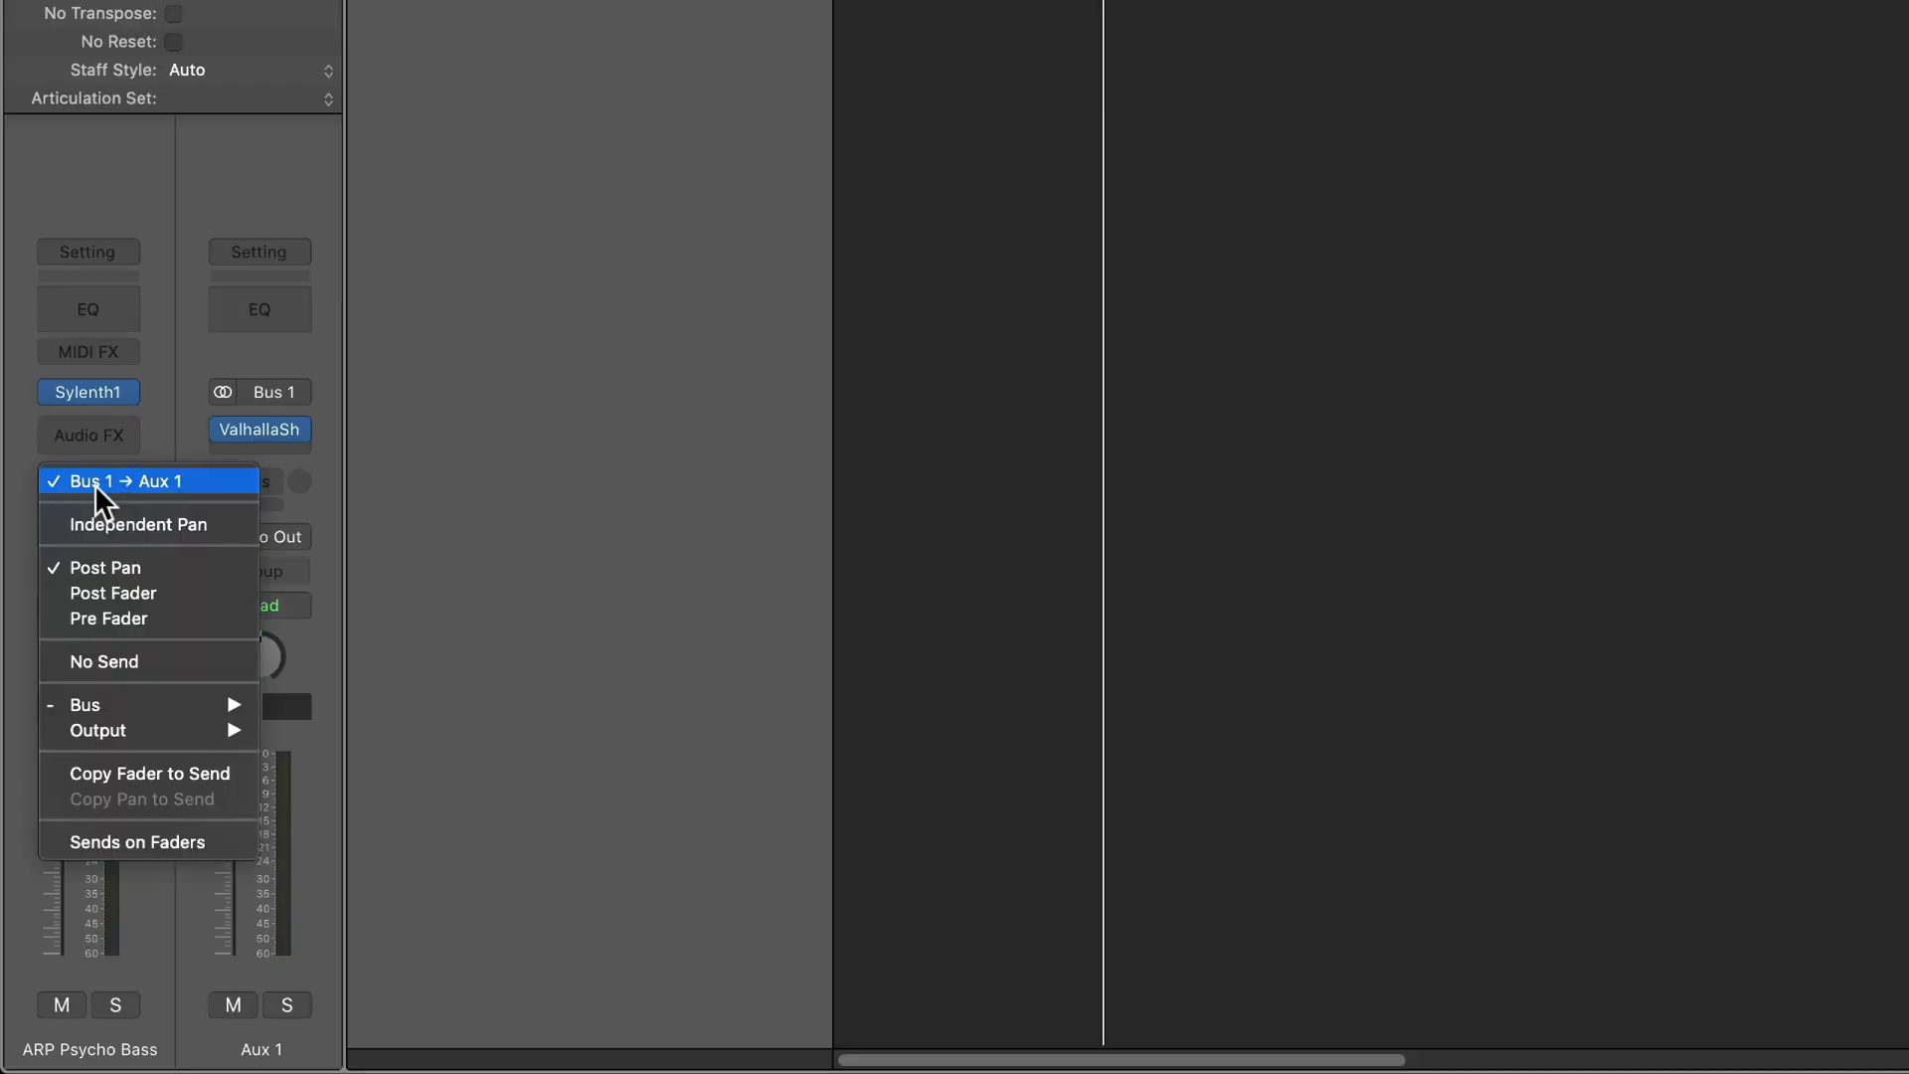
{"action": "left_click", "coordinate": [129, 618]}
Lower the bass track's fader to -10.6 dB.
{"action": "left_click_drag", "start_coordinate": [73, 783], "coordinate": [56, 905]}
{"action": "left_click_drag", "start_coordinate": [31, 974], "coordinate": [31, 978]}
{"action": "left_click", "coordinate": [606, 639]}
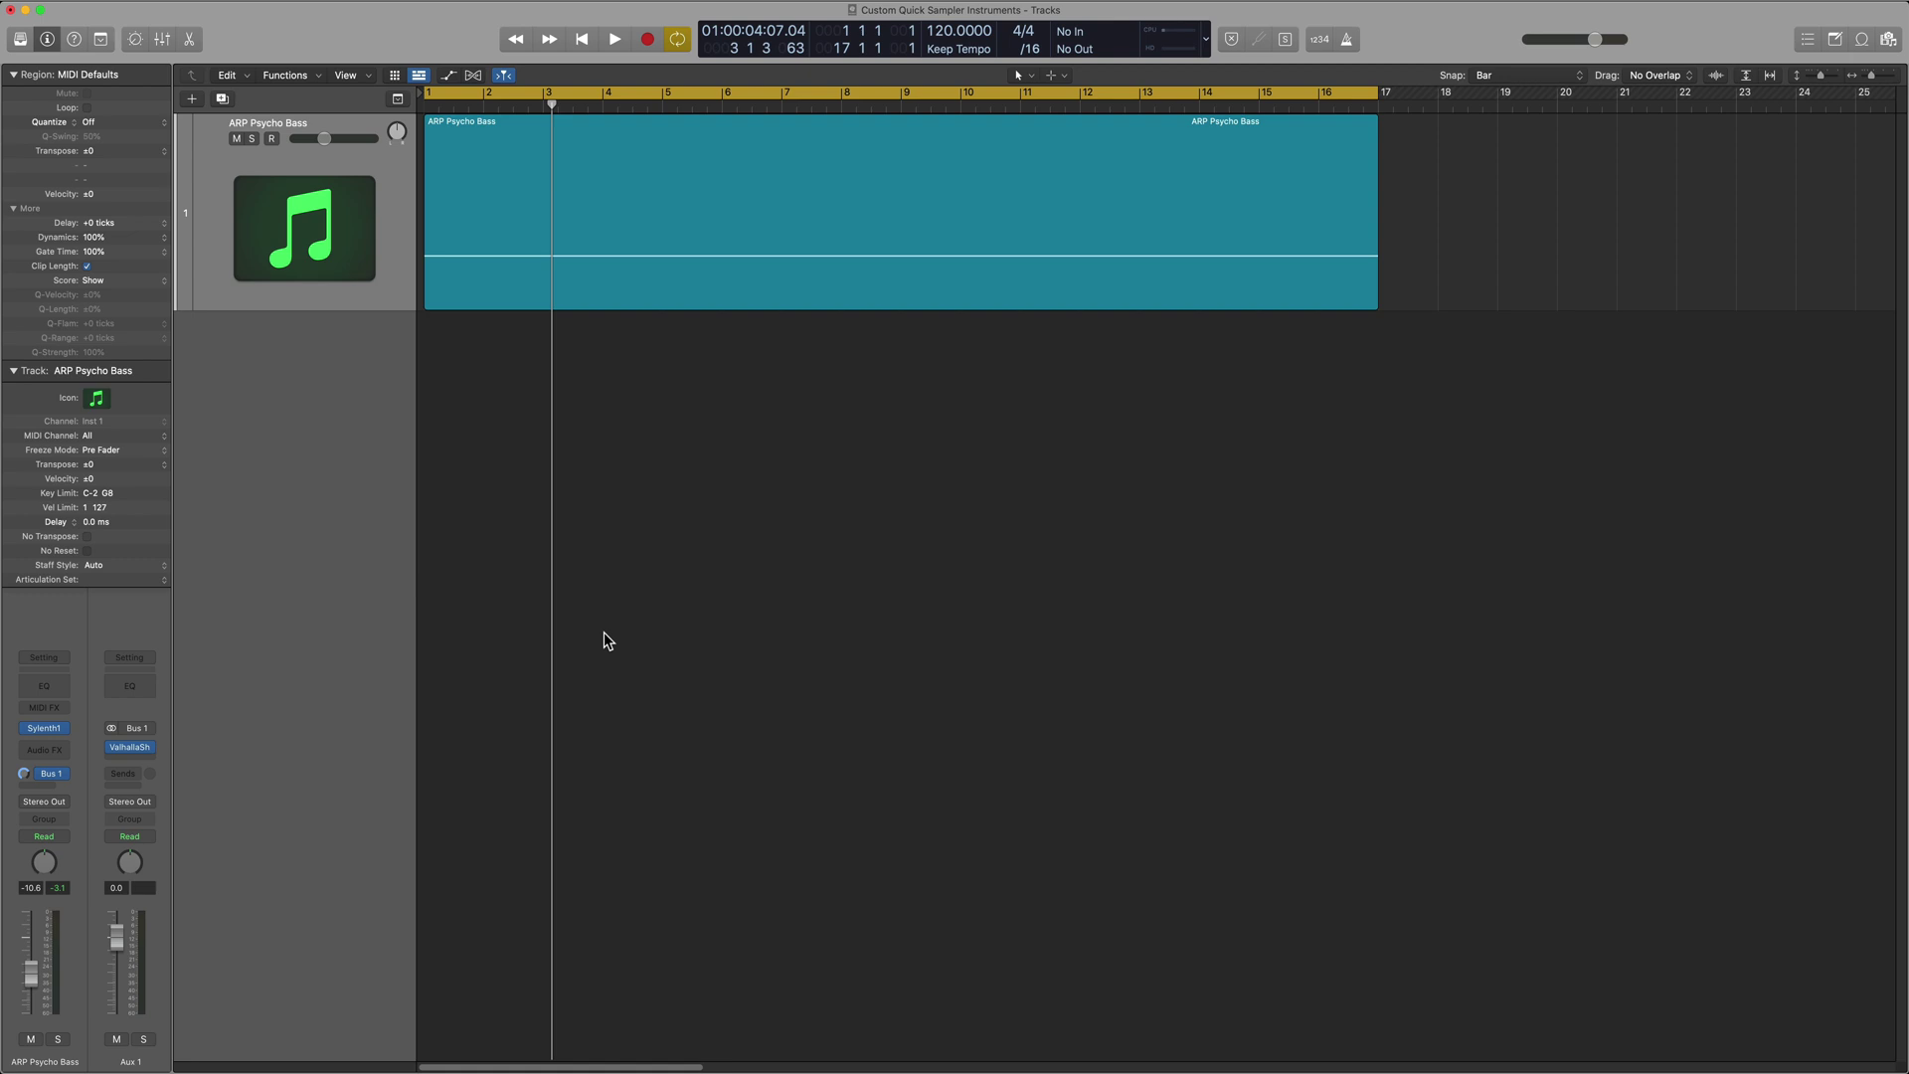
Transpose the long bass note up an octave from C1 to C2 and audition it.
{"action": "key", "text": "space"}
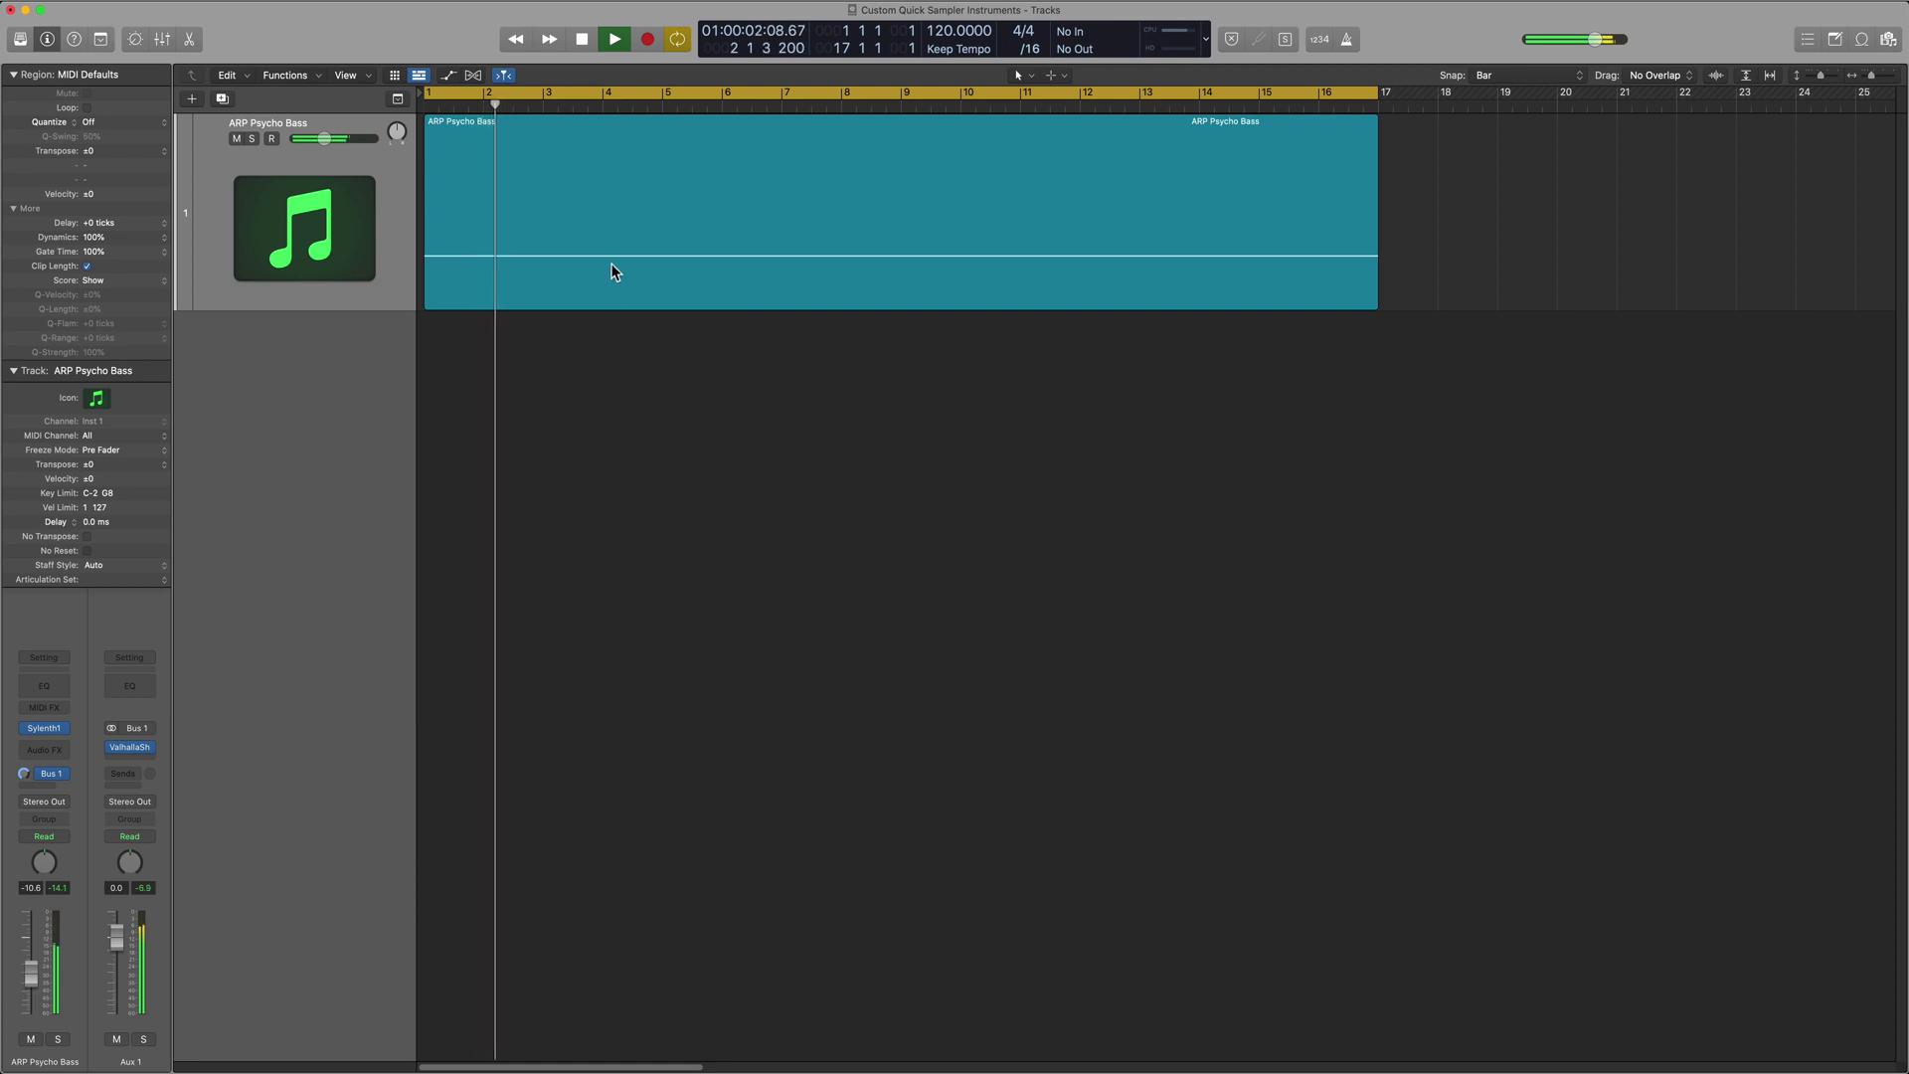
{"action": "key", "text": "space"}
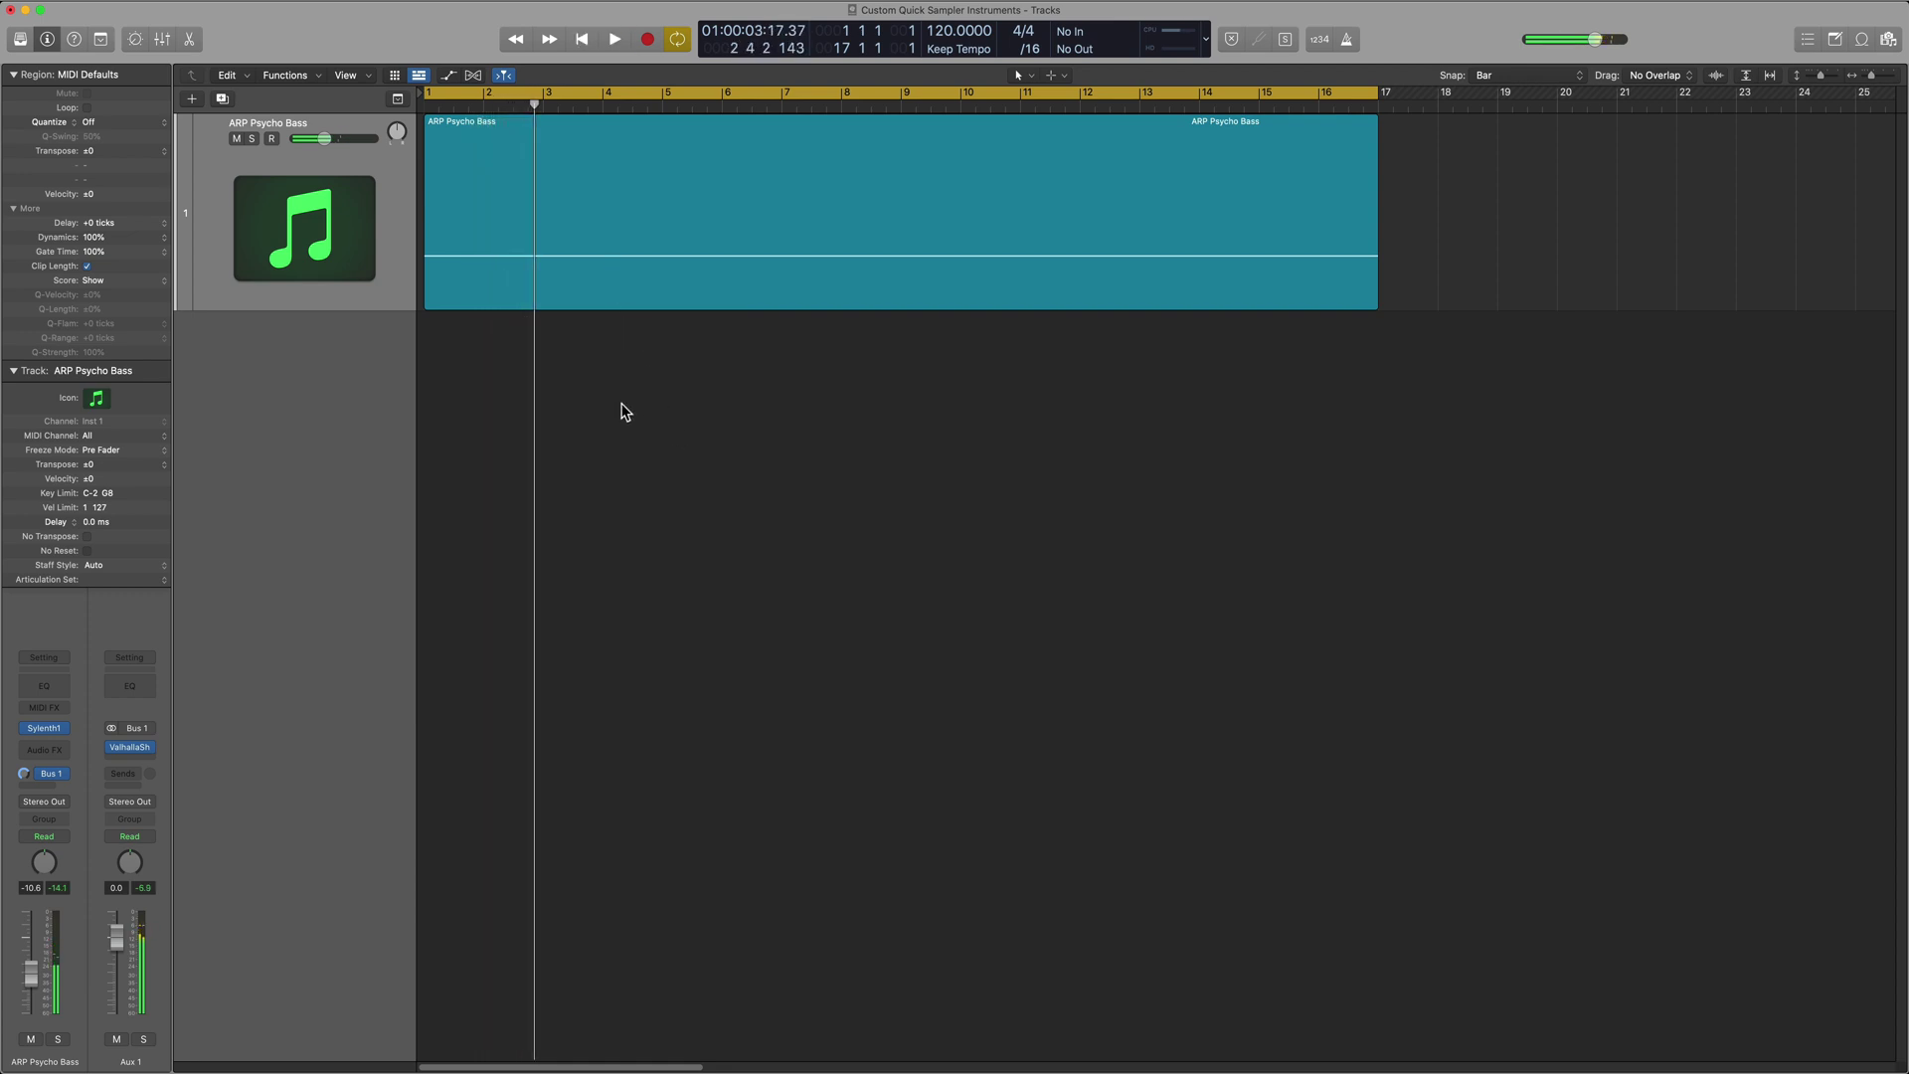
{"action": "double_click", "coordinate": [664, 238]}
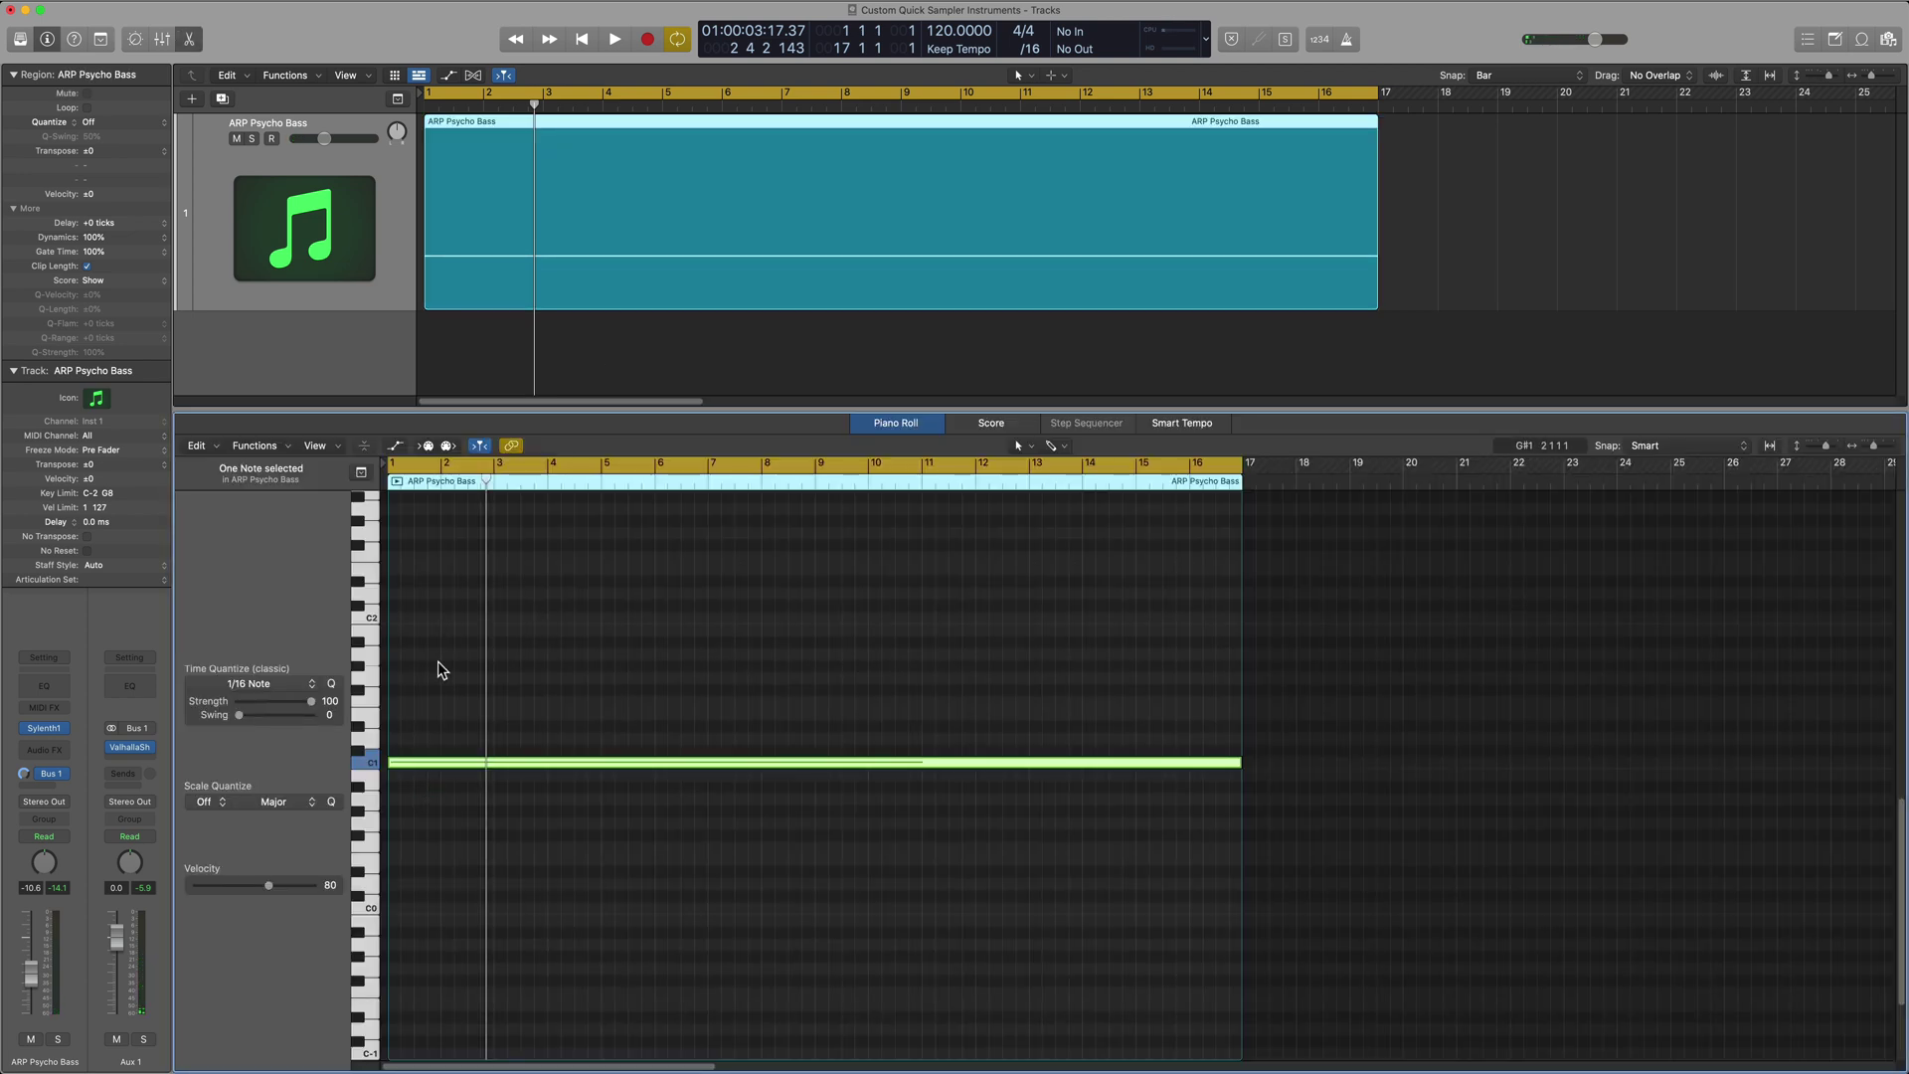
{"action": "key", "text": "alt+shift+Up"}
{"action": "key", "text": "Return"}
{"action": "key", "text": "space"}
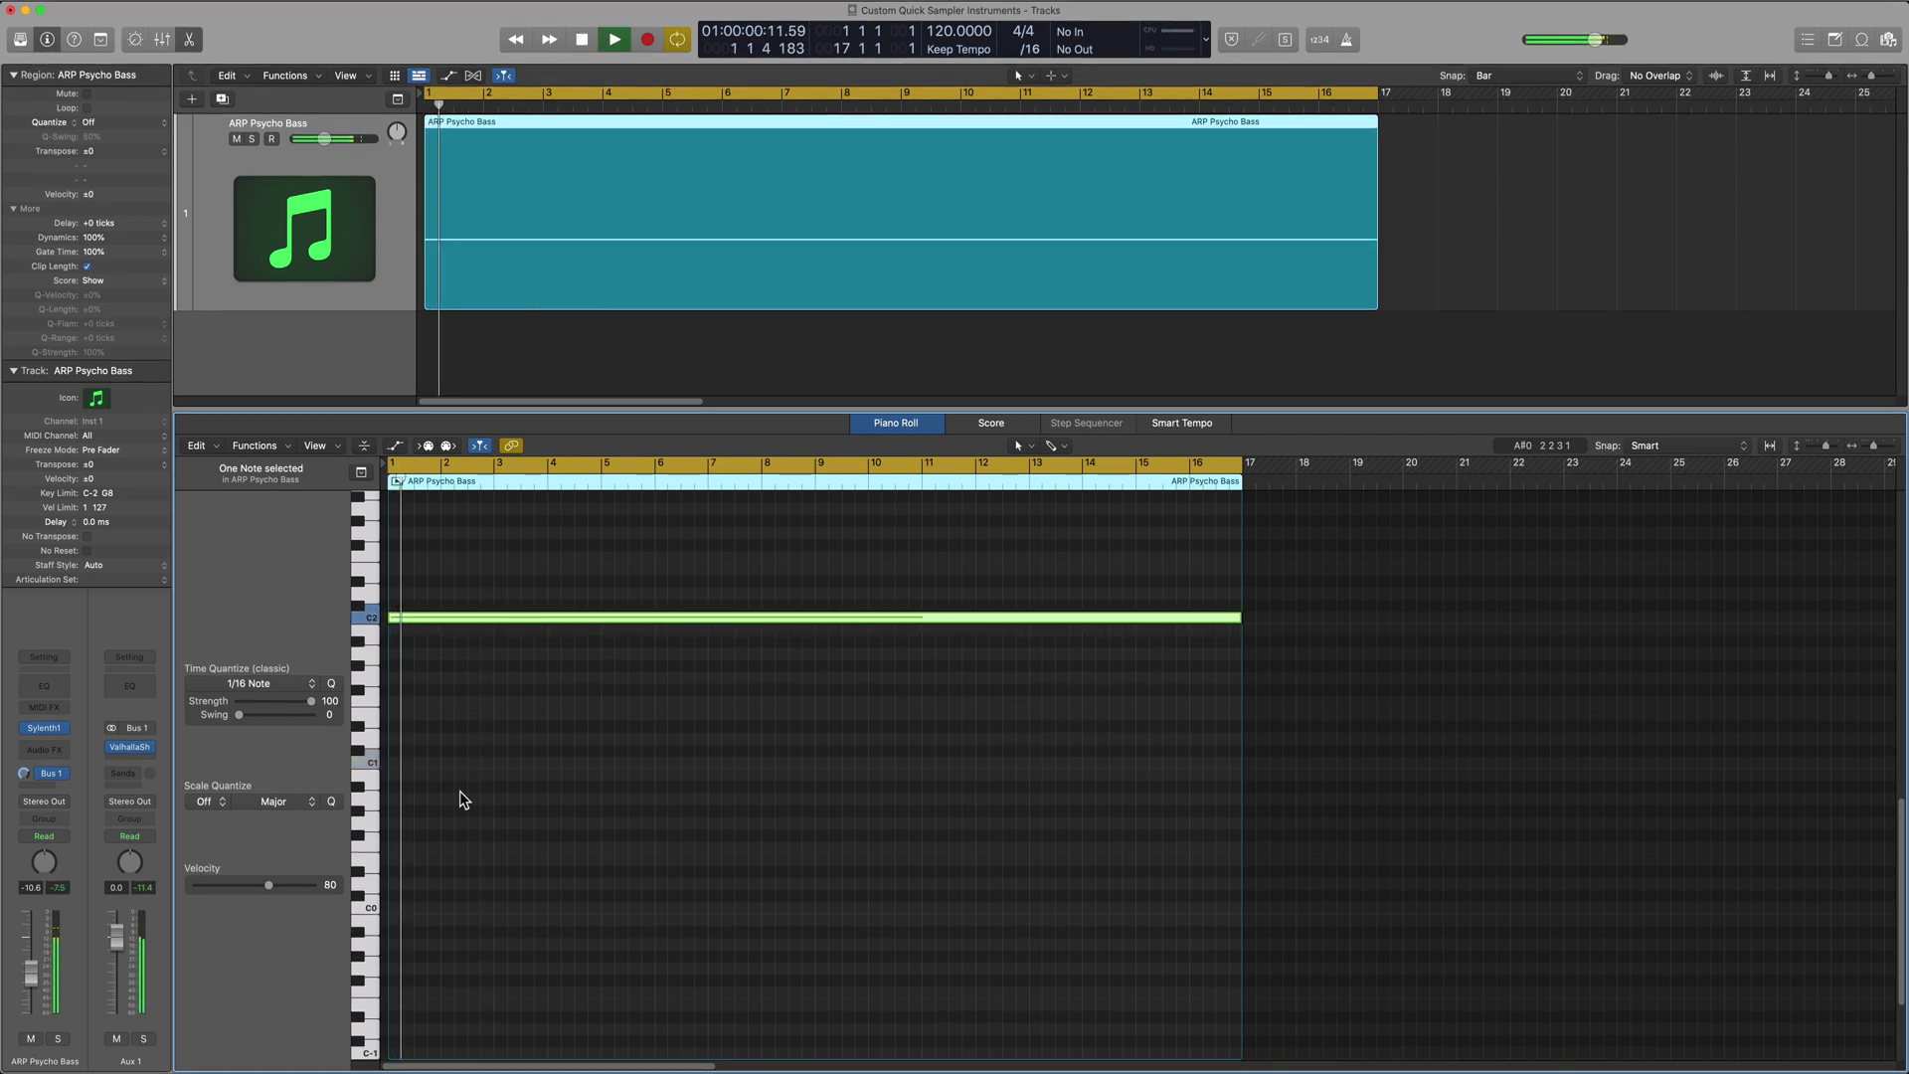
{"action": "key", "text": "e"}
{"action": "left_click", "coordinate": [605, 561]}
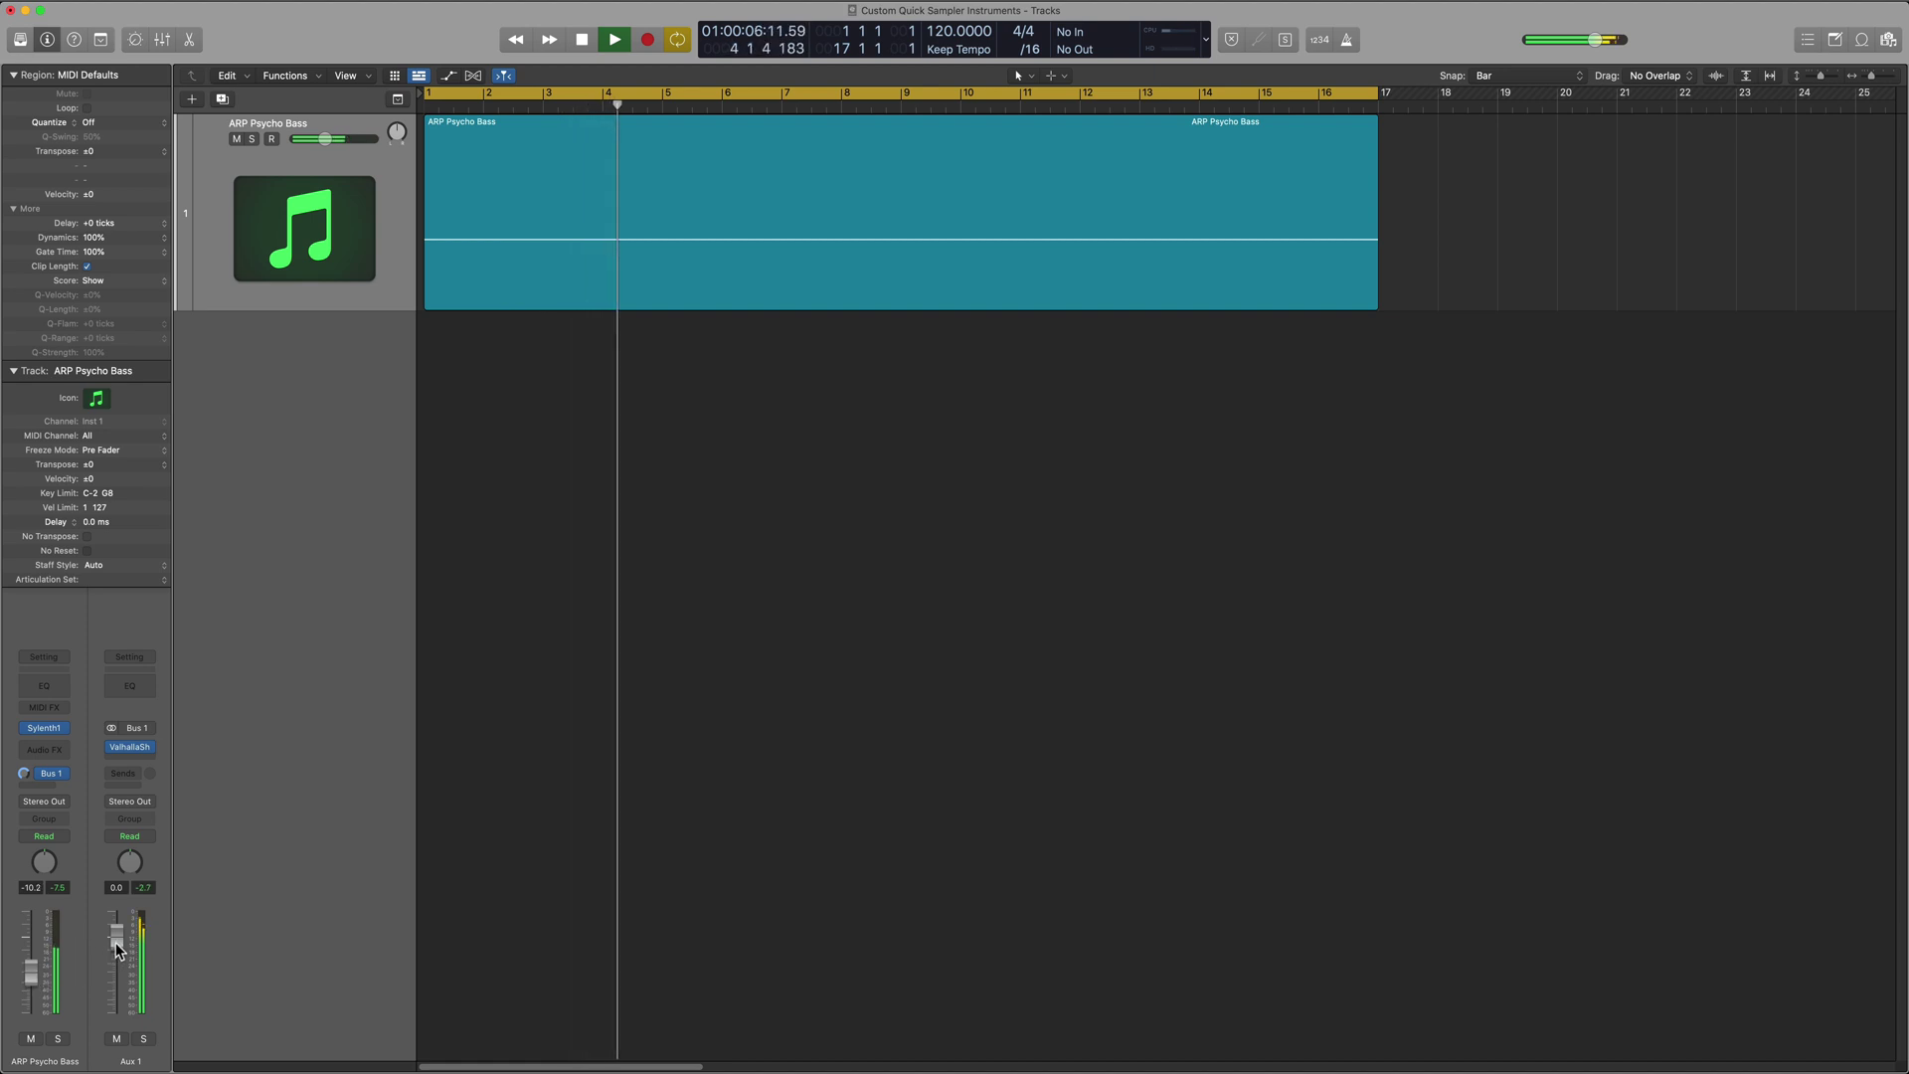
Stop playback, return to bar 1, and adjust the Bus 1 send level.
{"action": "key", "text": "space"}
{"action": "key", "text": "Return"}
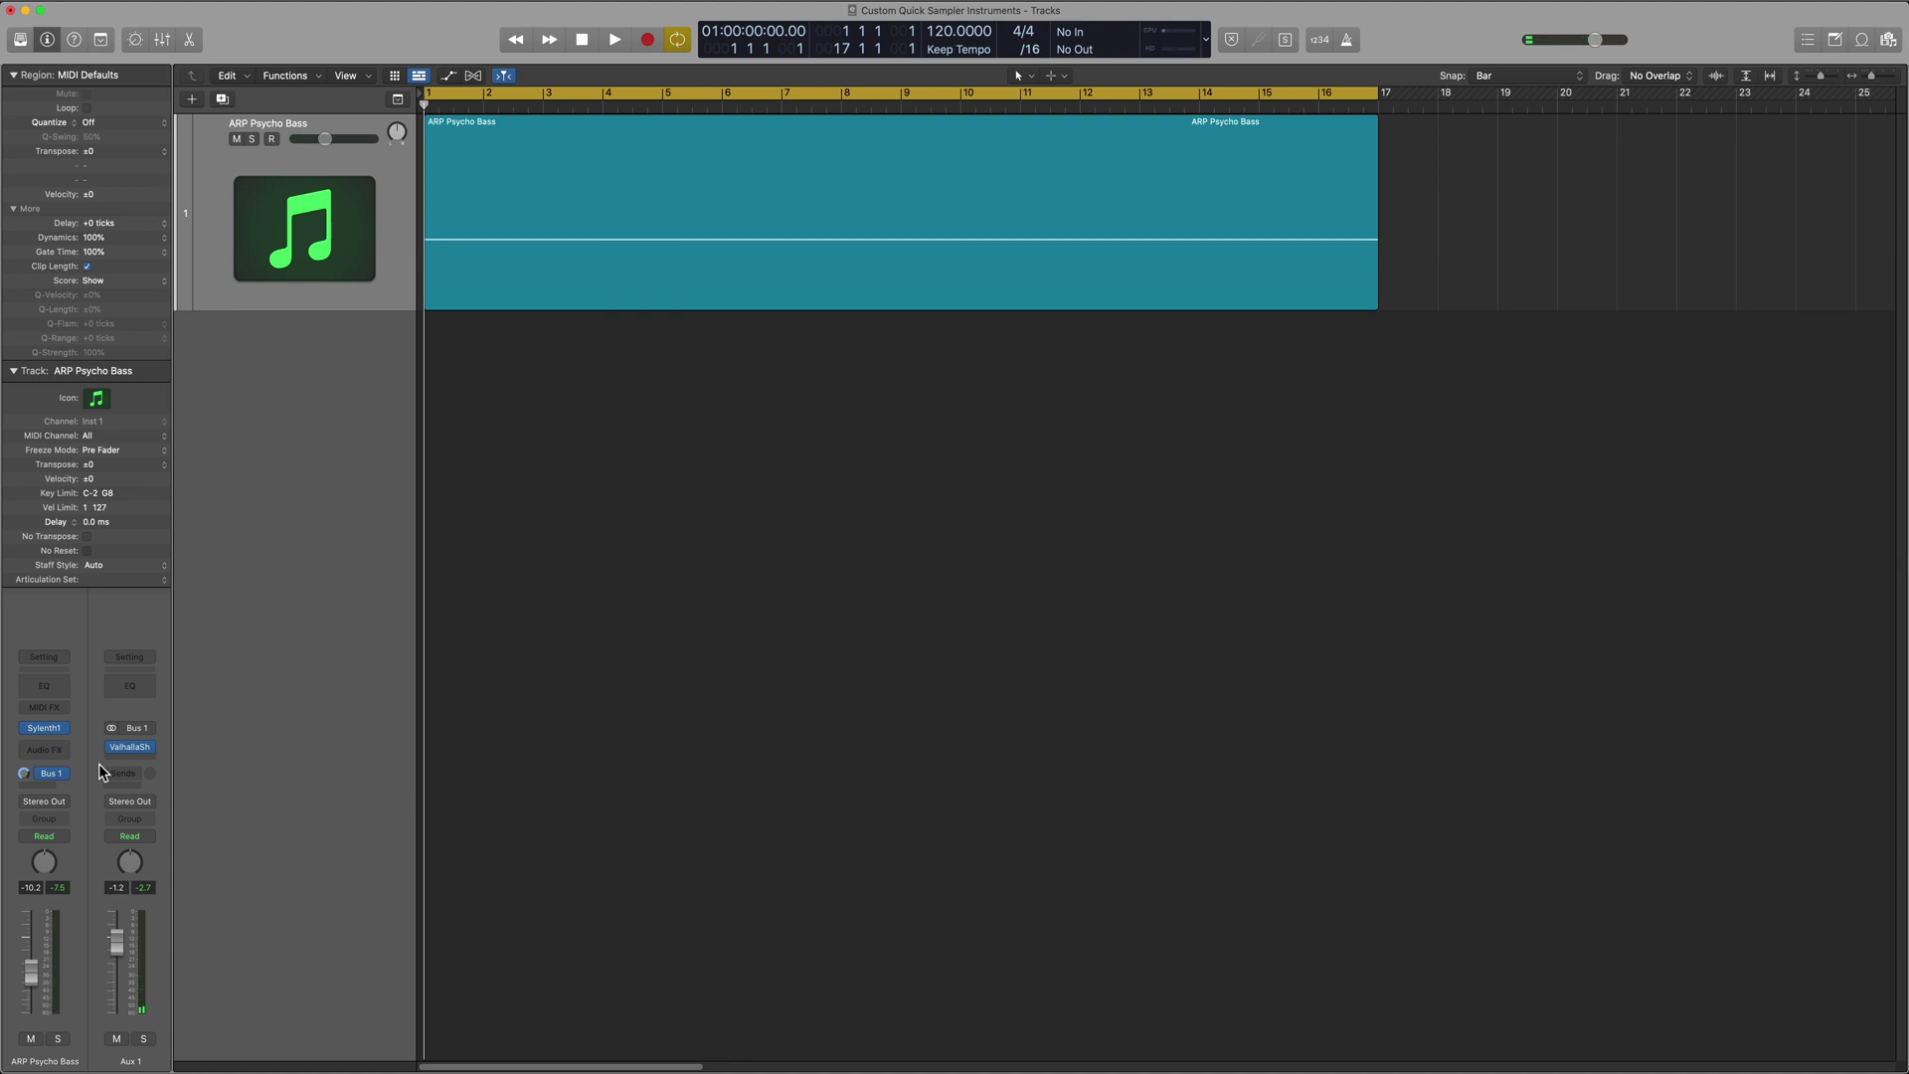
{"action": "left_click_drag", "start_coordinate": [23, 772], "coordinate": [27, 753]}
Add a pre-fader Bus 2 send creating Aux 2, and raise the Bus 1 send to -13.0.
{"action": "left_click", "coordinate": [45, 786]}
{"action": "mouse_move", "coordinate": [57, 806]}
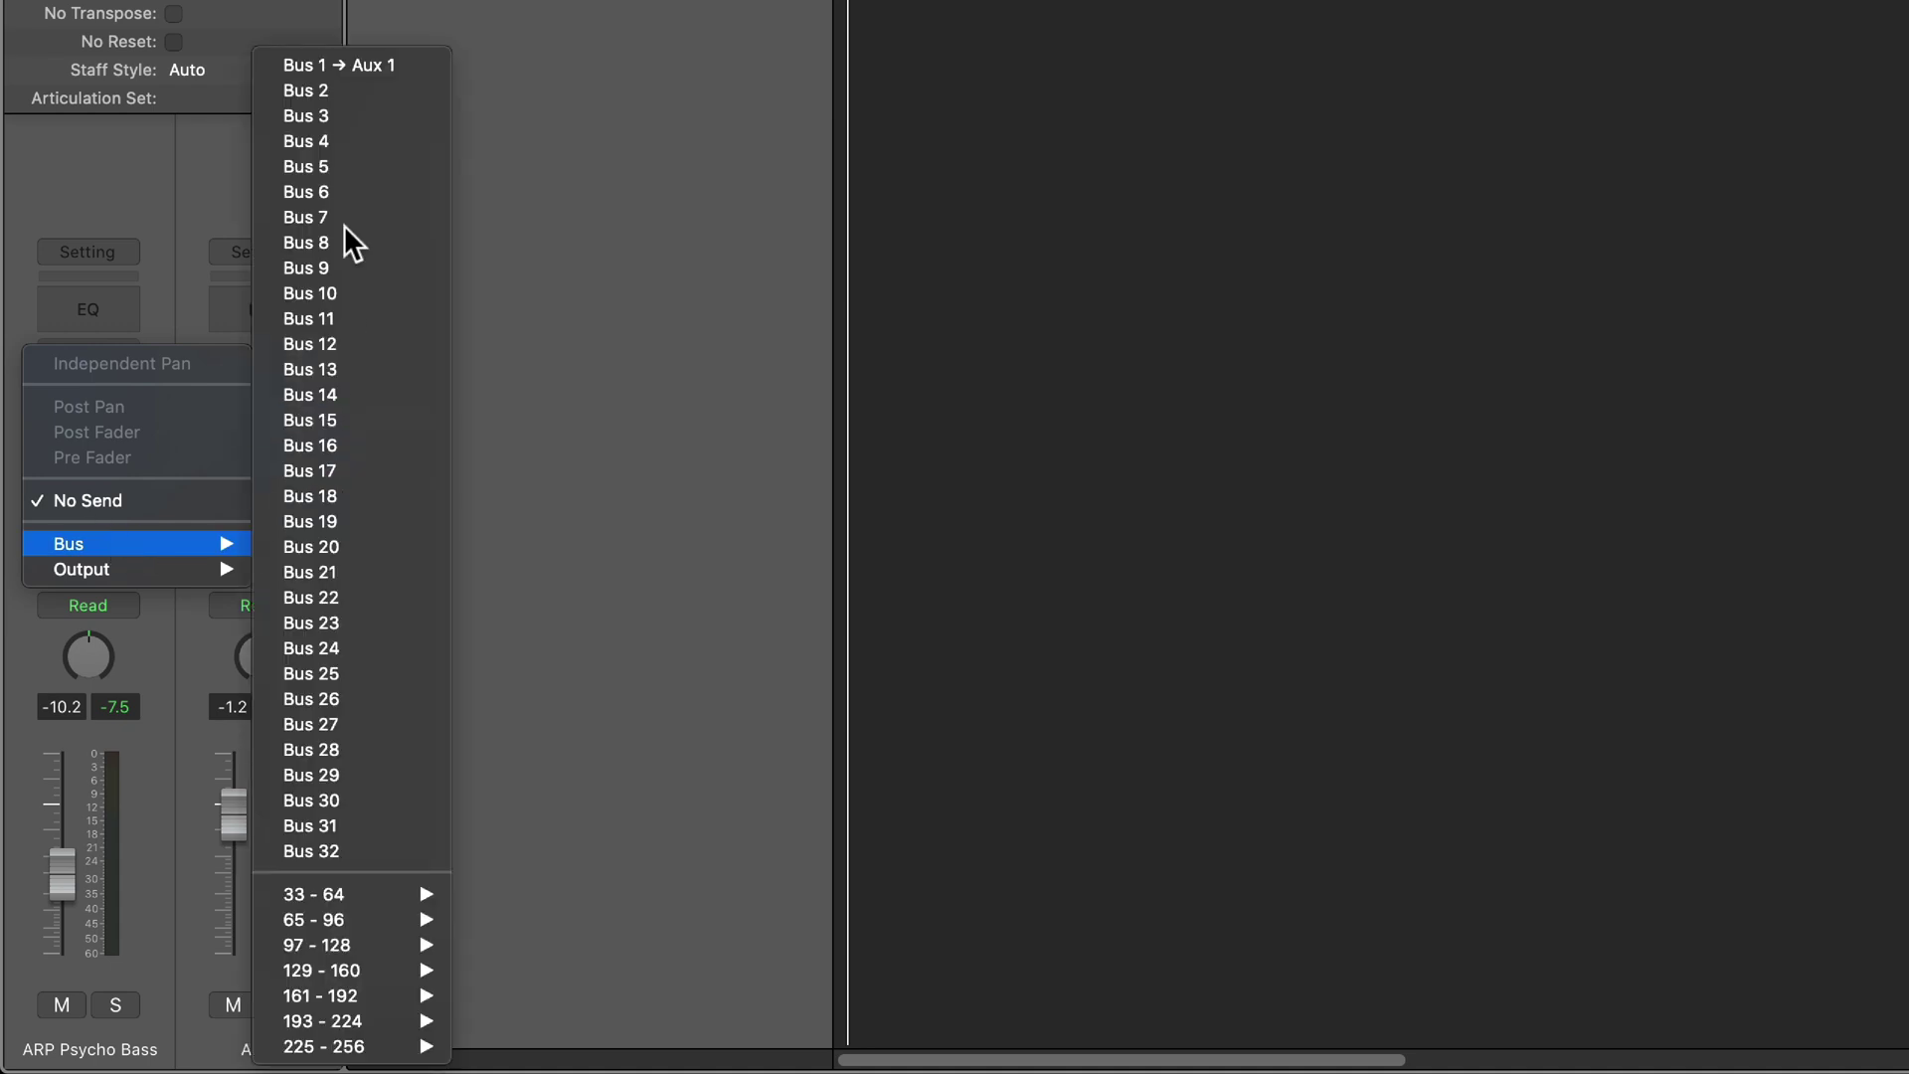
{"action": "left_click", "coordinate": [356, 89]}
{"action": "left_click_drag", "start_coordinate": [127, 481], "coordinate": [177, 395]}
{"action": "left_click", "coordinate": [99, 484]}
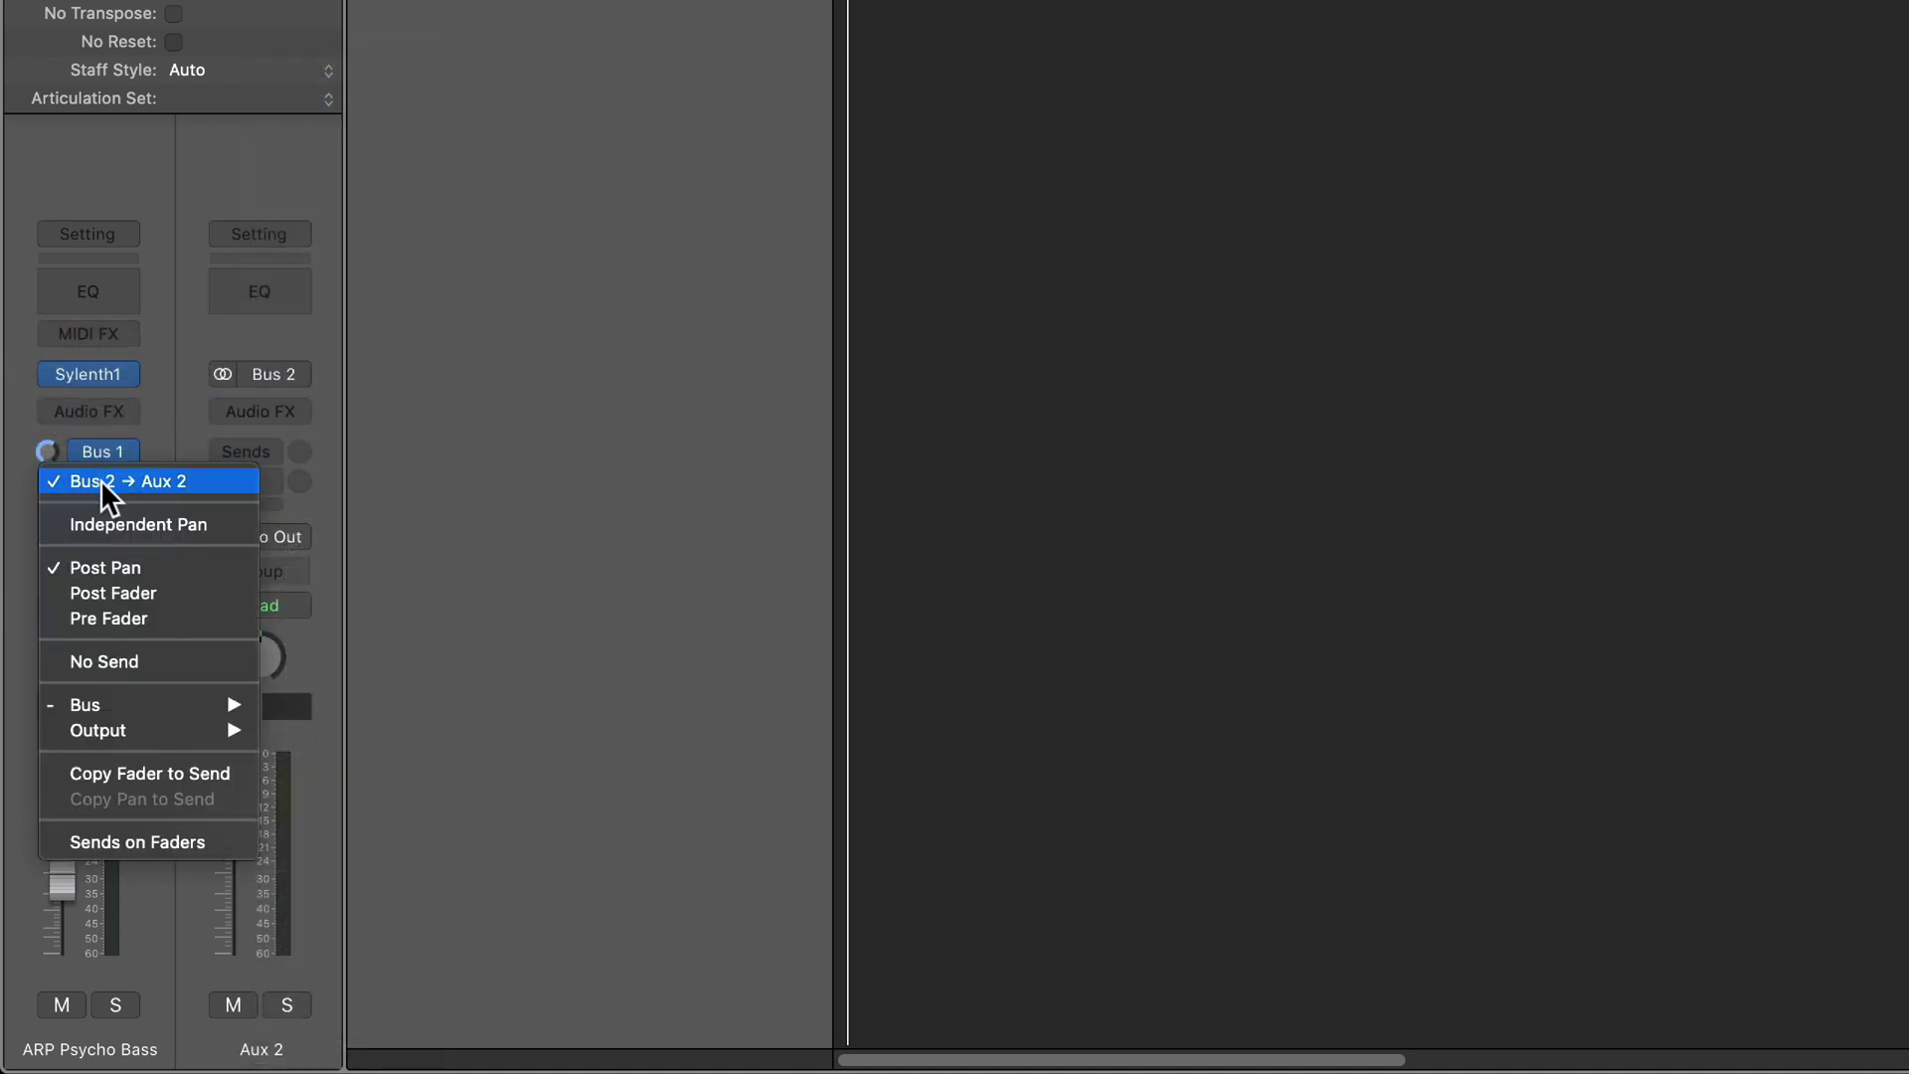
{"action": "left_click", "coordinate": [160, 609]}
{"action": "left_click_drag", "start_coordinate": [52, 487], "coordinate": [55, 417]}
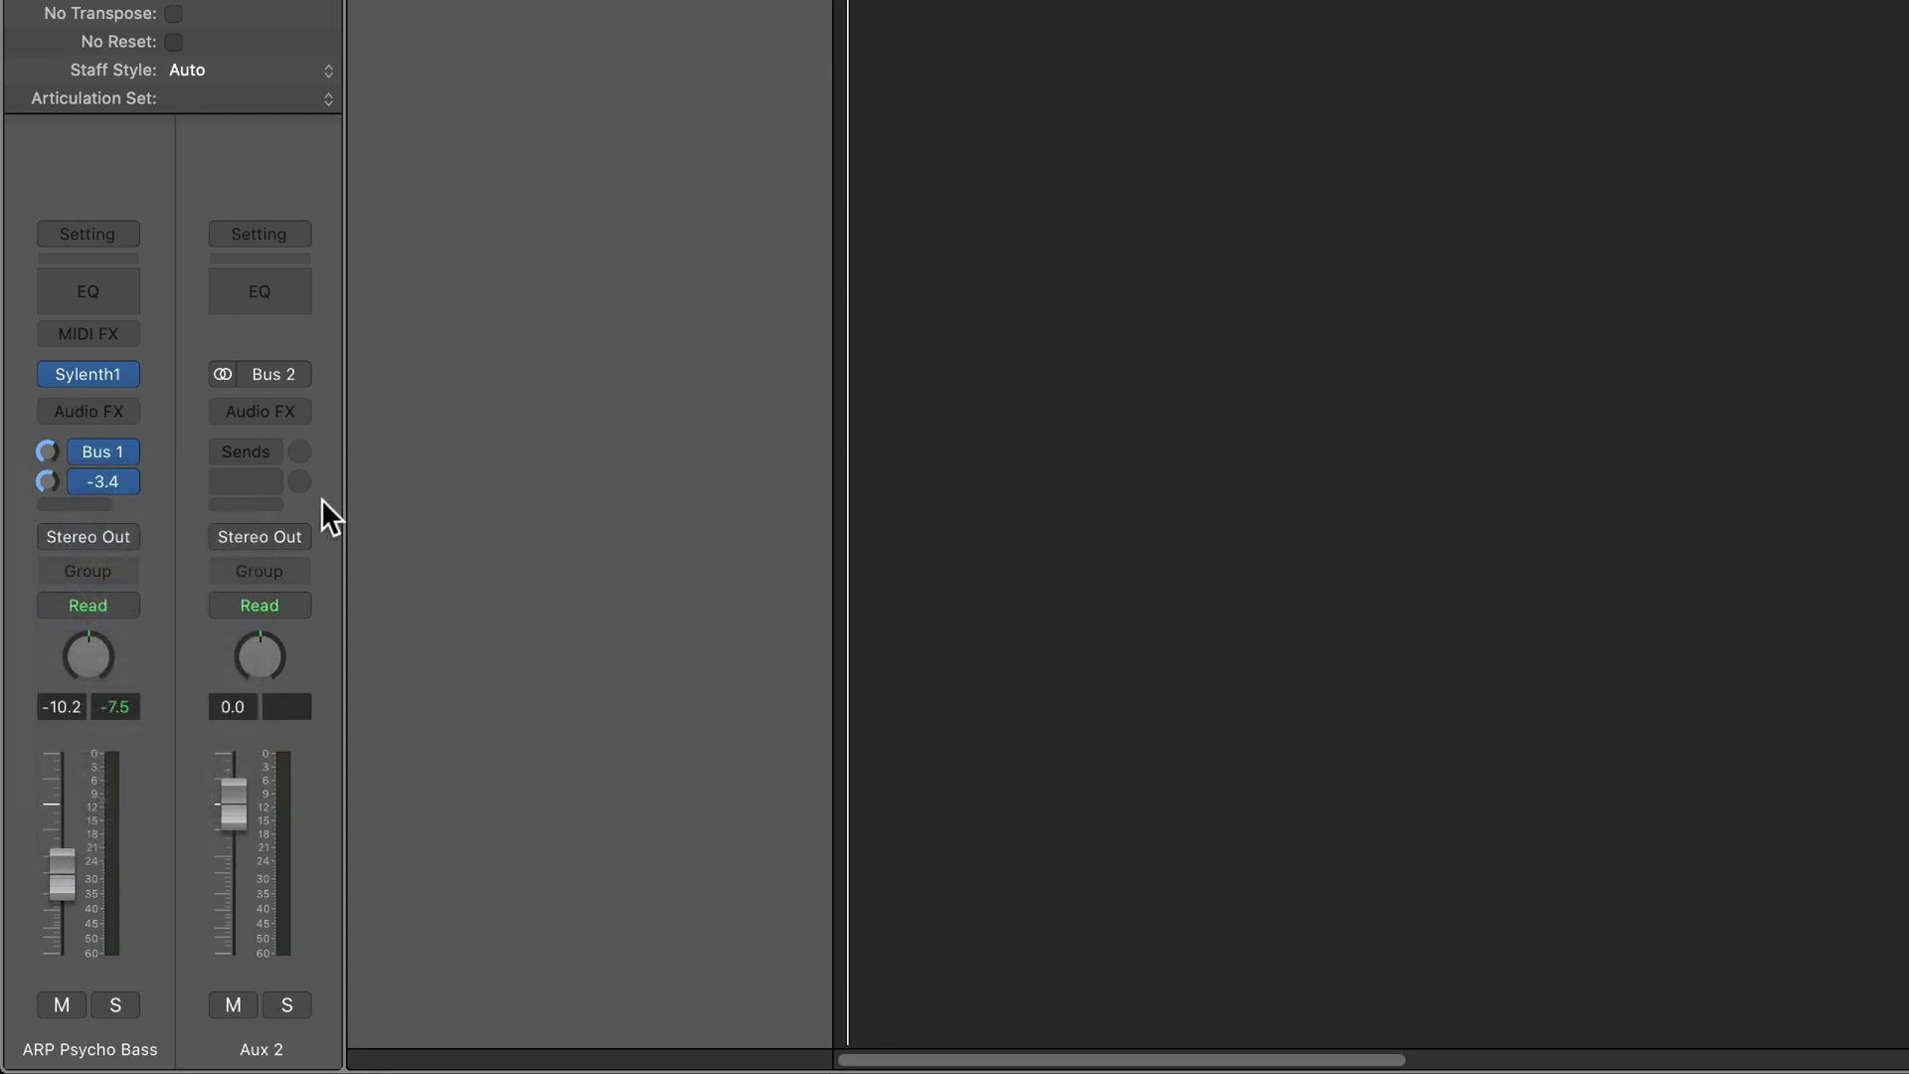
Put a Pitch Shifter on Aux 2: 98% mix, Pitch Tracking timing, Latency Comp on.
{"action": "left_click", "coordinate": [260, 409]}
{"action": "mouse_move", "coordinate": [360, 487]}
{"action": "mouse_move", "coordinate": [517, 501]}
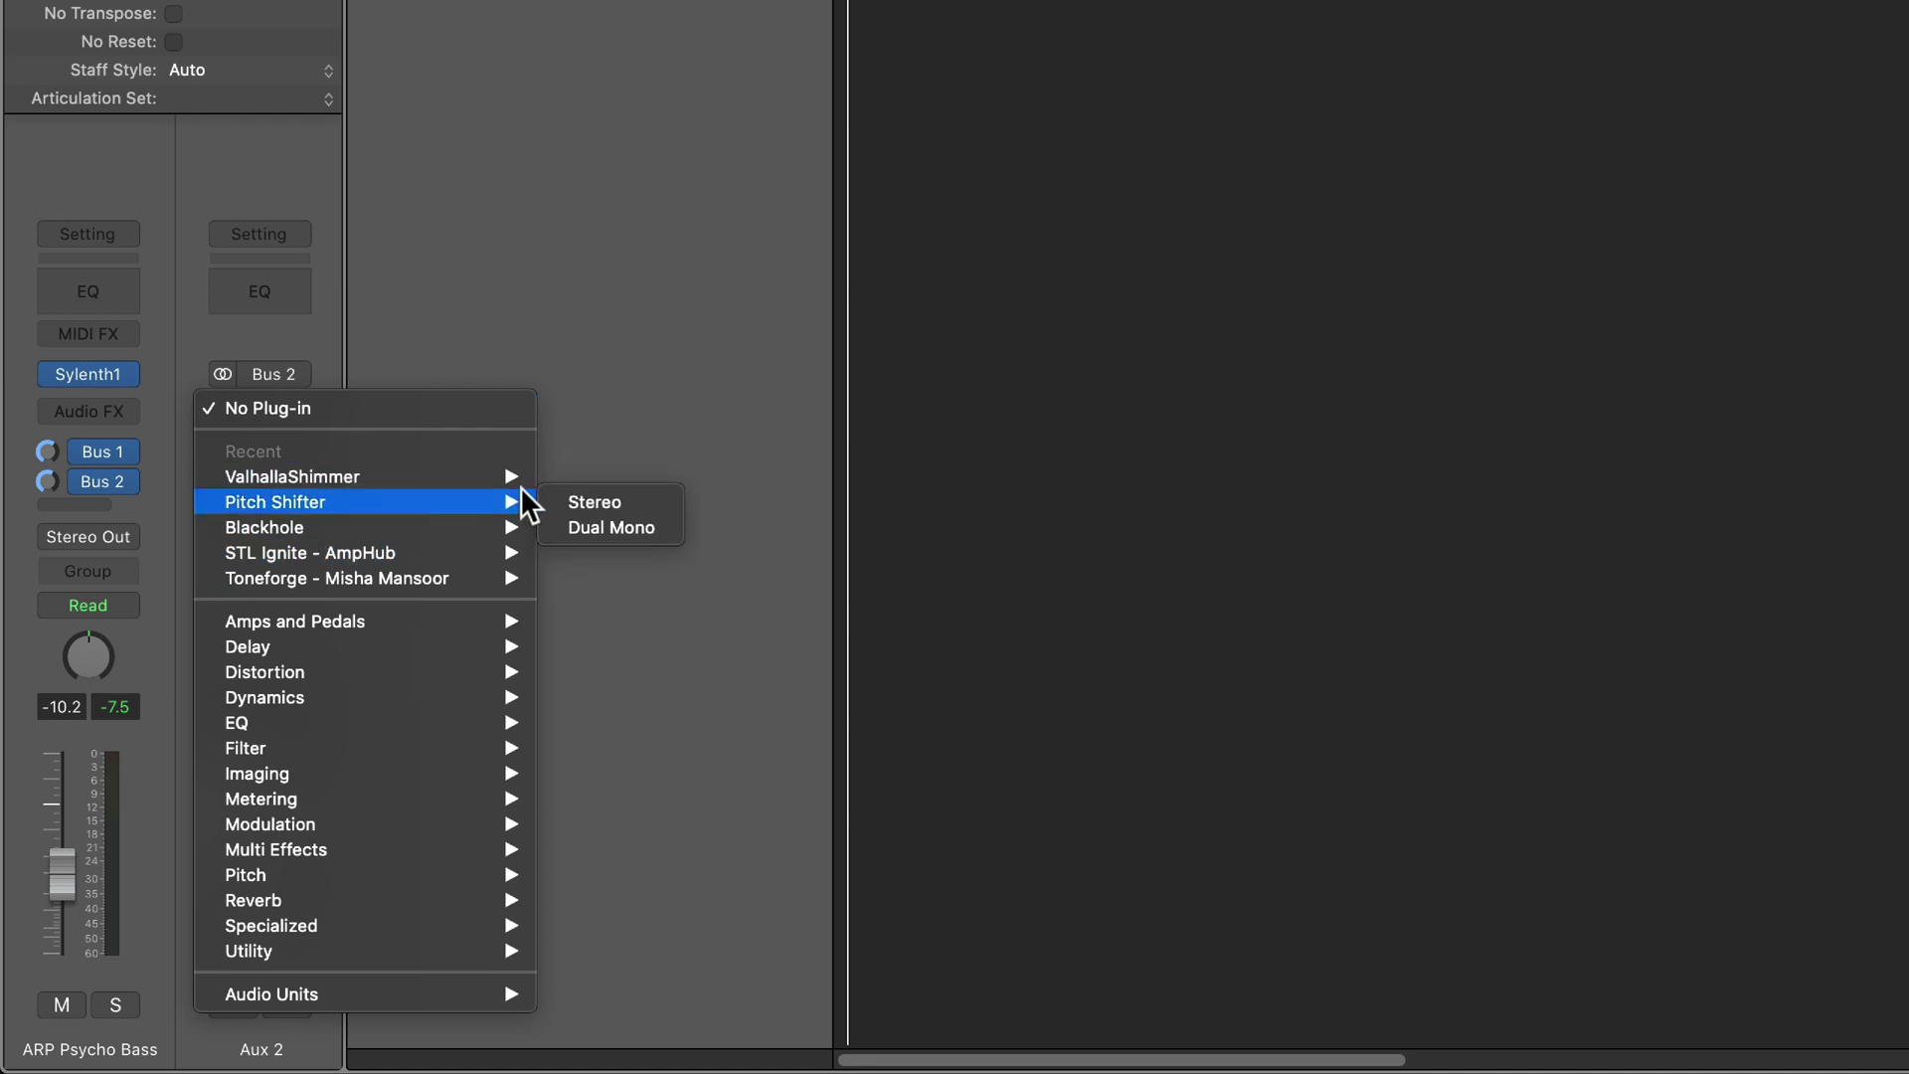
{"action": "left_click", "coordinate": [594, 488]}
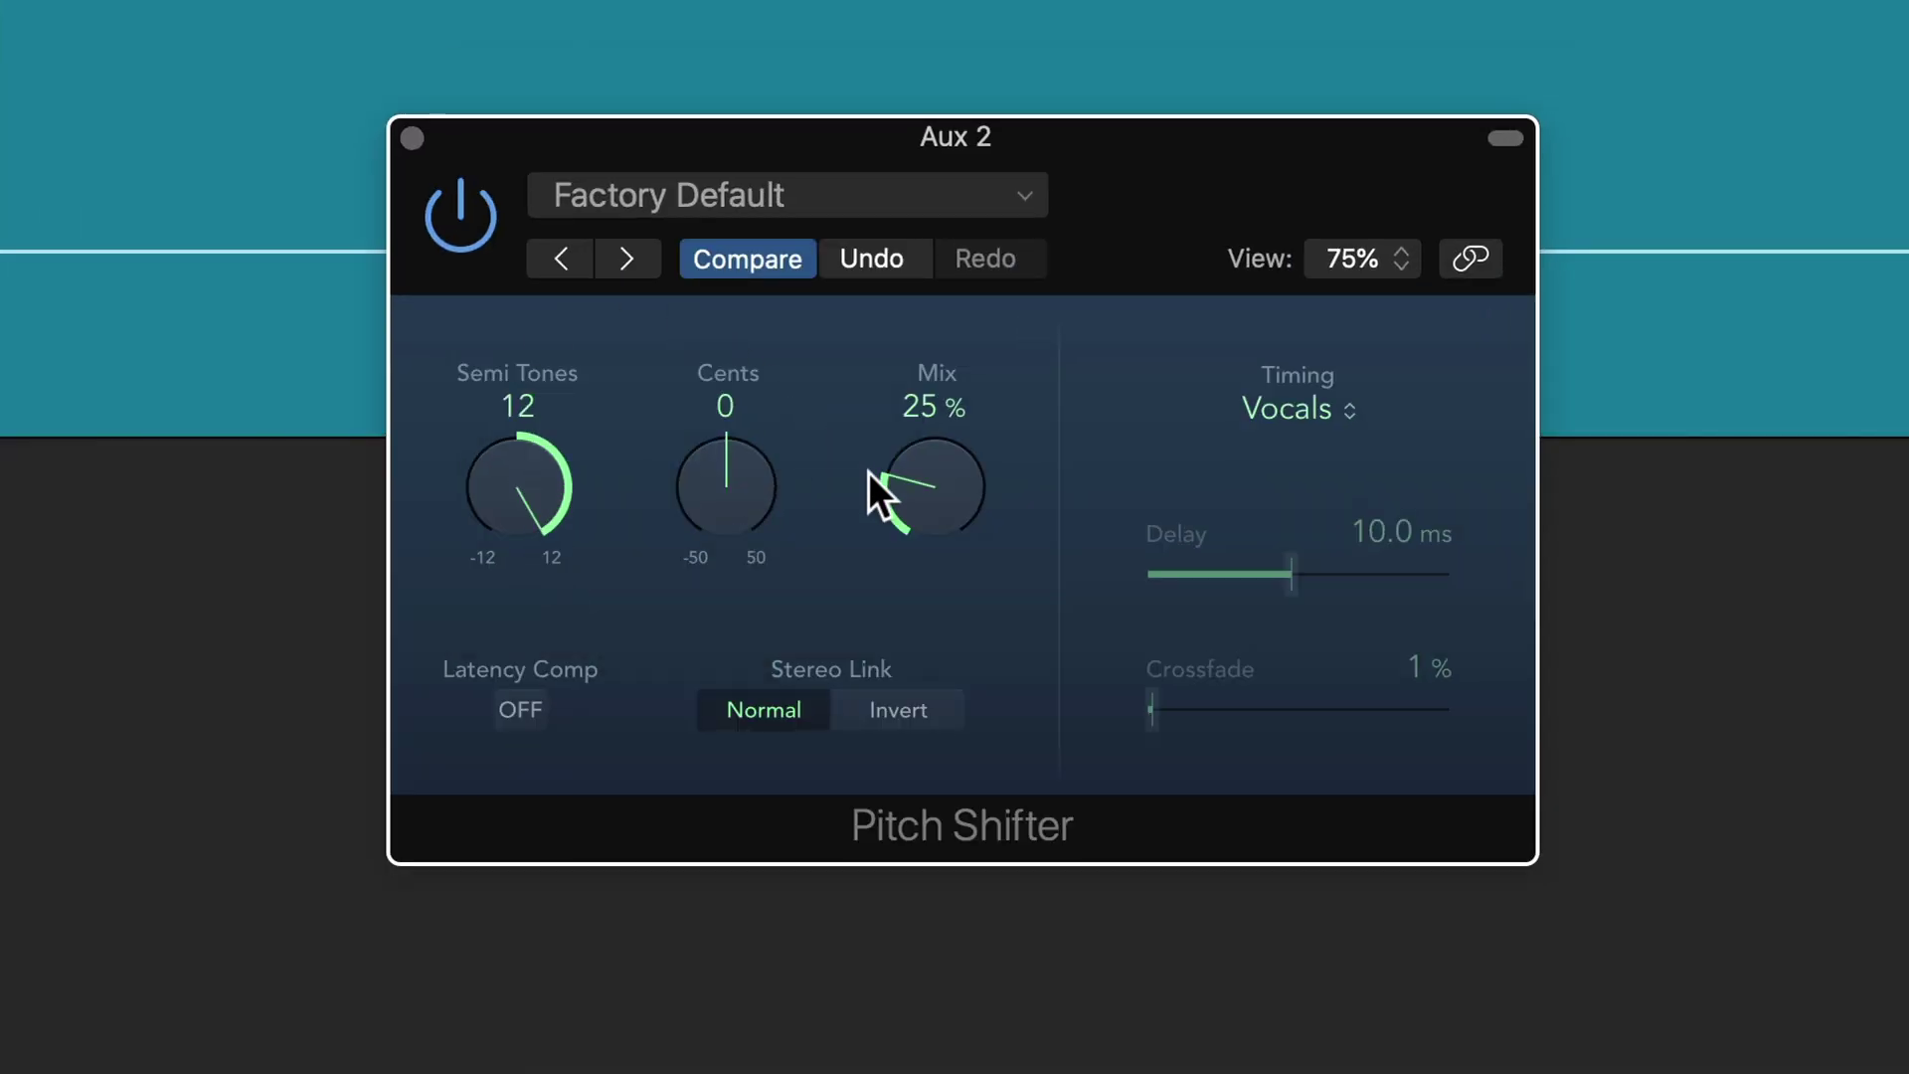
{"action": "left_click_drag", "start_coordinate": [883, 487], "coordinate": [1026, 45]}
{"action": "left_click", "coordinate": [1283, 408]}
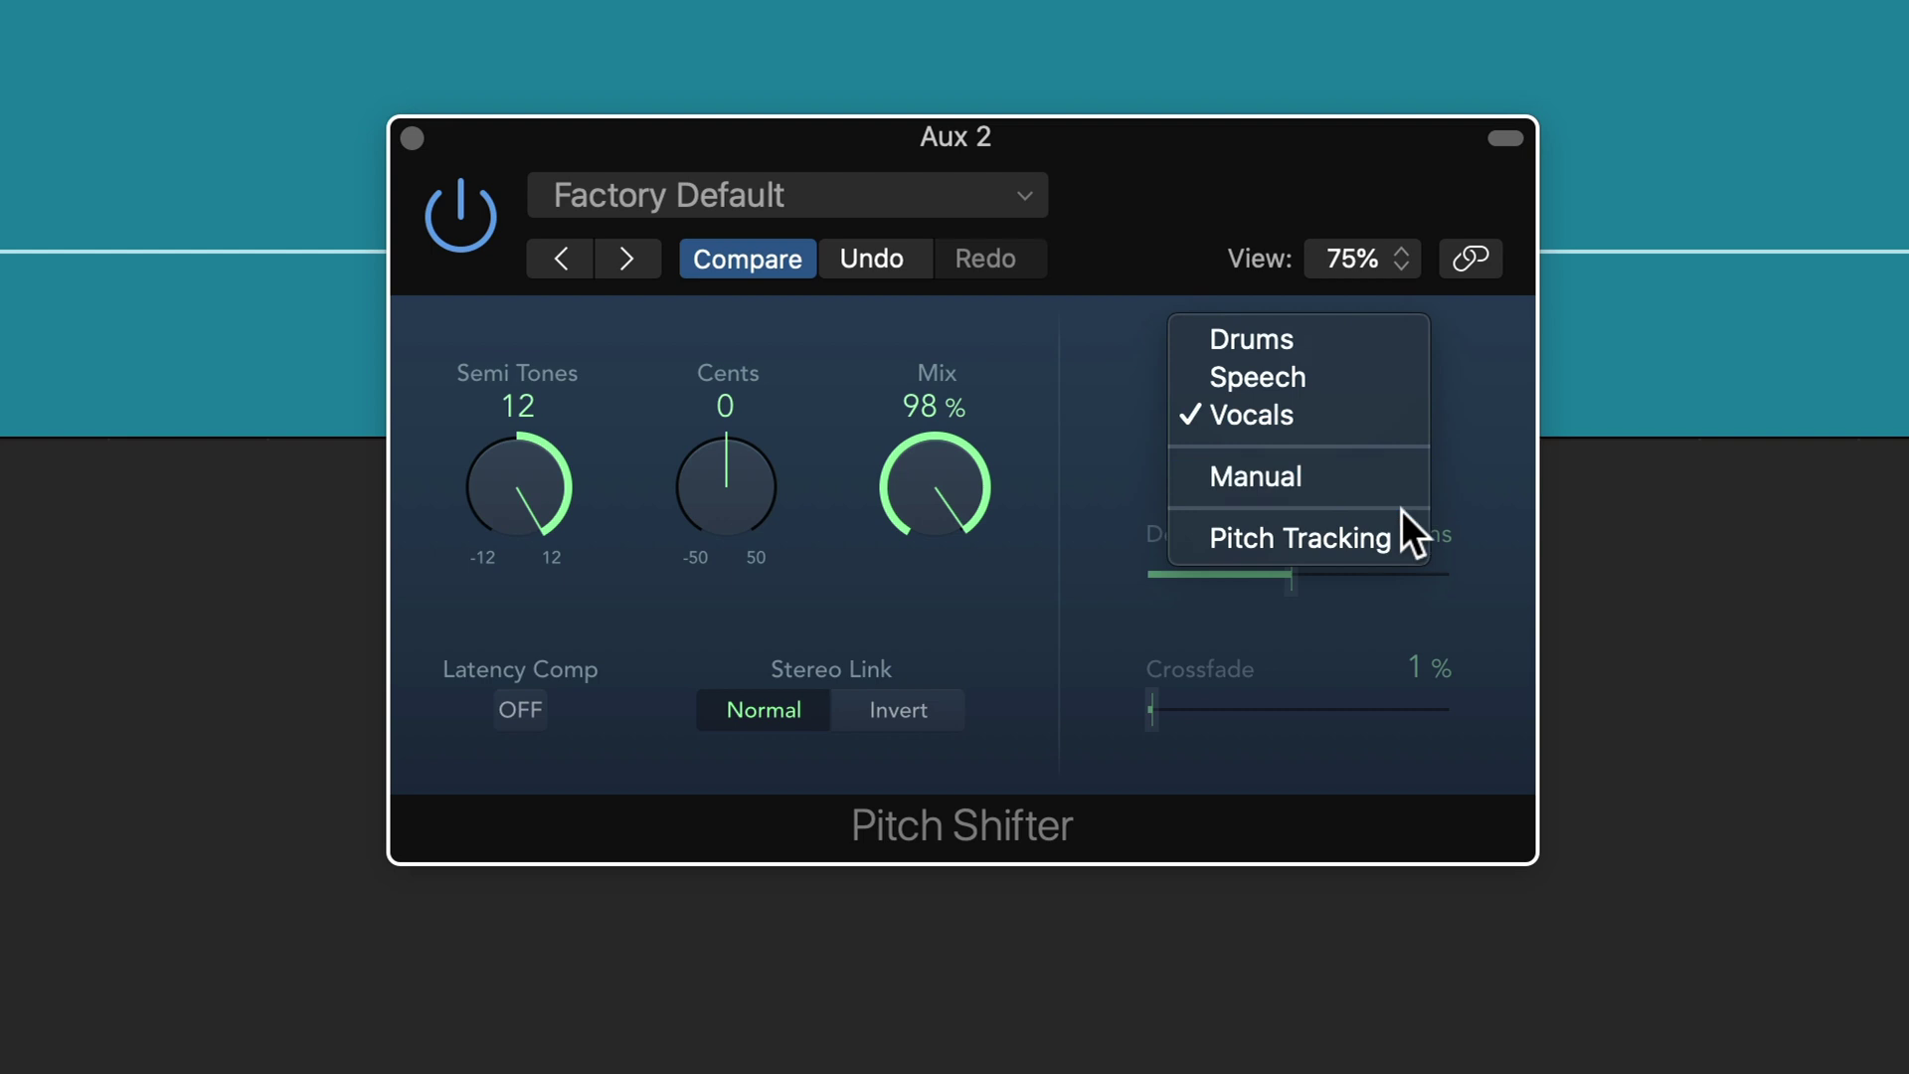
{"action": "left_click", "coordinate": [1382, 538]}
{"action": "left_click", "coordinate": [521, 709]}
{"action": "left_click", "coordinate": [411, 137]}
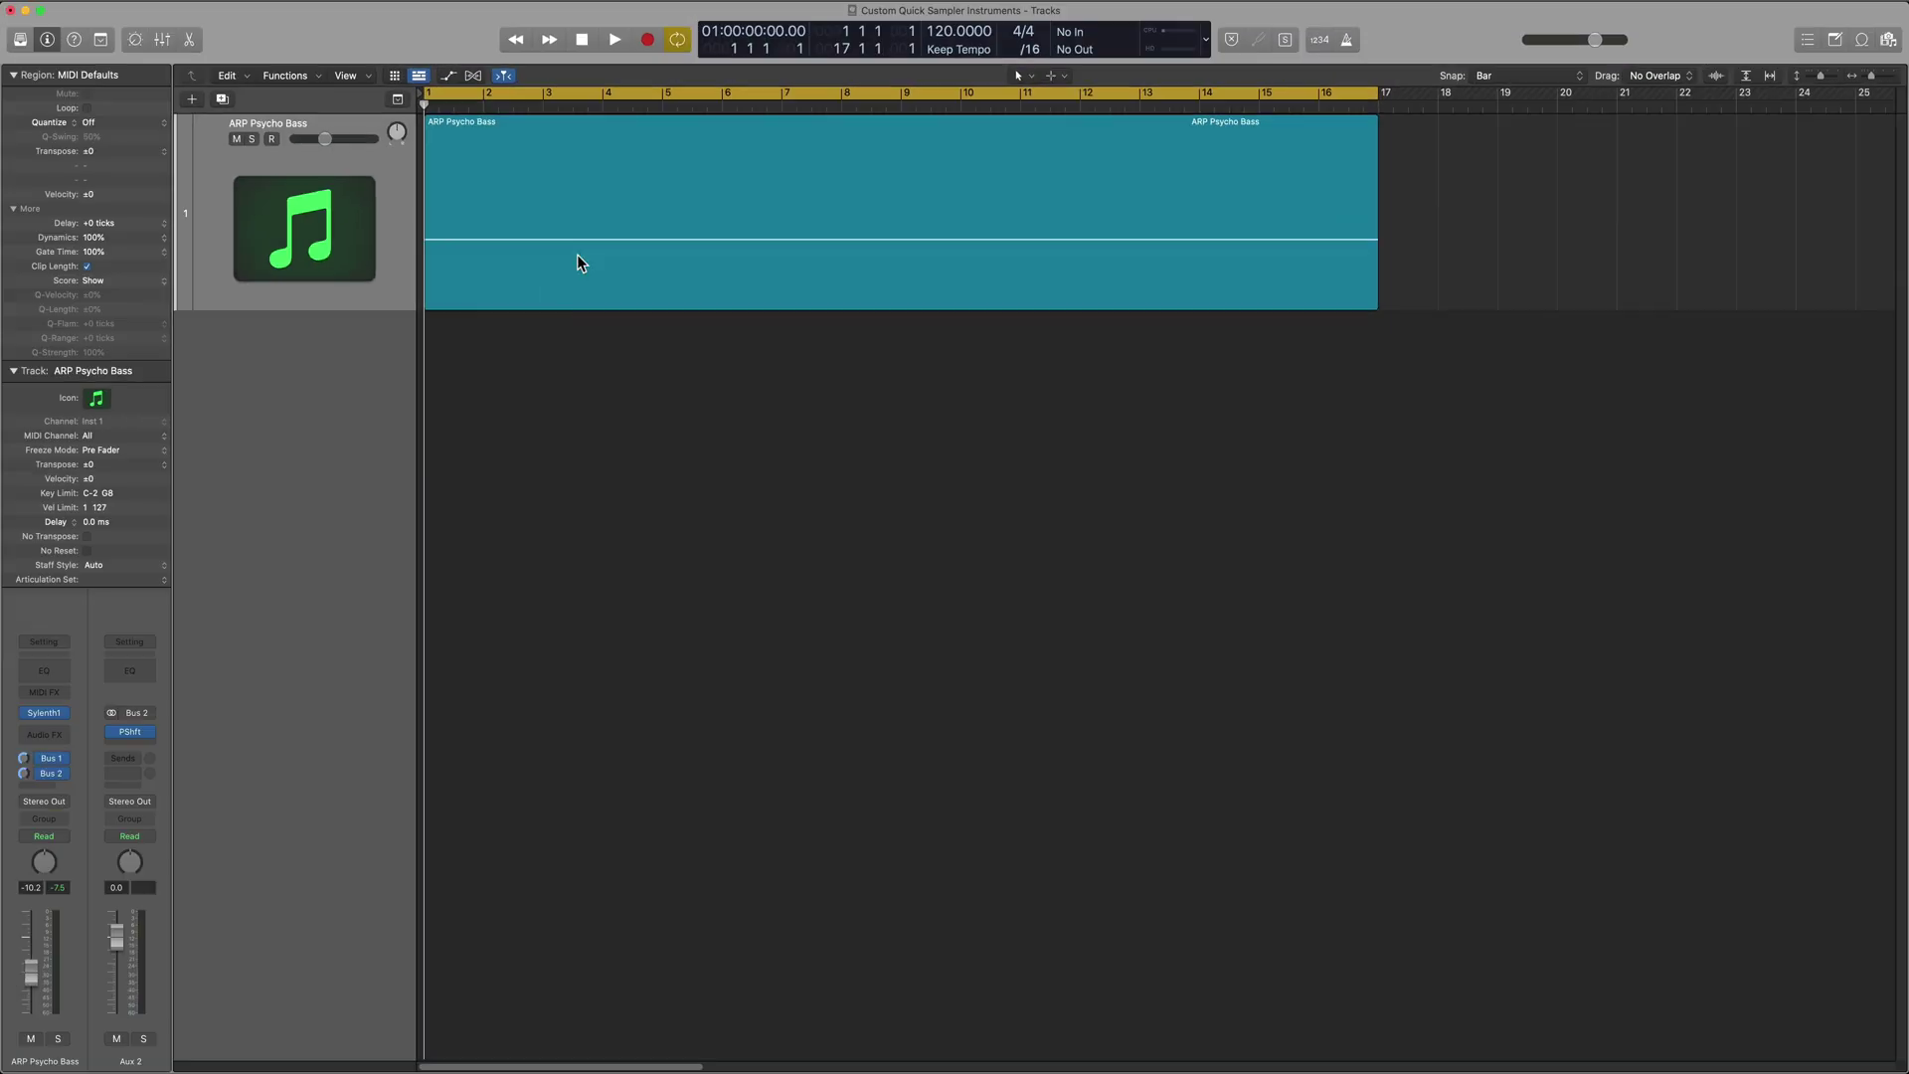
{"action": "key", "text": "space"}
{"action": "key", "text": "space"}
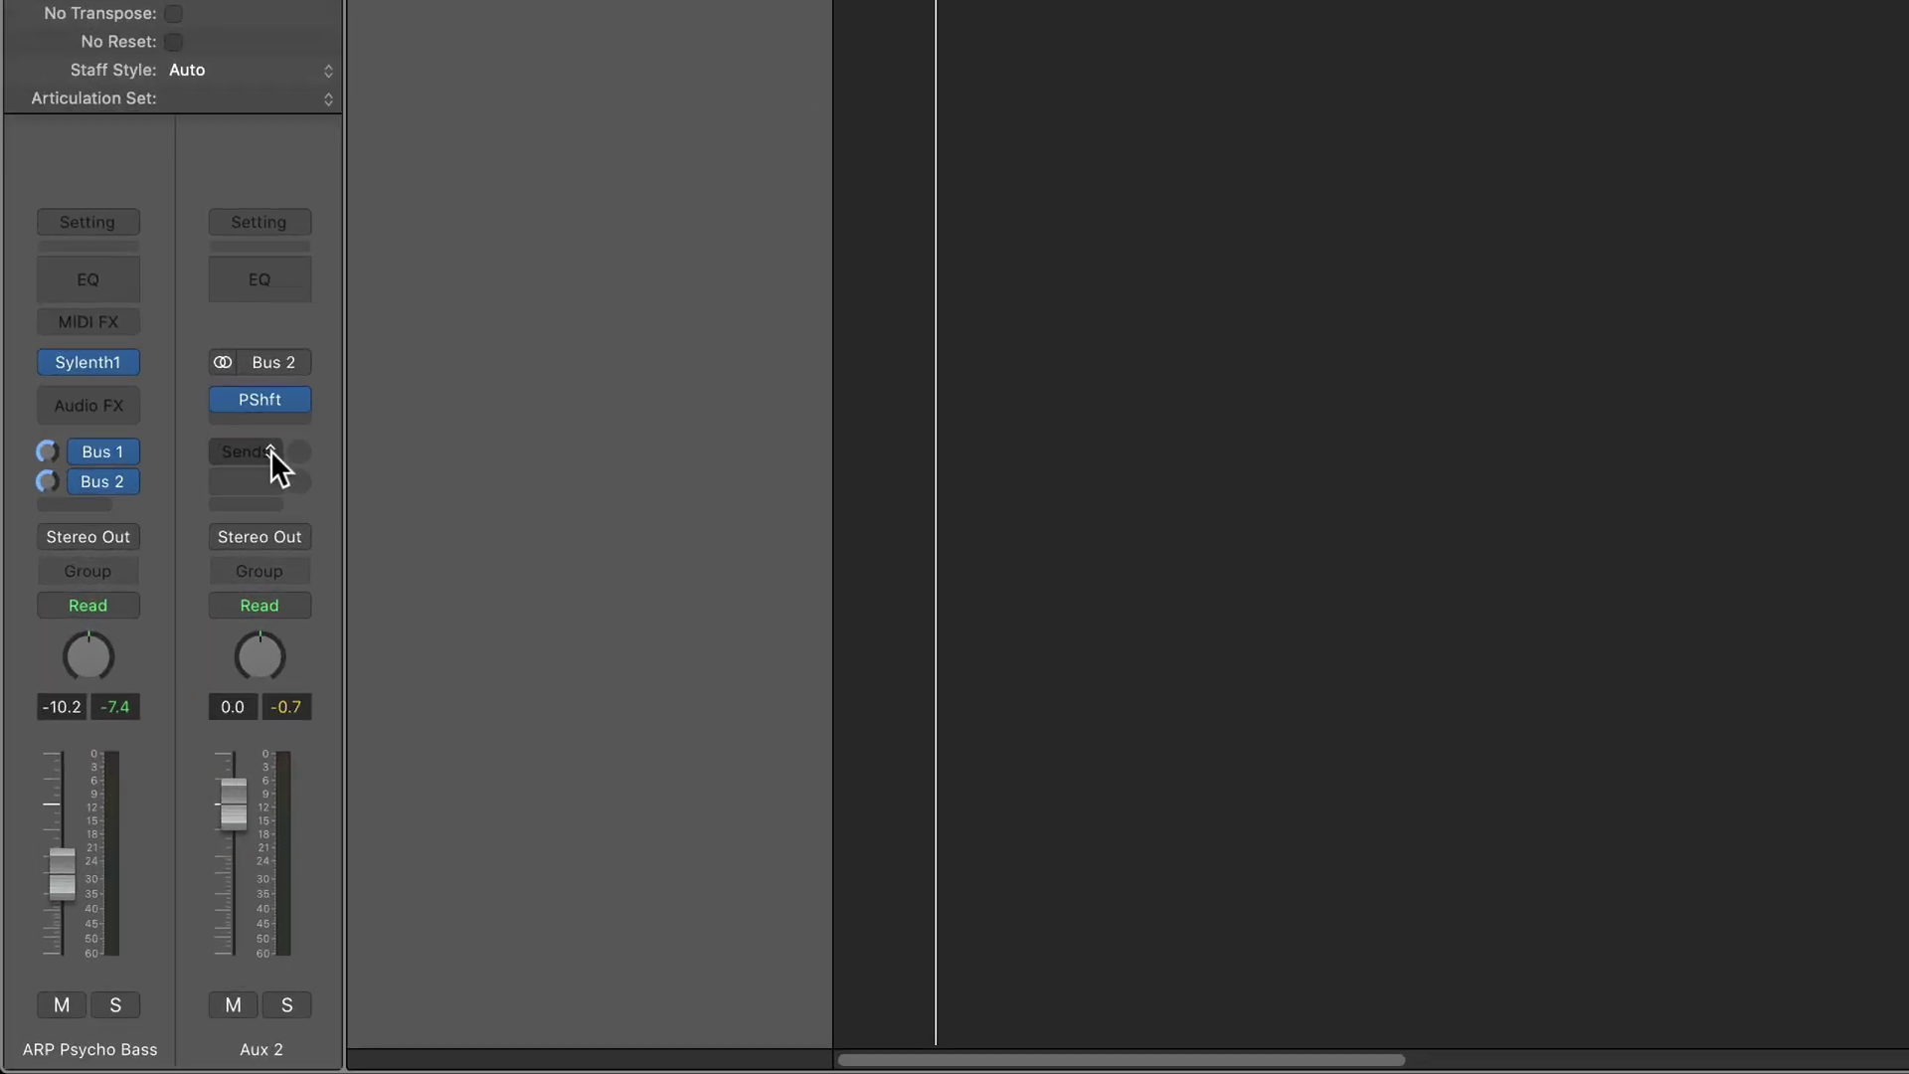
Send Aux 2 pre-fader through Bus 1 into Aux 1.
{"action": "left_click", "coordinate": [271, 449]}
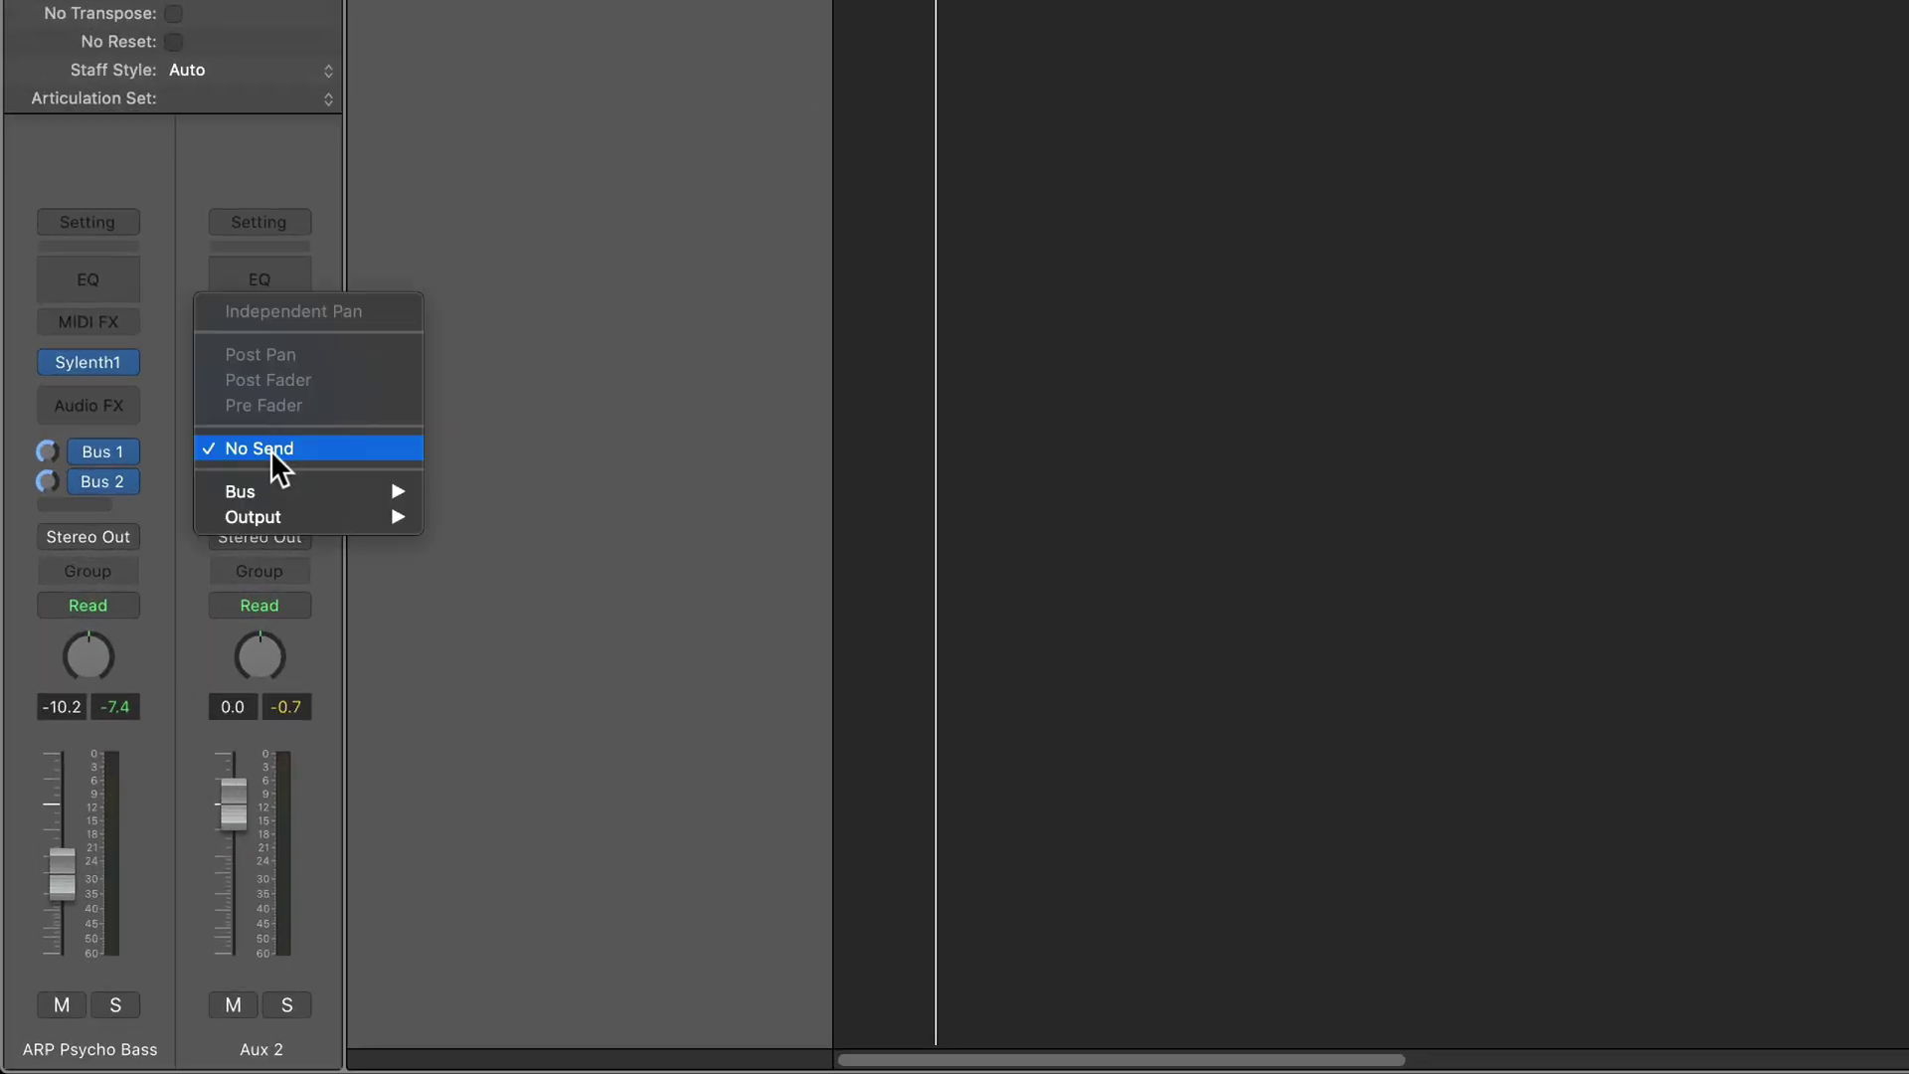
{"action": "mouse_move", "coordinate": [278, 489]}
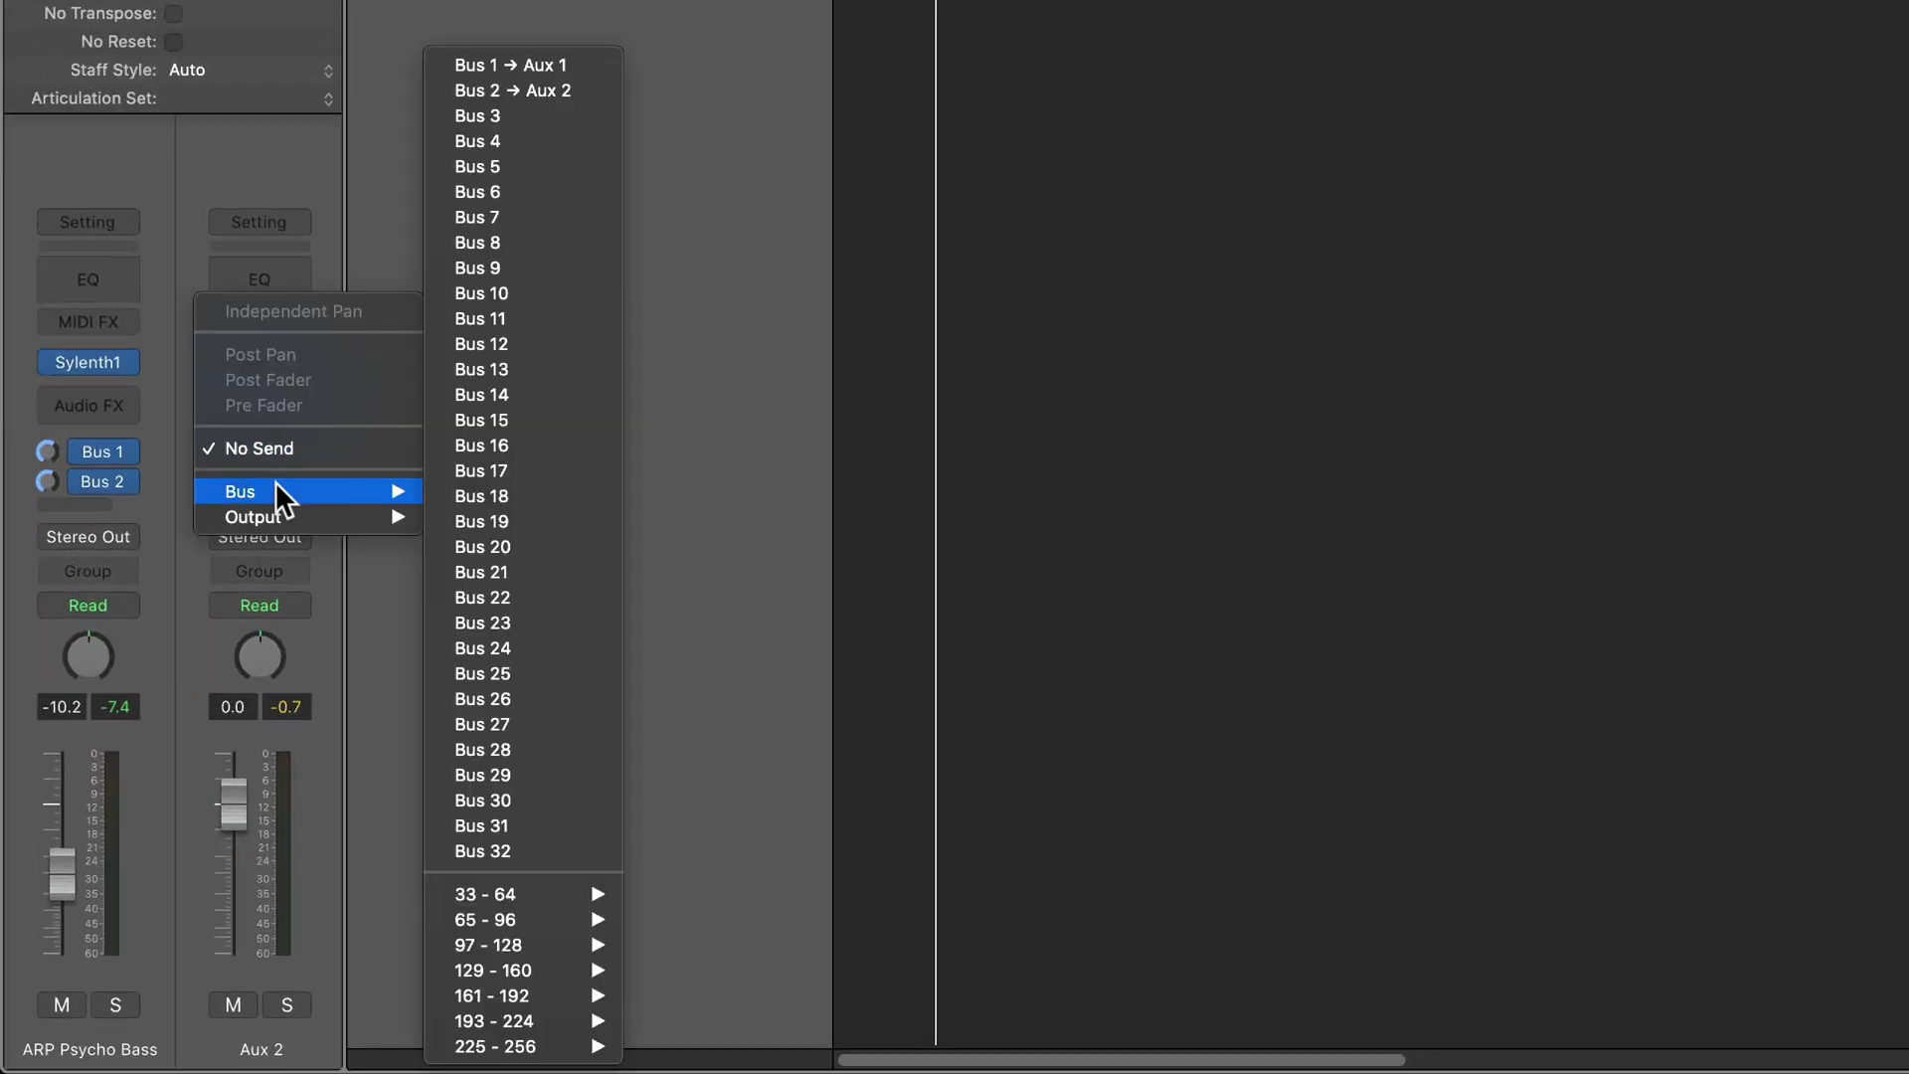
{"action": "left_click", "coordinate": [581, 63]}
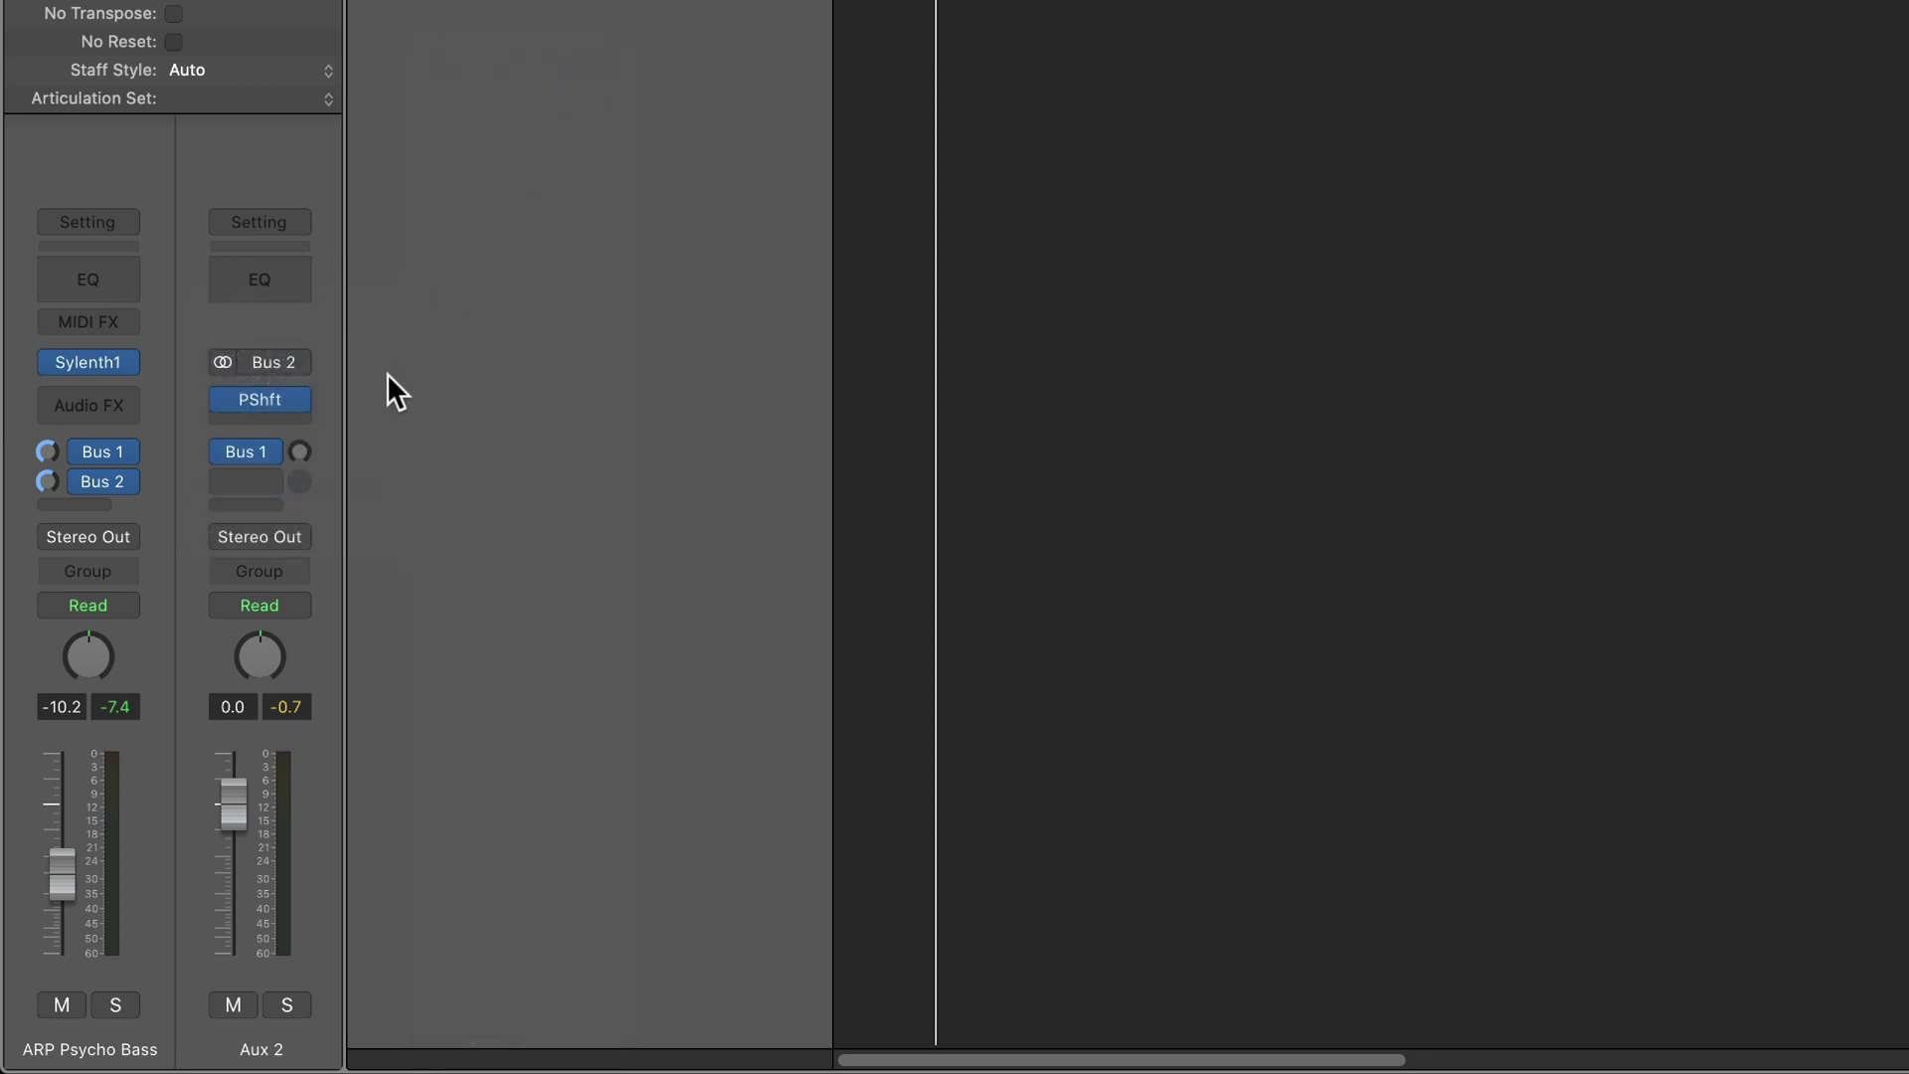
{"action": "left_click", "coordinate": [277, 446]}
{"action": "left_click", "coordinate": [323, 589]}
Lower Aux 2's fader to -18.5 dB and adjust its Bus 1 send during playback.
{"action": "left_click_drag", "start_coordinate": [221, 831], "coordinate": [223, 934]}
{"action": "key", "text": "space"}
{"action": "left_click_drag", "start_coordinate": [221, 451], "coordinate": [233, 433]}
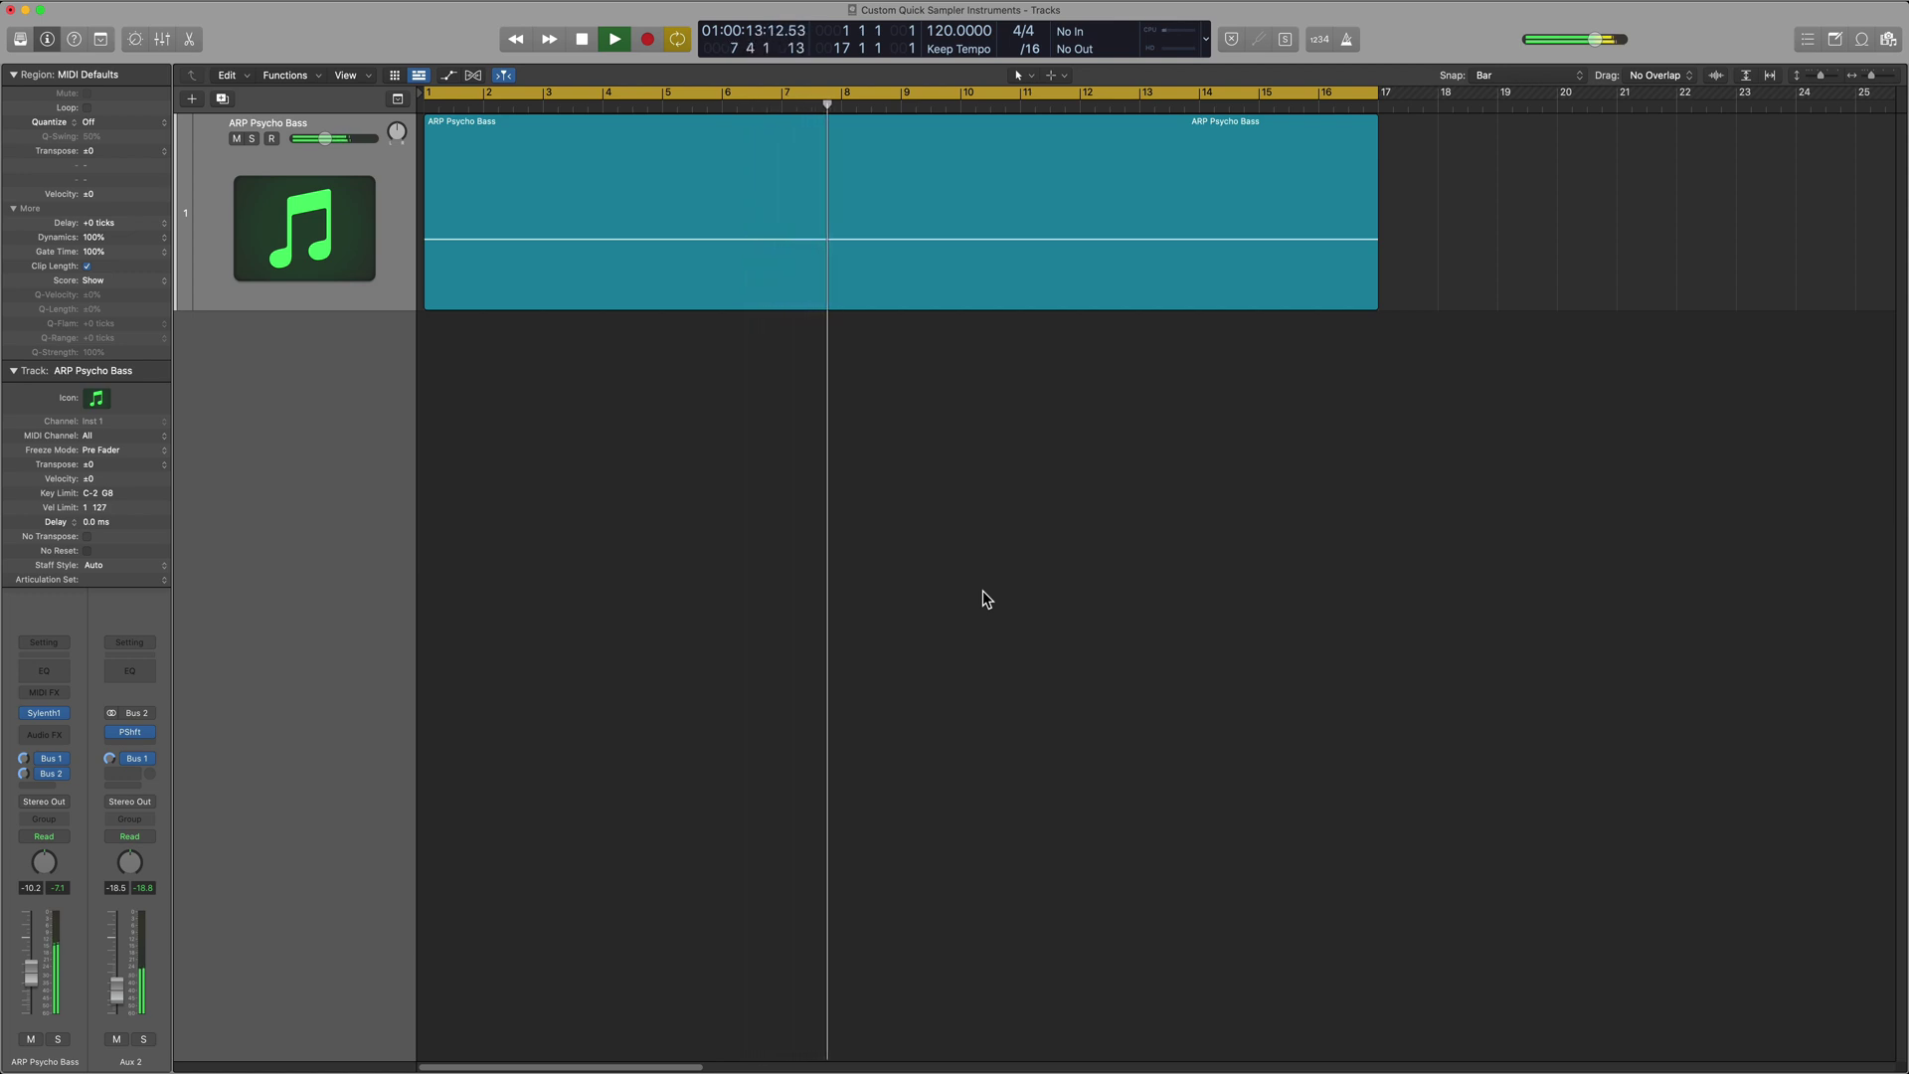
Stop playback and return the playhead to the beginning of the project.
{"action": "key", "text": "space"}
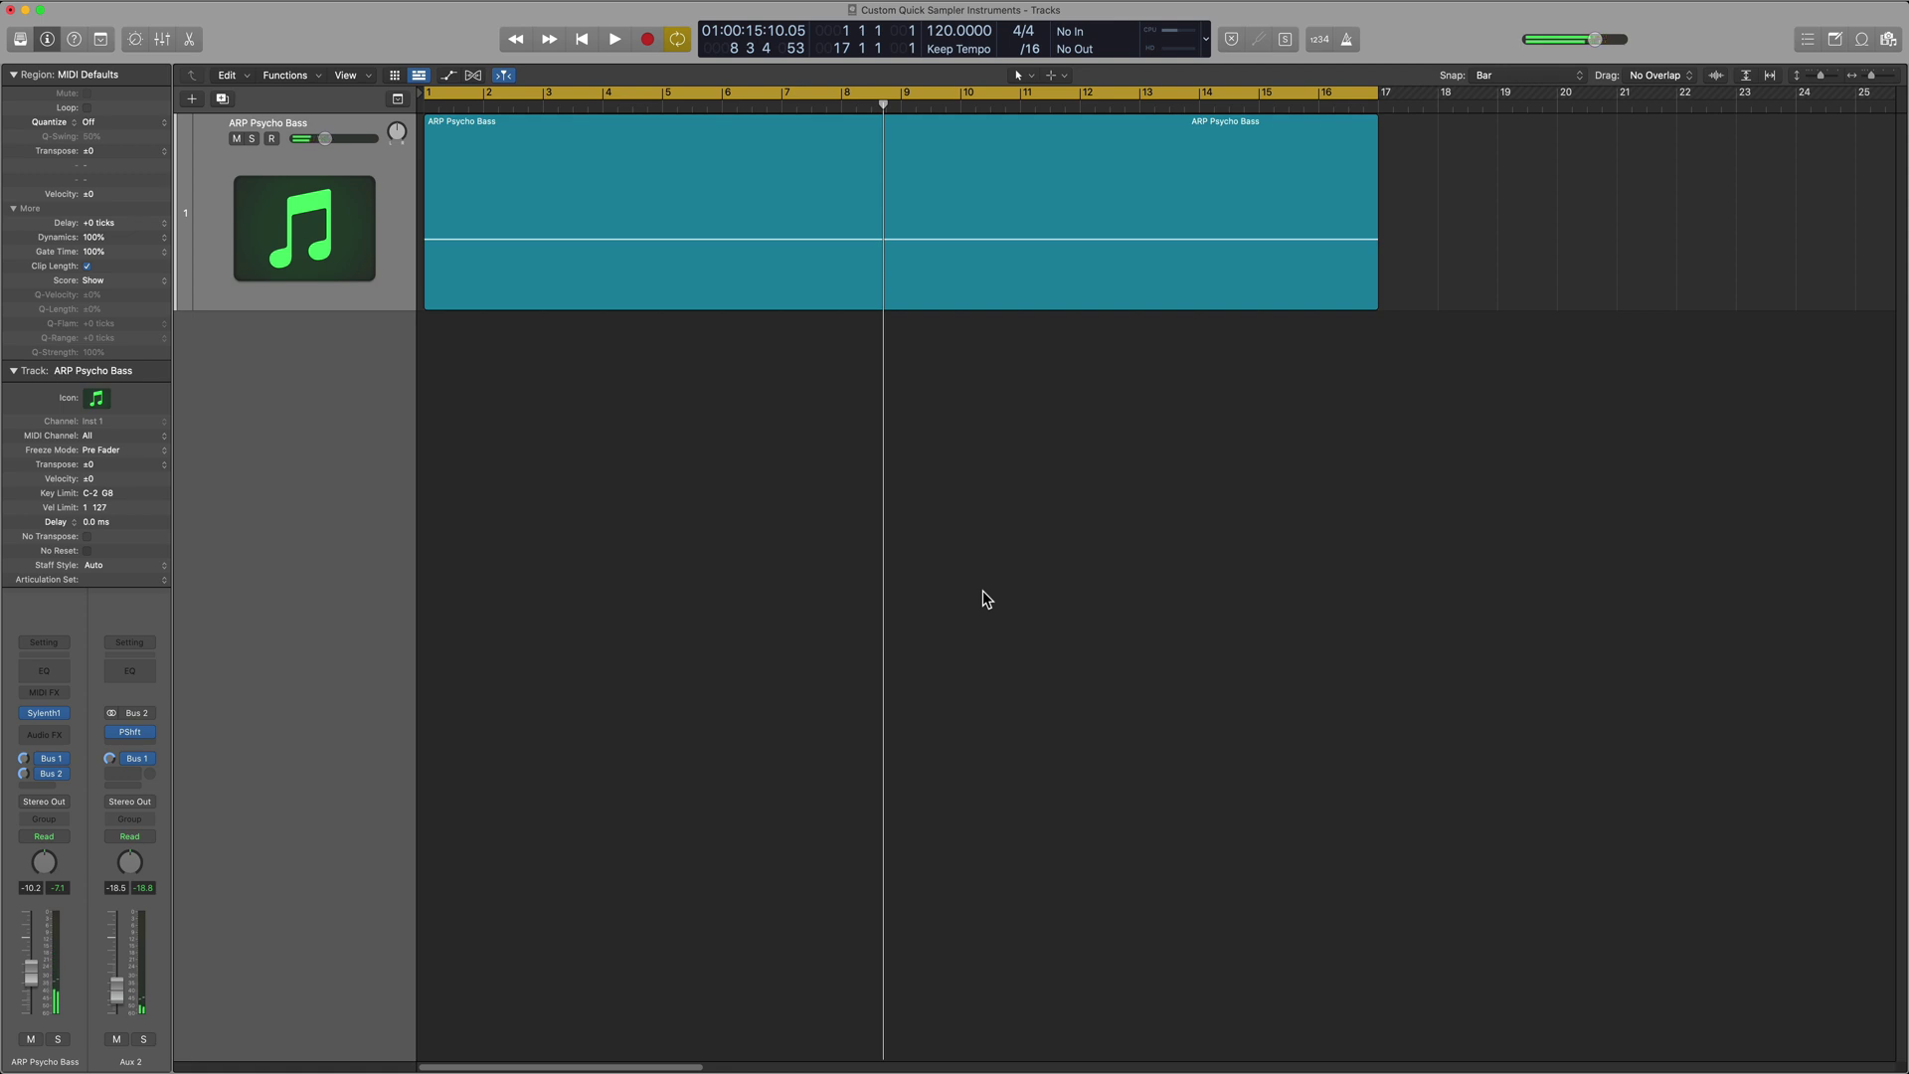
{"action": "key", "text": "Return"}
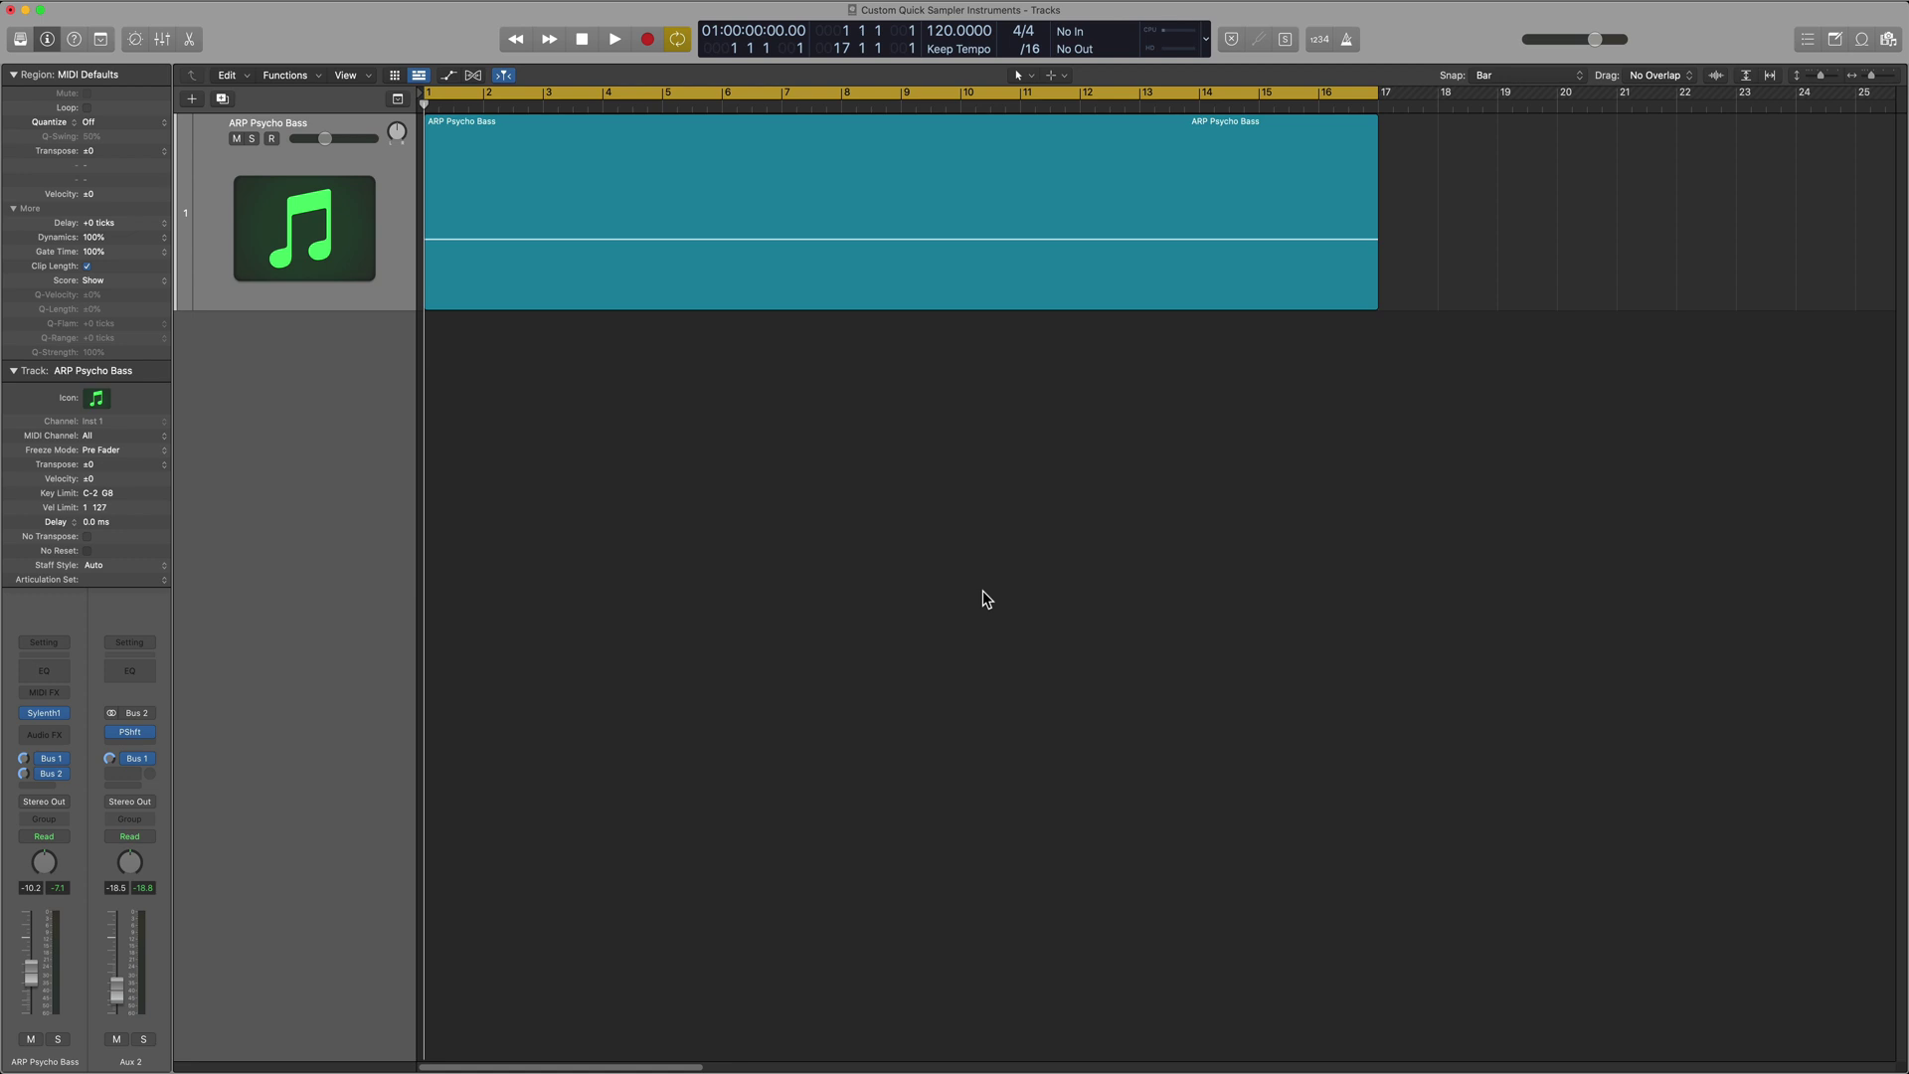
In the Mixer, create tracks for the selected Aux 1 and Aux 2 strips, then close it.
{"action": "key", "text": "x"}
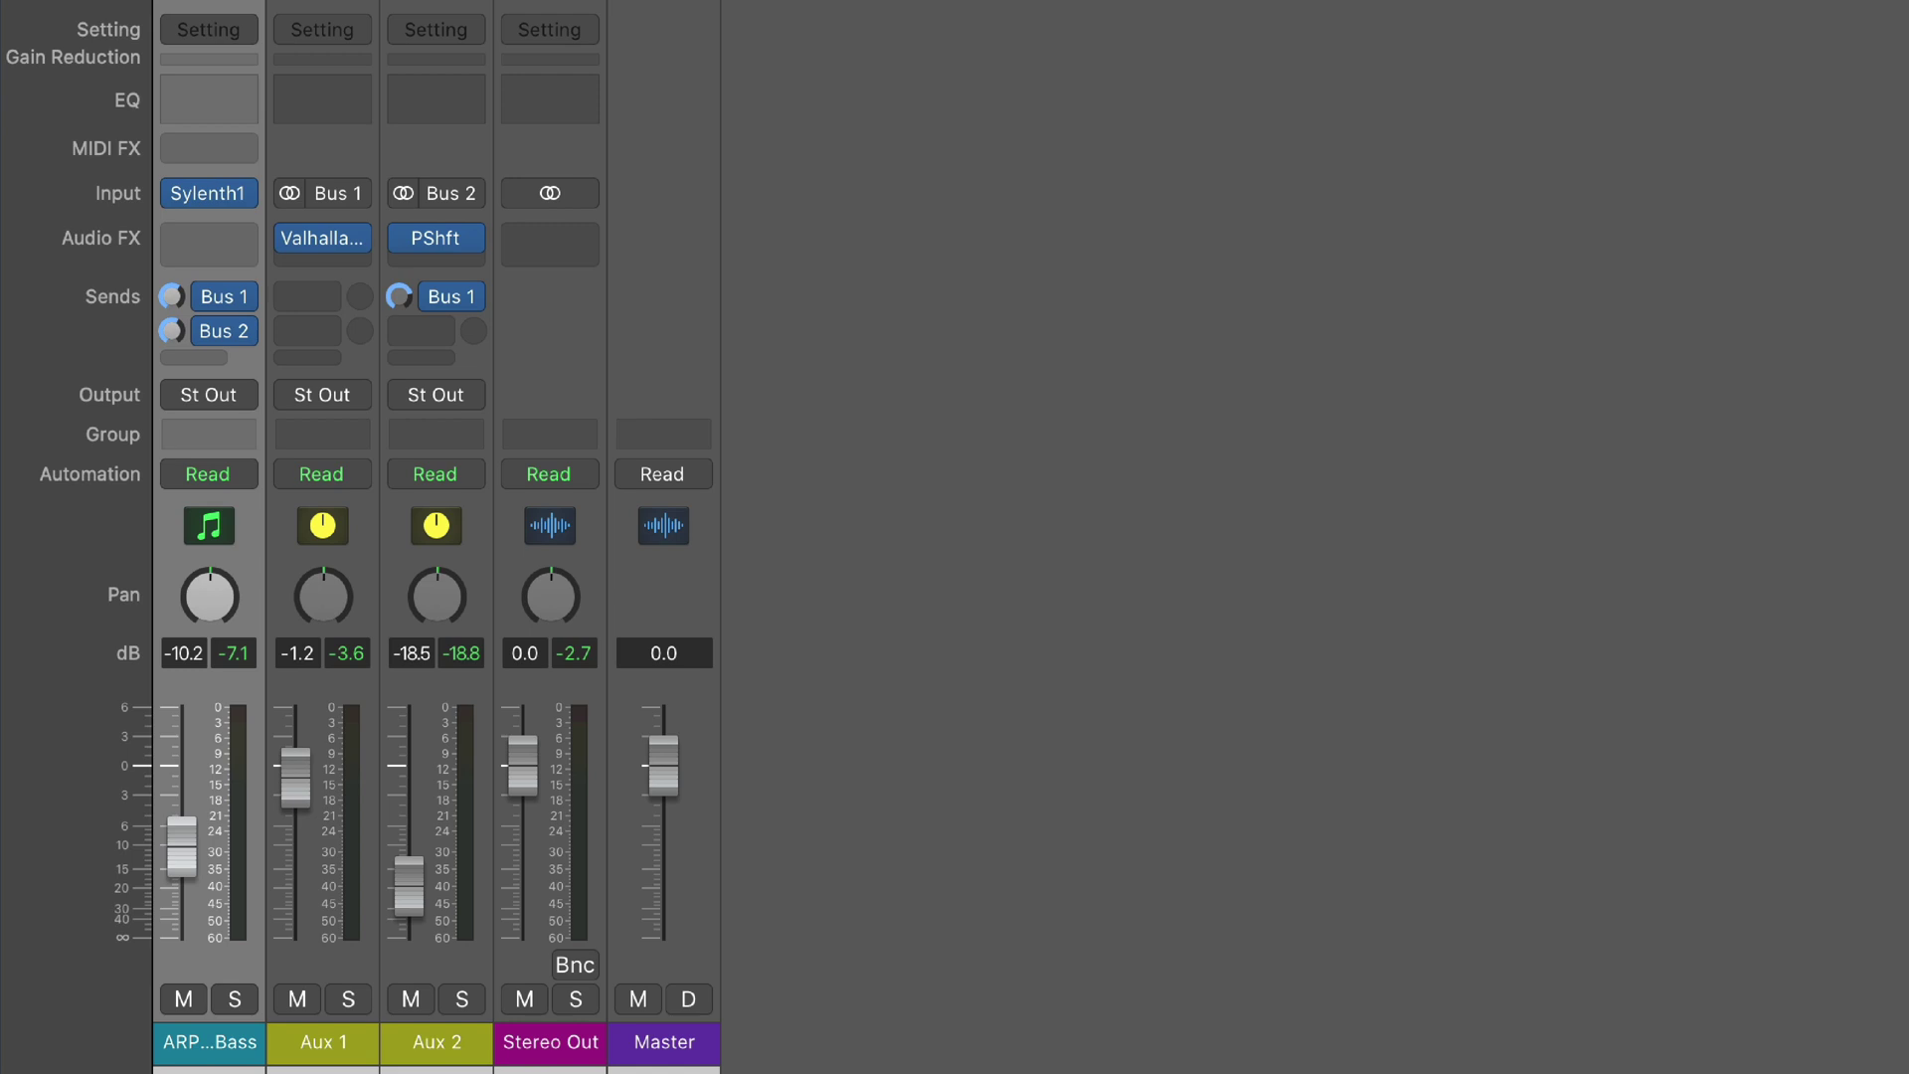
{"action": "left_click", "coordinate": [320, 1042]}
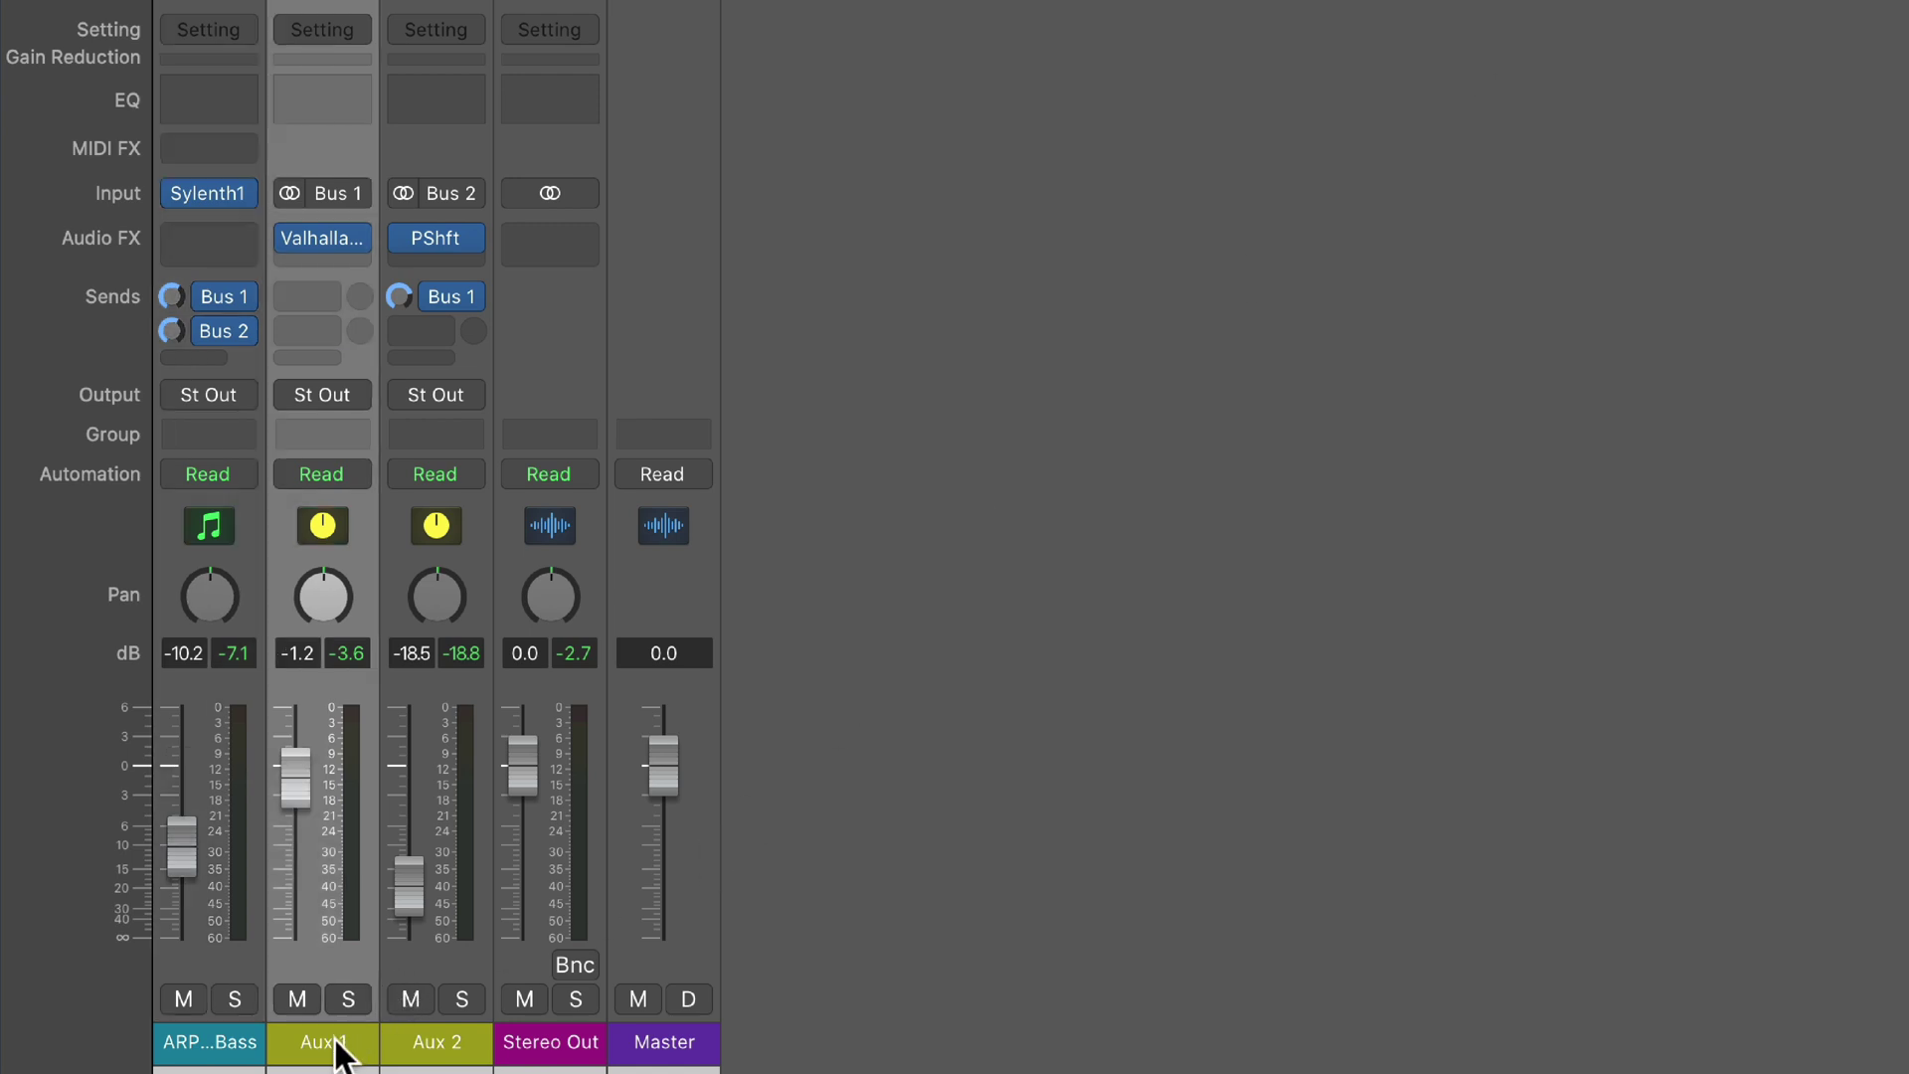
{"action": "left_click", "coordinate": [432, 1030], "text": "shift"}
{"action": "right_click", "coordinate": [431, 1024]}
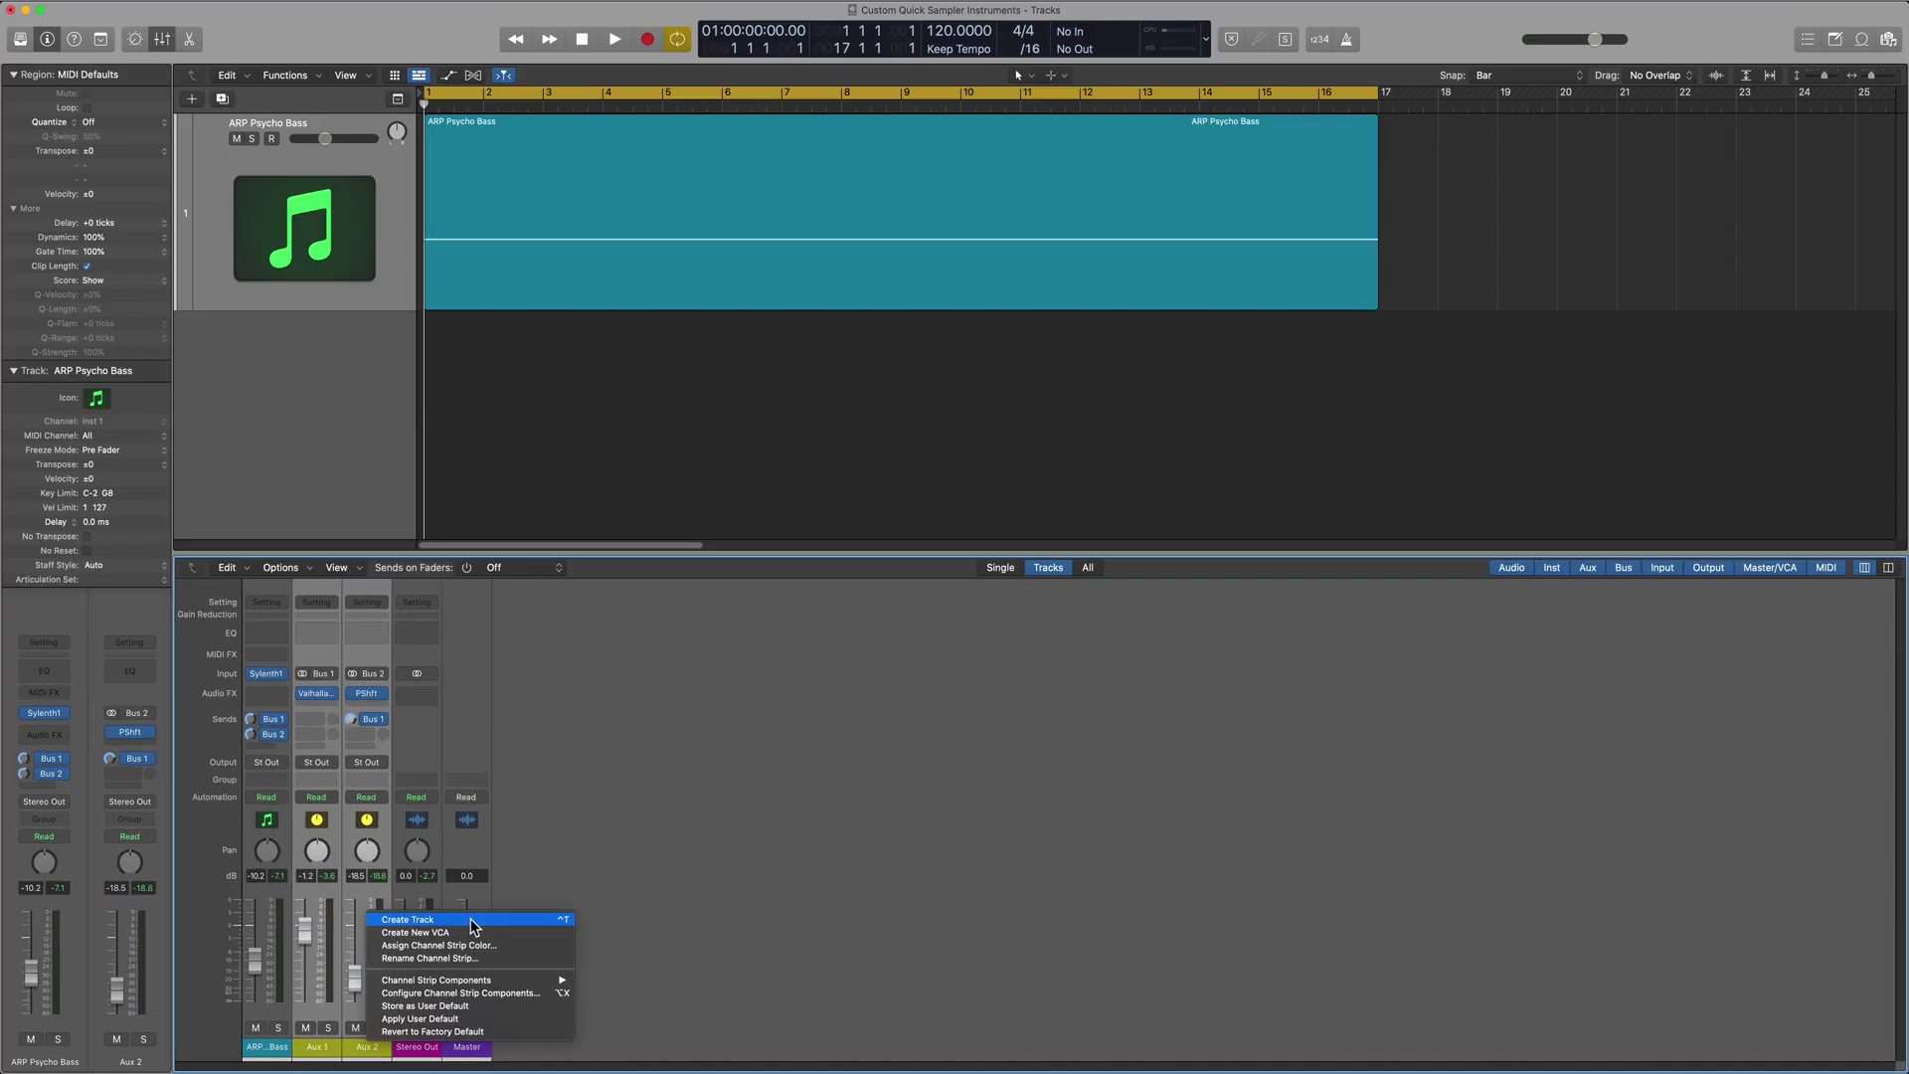
{"action": "left_click", "coordinate": [474, 921]}
{"action": "key", "text": "x"}
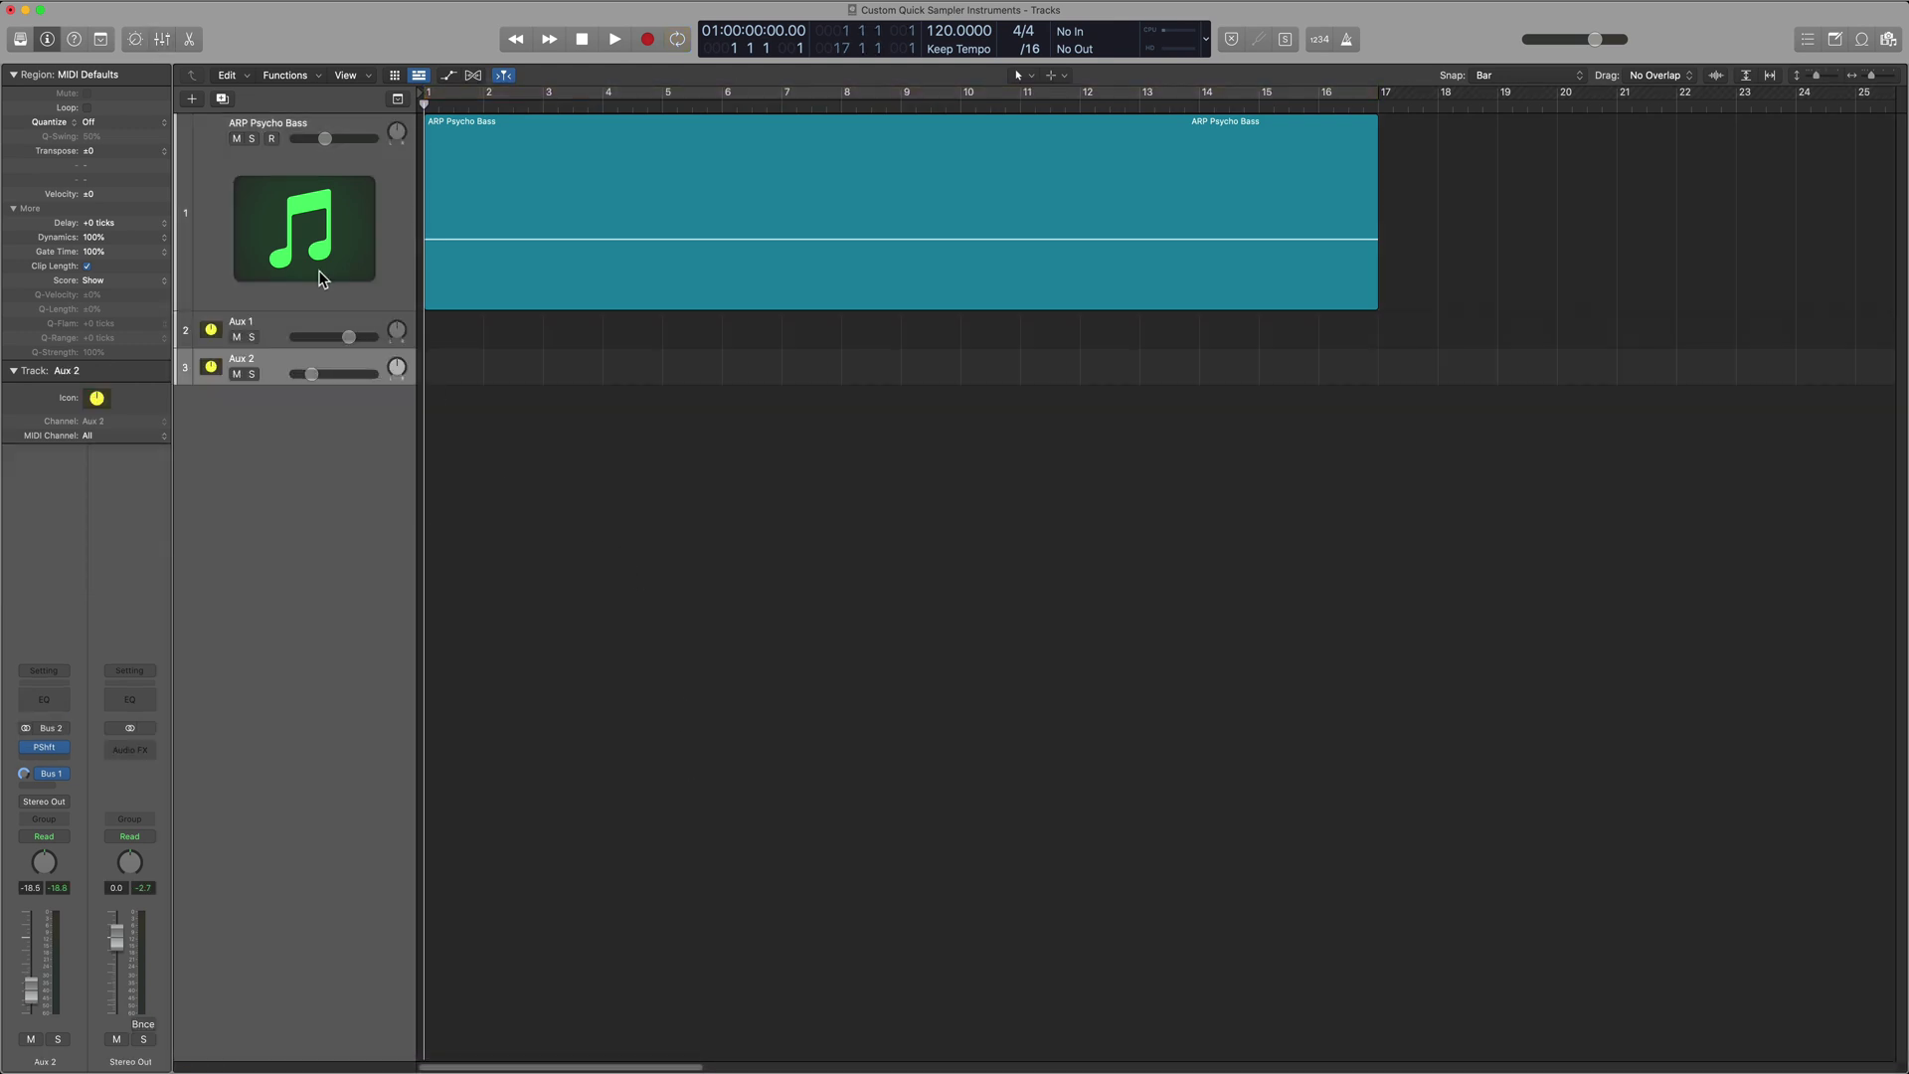
{"action": "left_click", "coordinate": [306, 239]}
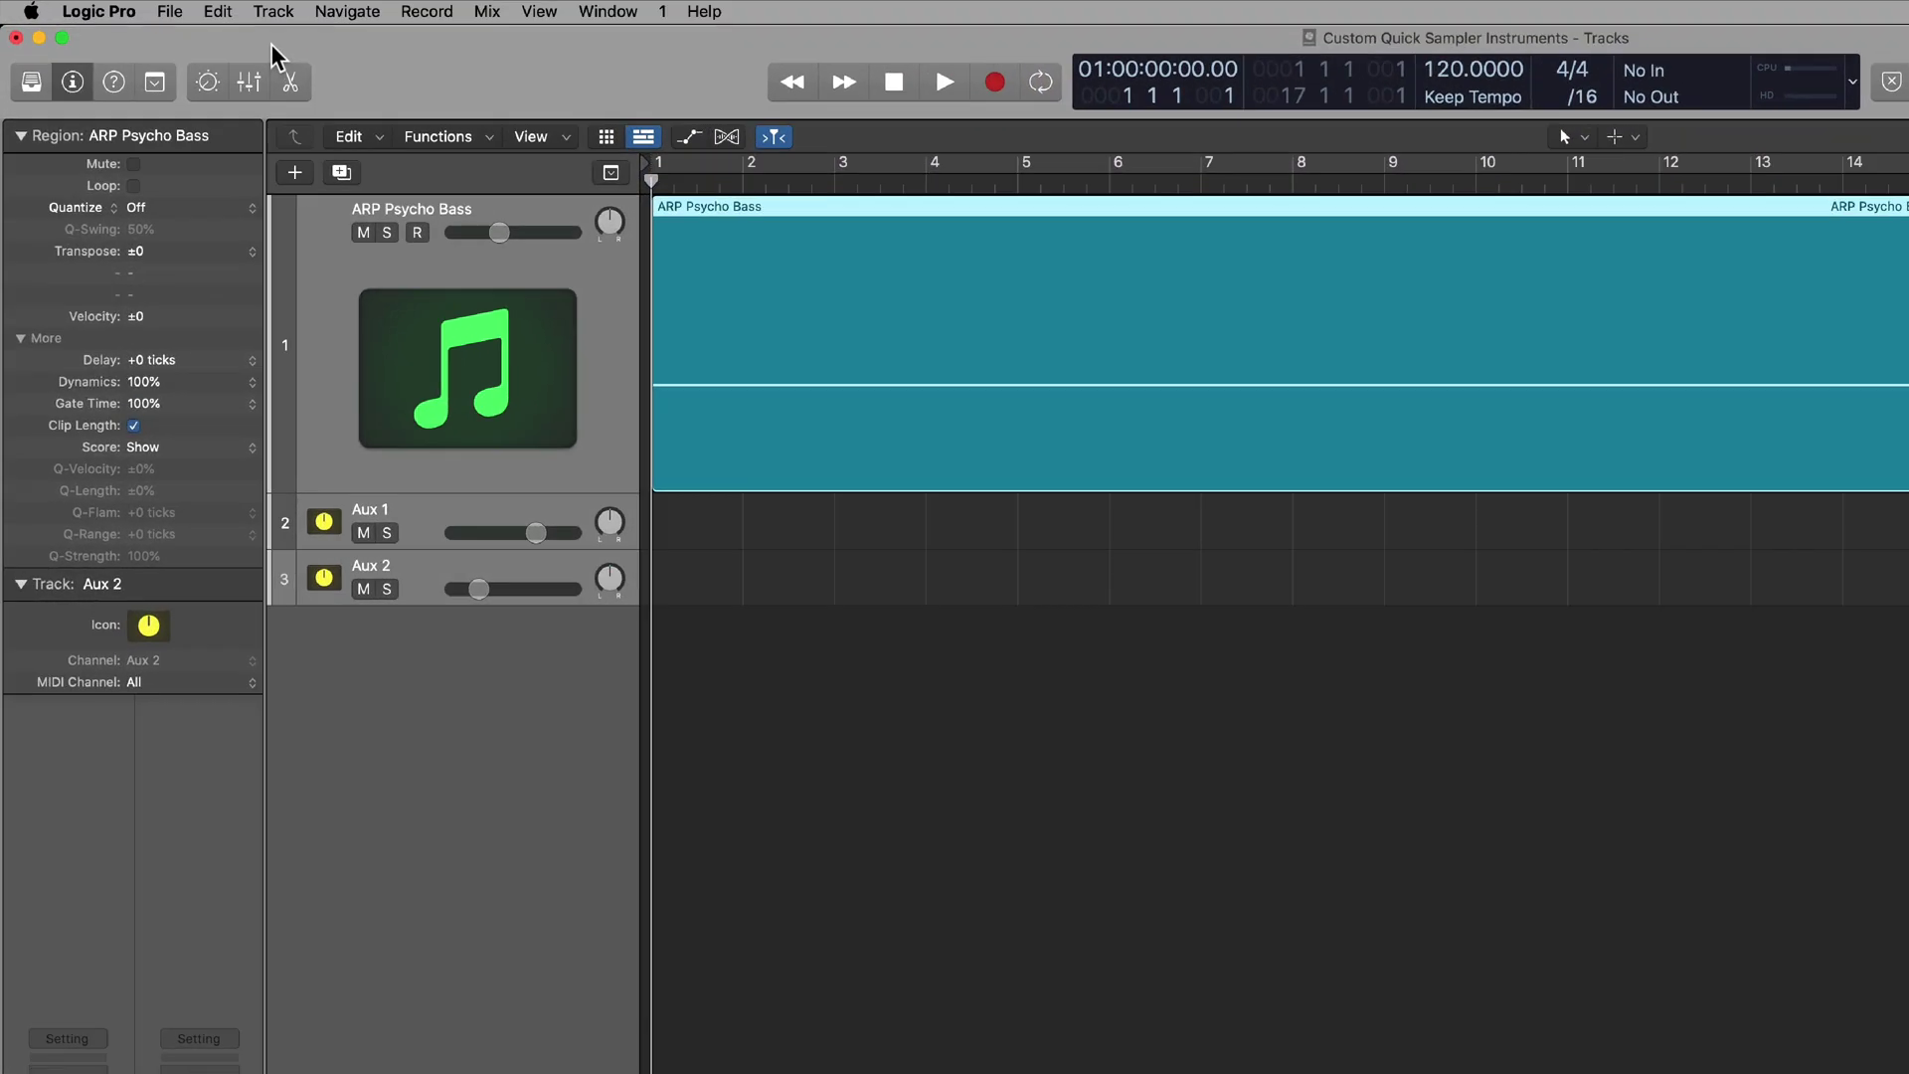
Group the bass and aux tracks into a summing stack, Sum 3.
{"action": "left_click", "coordinate": [174, 8]}
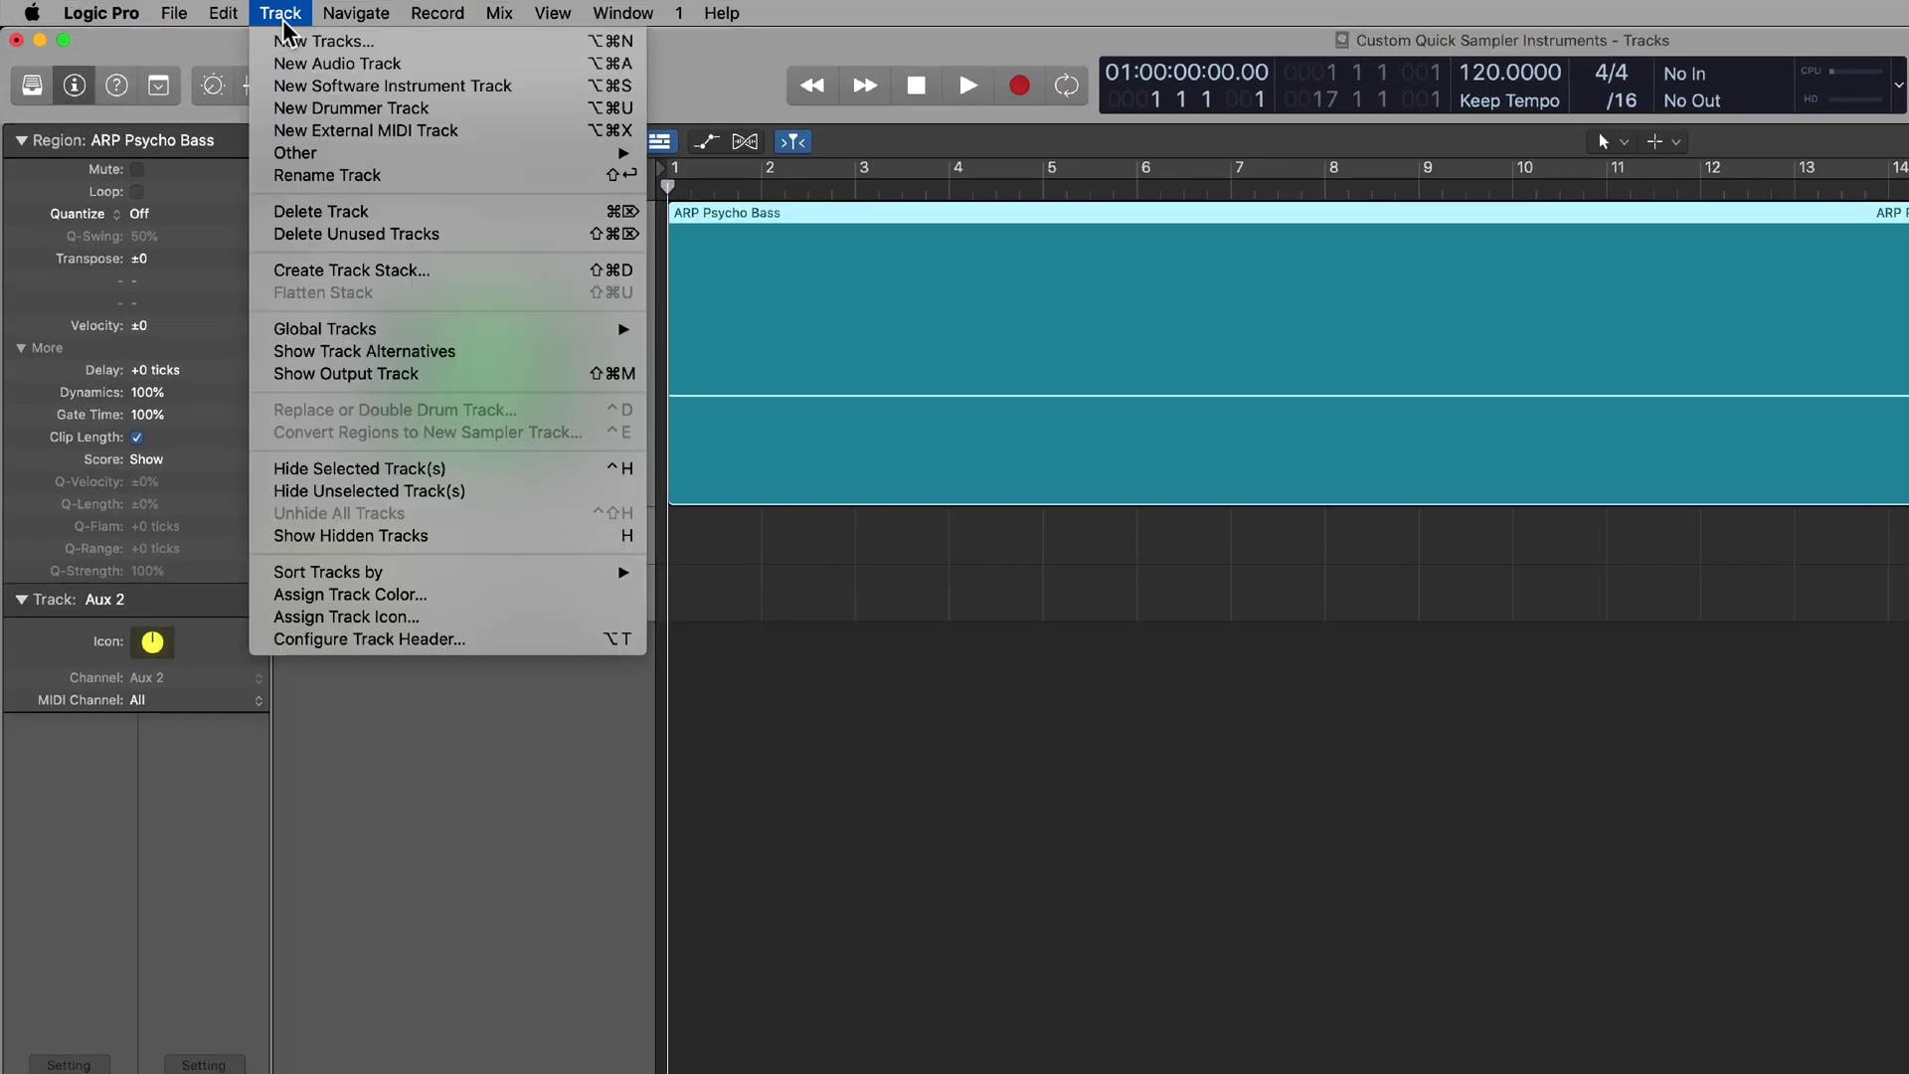
{"action": "left_click", "coordinate": [419, 276]}
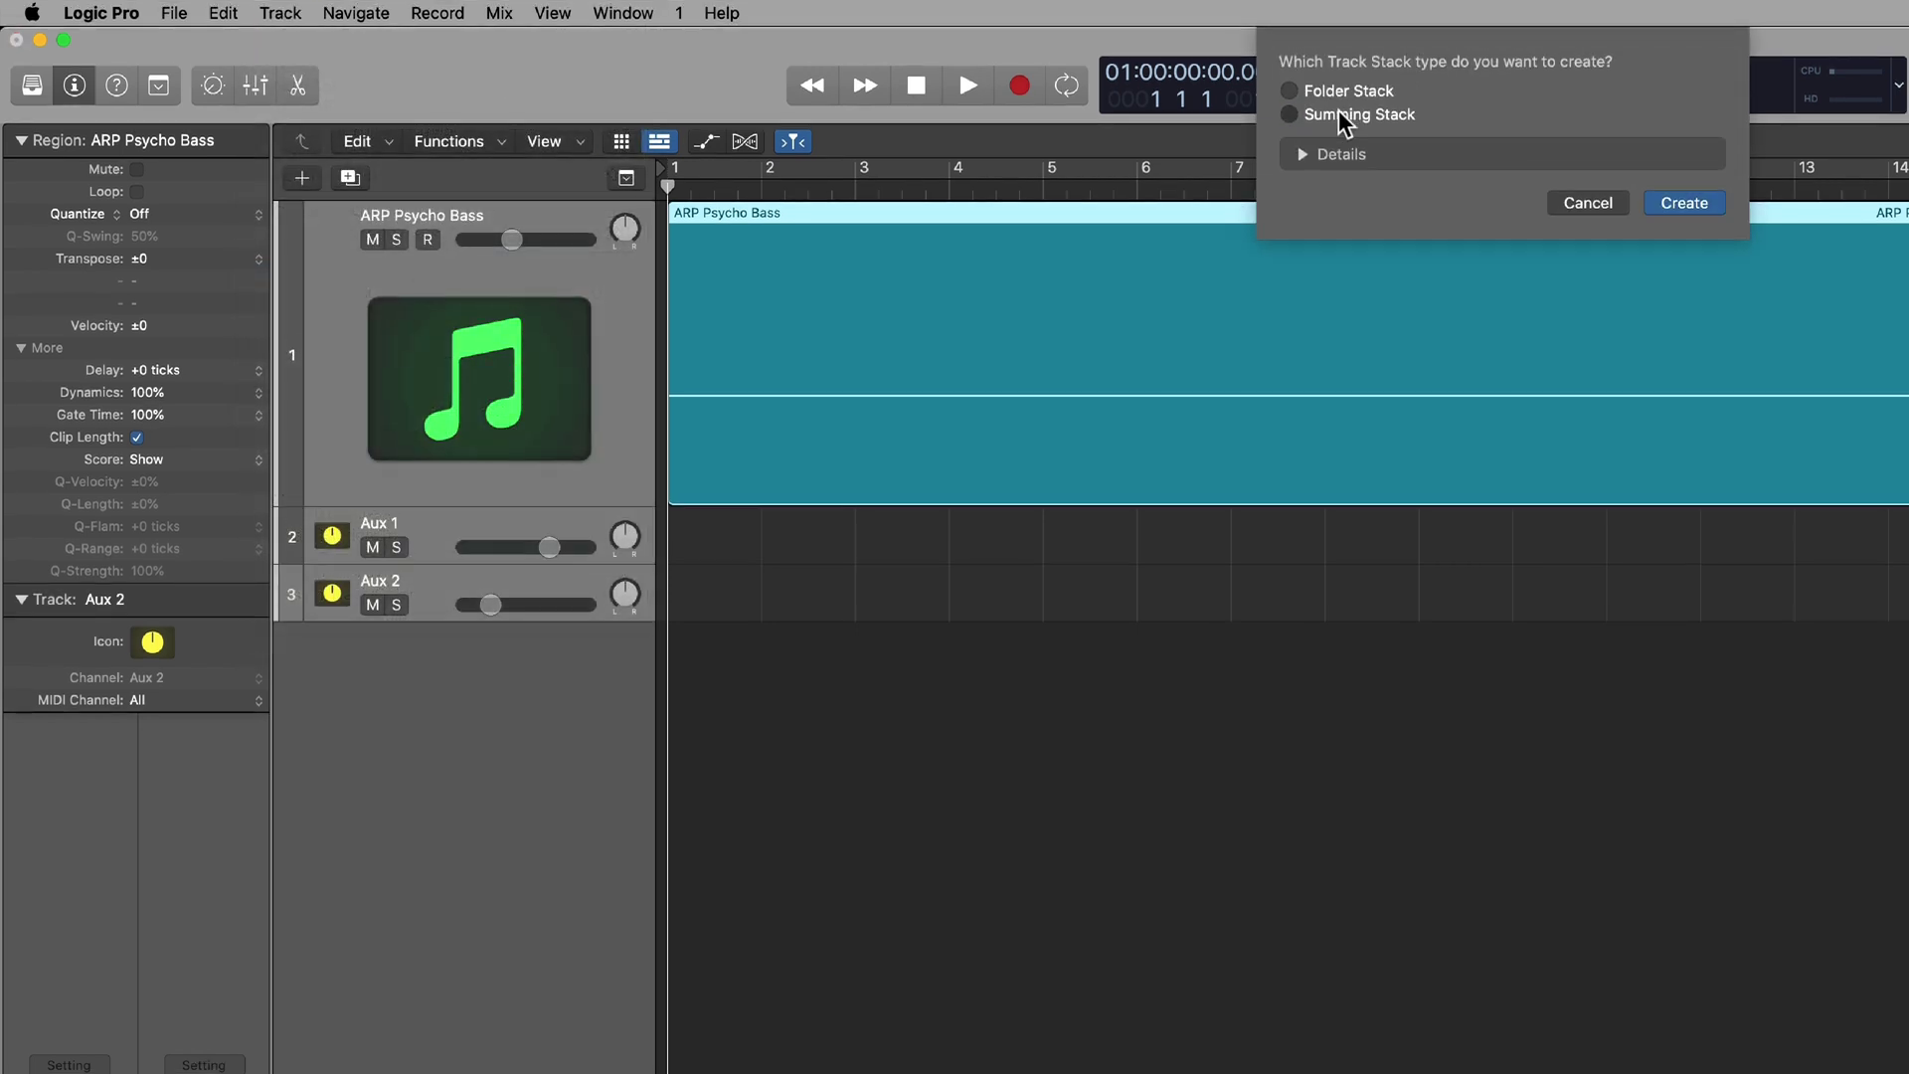
{"action": "left_click", "coordinate": [1685, 203]}
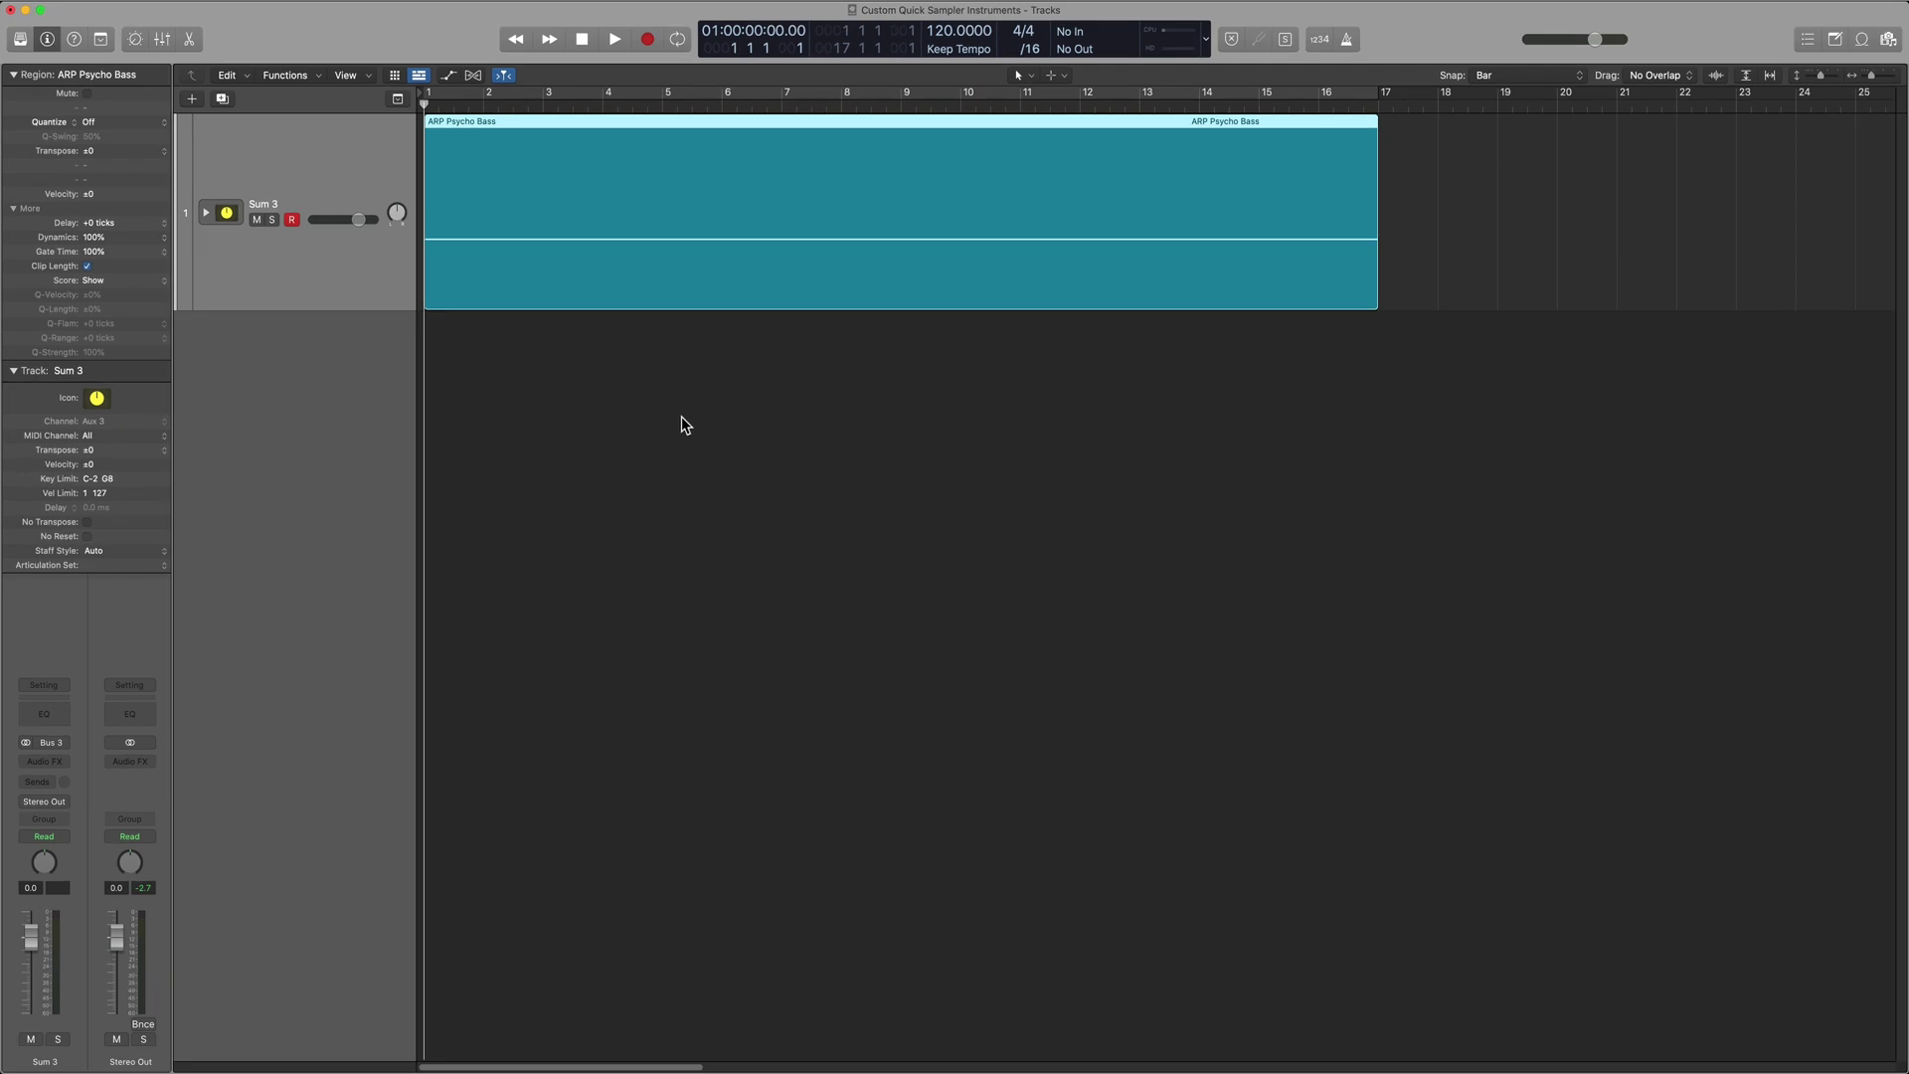
{"action": "left_click", "coordinate": [681, 419]}
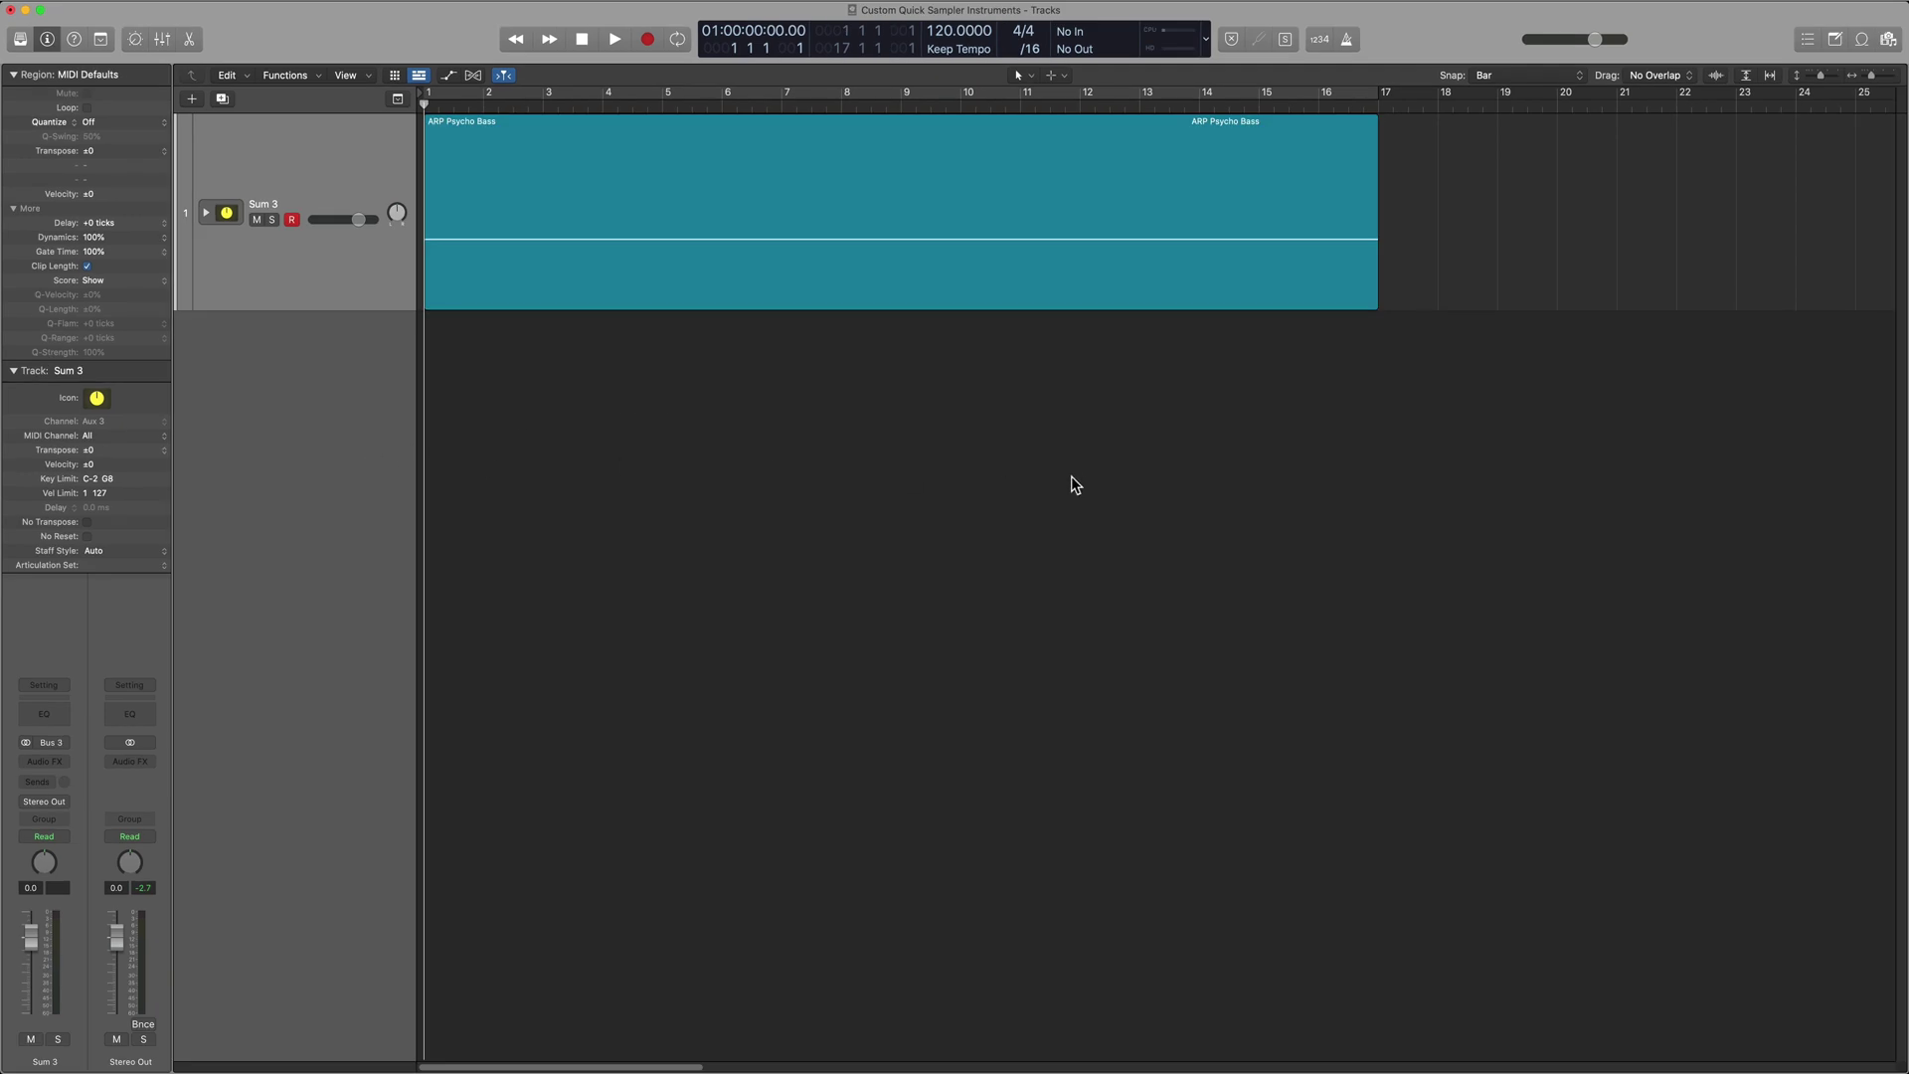
Add a new audio track, Audio 1, with its input set to Bus 4.
{"action": "left_click", "coordinate": [194, 98]}
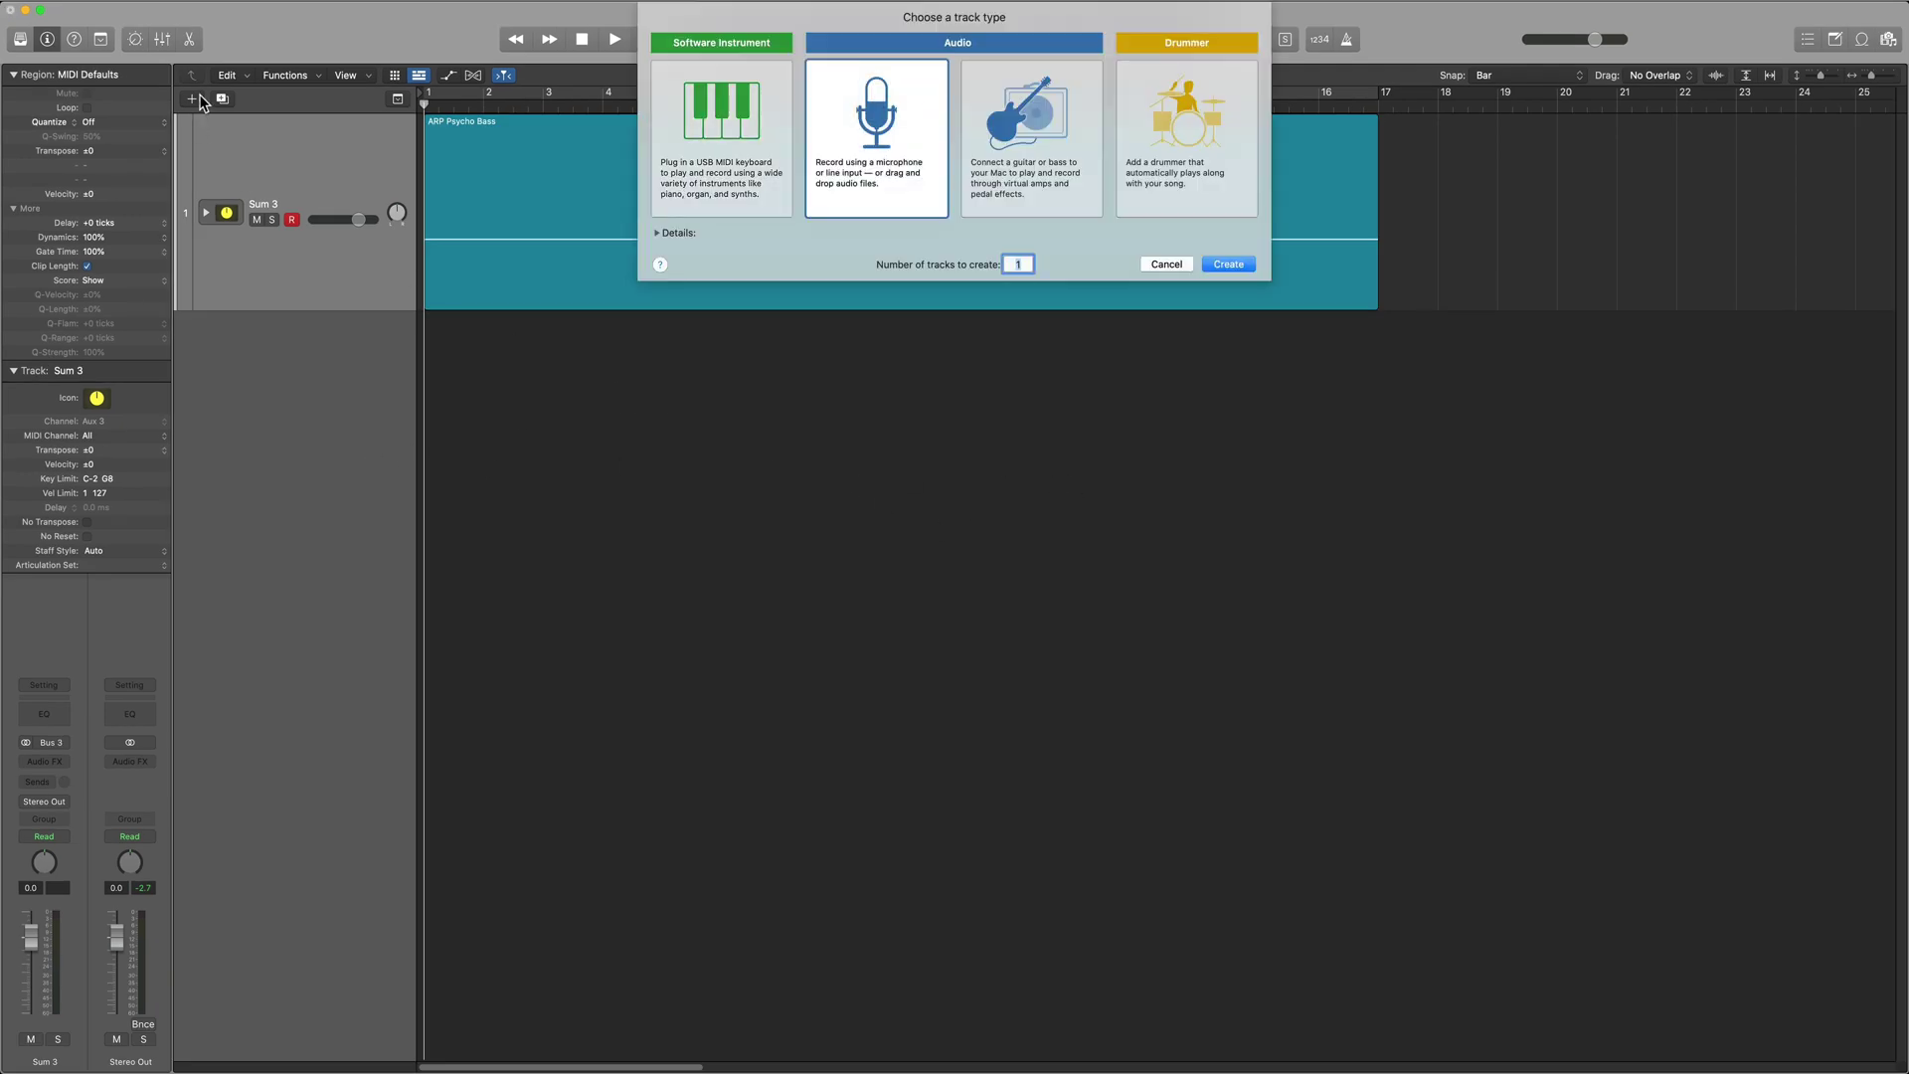
{"action": "key", "text": "Return"}
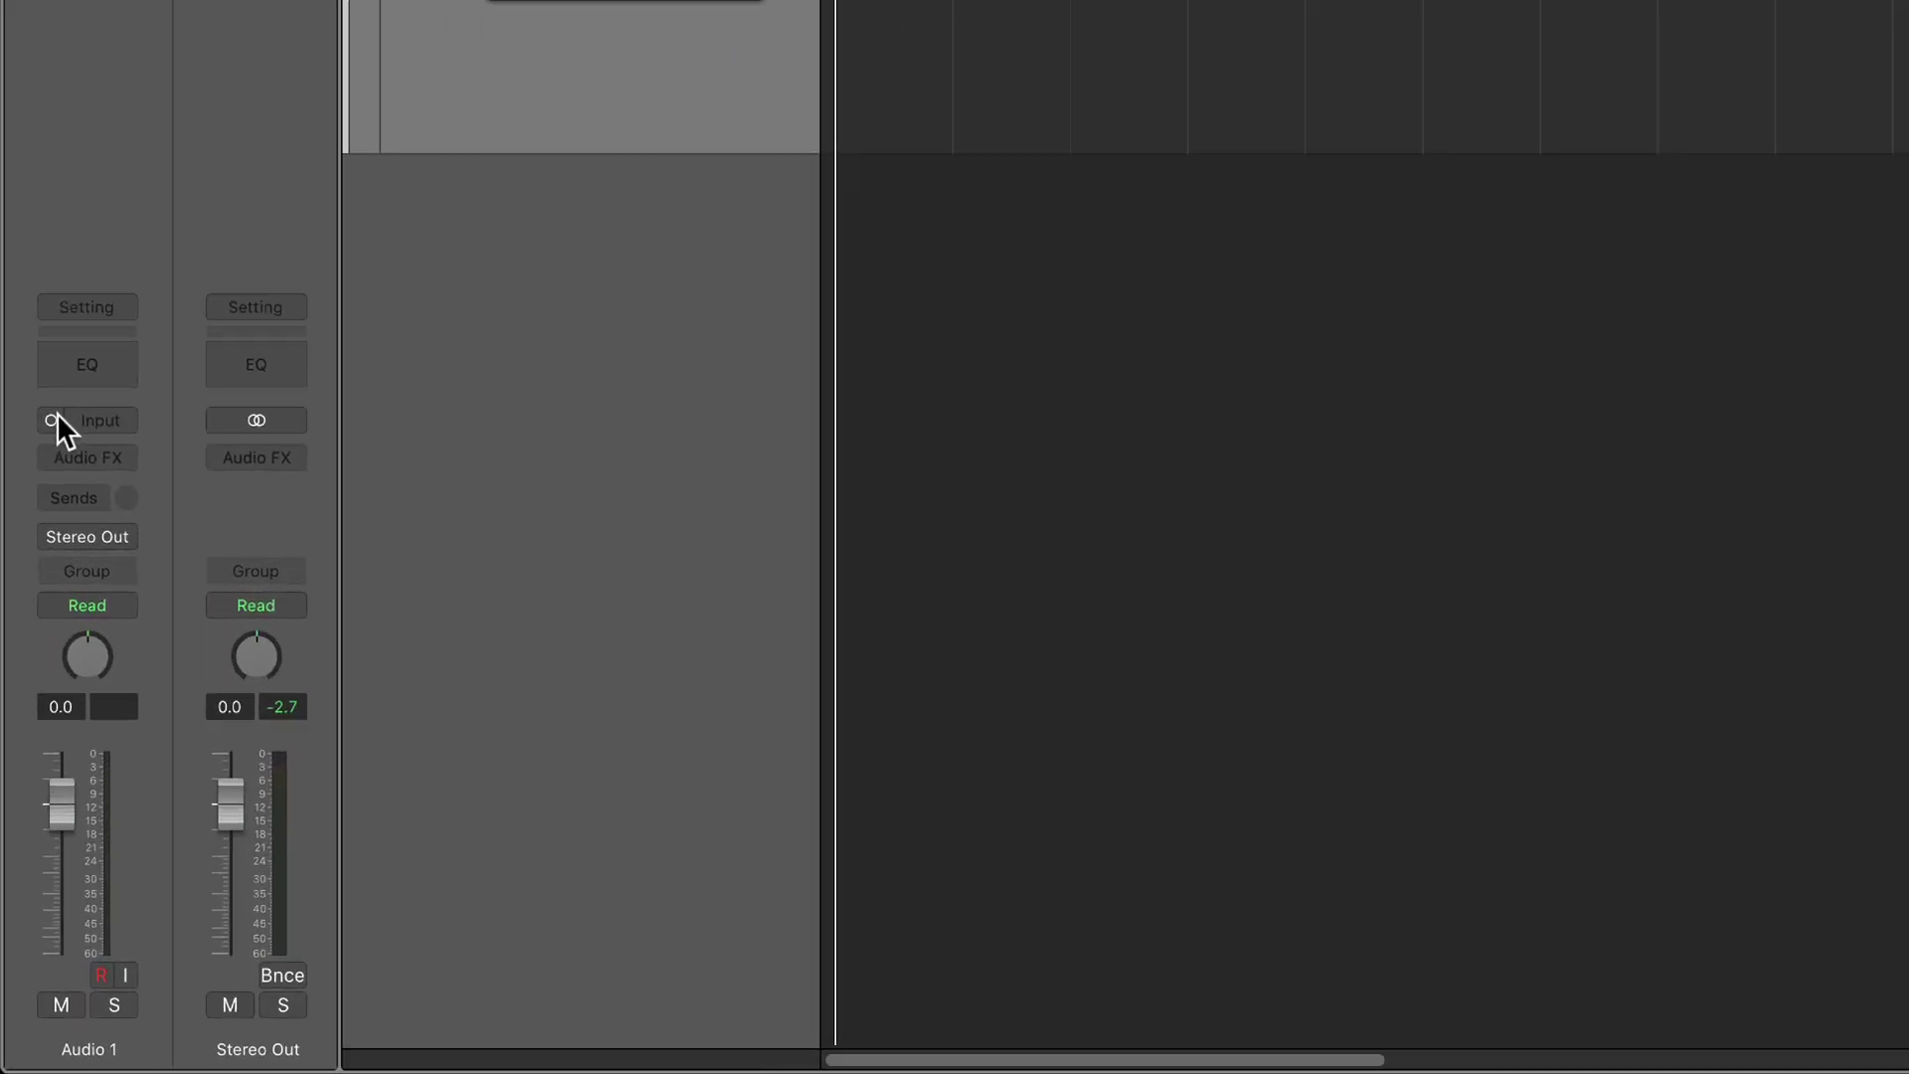
{"action": "left_click", "coordinate": [98, 418]}
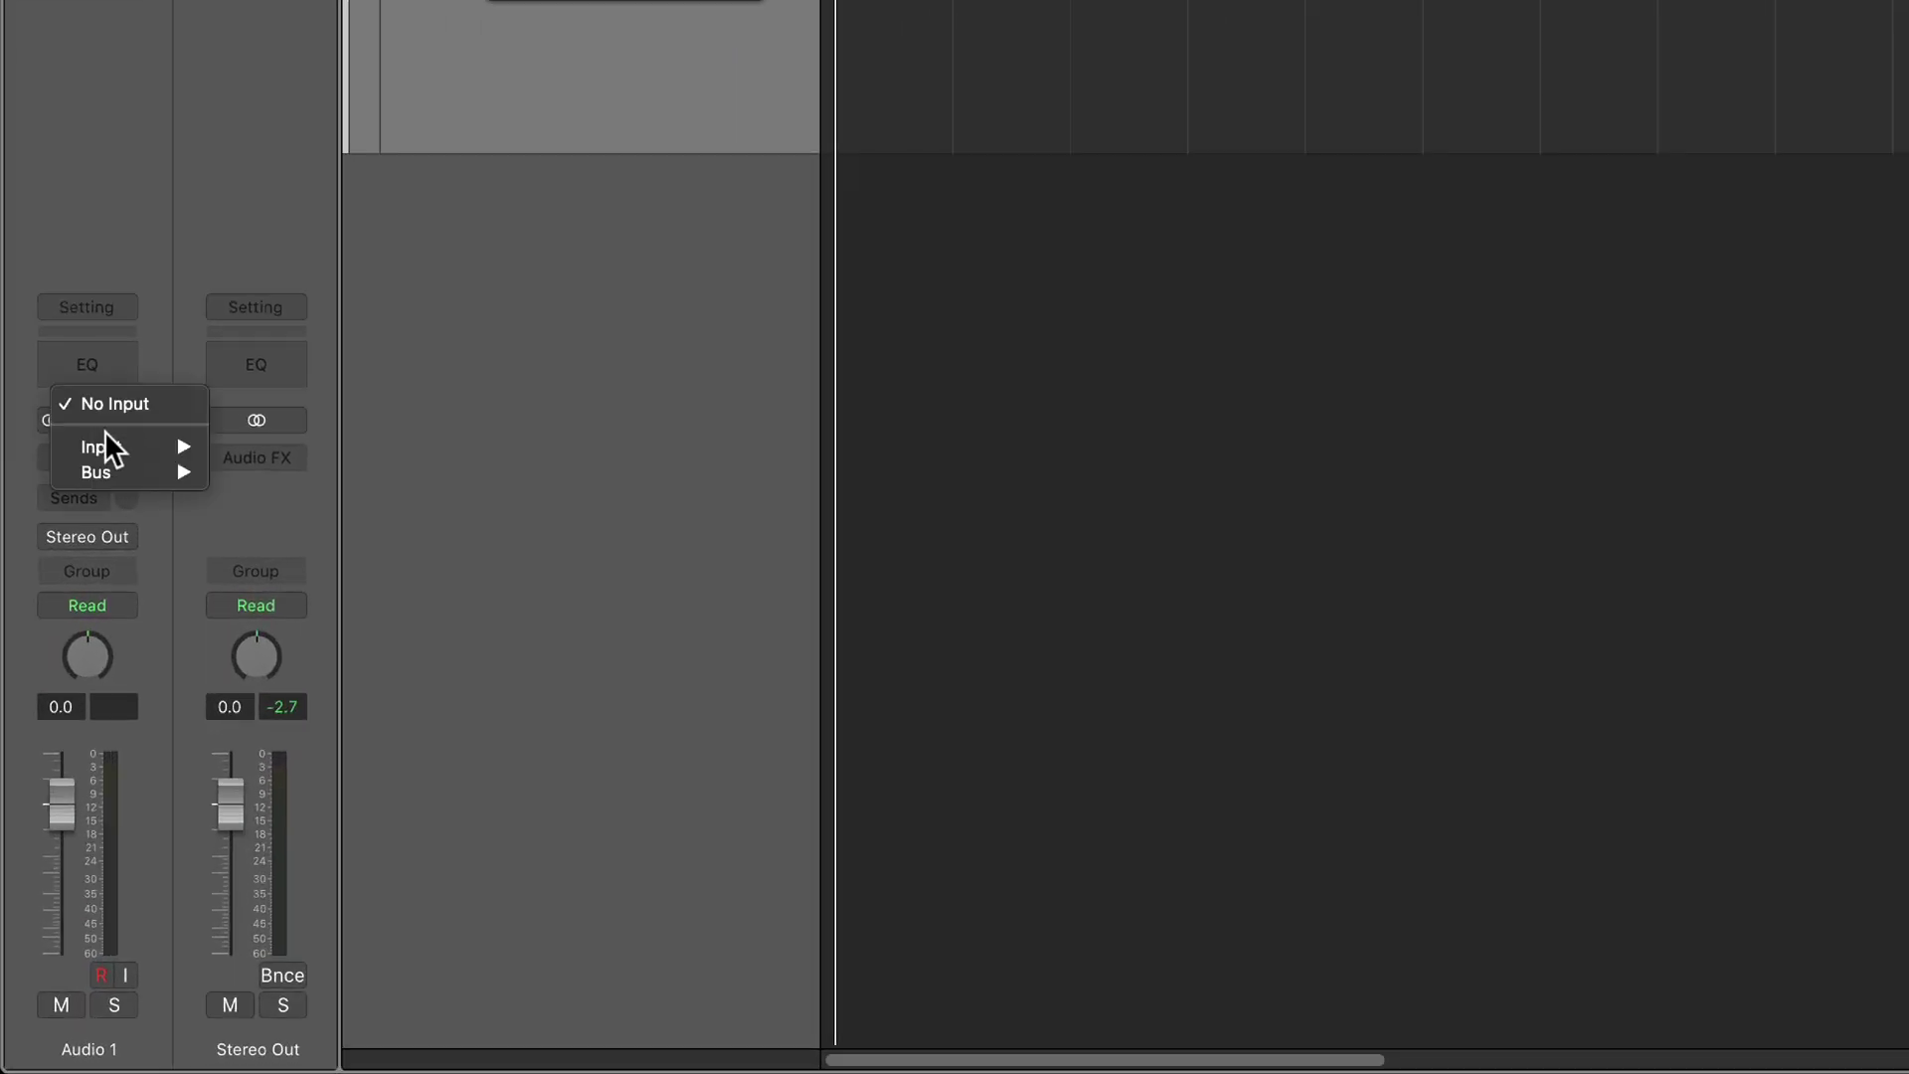
{"action": "mouse_move", "coordinate": [121, 469]}
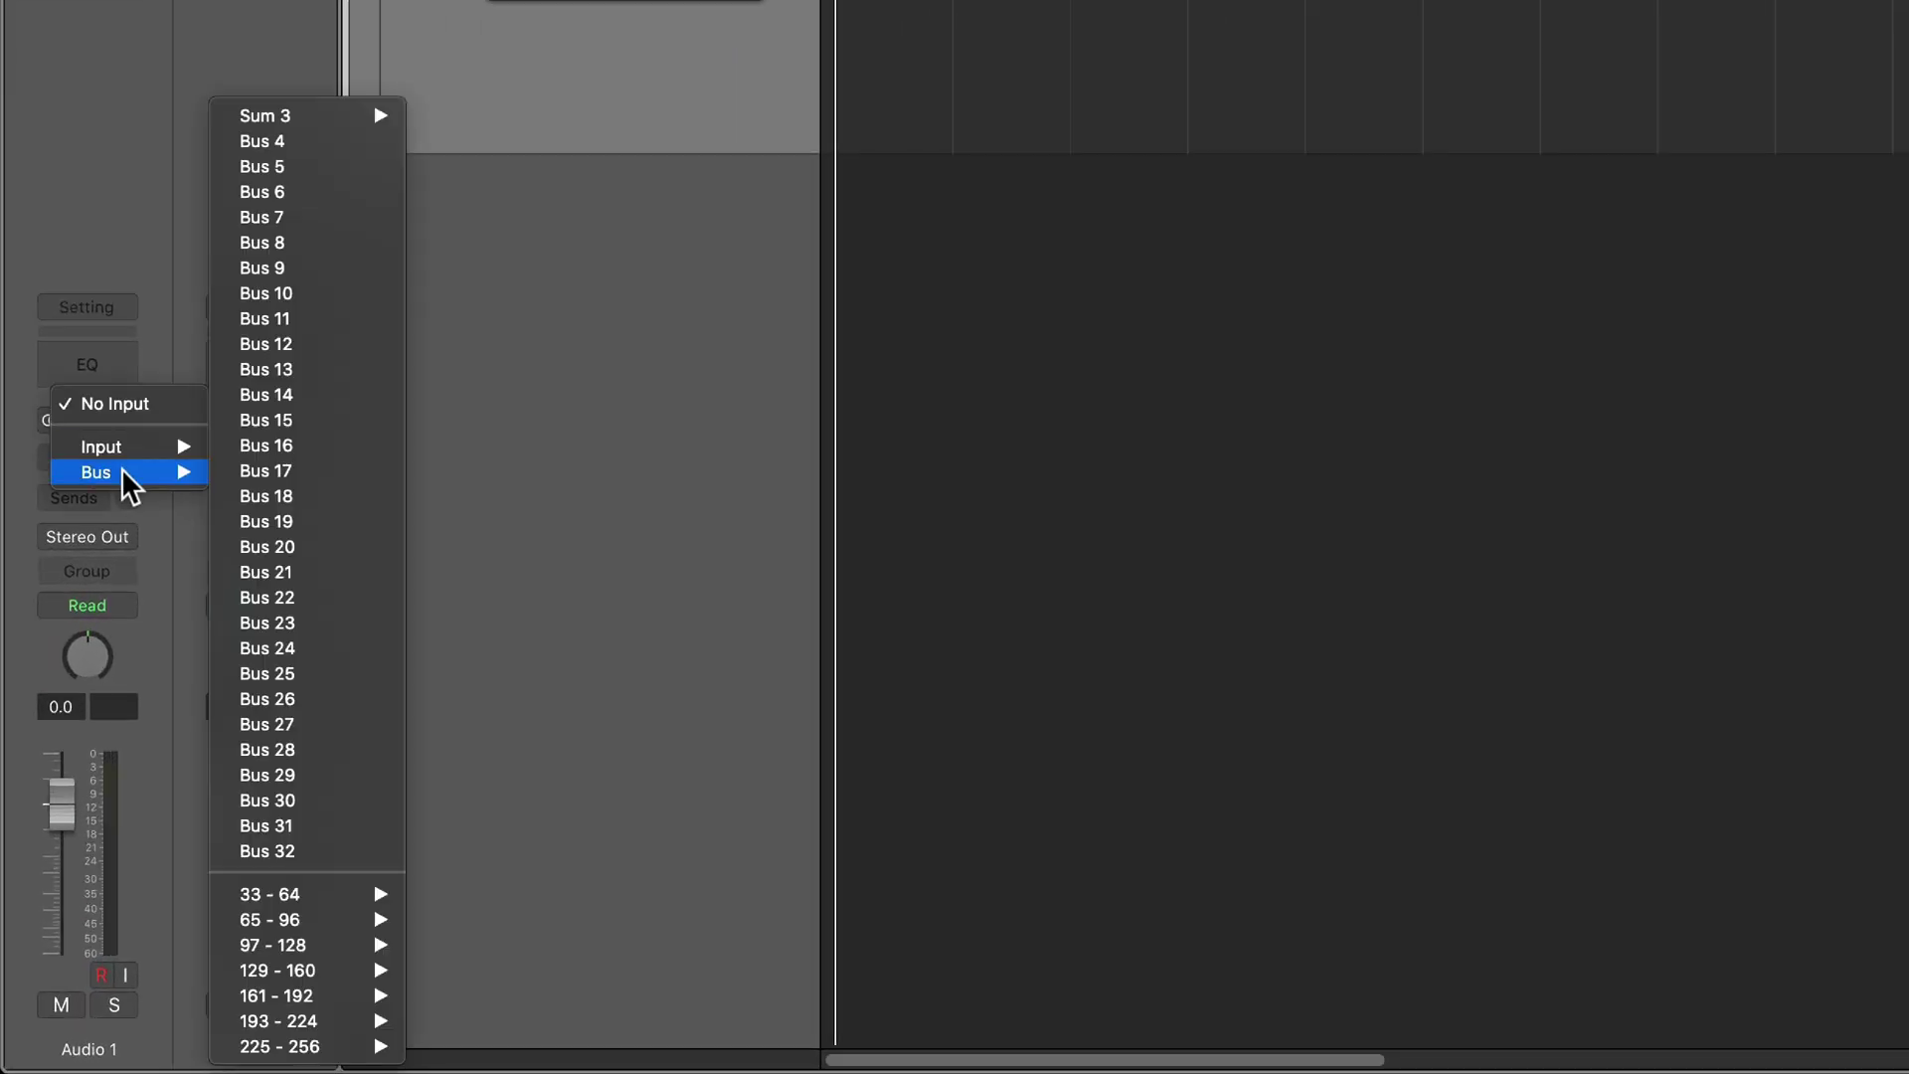
{"action": "left_click", "coordinate": [354, 139]}
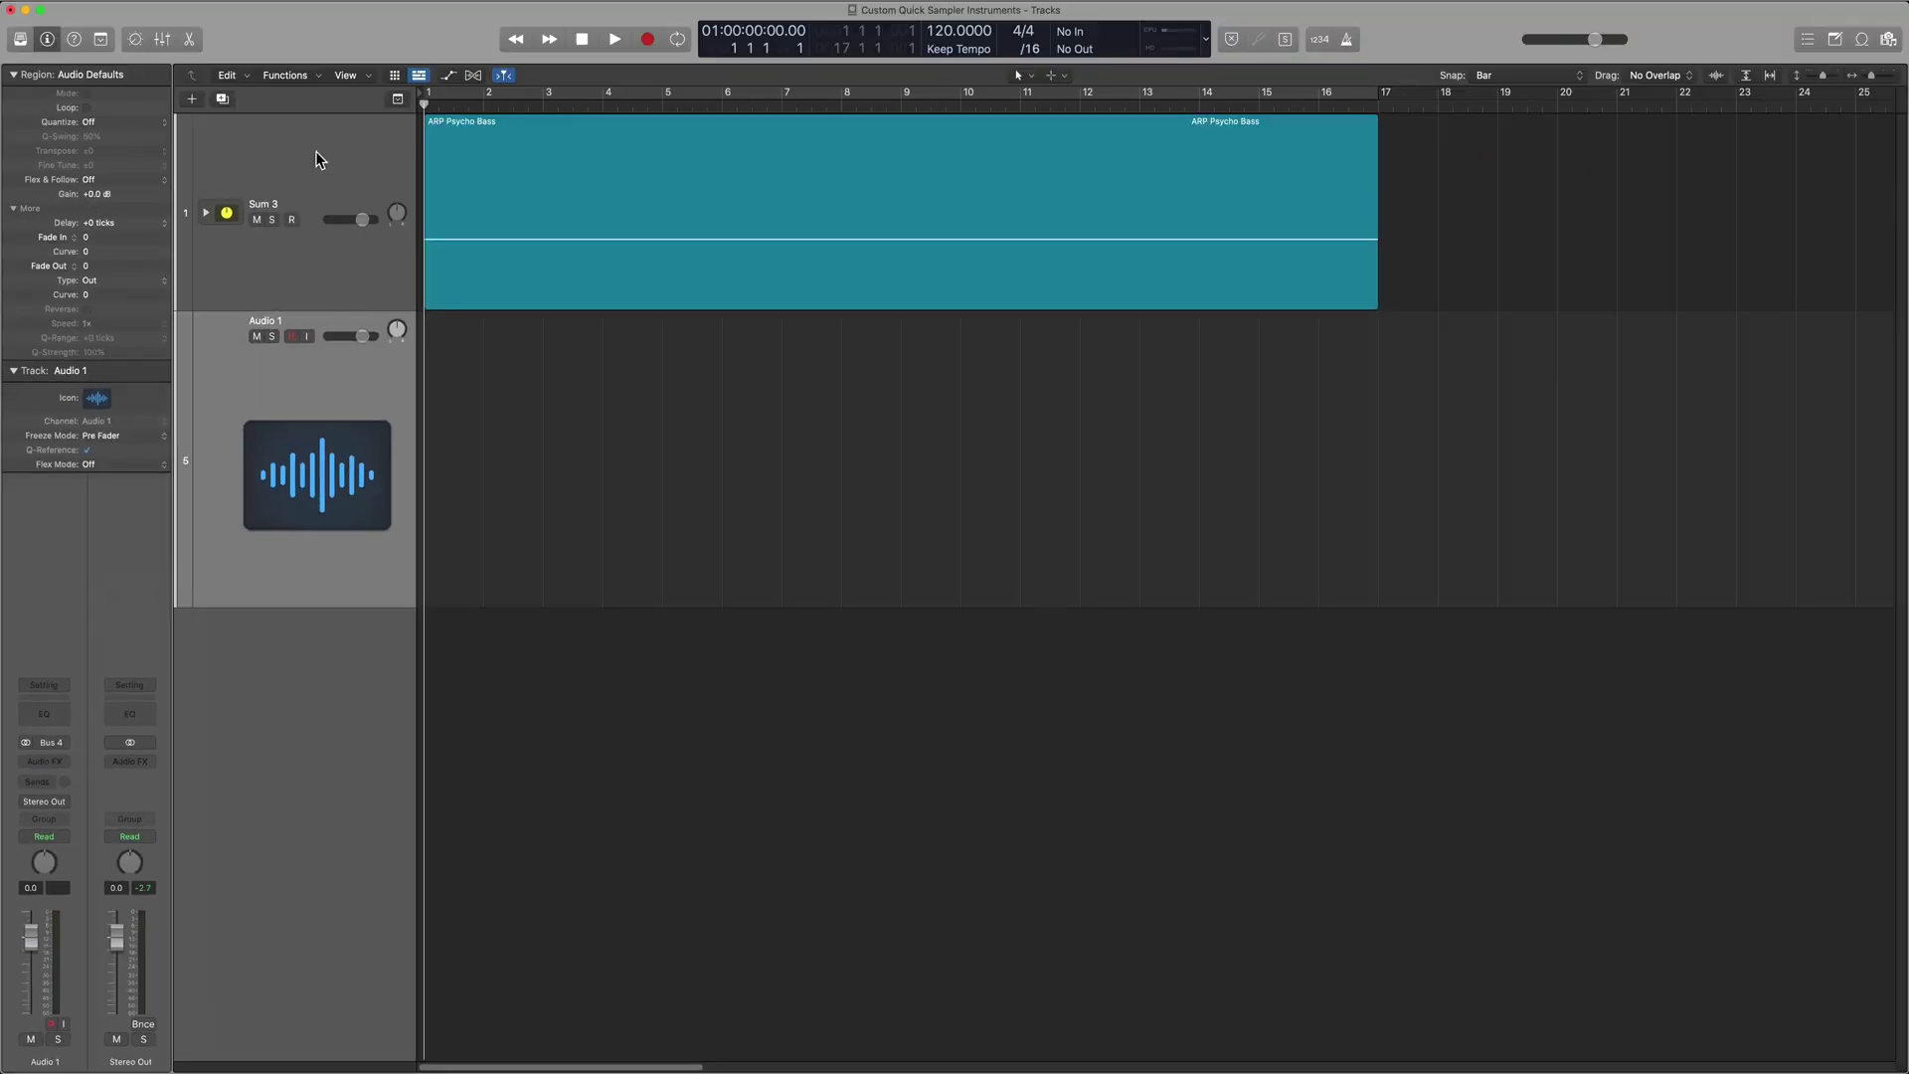
Route Sum 3's output to Bus 4 and record-arm Audio 1.
{"action": "left_click", "coordinate": [247, 191]}
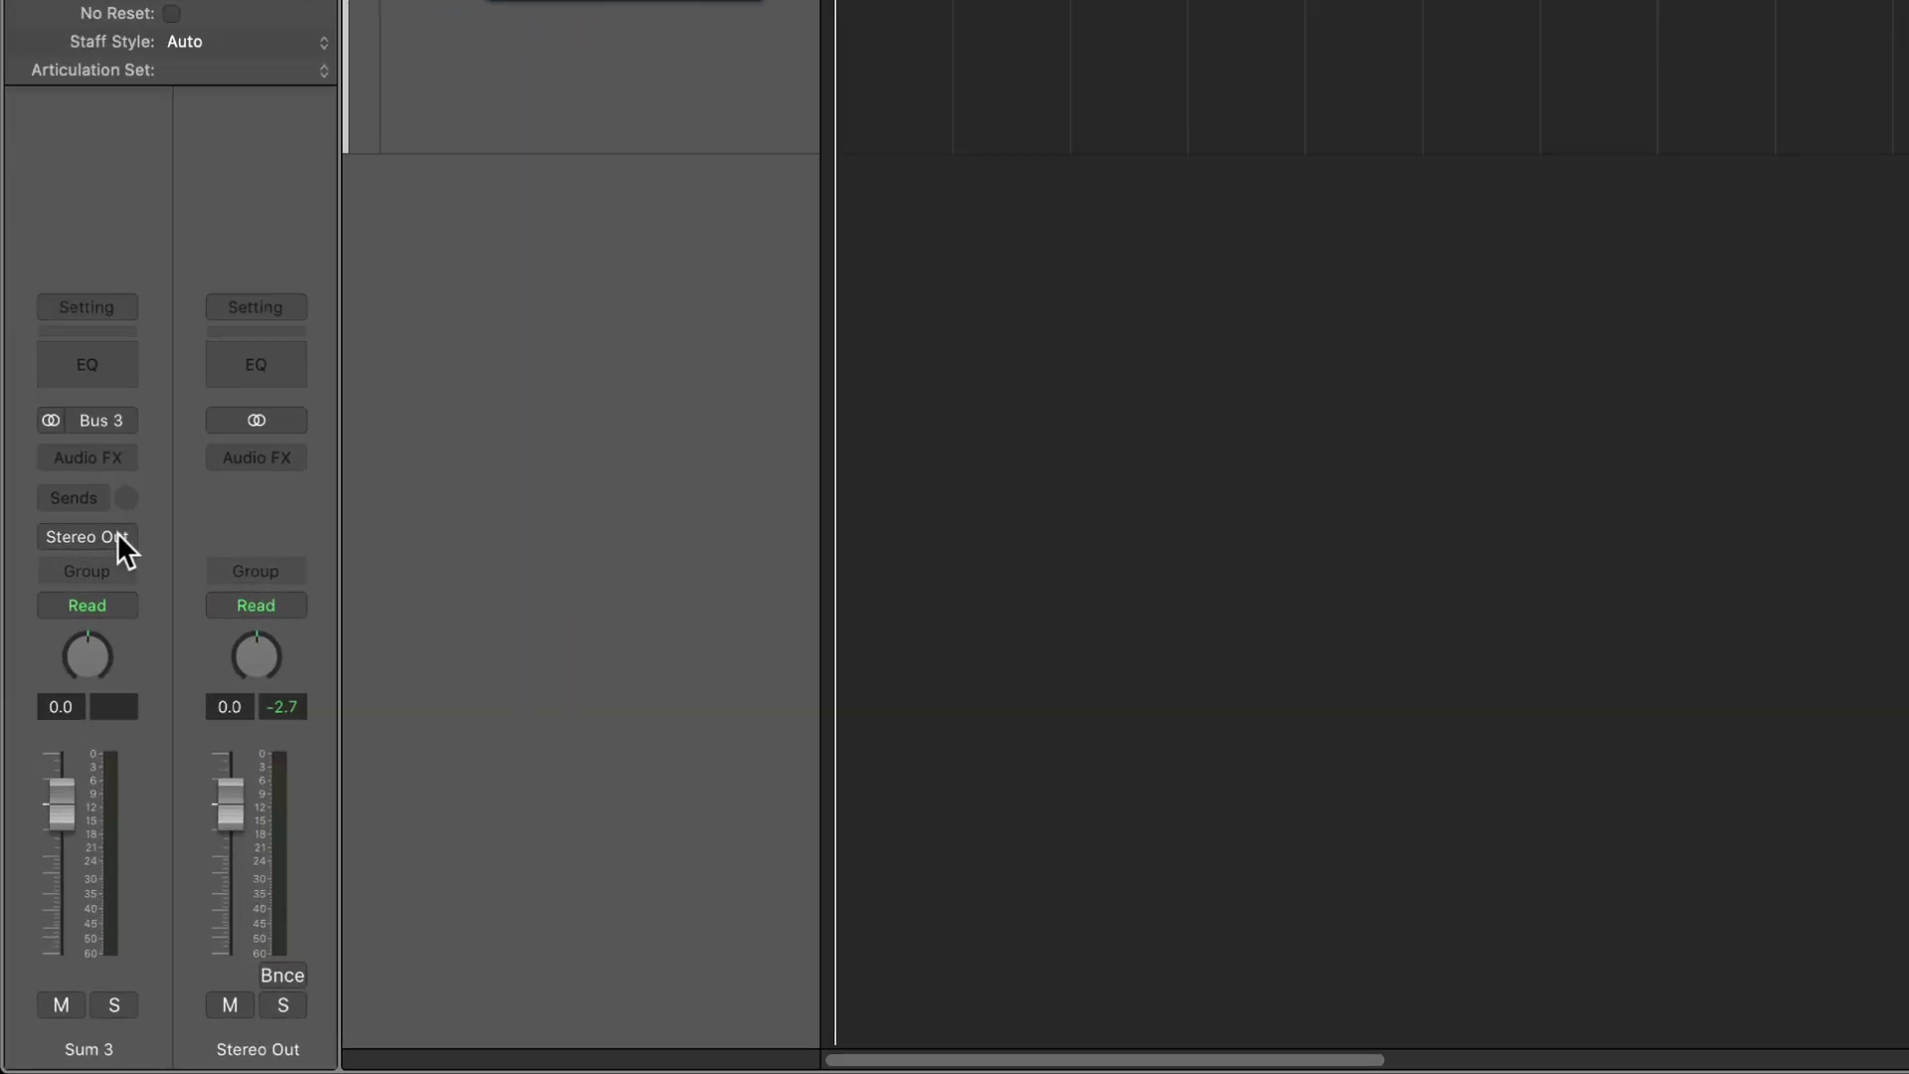
{"action": "left_click", "coordinate": [58, 800]}
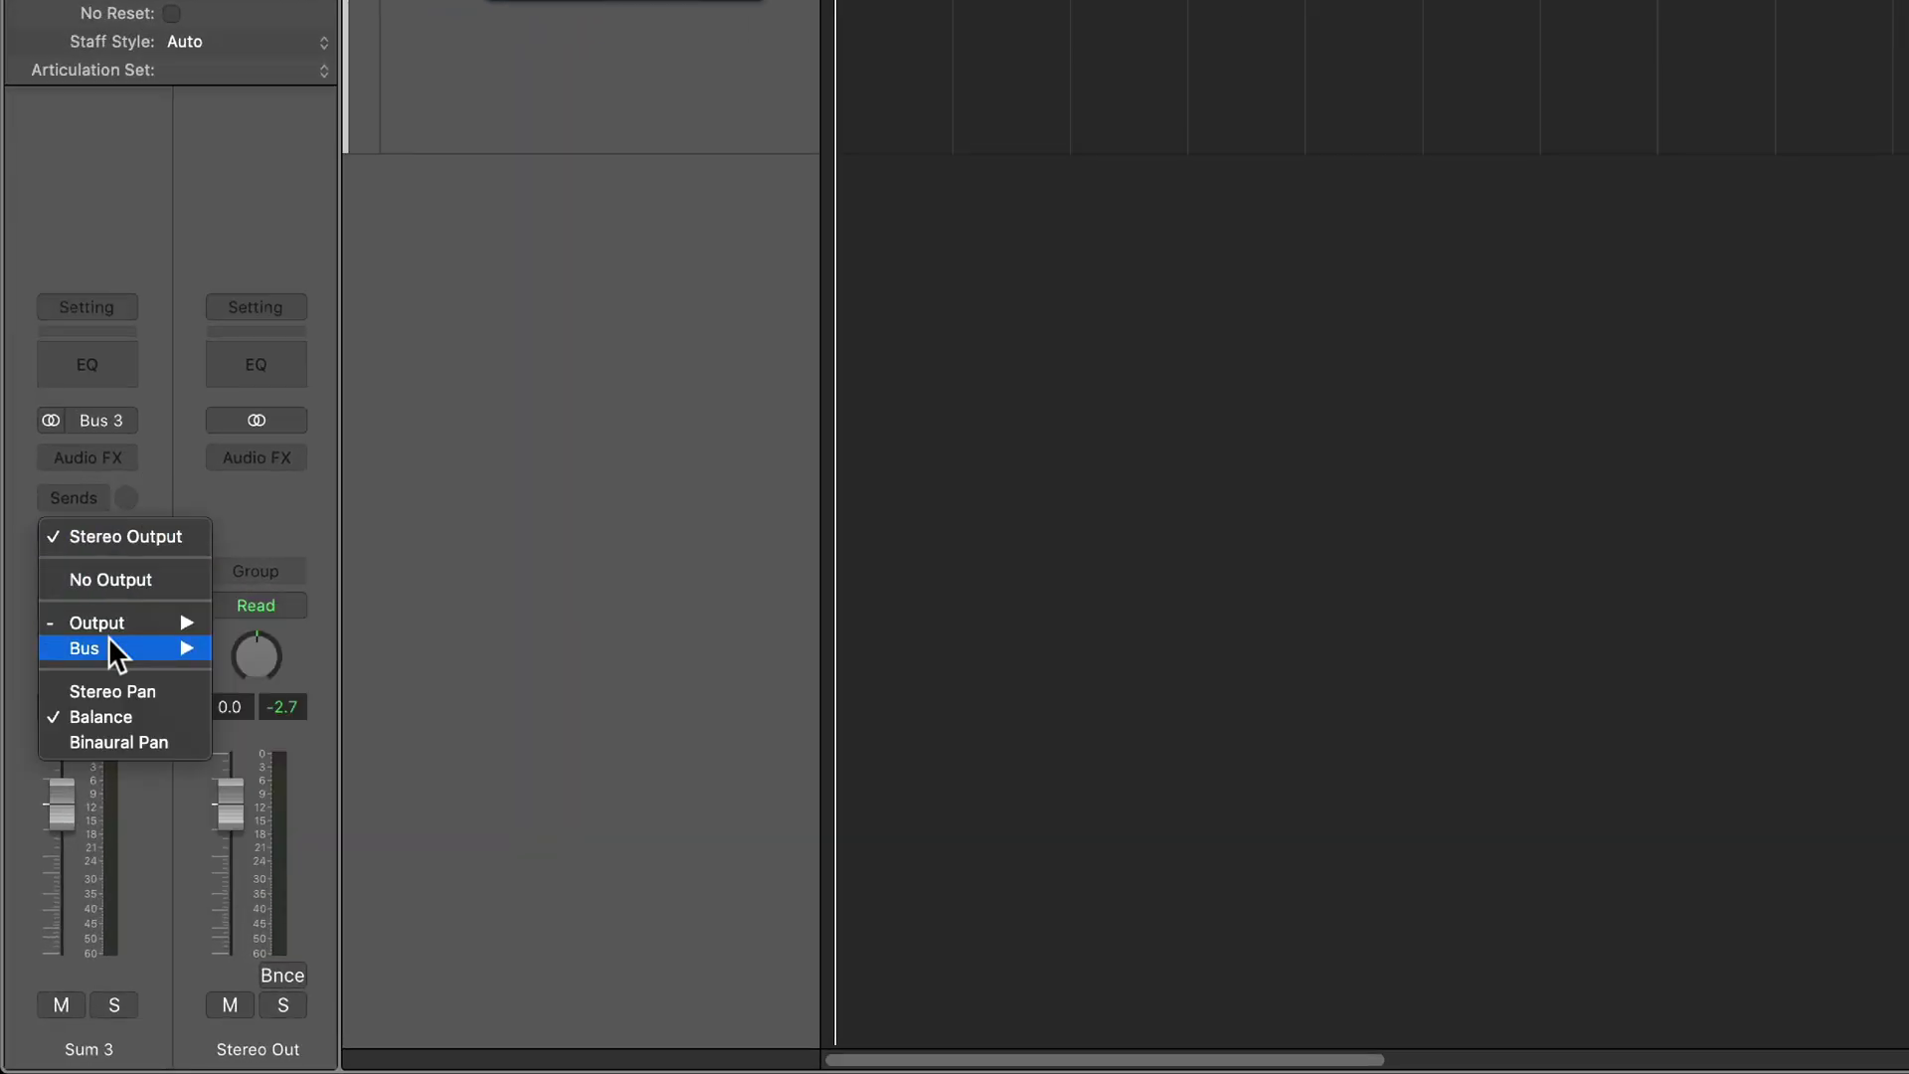
{"action": "mouse_move", "coordinate": [110, 647]}
{"action": "left_click", "coordinate": [345, 145]}
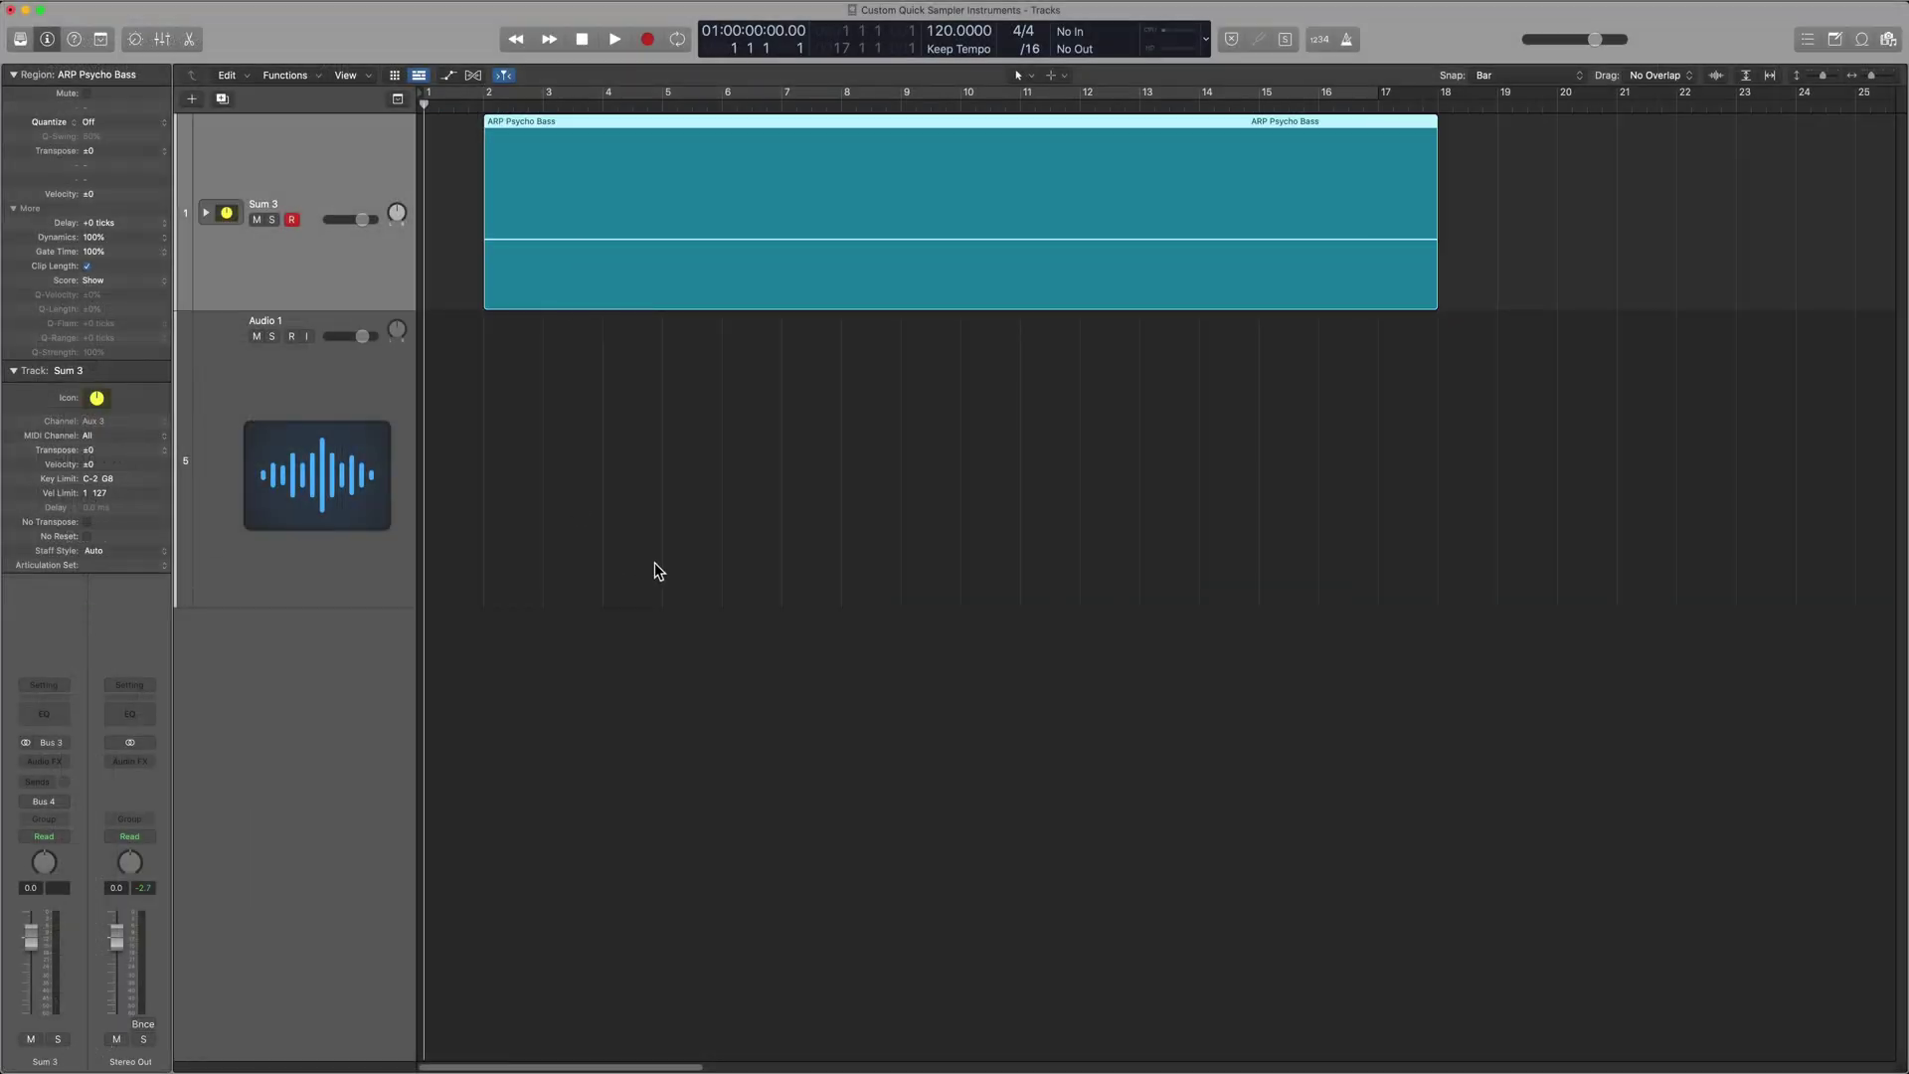
{"action": "left_click", "coordinate": [655, 562]}
{"action": "left_click", "coordinate": [267, 396]}
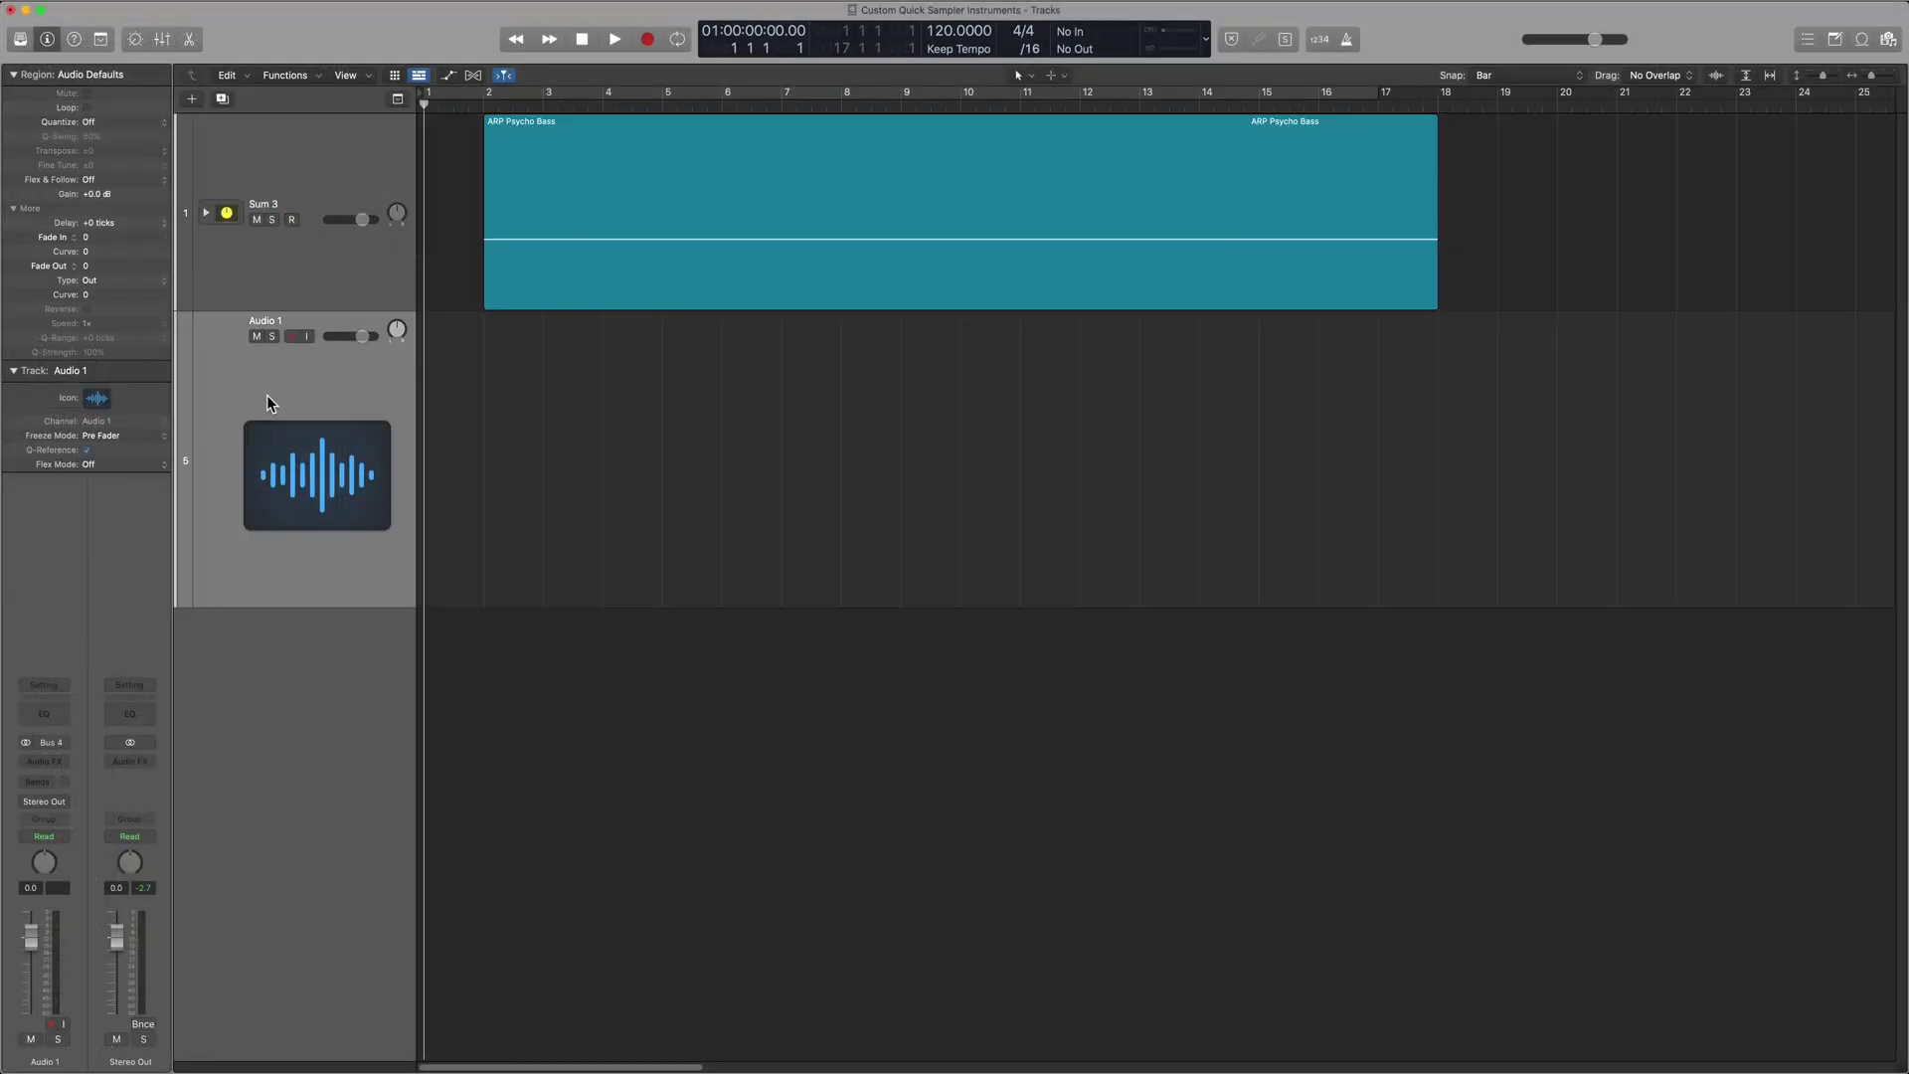
Record the stacked bass onto Audio 1 with input monitoring and record-arm on.
{"action": "left_click", "coordinate": [307, 337]}
{"action": "key", "text": "alt+r"}
{"action": "key", "text": "alt+r"}
{"action": "key", "text": "alt+r"}
{"action": "key", "text": "r"}
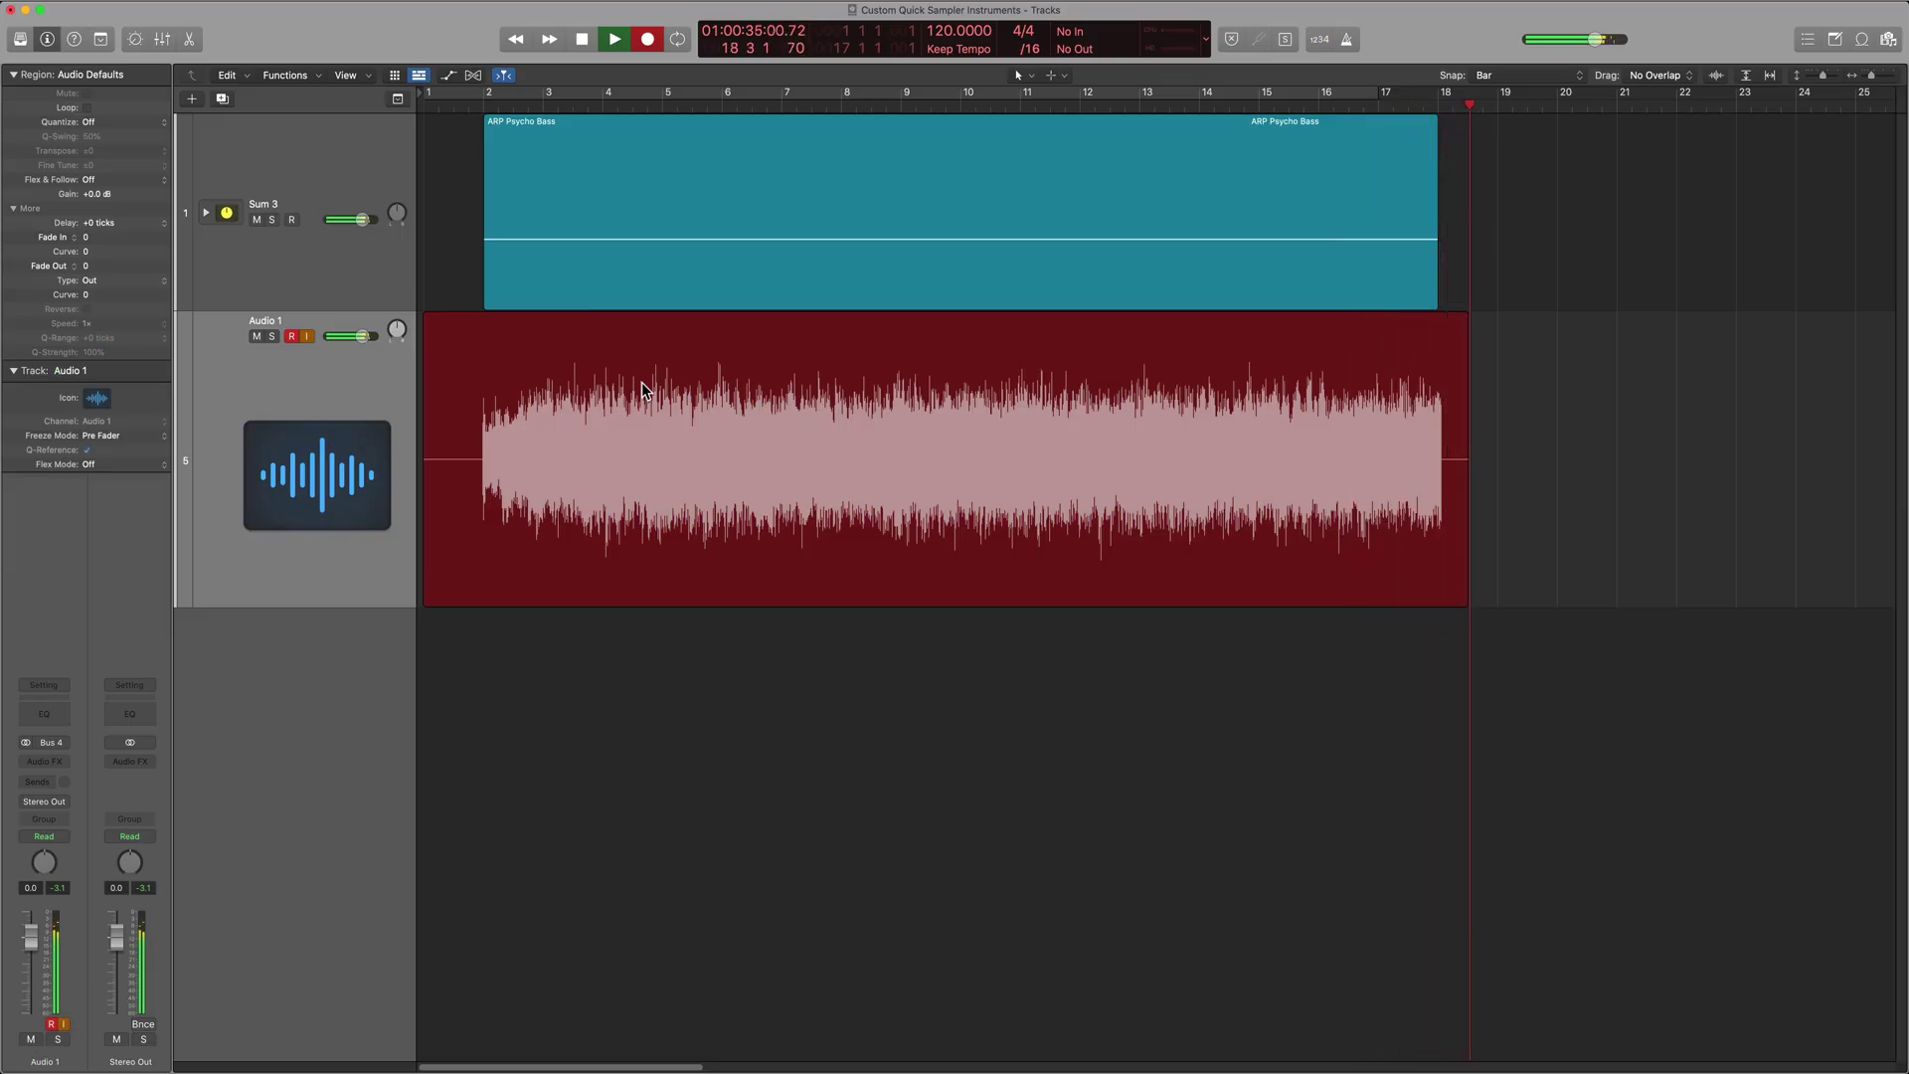
{"action": "key", "text": "space"}
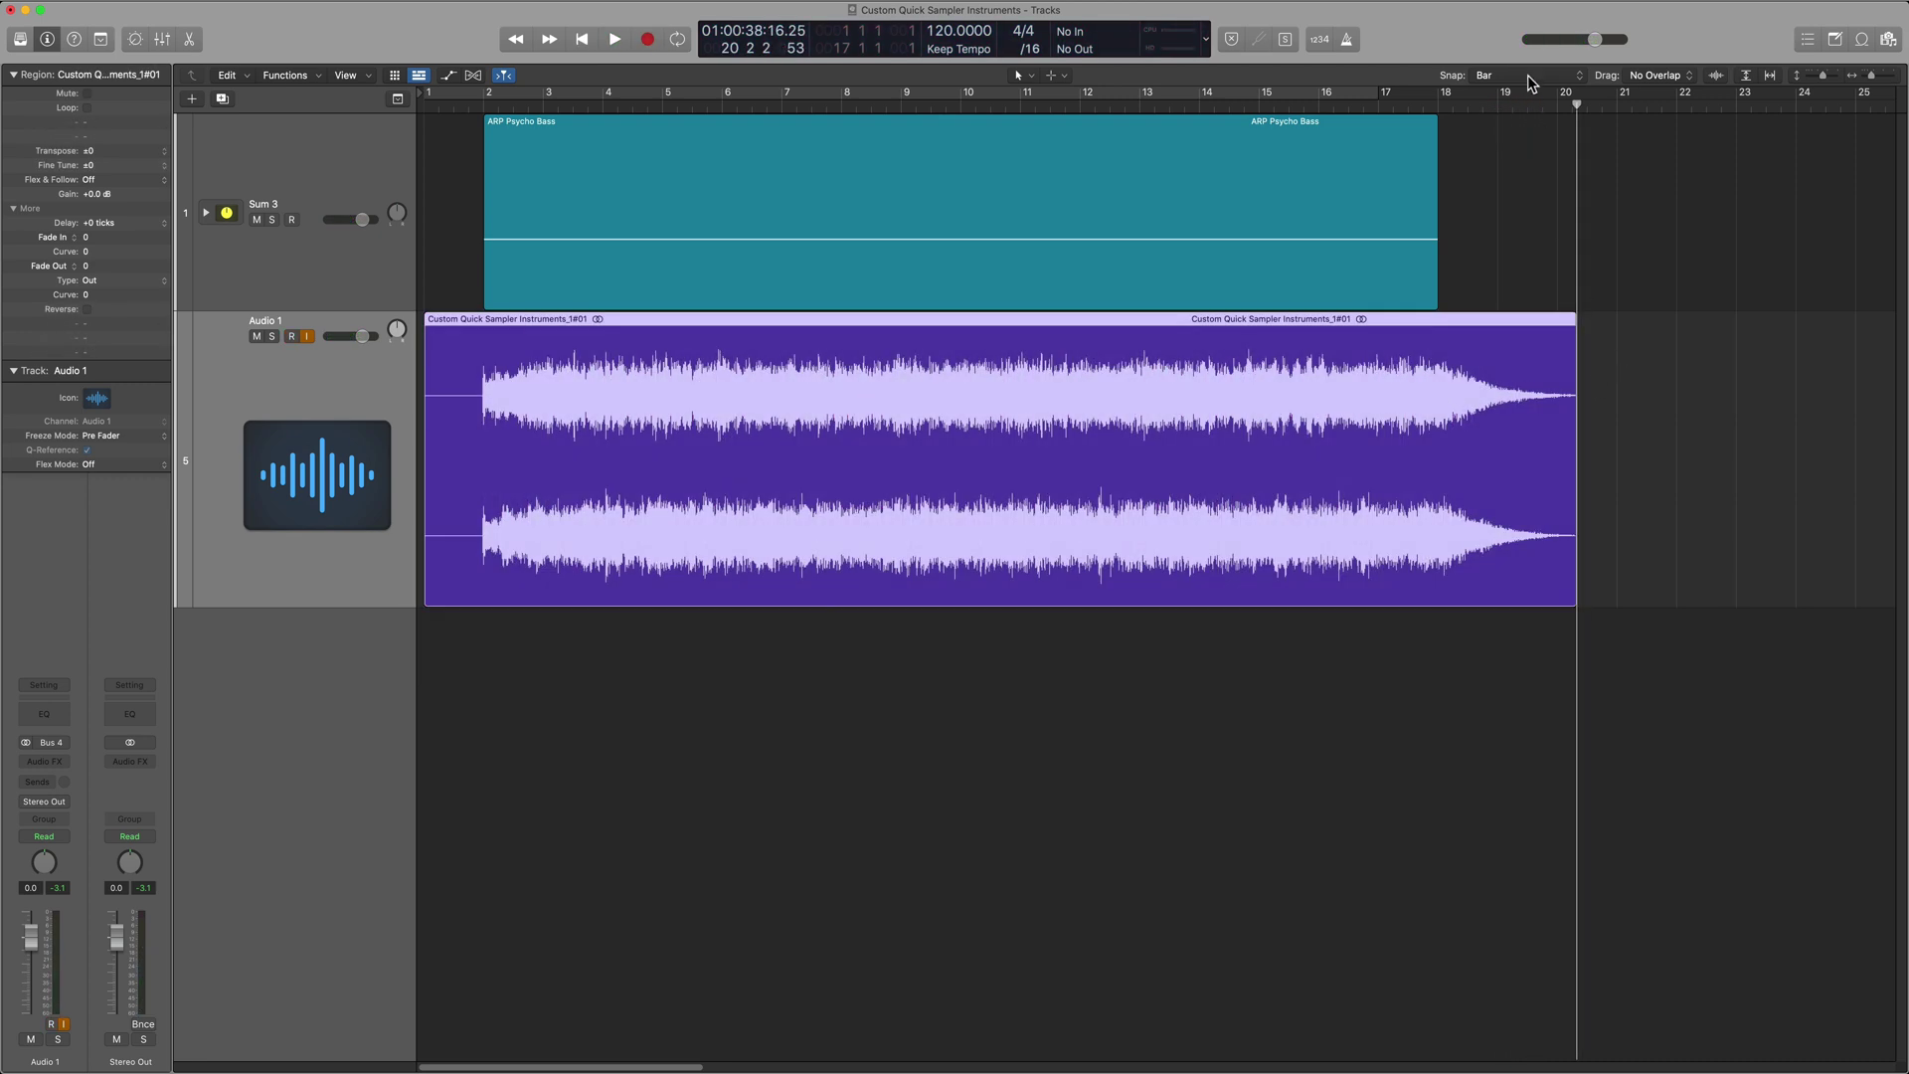
Trim the recorded region to bars 2–18 and select the Sum 3 track.
{"action": "left_click_drag", "start_coordinate": [1611, 406], "coordinate": [1438, 443]}
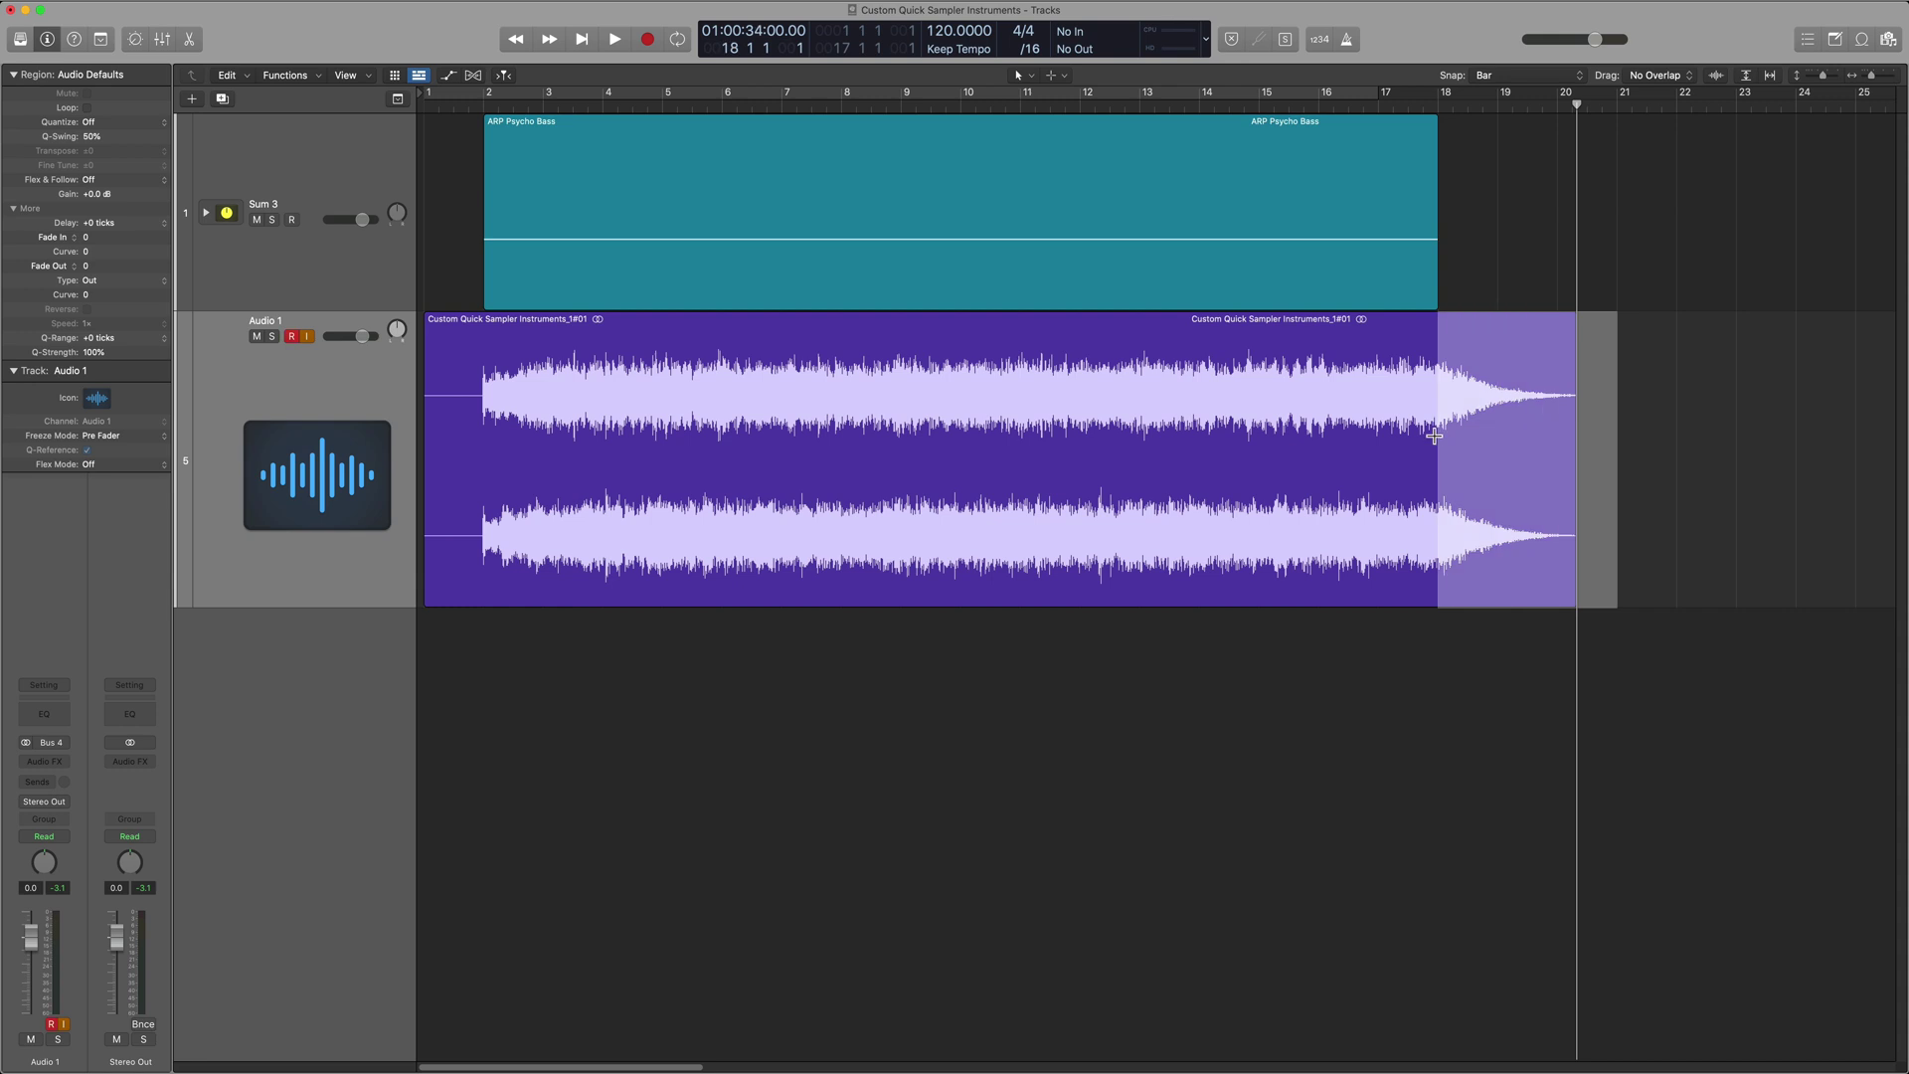
{"action": "key", "text": "Delete"}
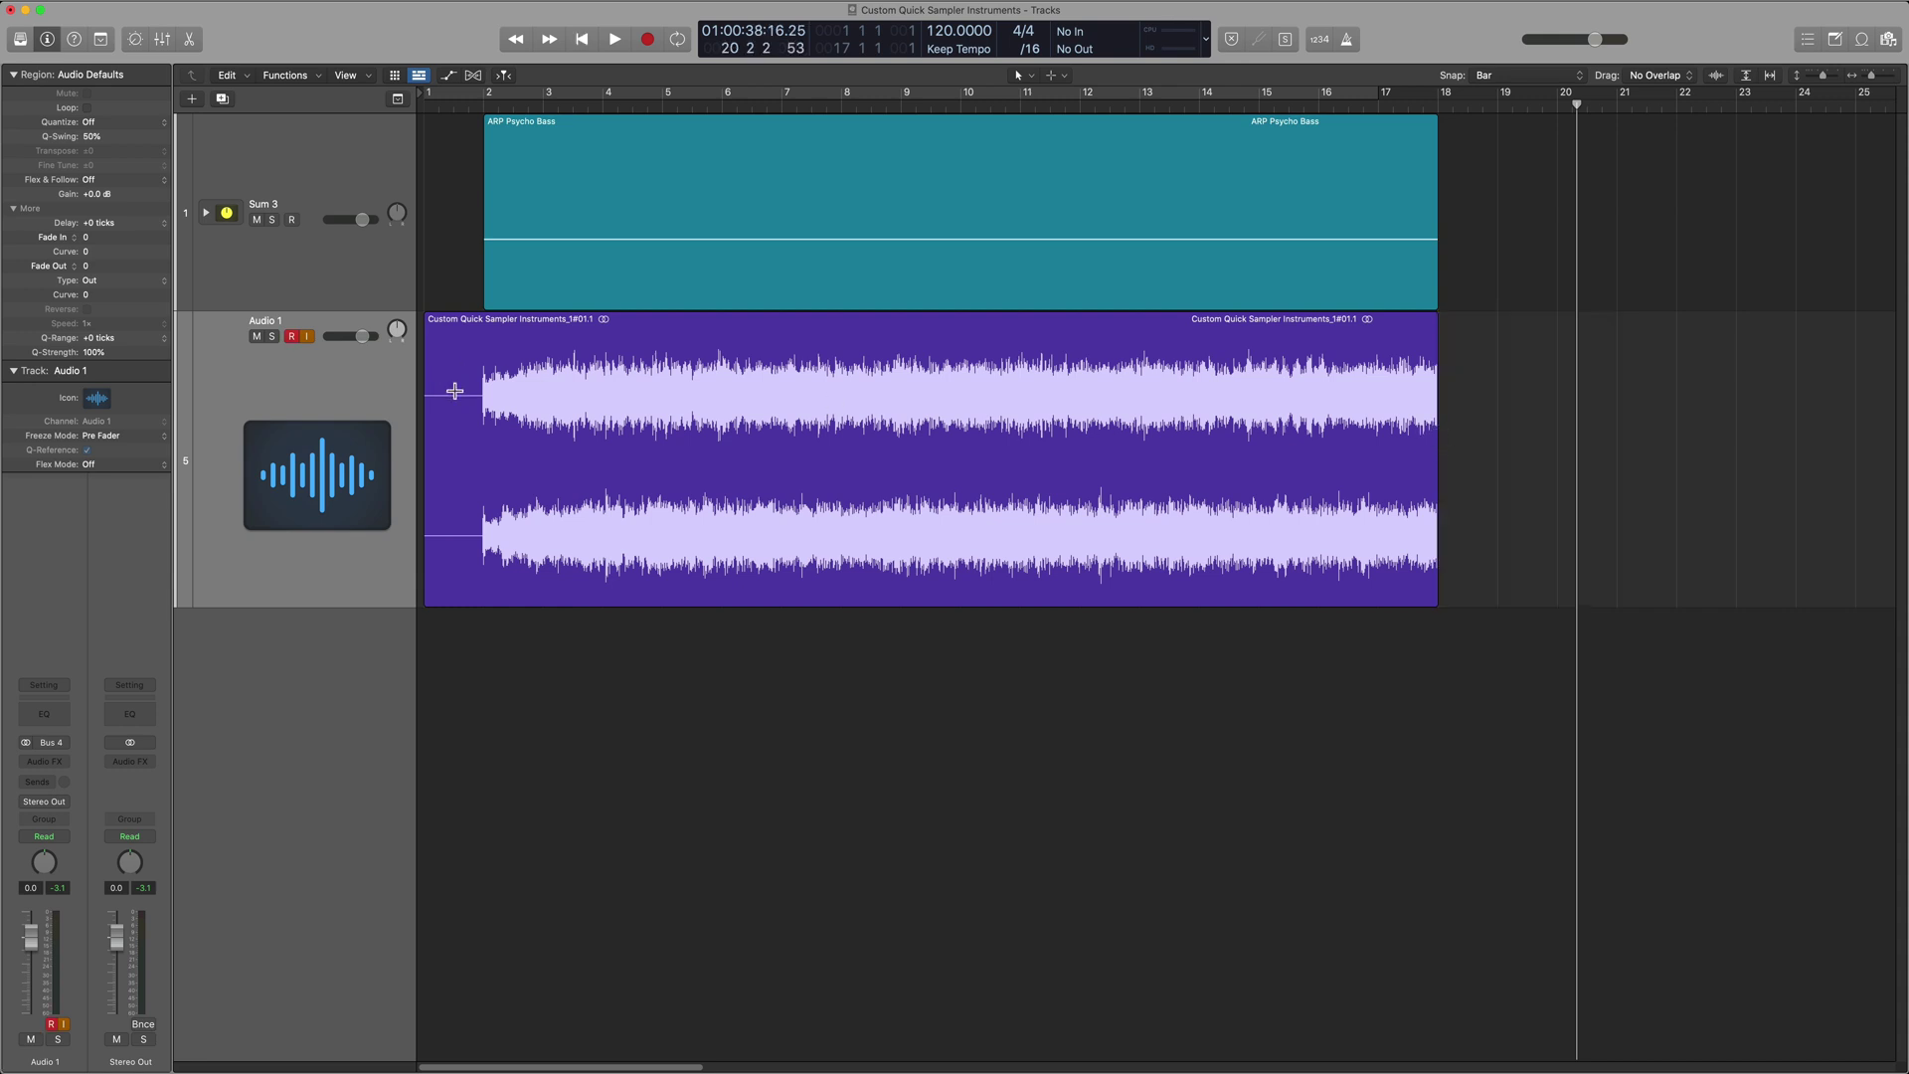
{"action": "left_click_drag", "start_coordinate": [461, 390], "coordinate": [429, 393]}
{"action": "key", "text": "Delete"}
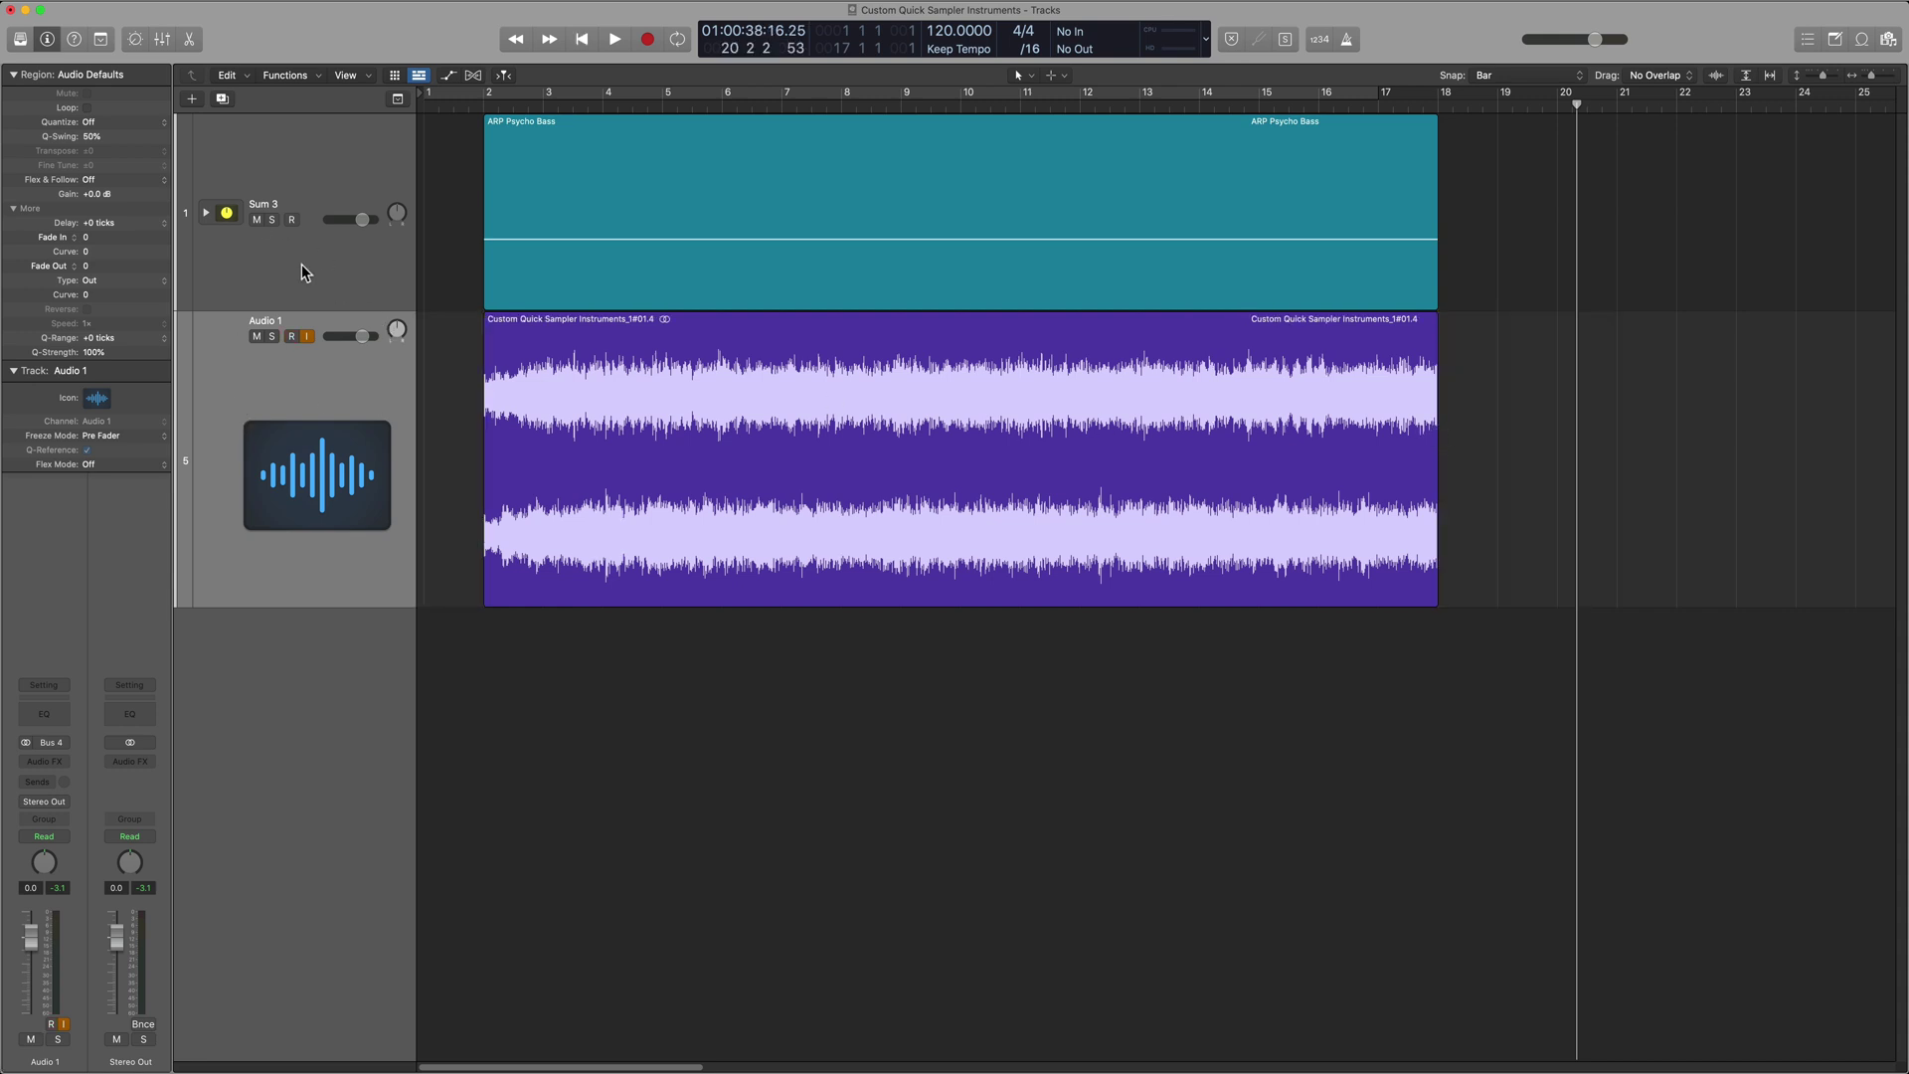
{"action": "left_click", "coordinate": [332, 161]}
Delete the original bass region and the Sum 3 track, then audition the recording from bar 2.
{"action": "key", "text": "Delete"}
{"action": "key", "text": "super+Delete"}
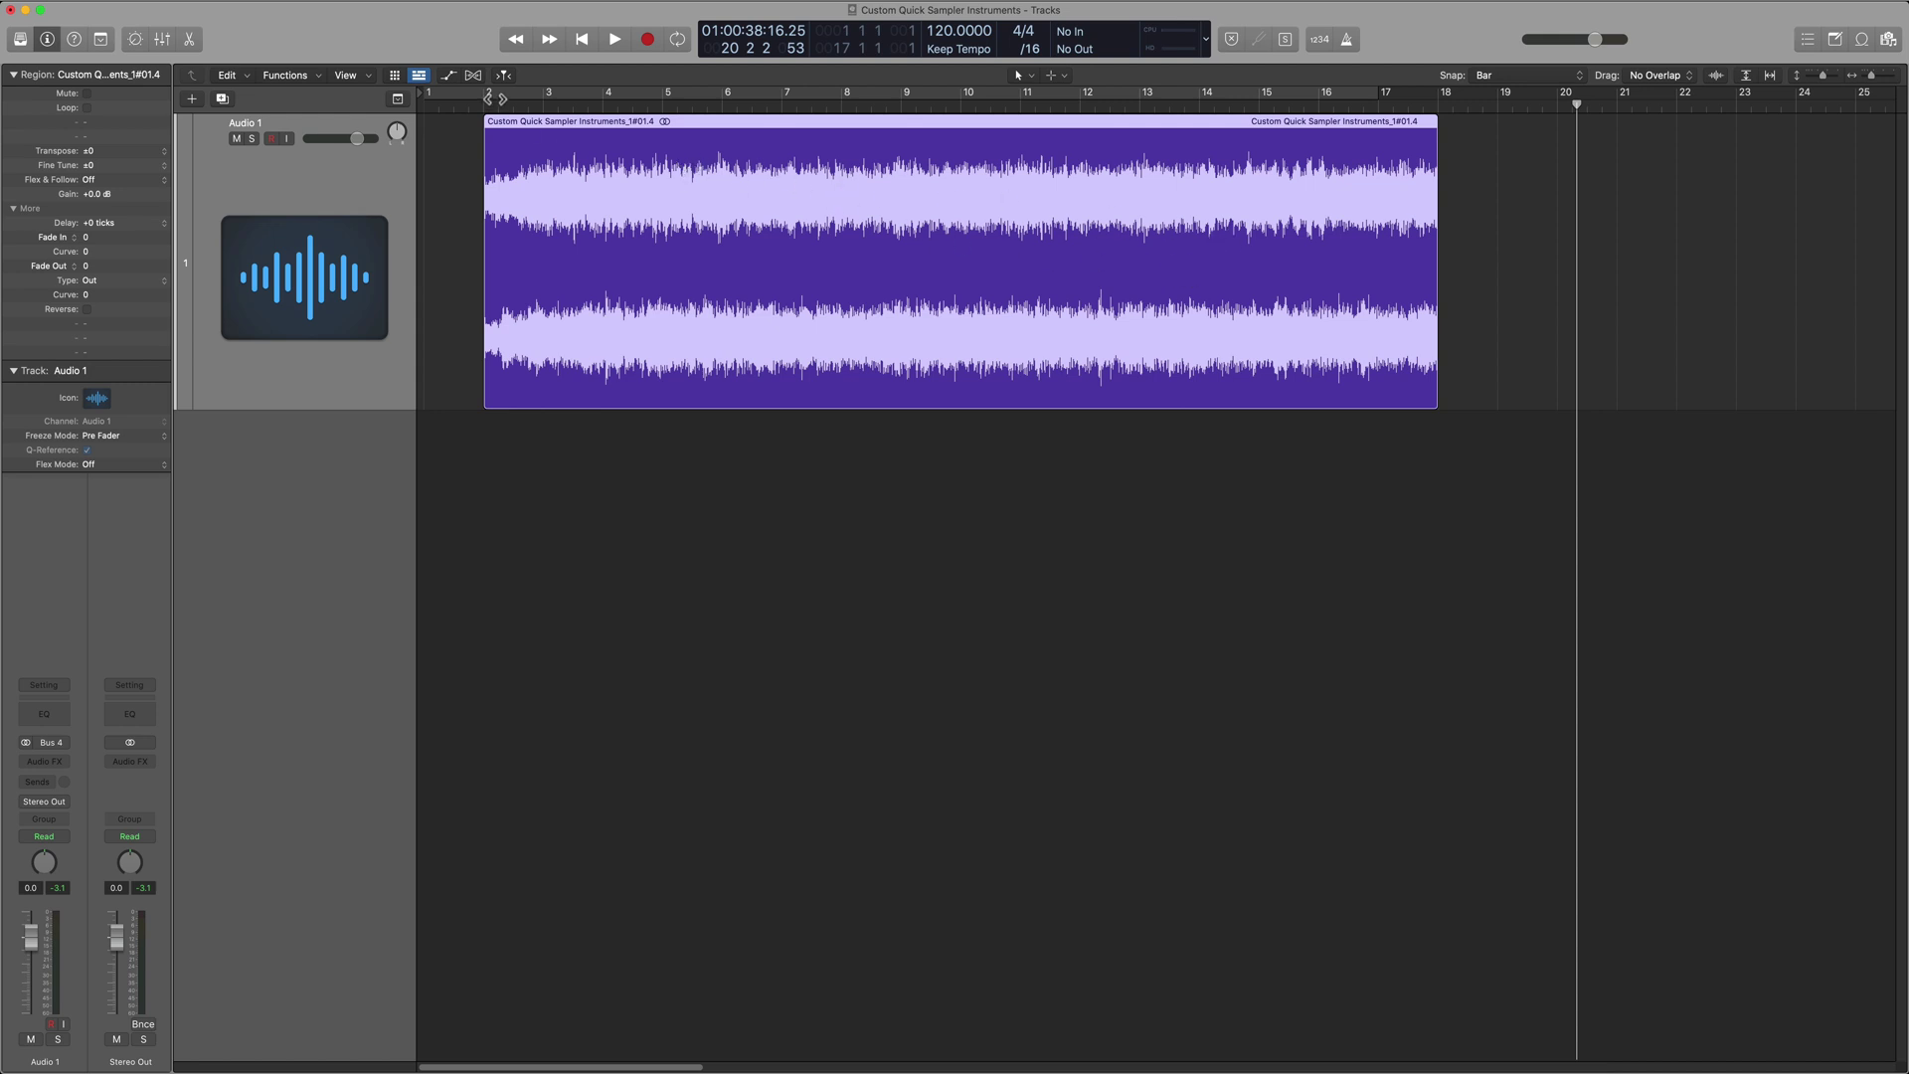
{"action": "left_click", "coordinate": [495, 103]}
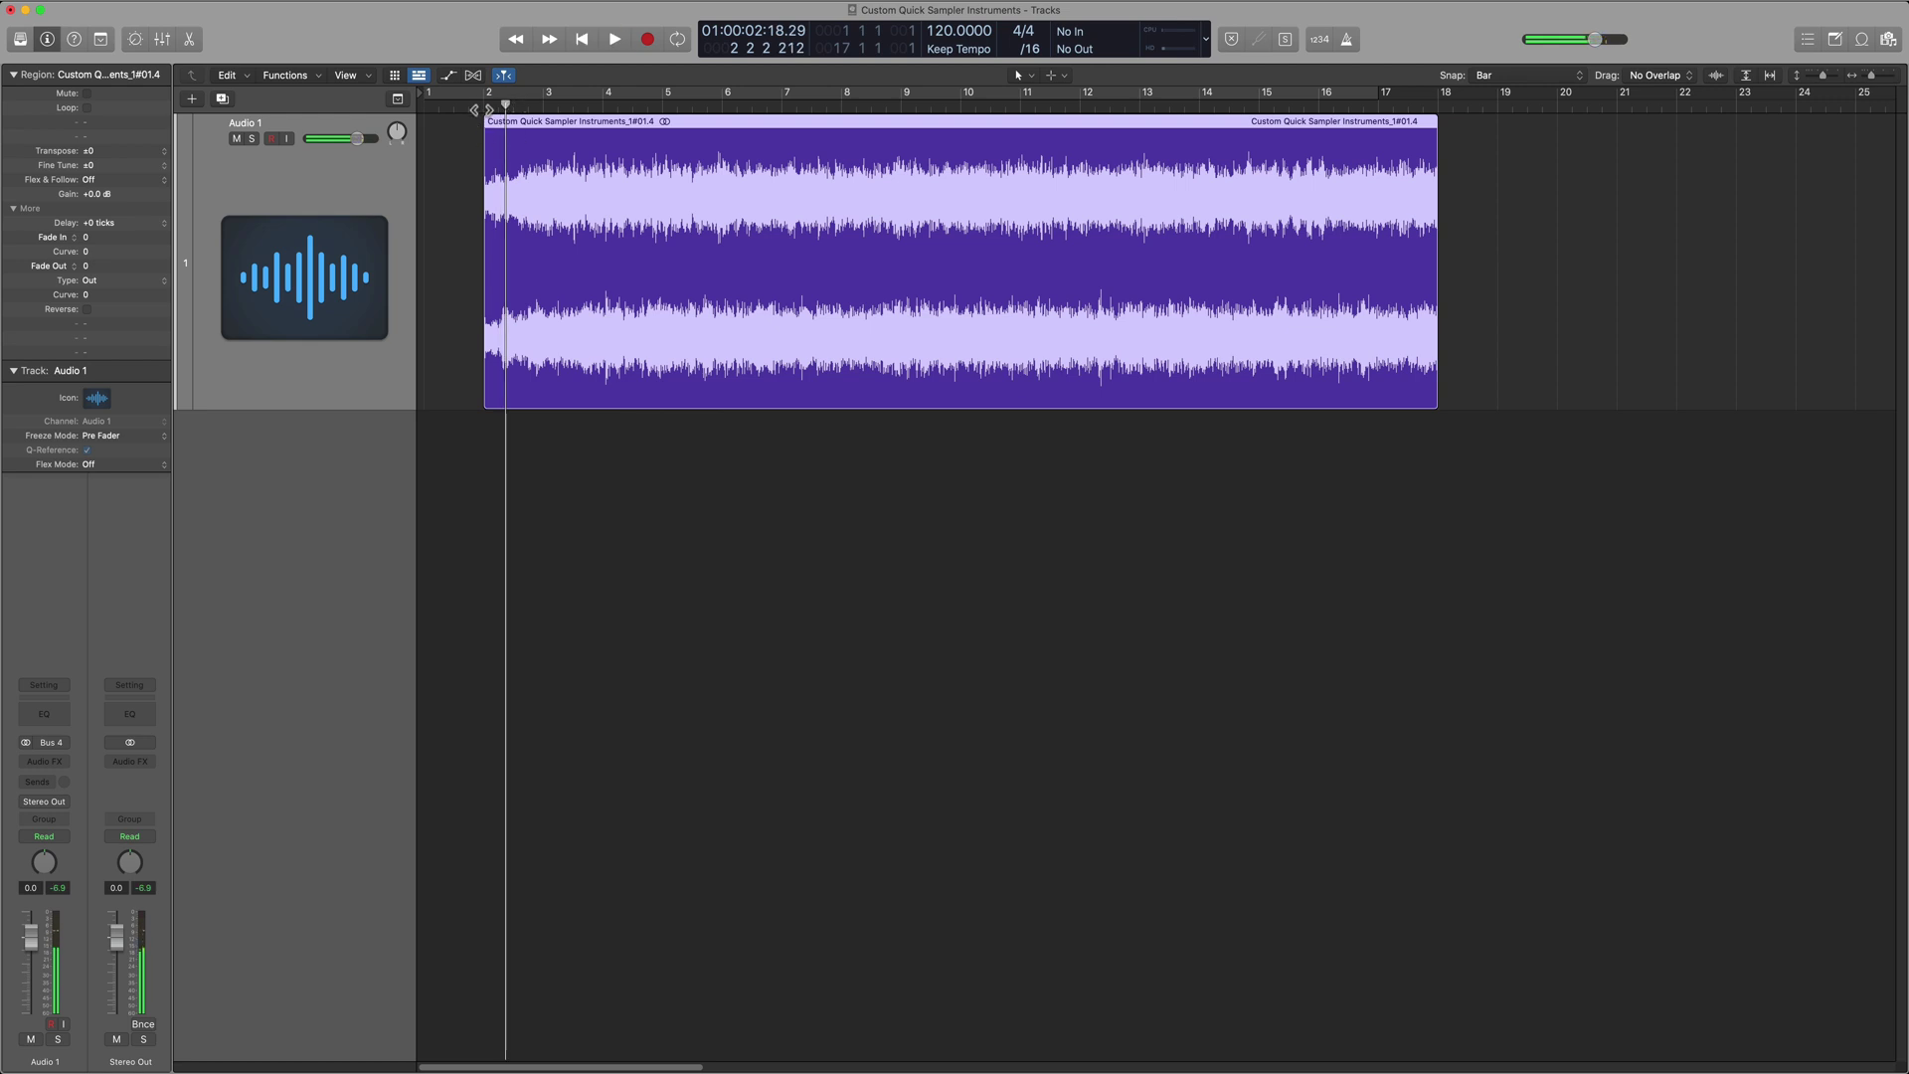
{"action": "left_click", "coordinate": [483, 107]}
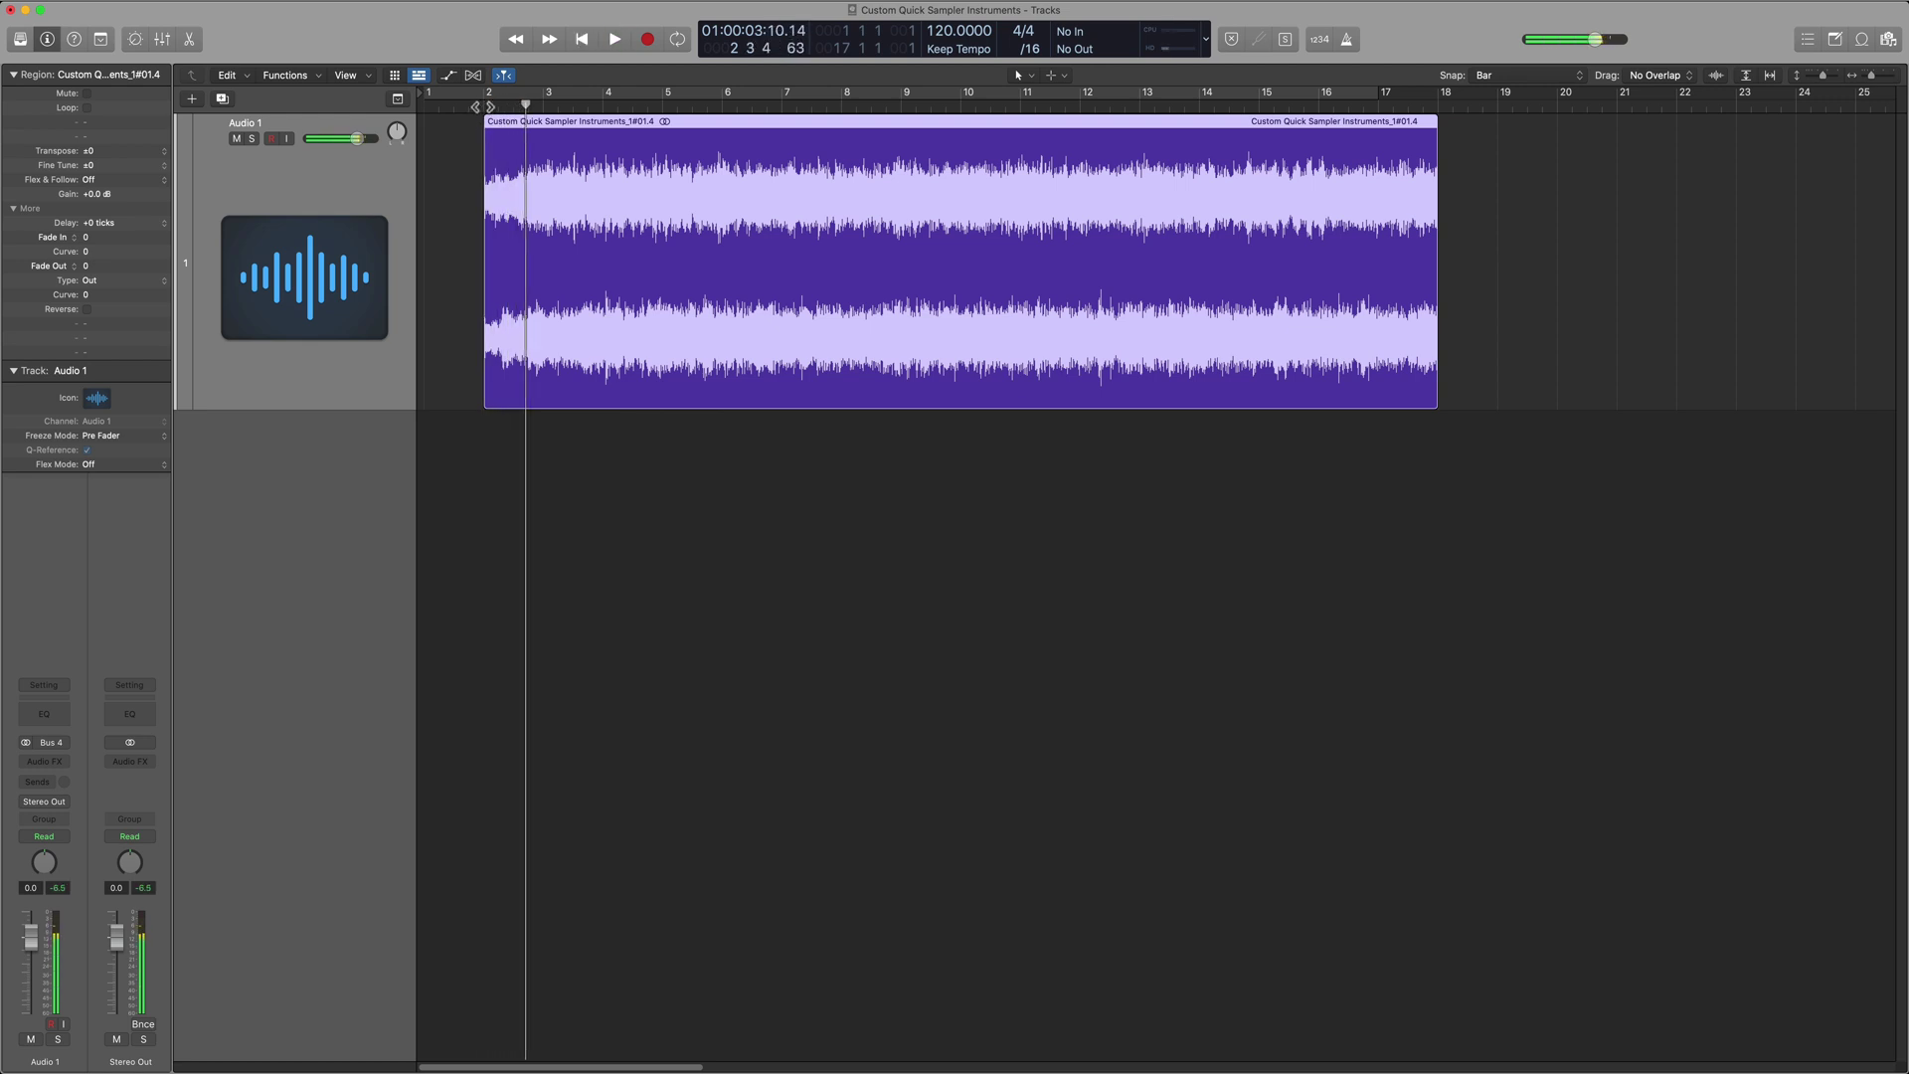
{"action": "left_click", "coordinate": [483, 106]}
{"action": "key", "text": "space"}
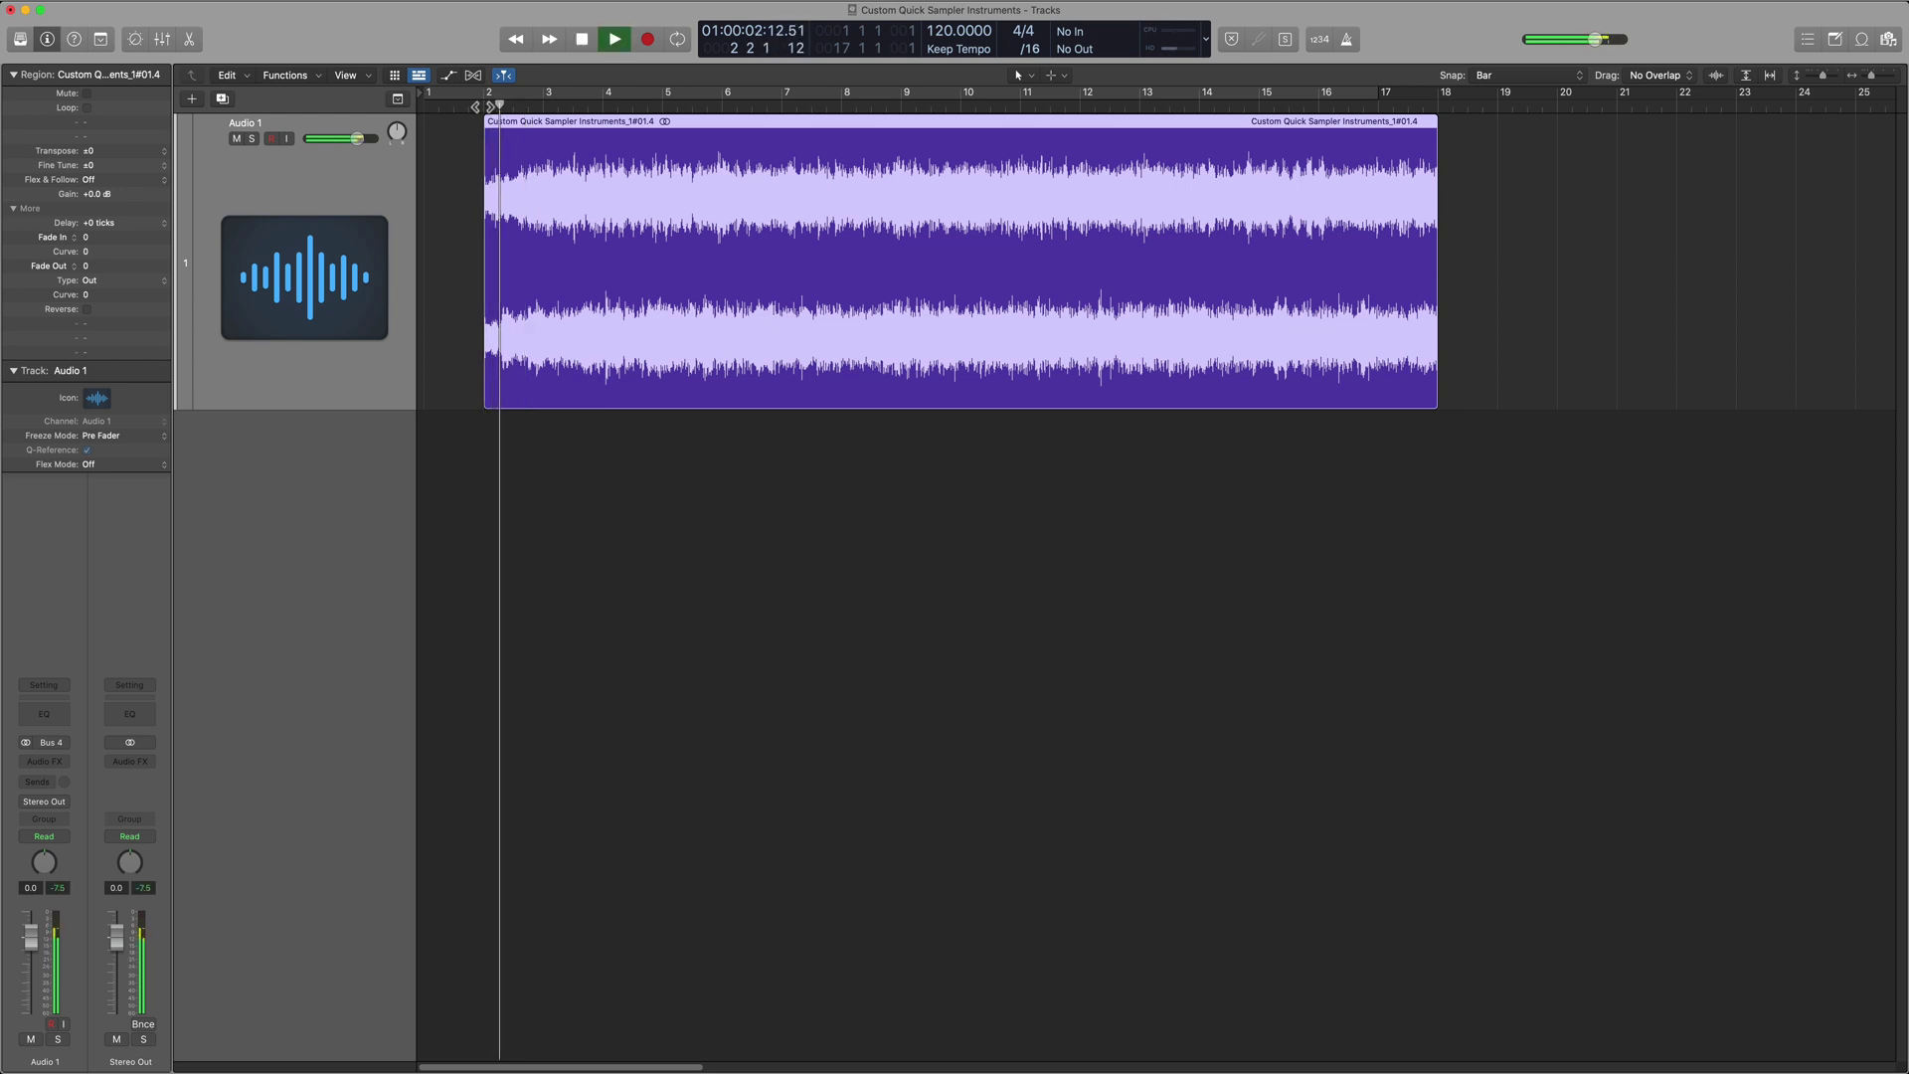
{"action": "key", "text": "space"}
Cut bars 2–4 from the region and audition it from bar 4 to its end at bar 18.
{"action": "left_click_drag", "start_coordinate": [469, 163], "coordinate": [605, 199]}
{"action": "key", "text": "Delete"}
{"action": "left_click", "coordinate": [600, 107]}
{"action": "key", "text": "space"}
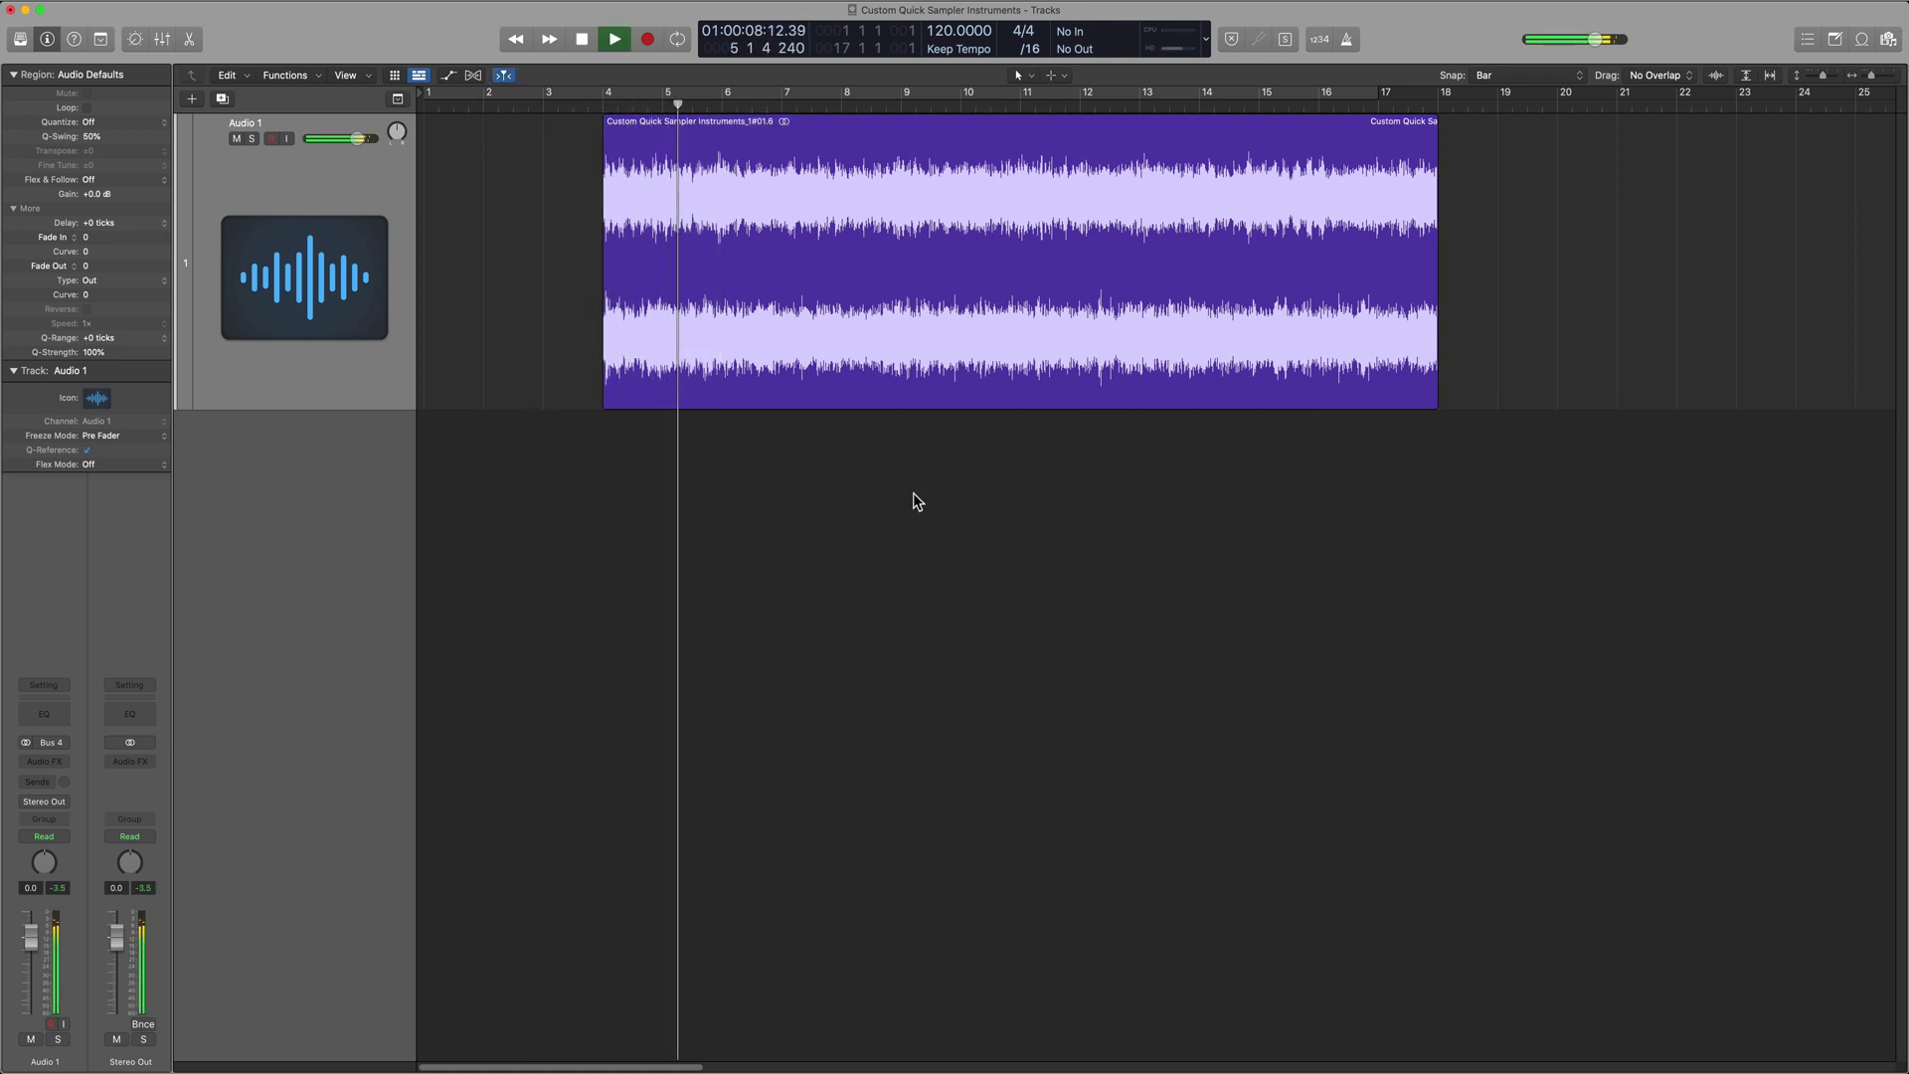
{"action": "key", "text": "space"}
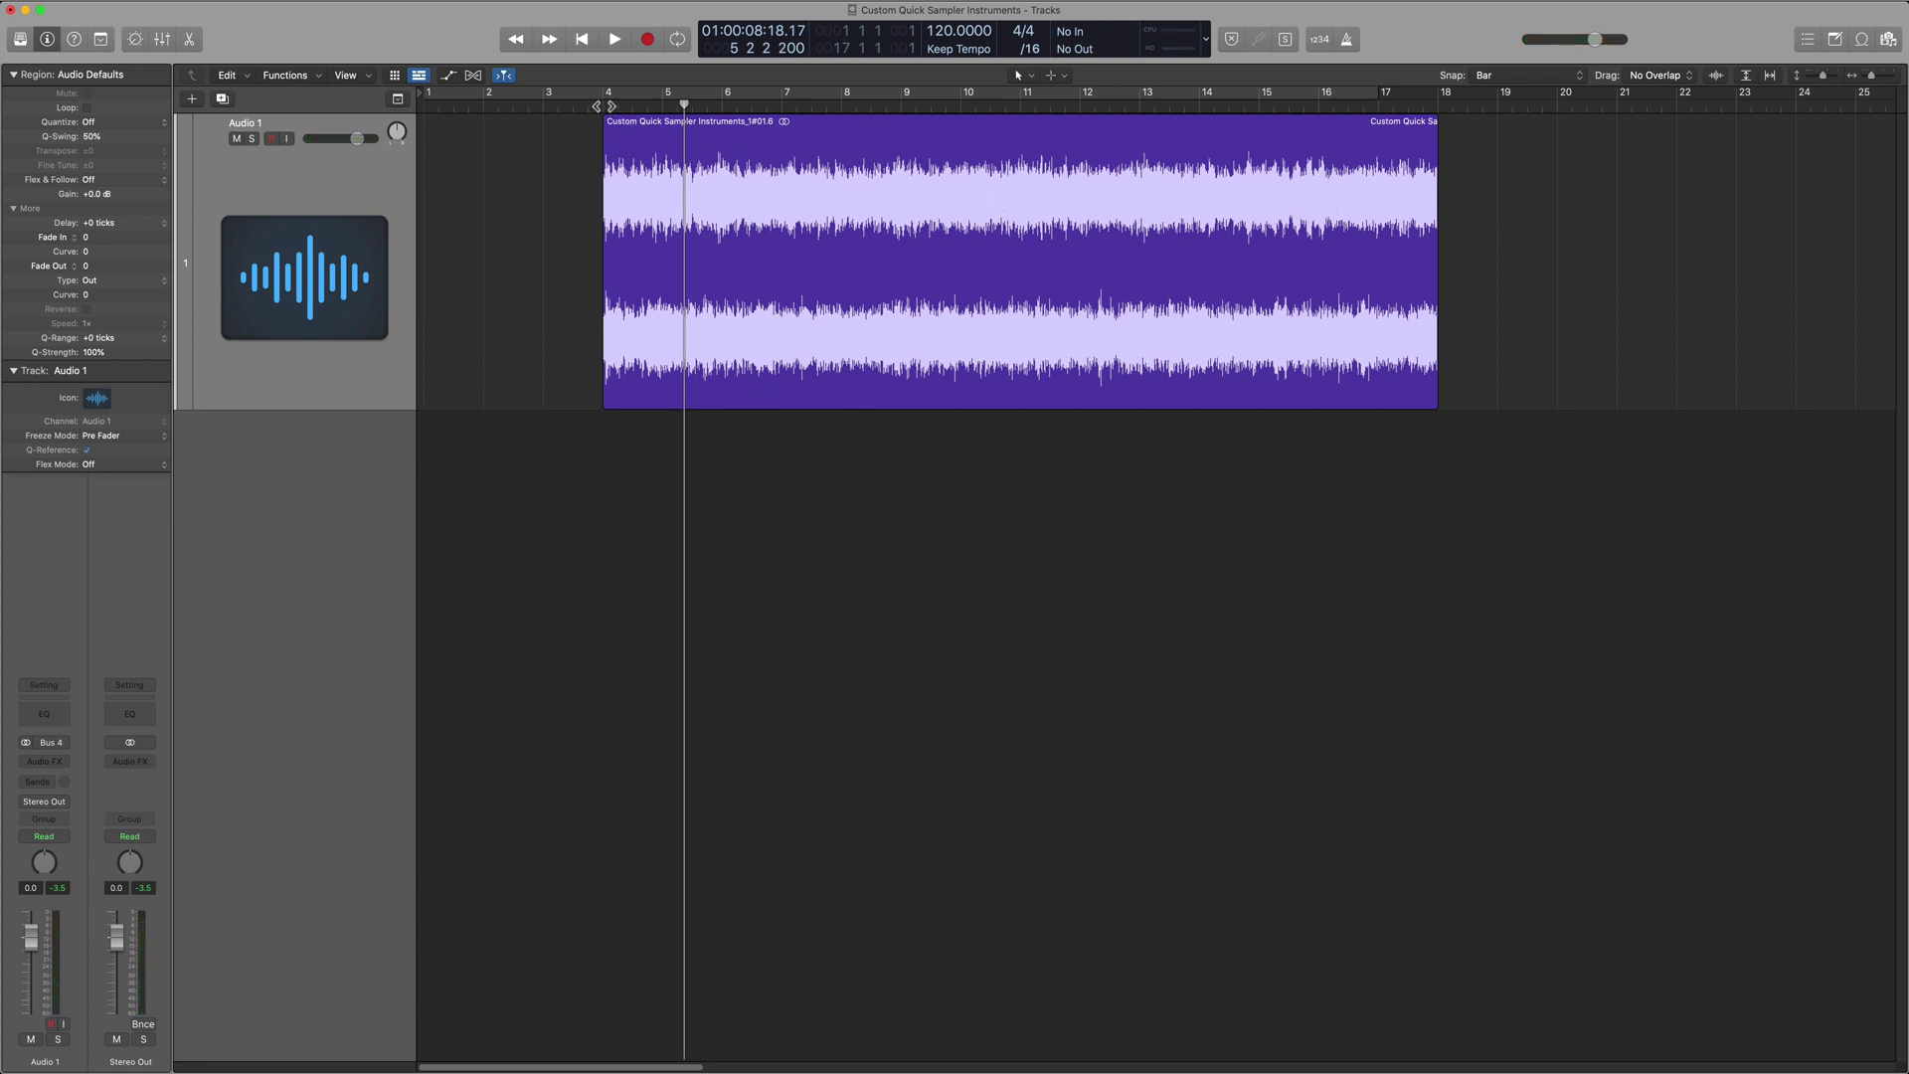
{"action": "left_click", "coordinate": [603, 103]}
{"action": "left_click", "coordinate": [1438, 104]}
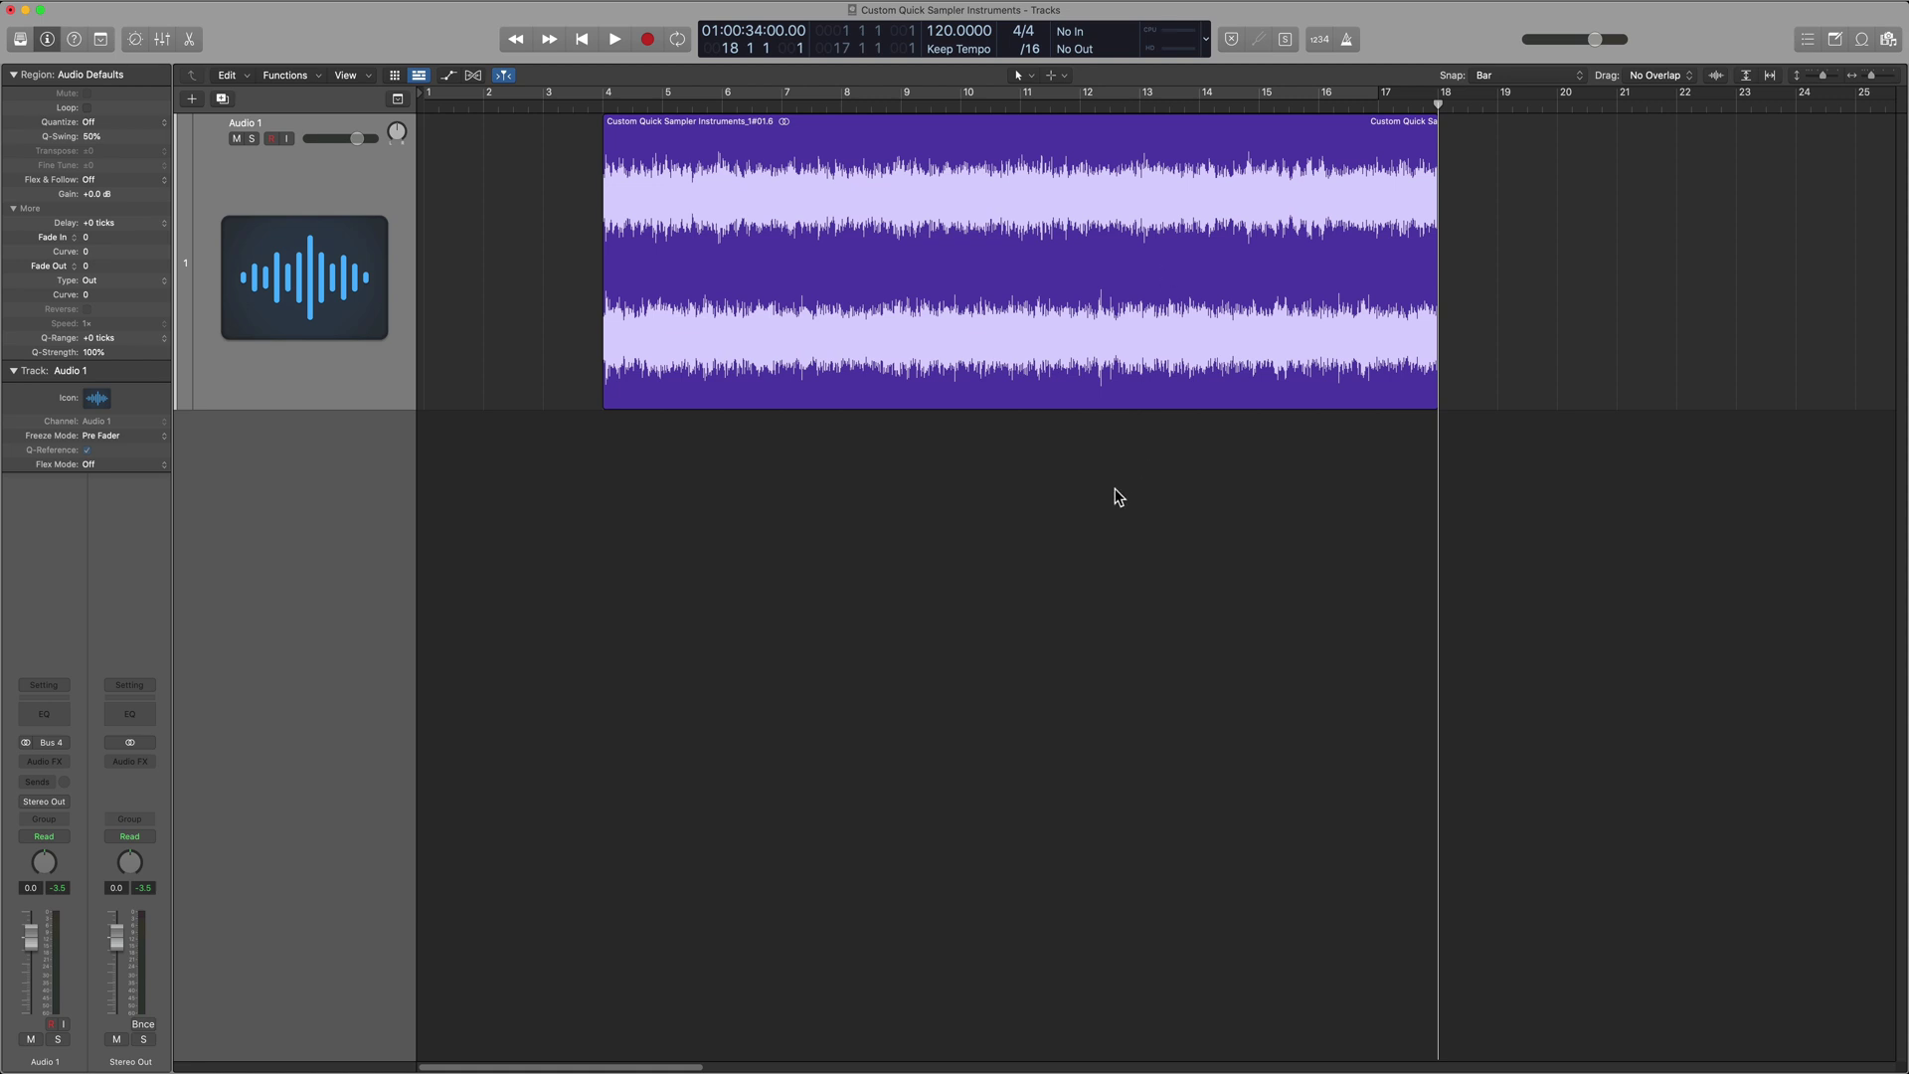
Convert the trimmed bass region into a Quick Sampler (Original) track, ending in Classic mode.
{"action": "left_click_drag", "start_coordinate": [756, 248], "coordinate": [334, 478]}
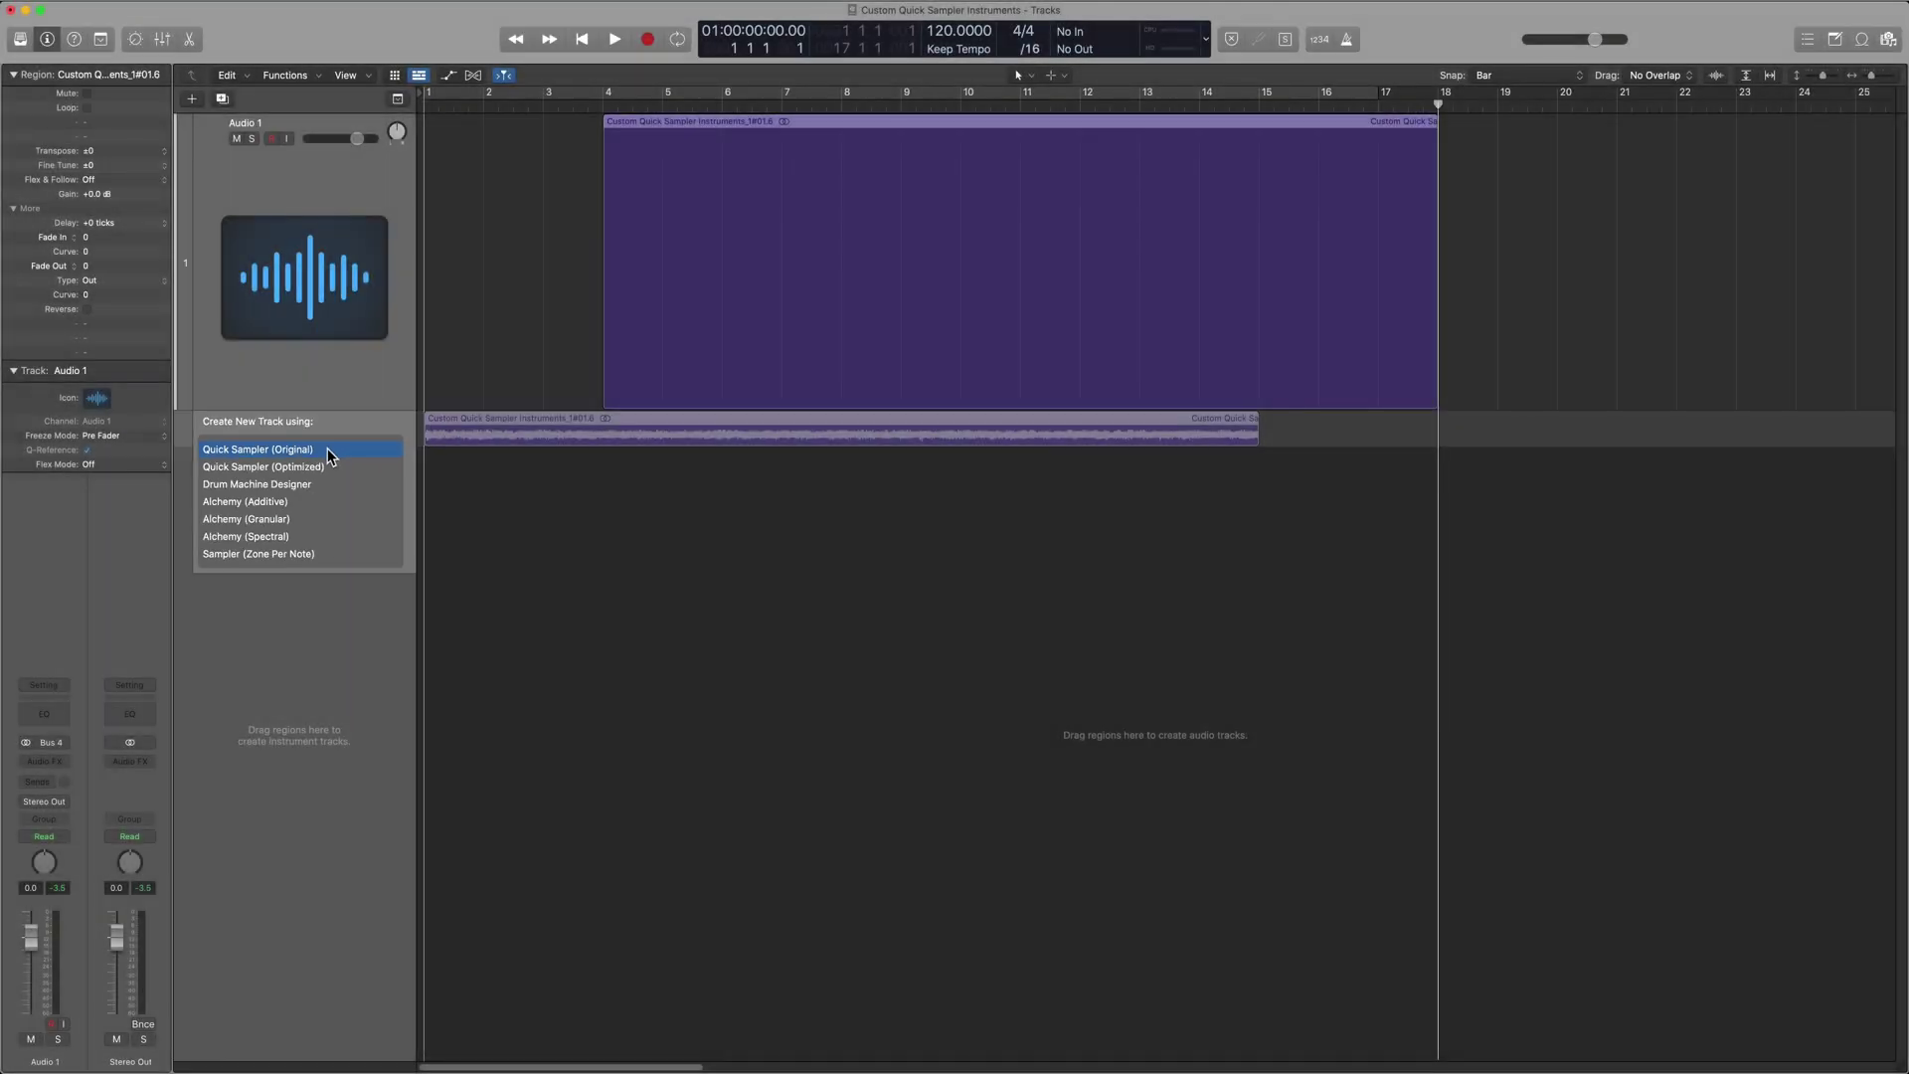
{"action": "left_click", "coordinate": [332, 446]}
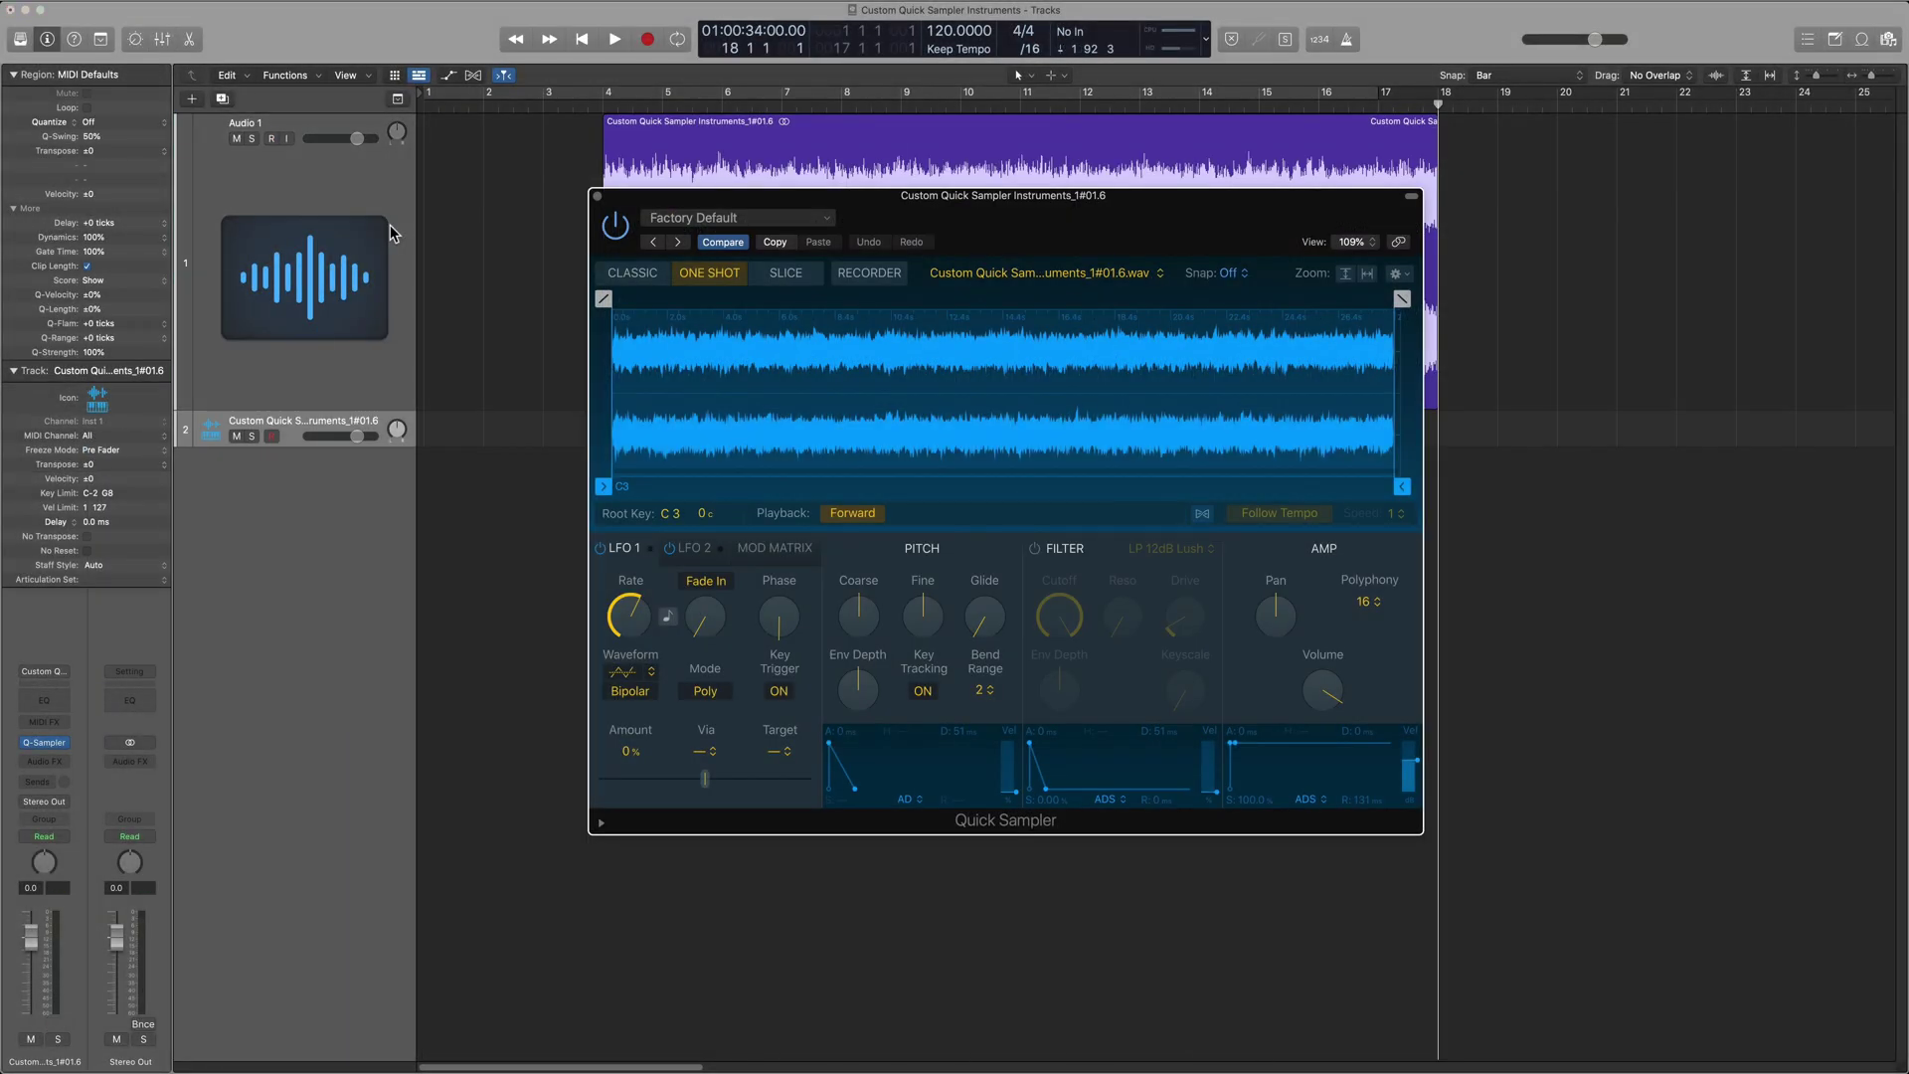
{"action": "left_click", "coordinate": [377, 460]}
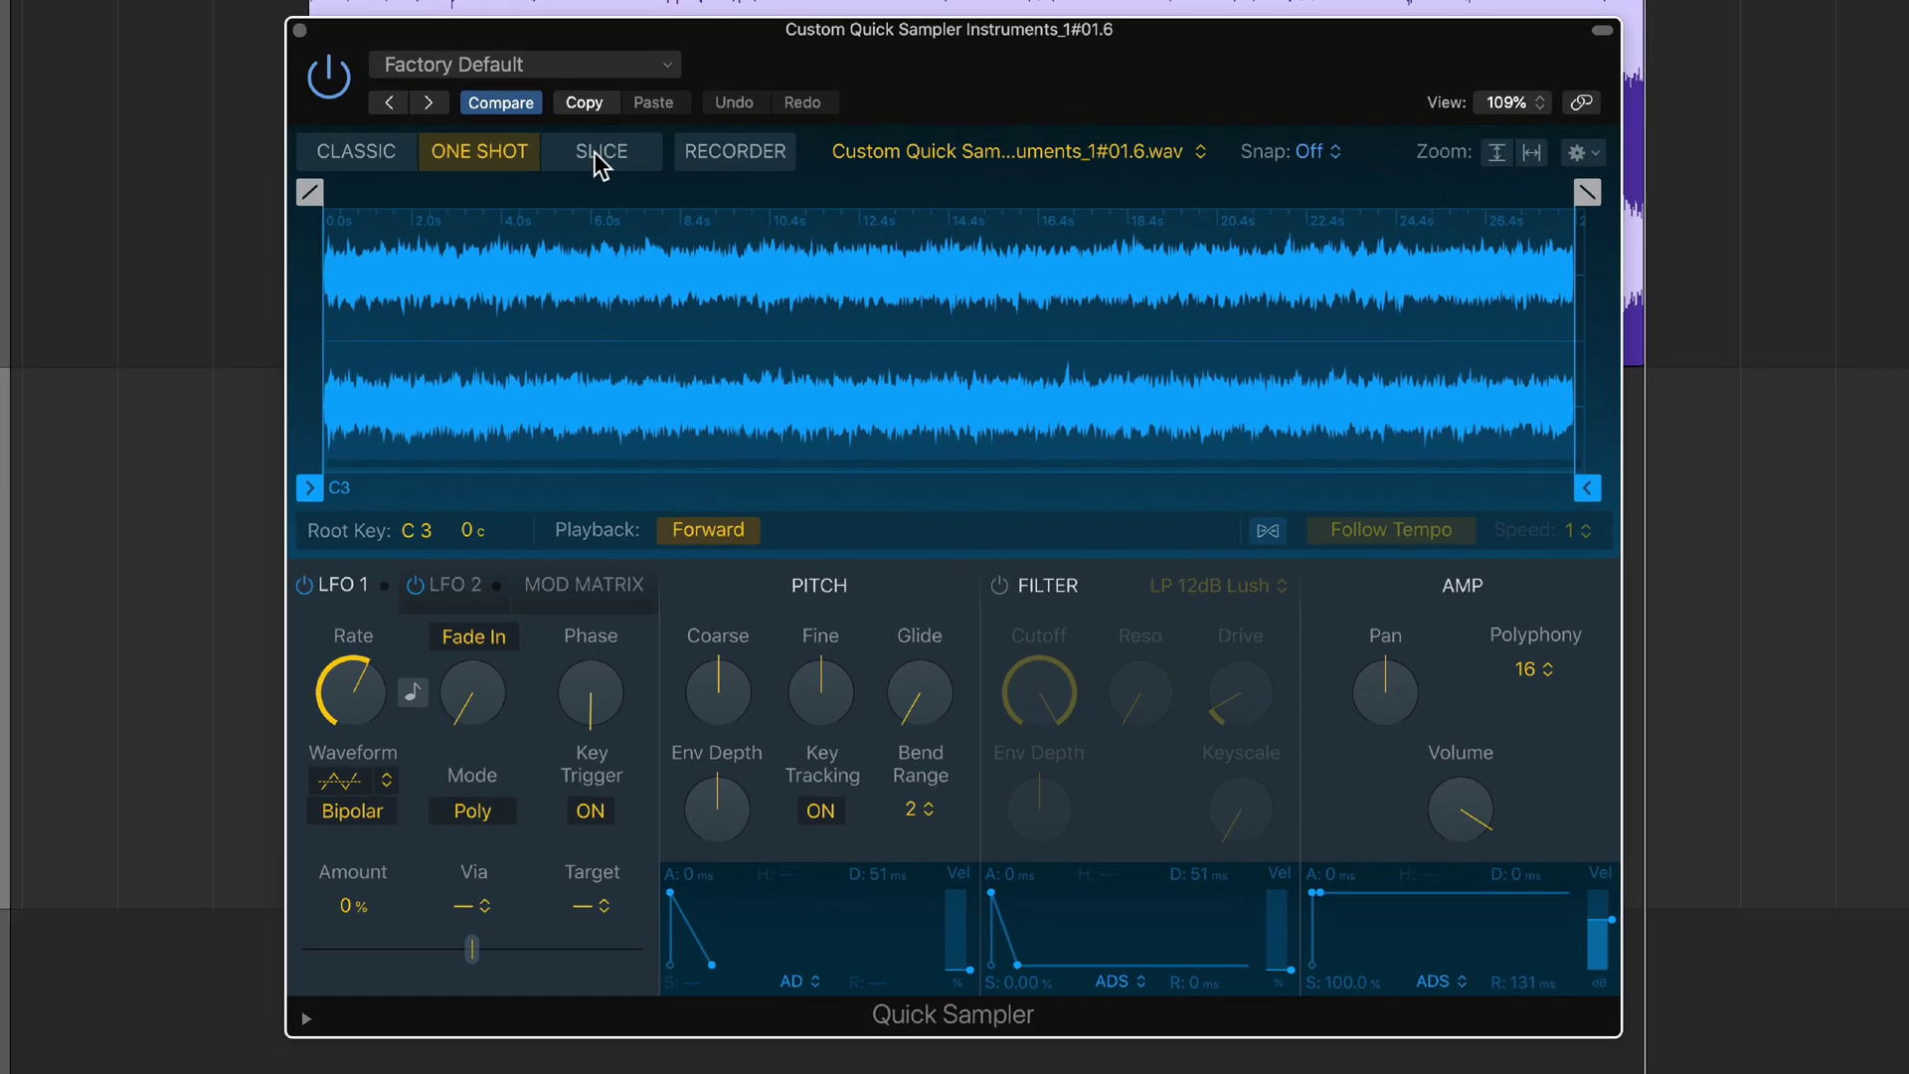
{"action": "left_click", "coordinate": [785, 275]}
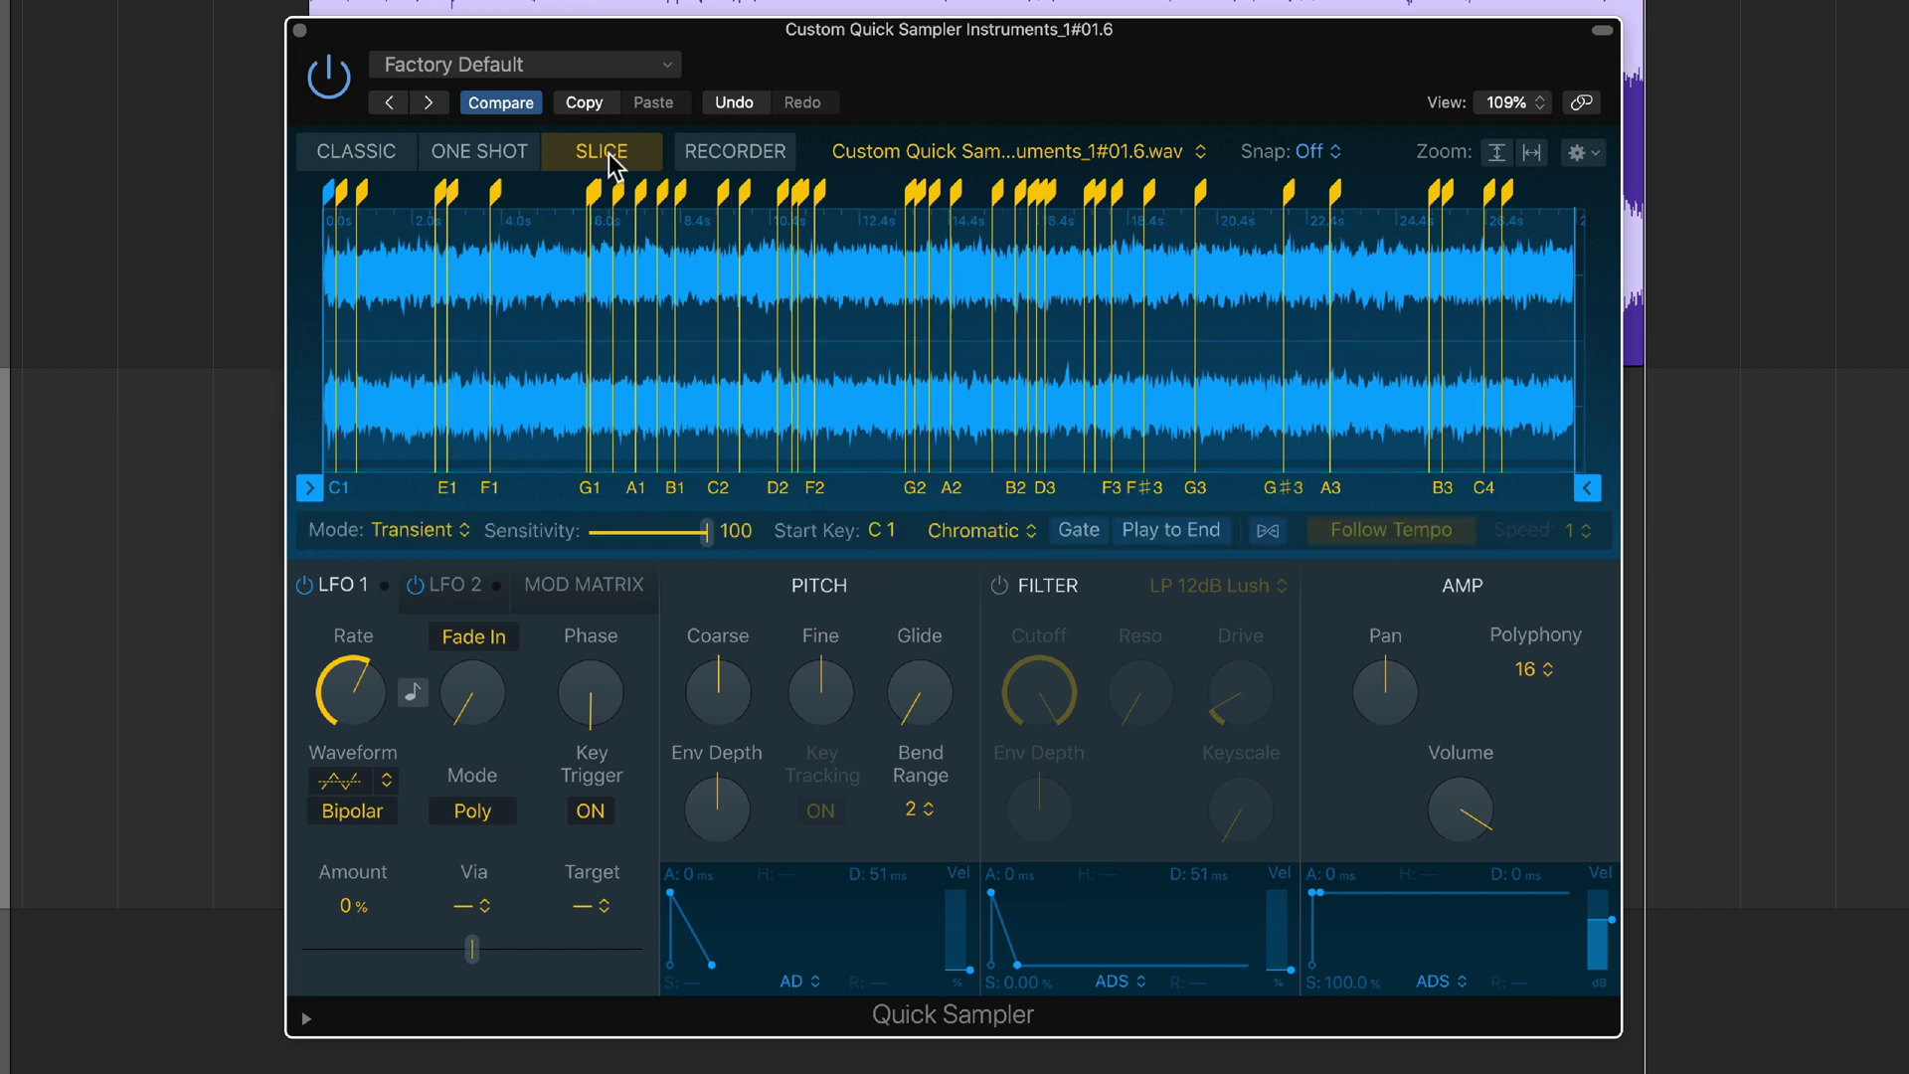
{"action": "left_click", "coordinate": [514, 159]}
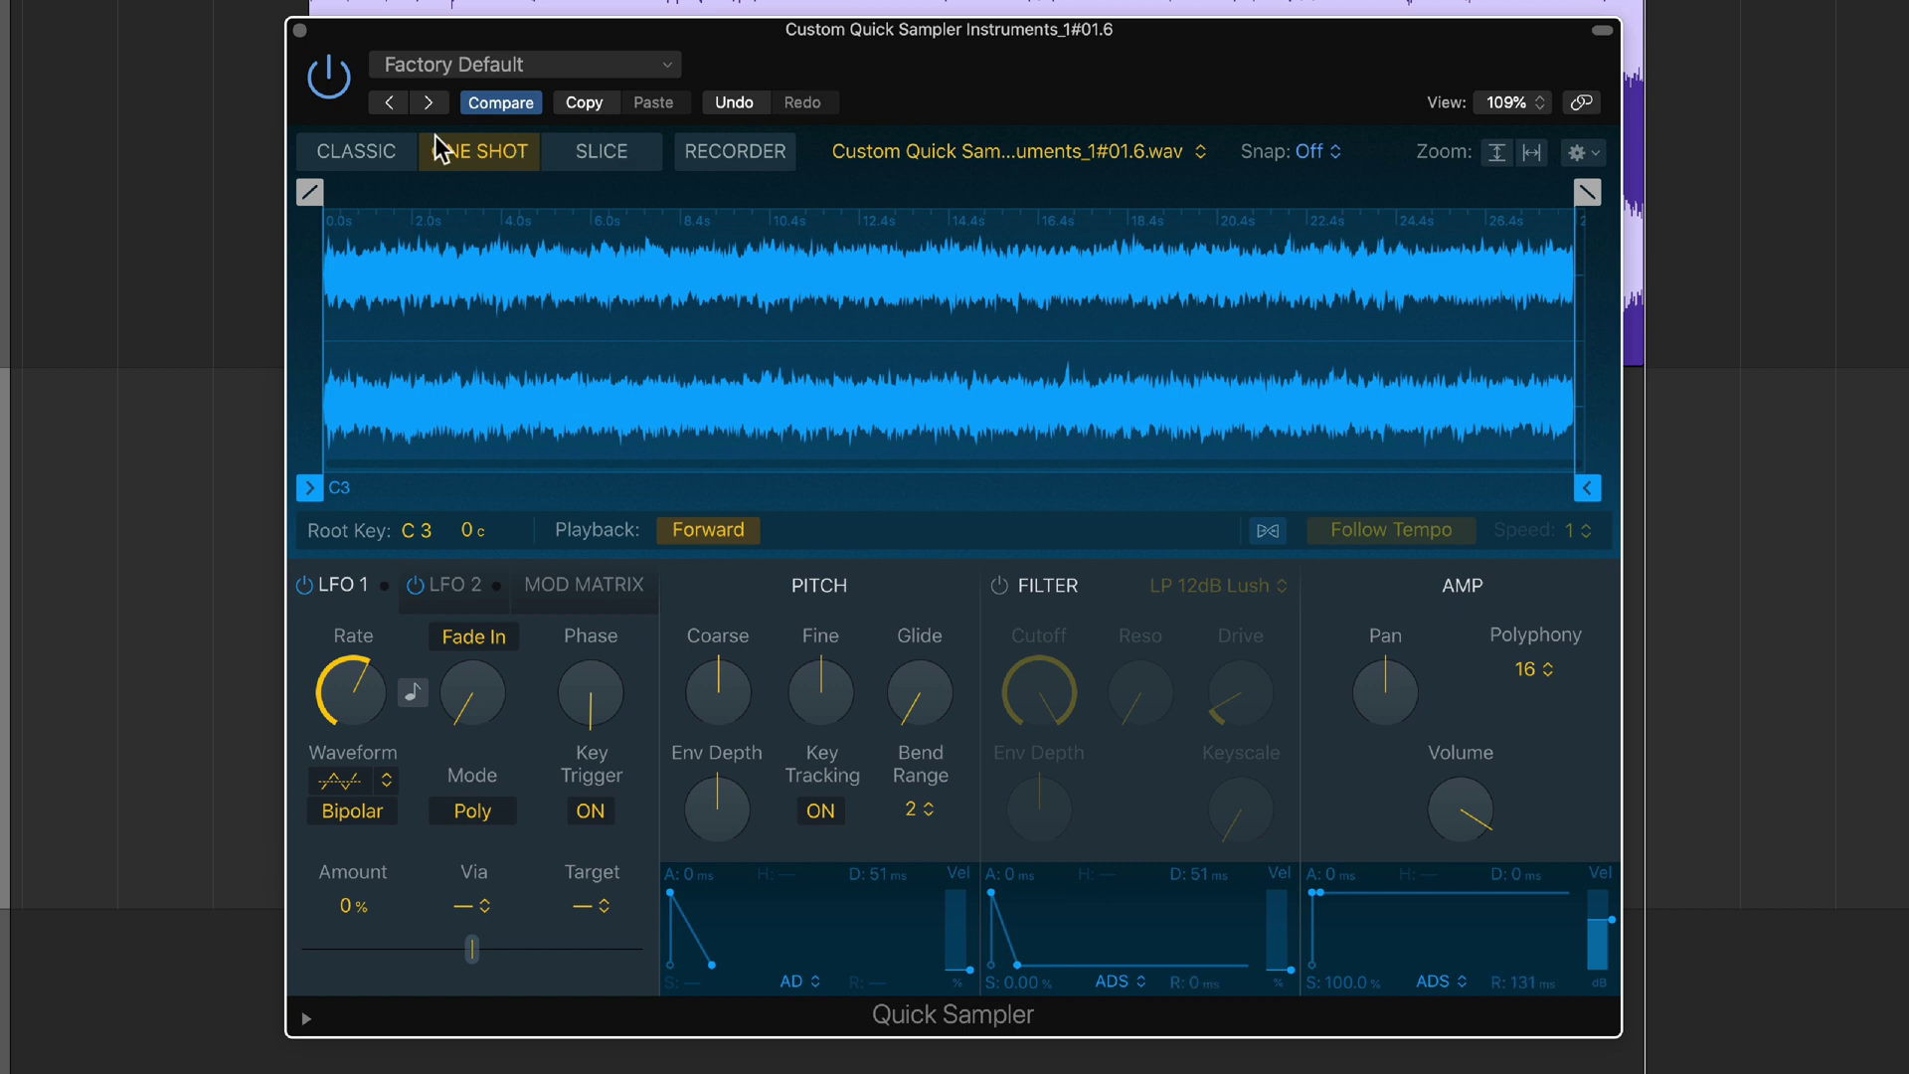
{"action": "left_click", "coordinate": [393, 159]}
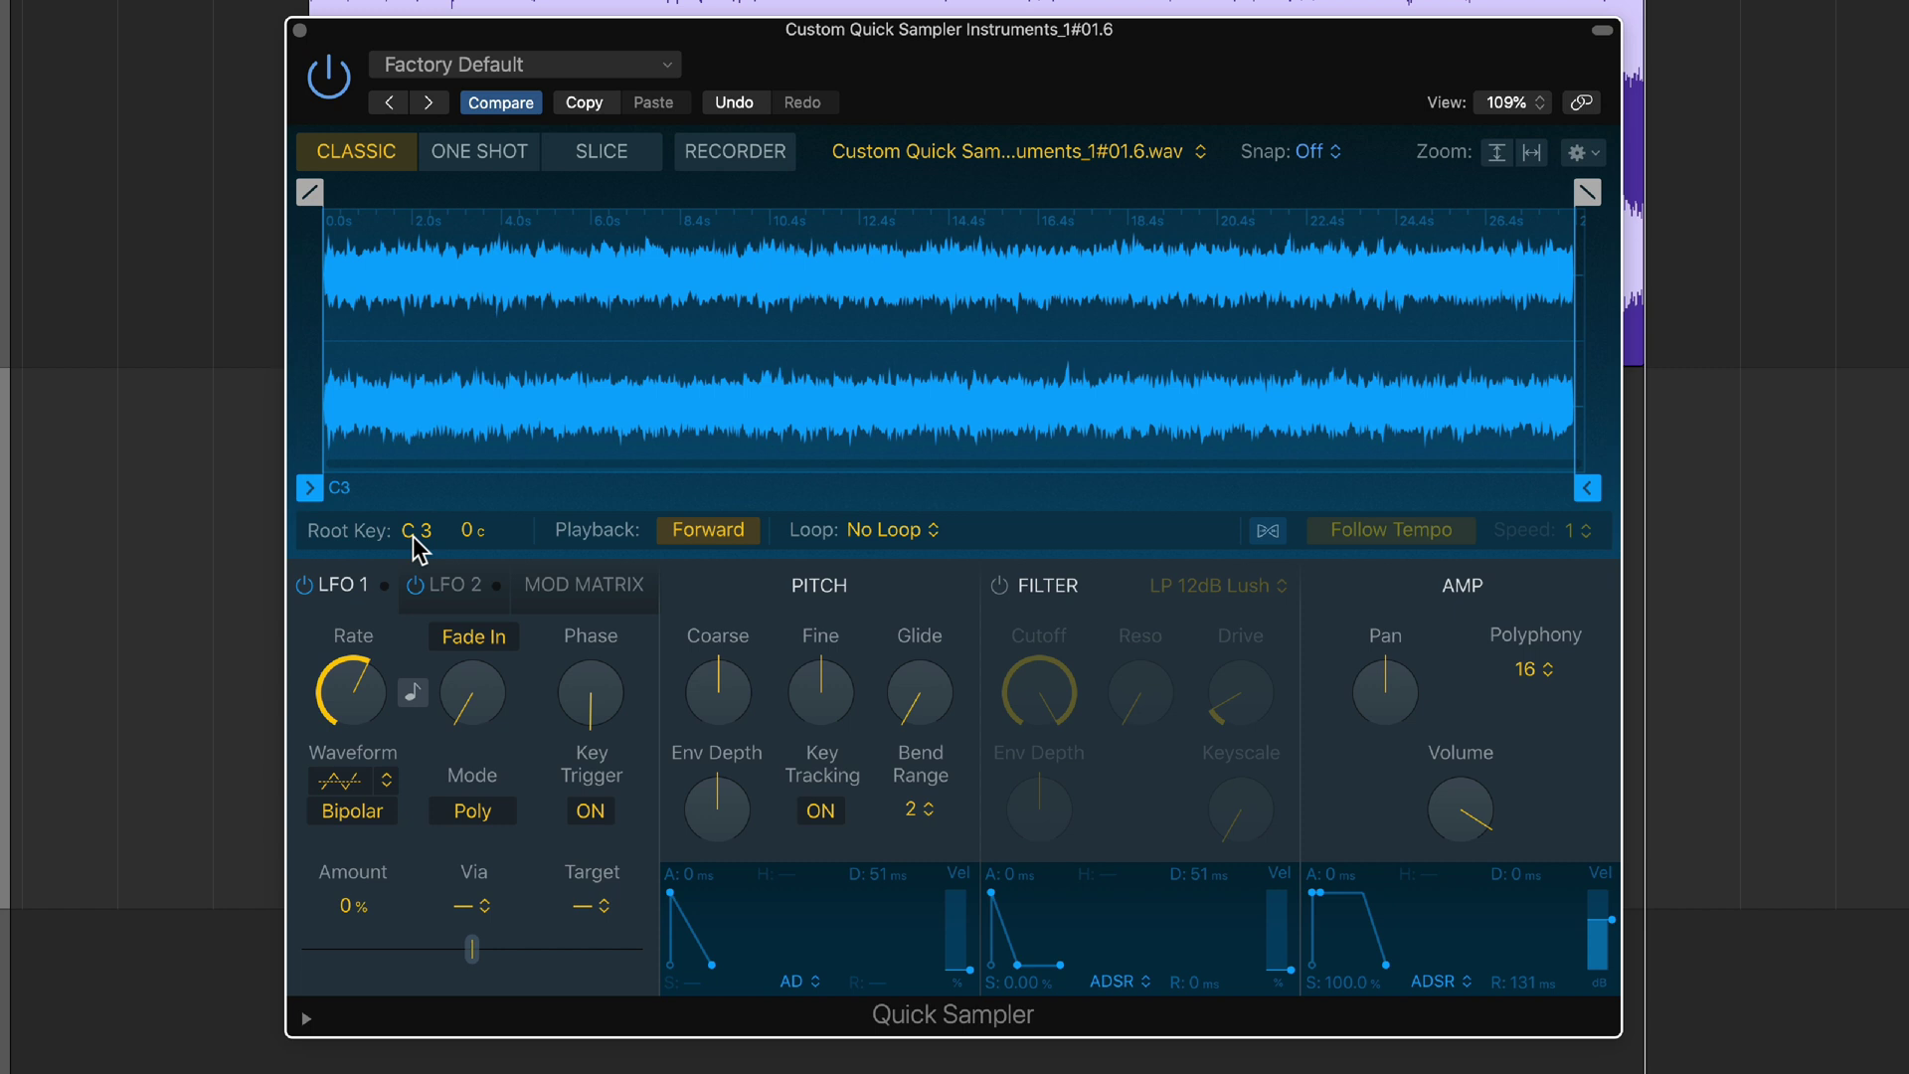
Set the sampler root key to C2, toggle playback direction, and set the loop to Forward.
{"action": "mouse_move", "coordinate": [413, 538]}
{"action": "left_mouse_down"}
{"action": "mouse_move", "coordinate": [413, 482]}
{"action": "mouse_move", "coordinate": [414, 541]}
{"action": "mouse_move", "coordinate": [414, 519]}
{"action": "left_mouse_up"}
{"action": "left_click", "coordinate": [708, 530]}
{"action": "left_click", "coordinate": [710, 532]}
{"action": "left_click", "coordinate": [710, 531]}
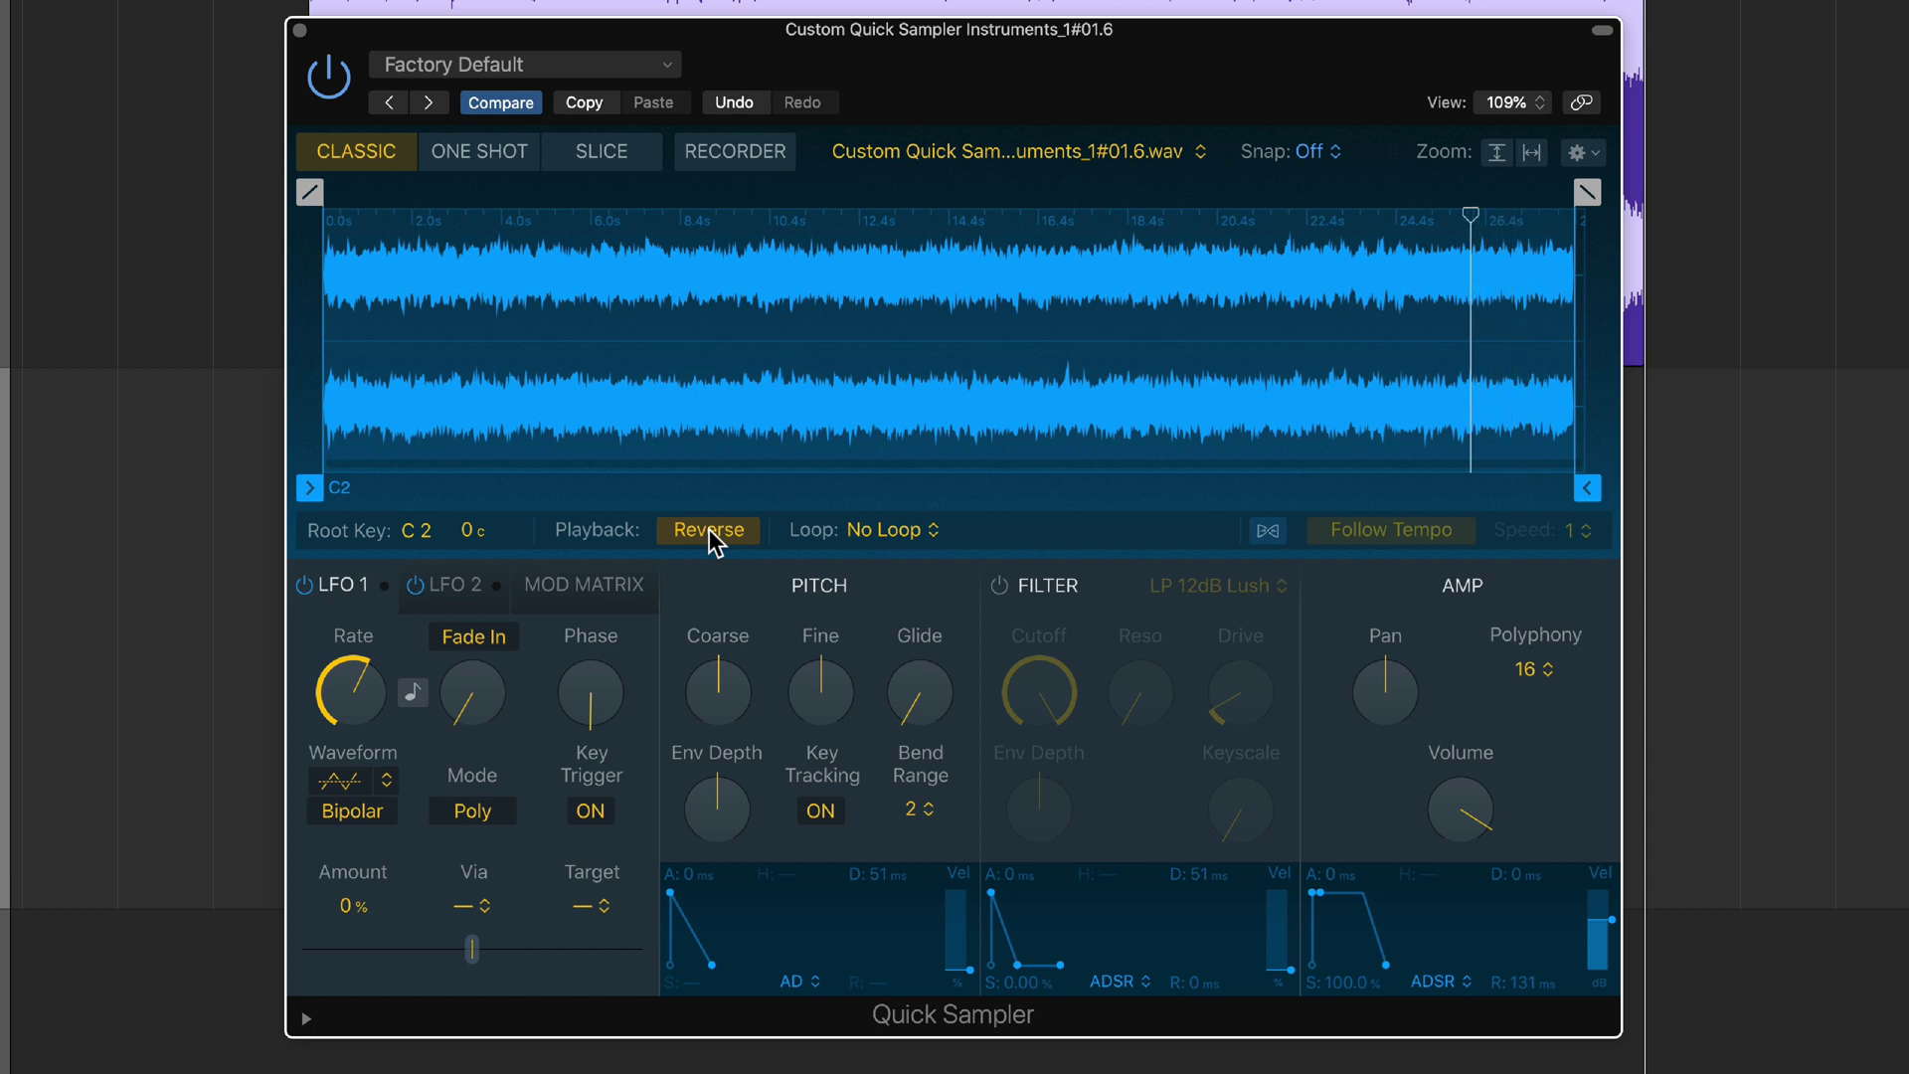
{"action": "left_click", "coordinate": [893, 537]}
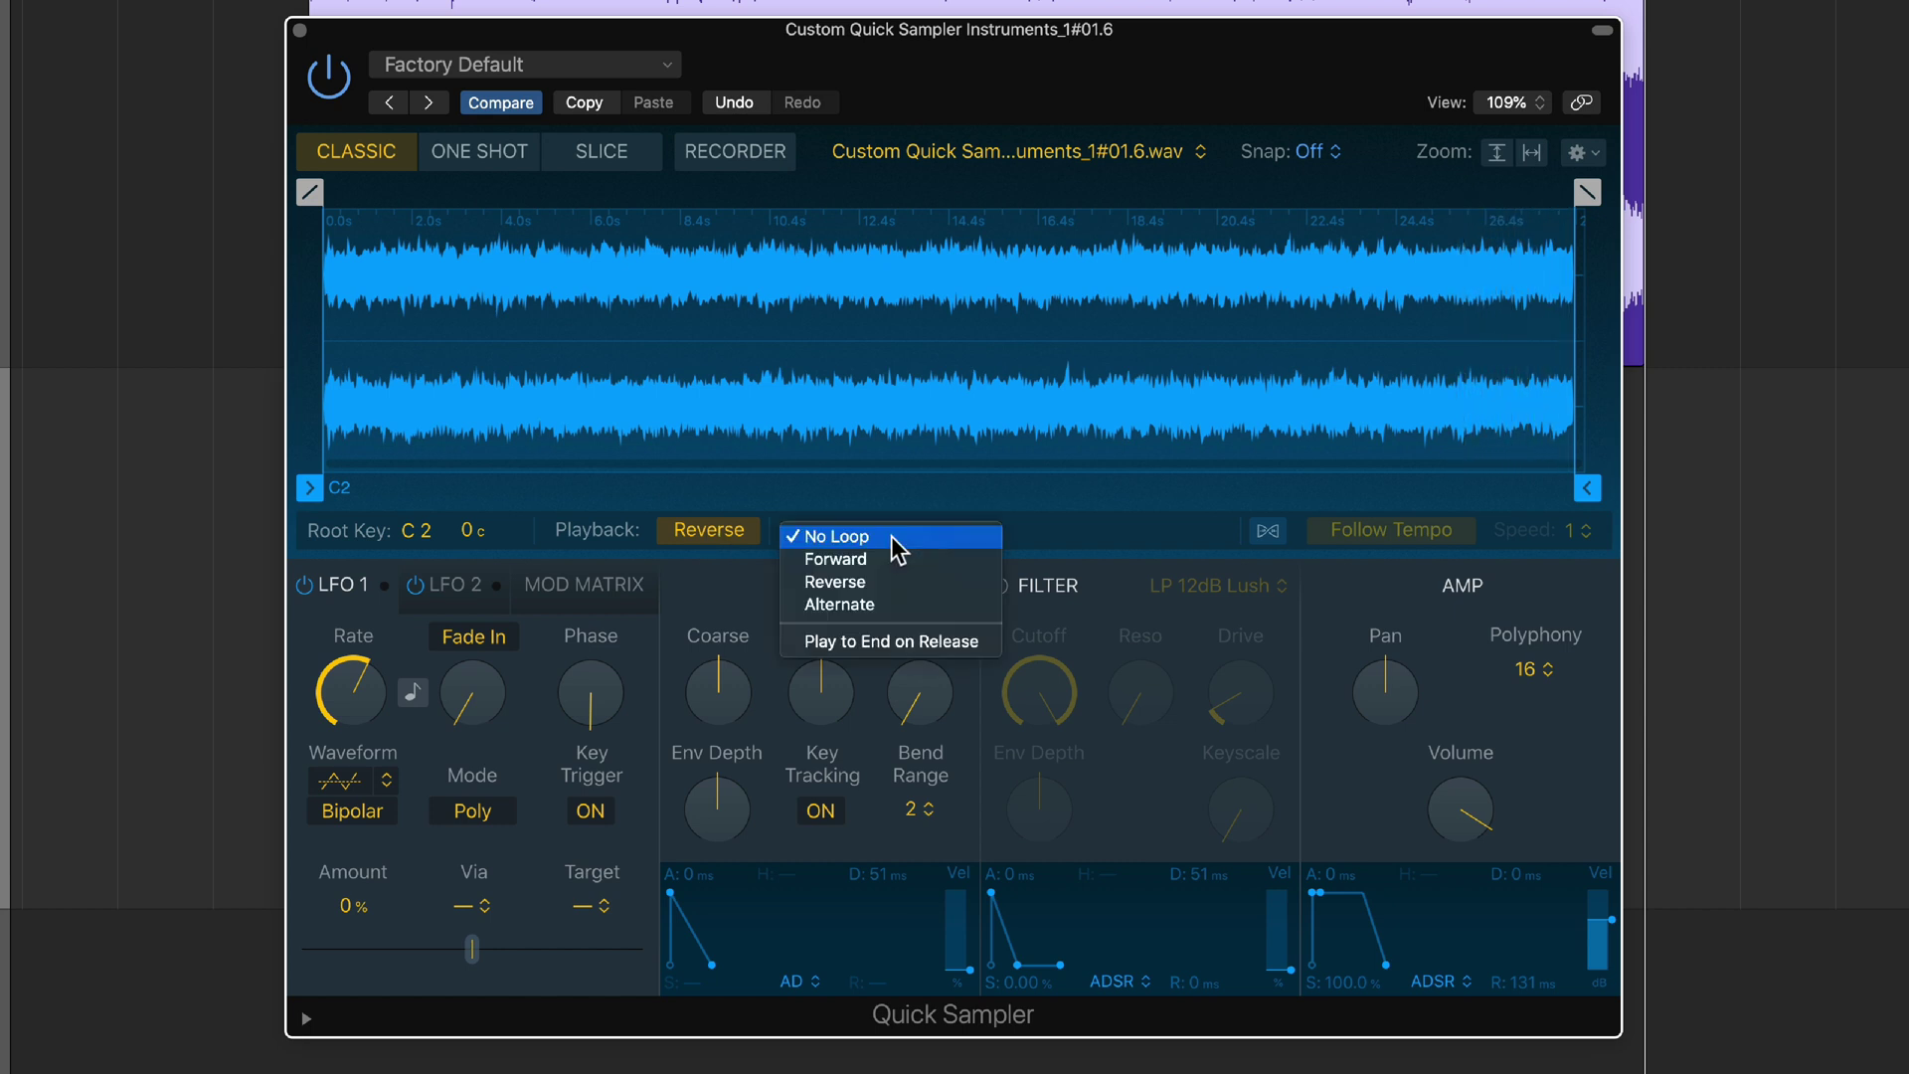
{"action": "left_click", "coordinate": [933, 562]}
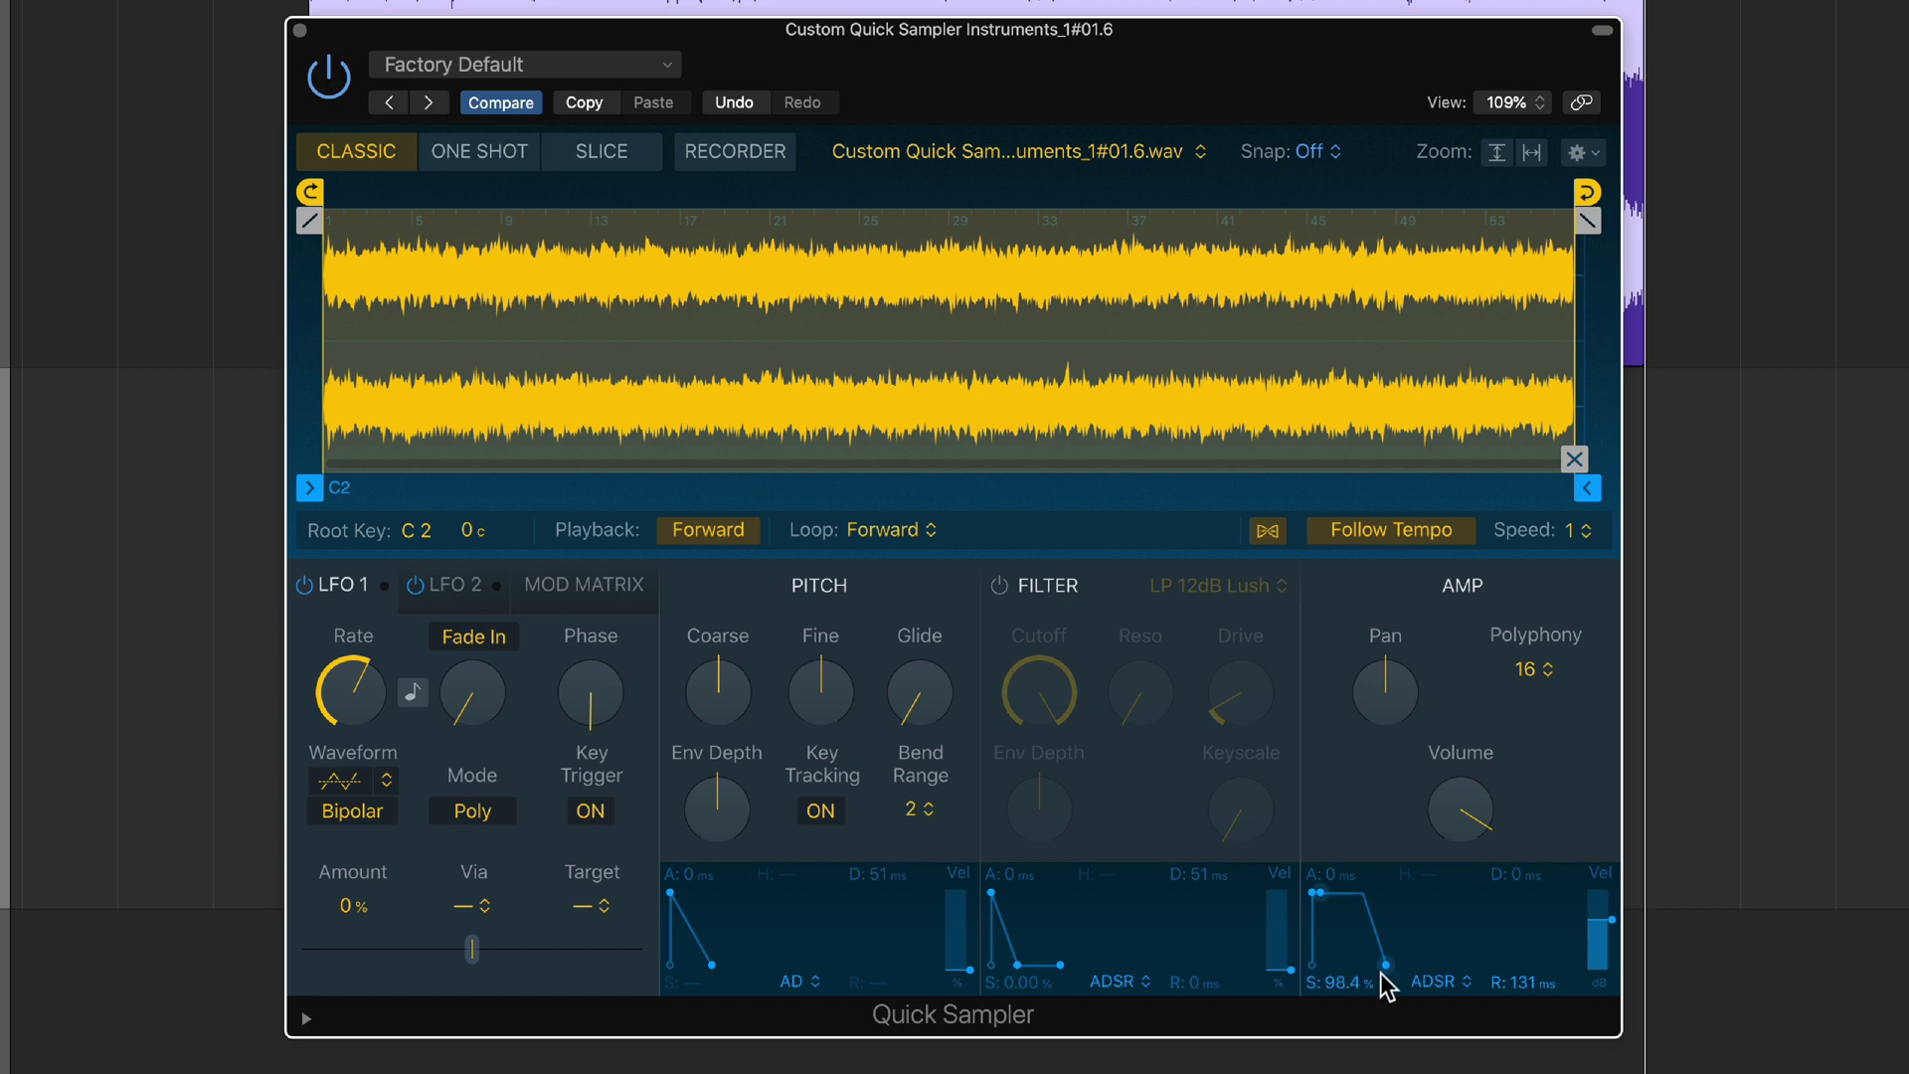
Set the amp envelope to 98.4% sustain, 1282 ms release and 281 ms attack.
{"action": "left_click_drag", "start_coordinate": [1385, 965], "coordinate": [1428, 970]}
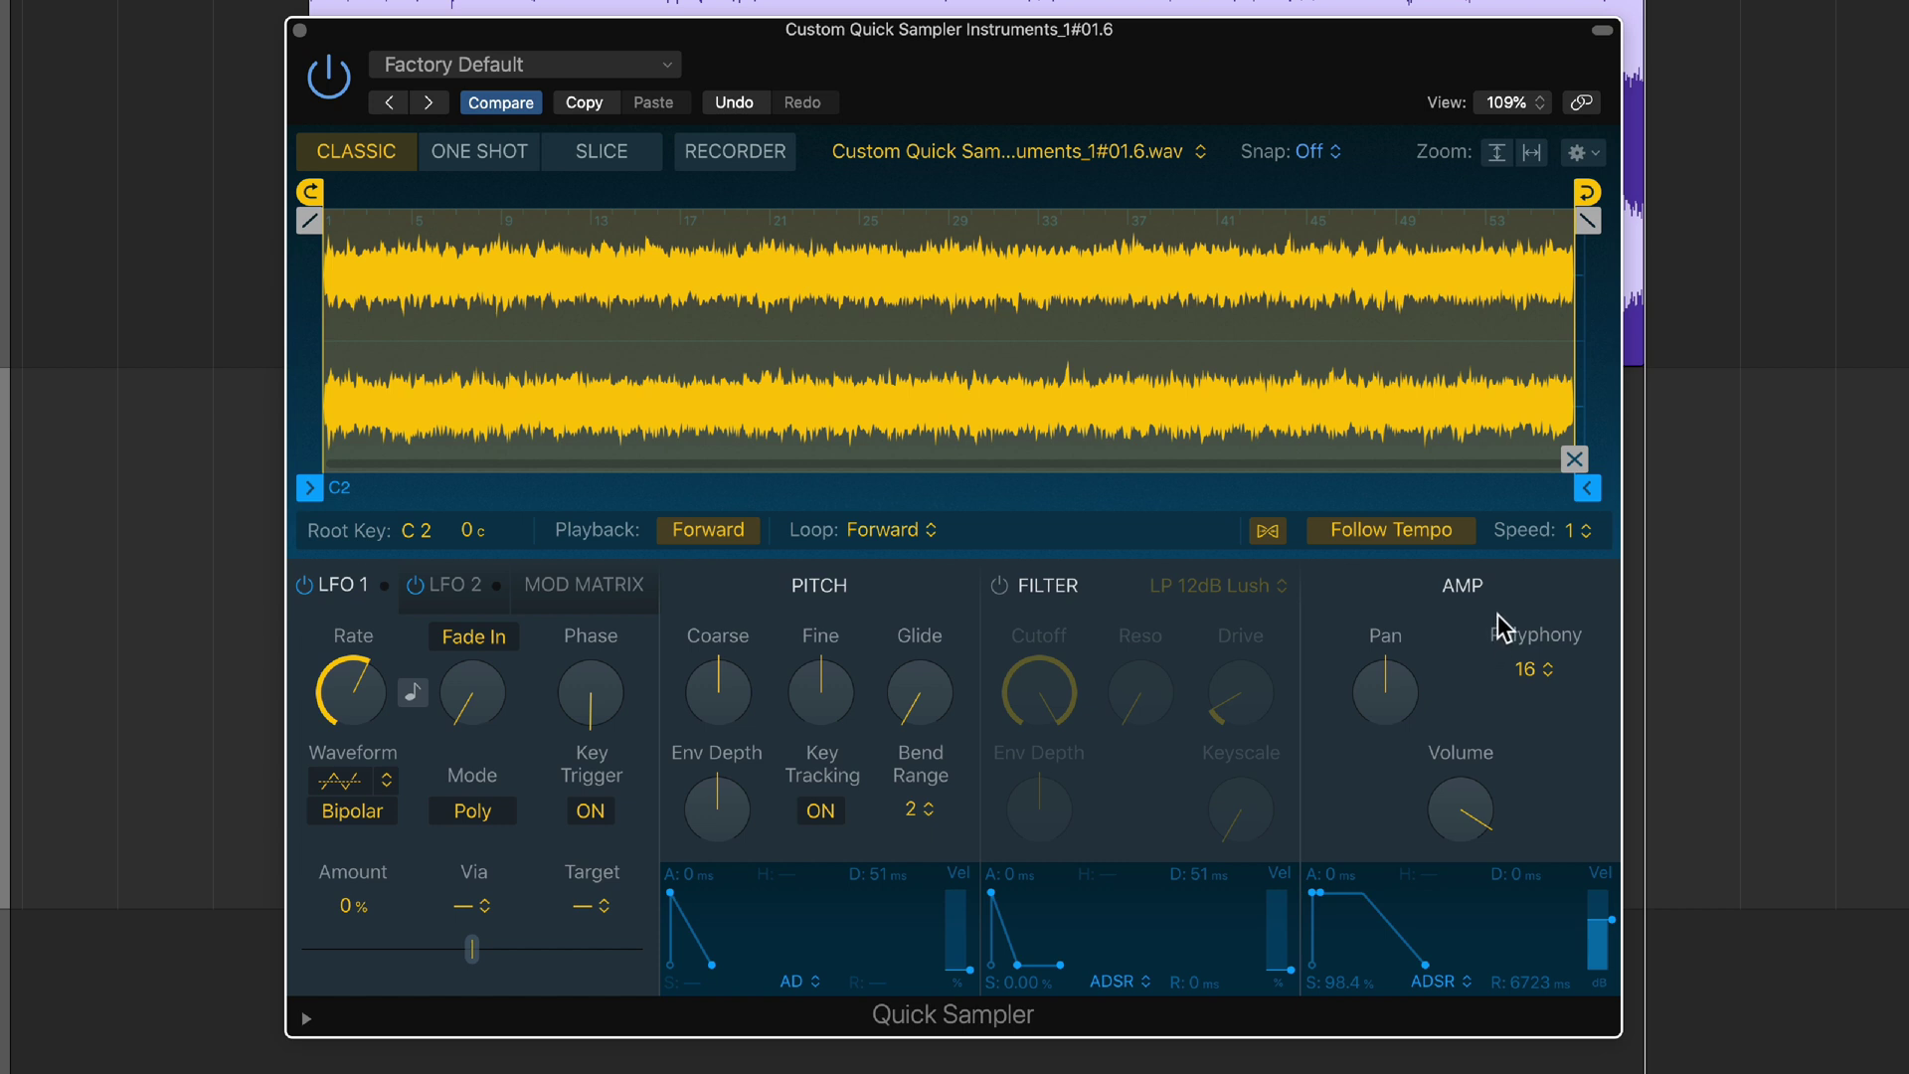
{"action": "left_click_drag", "start_coordinate": [1426, 965], "coordinate": [1395, 979]}
{"action": "left_click_drag", "start_coordinate": [1395, 977], "coordinate": [1401, 968]}
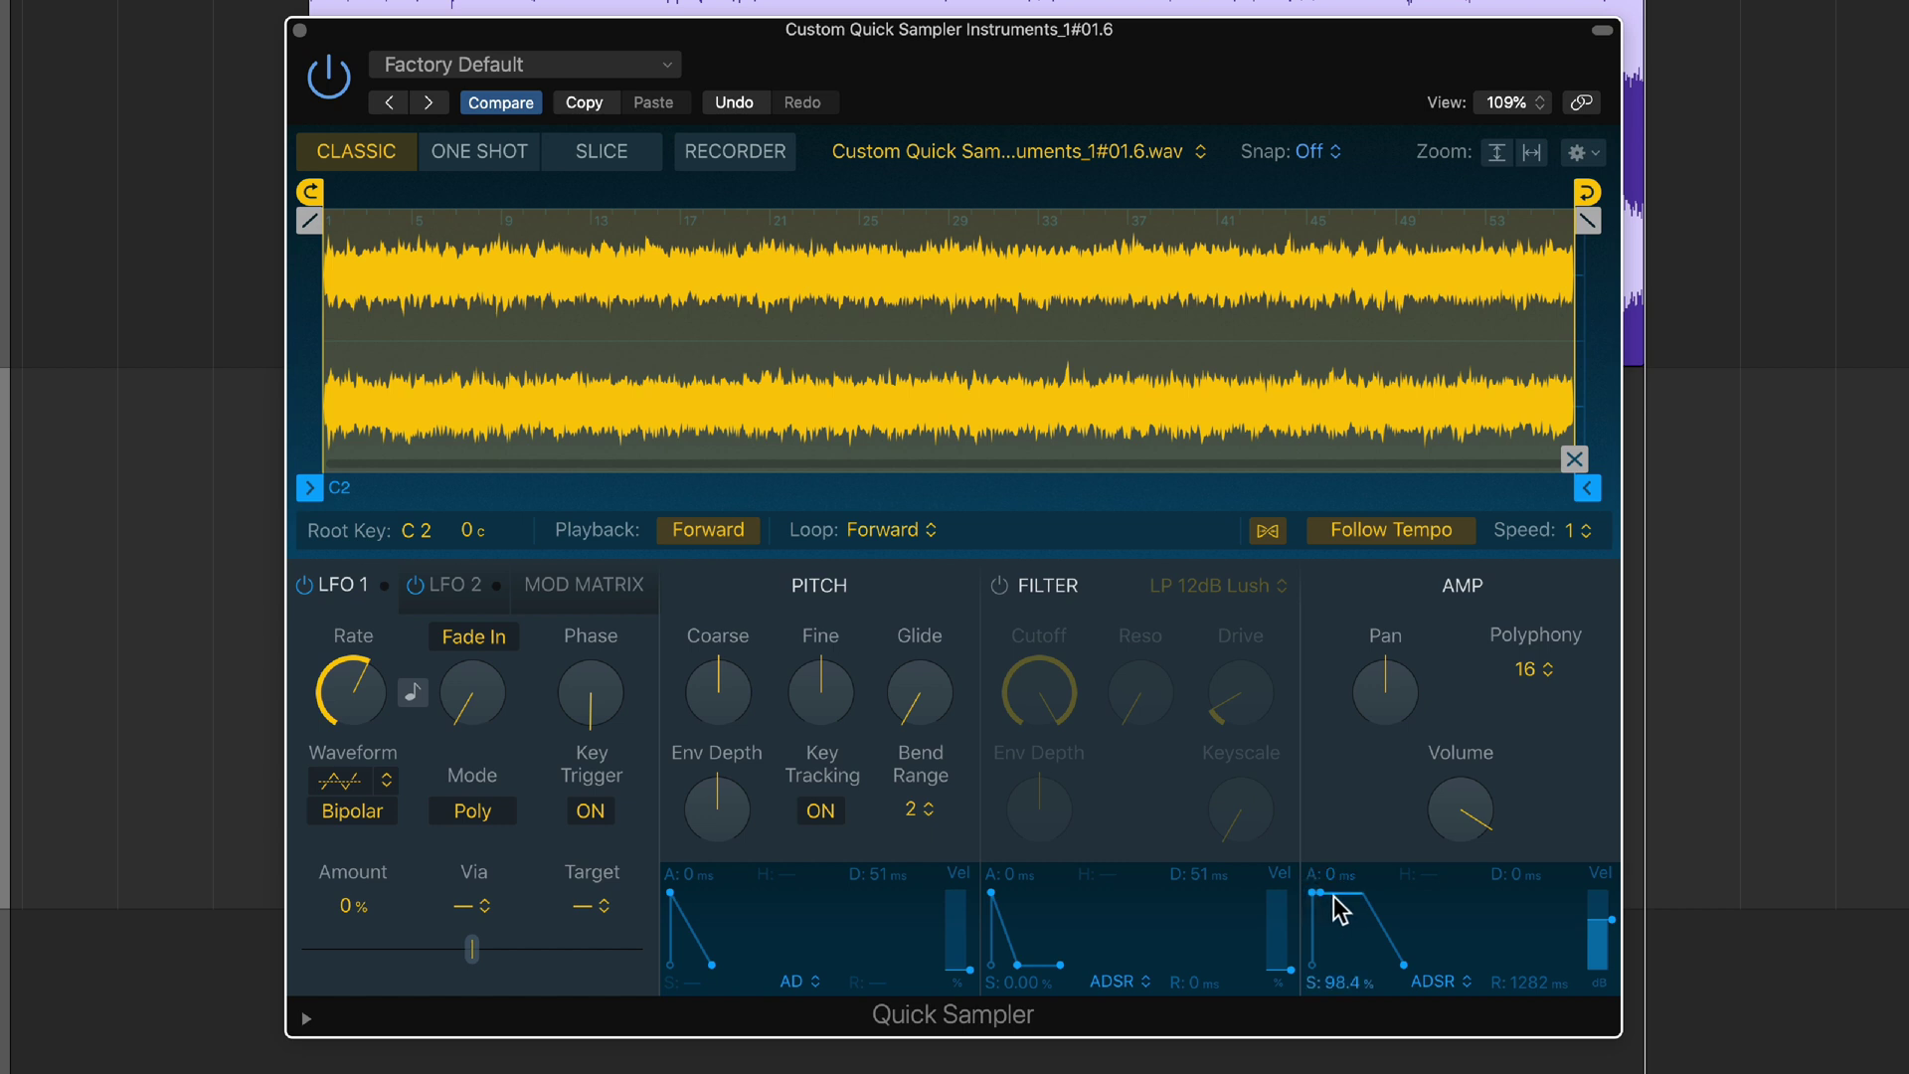
{"action": "left_click_drag", "start_coordinate": [1316, 898], "coordinate": [1340, 896]}
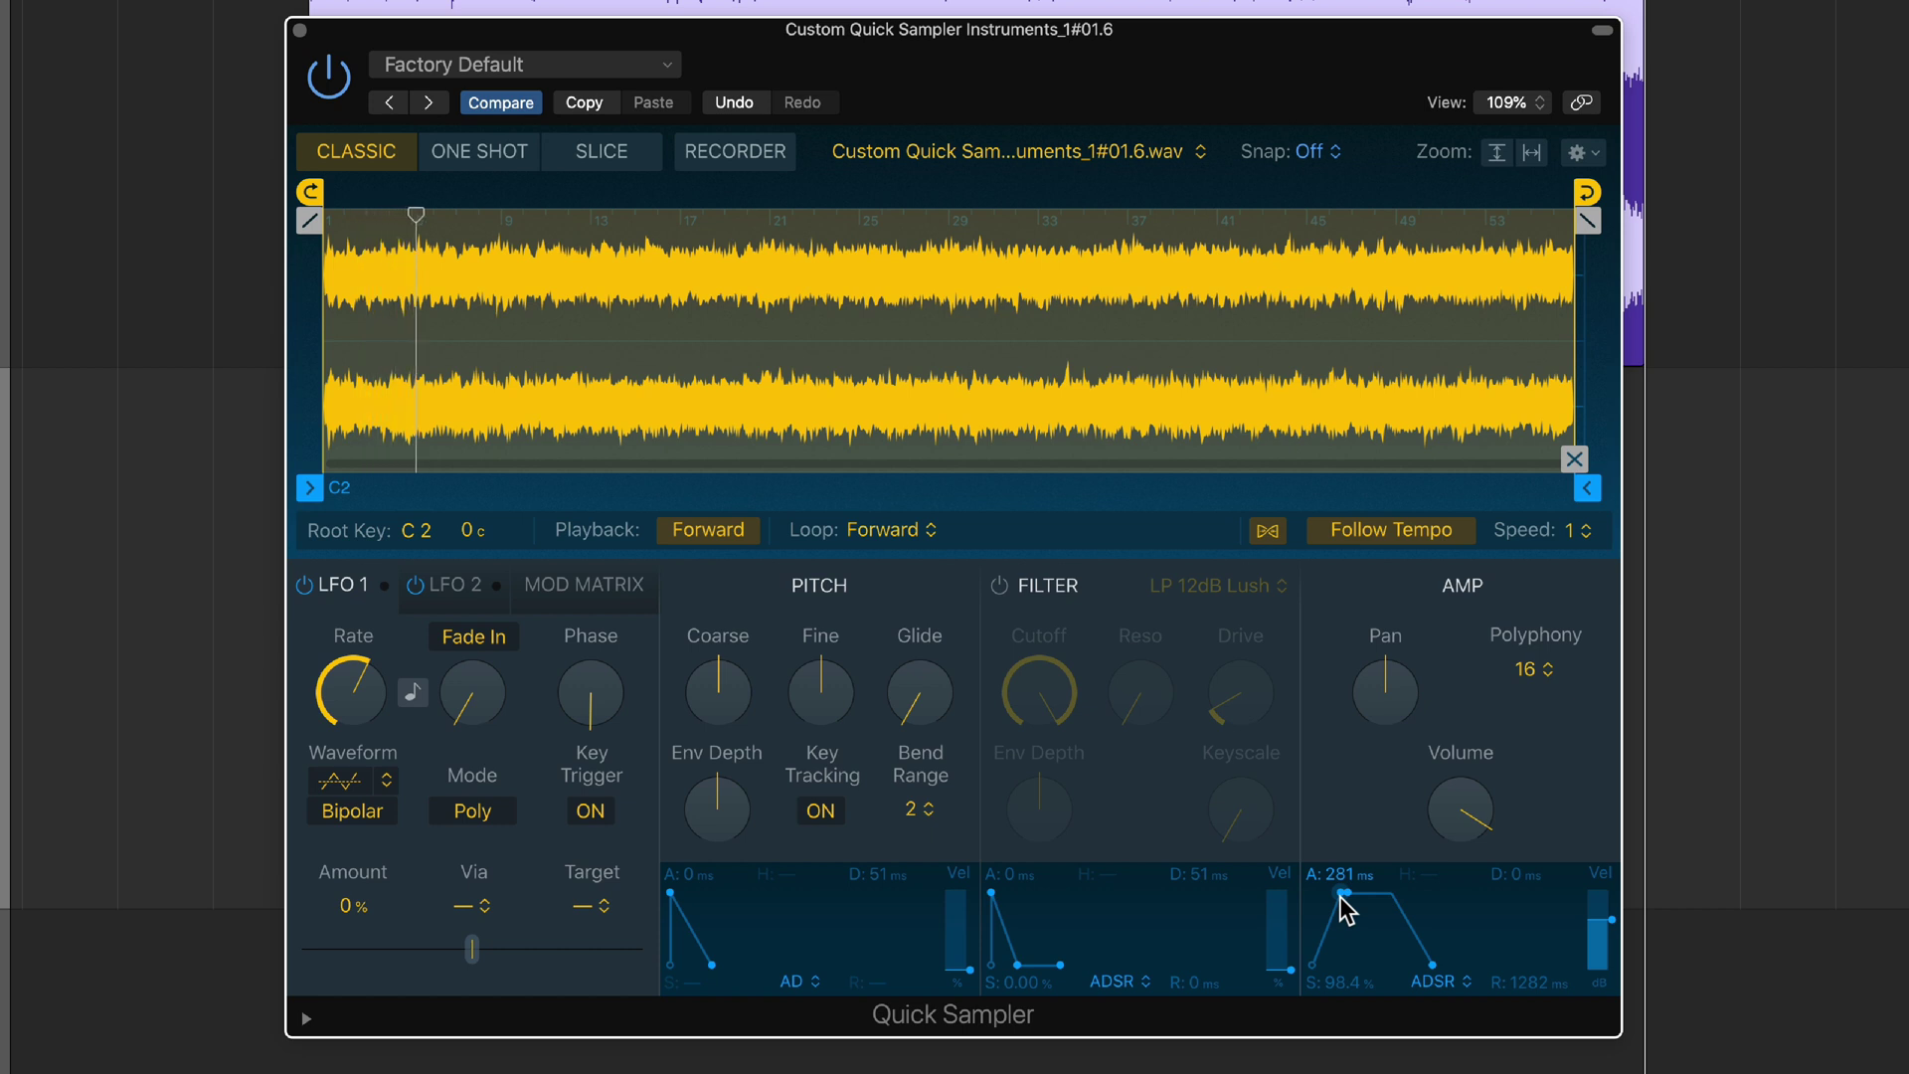
Turn on the sampler filter, try BP 6dB Creamy, and sweep the cutoff to about 66%.
{"action": "left_click", "coordinate": [999, 586]}
{"action": "left_click_drag", "start_coordinate": [1022, 682], "coordinate": [1009, 807]}
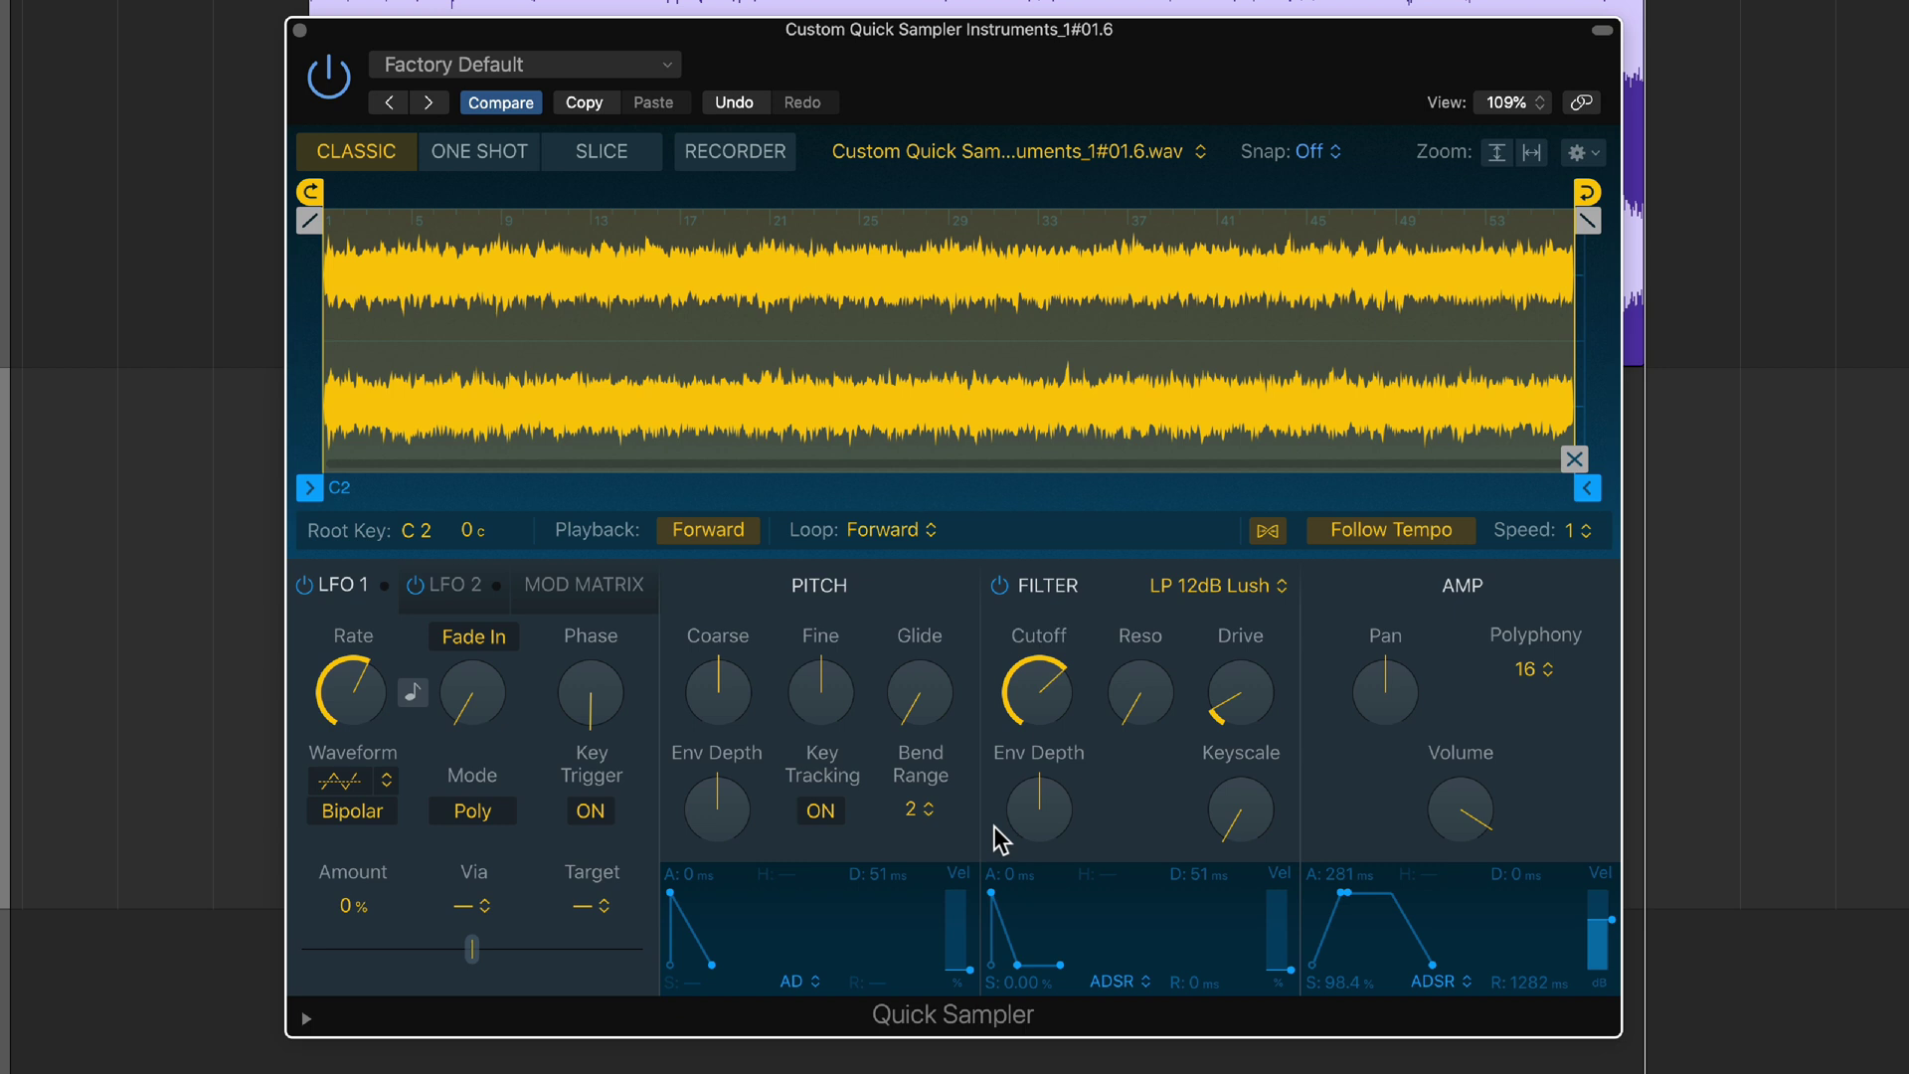
{"action": "left_click", "coordinate": [1193, 587]}
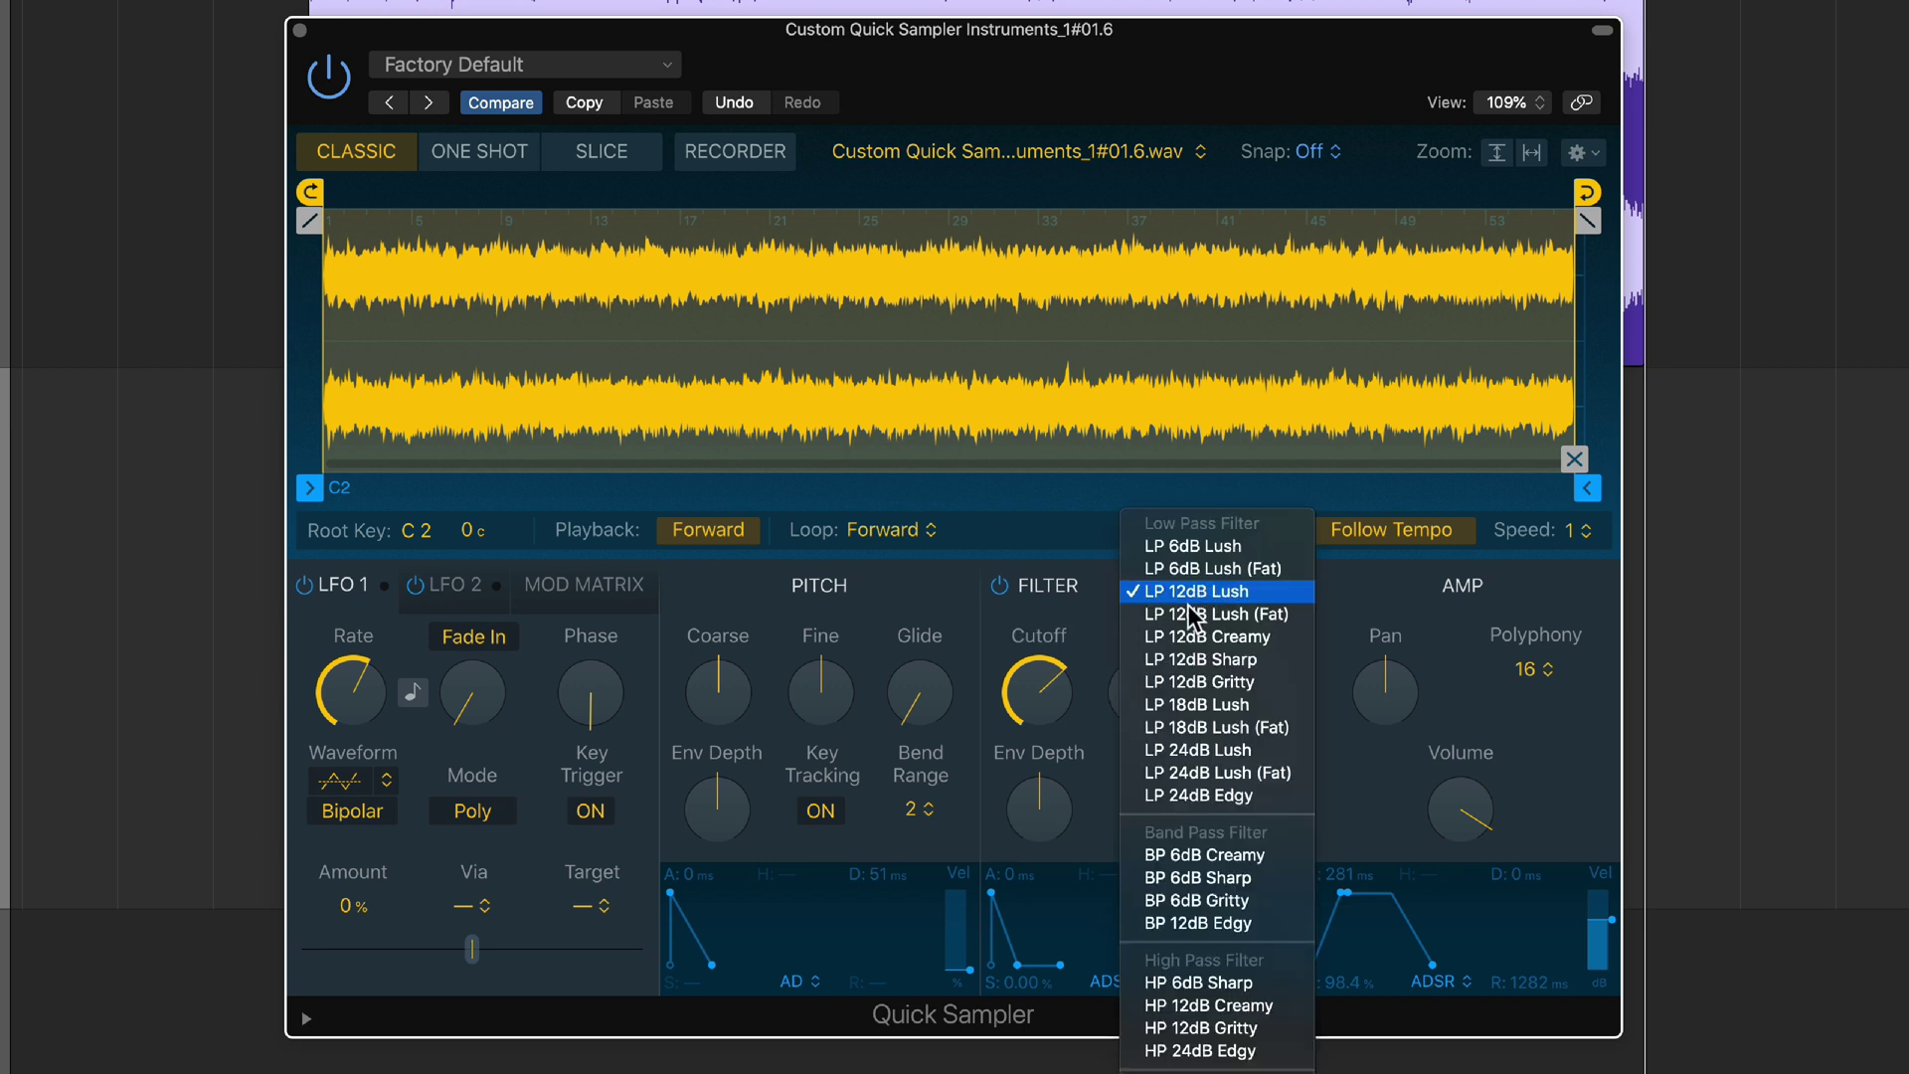
{"action": "left_click", "coordinate": [1286, 865]}
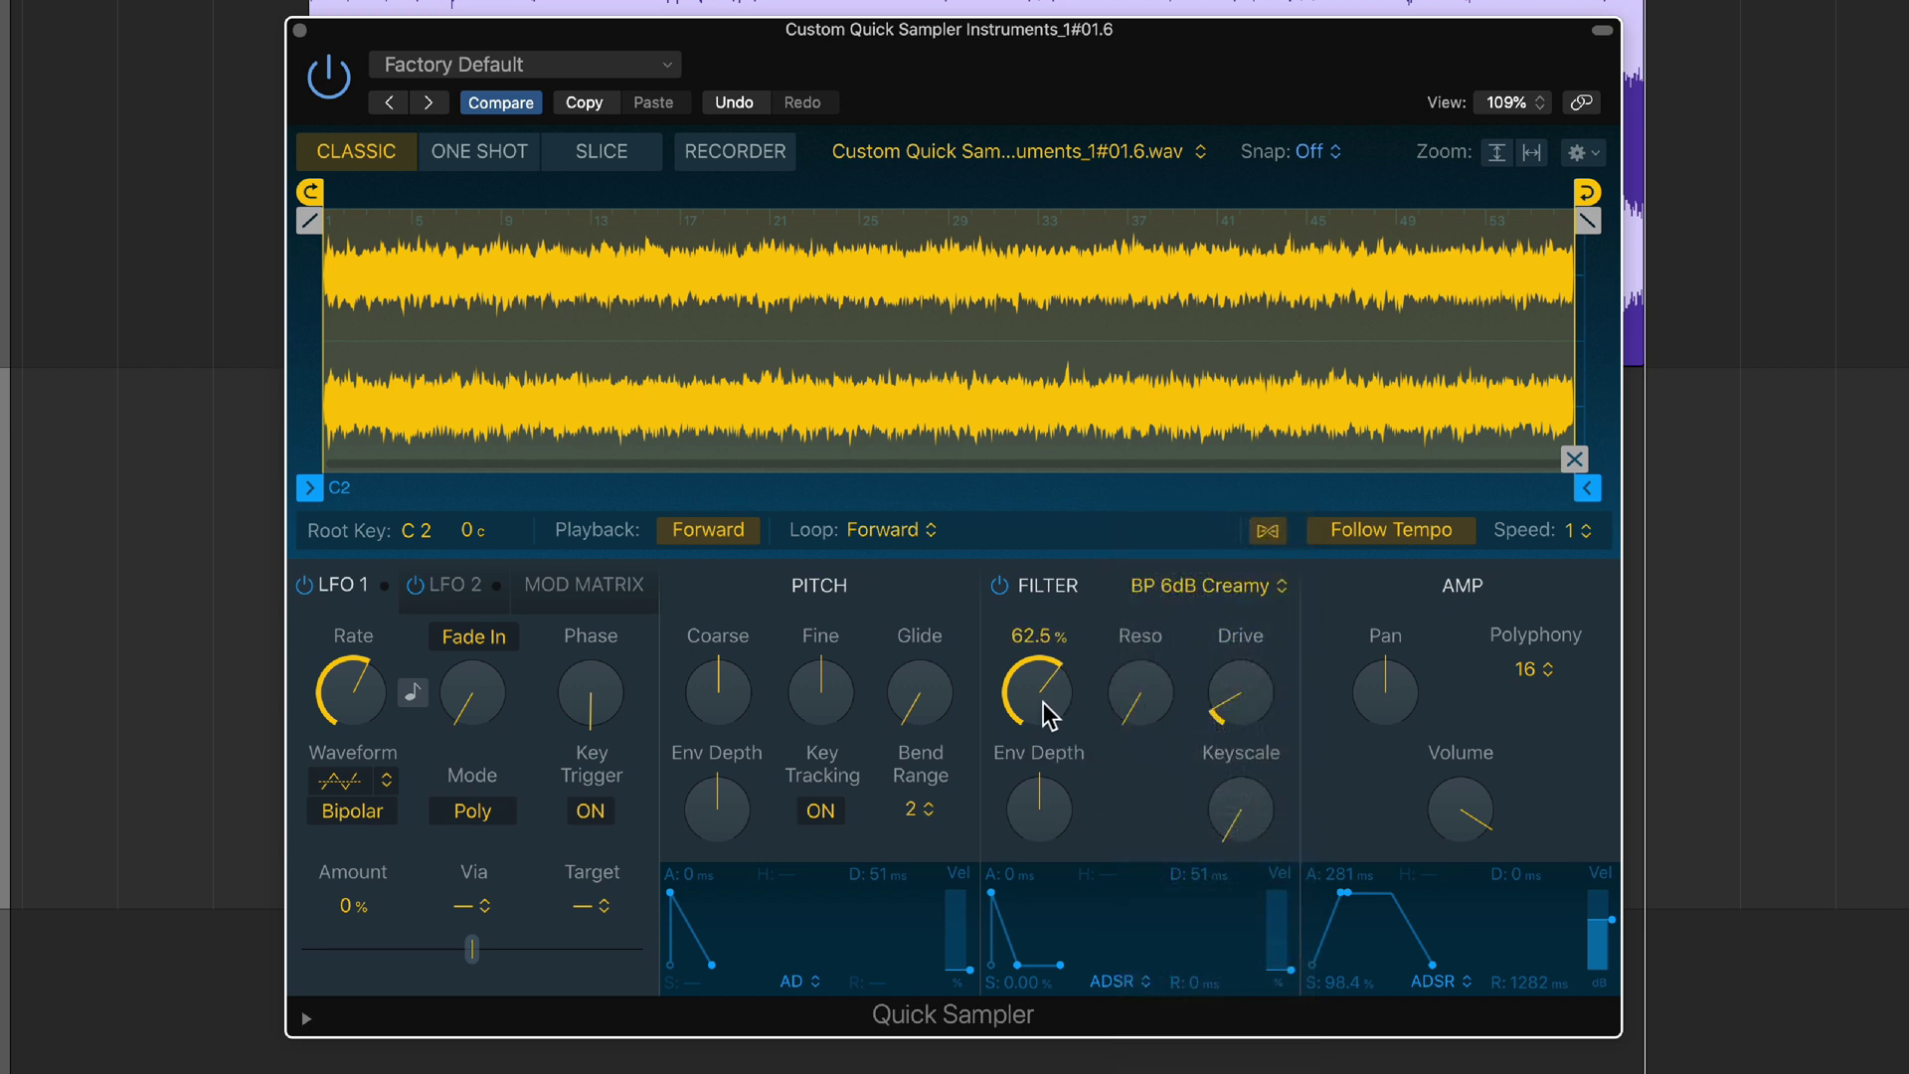
{"action": "mouse_move", "coordinate": [1044, 698]}
{"action": "left_mouse_down"}
{"action": "mouse_move", "coordinate": [1034, 766]}
{"action": "mouse_move", "coordinate": [1048, 653]}
{"action": "mouse_move", "coordinate": [1052, 720]}
{"action": "left_mouse_up"}
Lower amp velocity sensitivity, raise sampler volume to +5 dB, and allow 32 voices of polyphony.
{"action": "left_click_drag", "start_coordinate": [1611, 920], "coordinate": [1607, 958]}
{"action": "left_click_drag", "start_coordinate": [1478, 832], "coordinate": [1471, 808]}
{"action": "left_click", "coordinate": [1548, 679]}
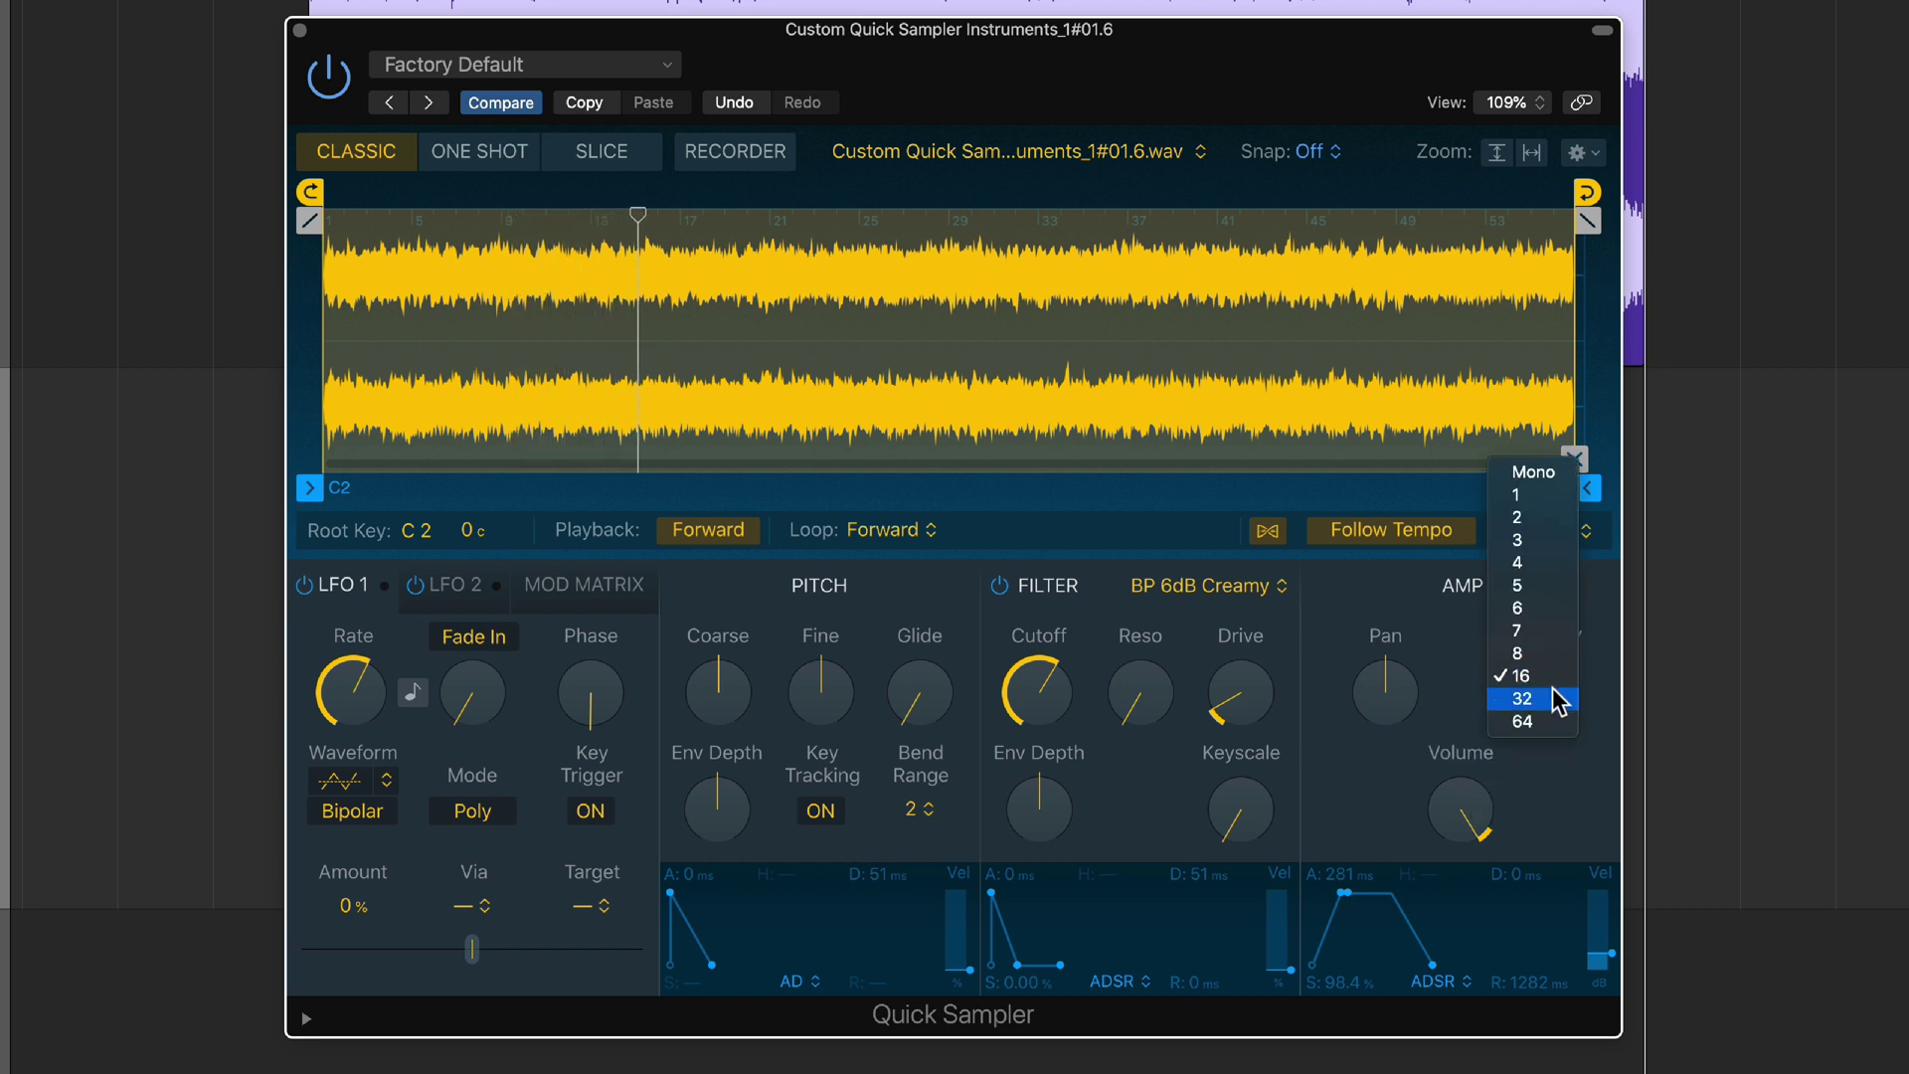
{"action": "left_click", "coordinate": [1558, 695]}
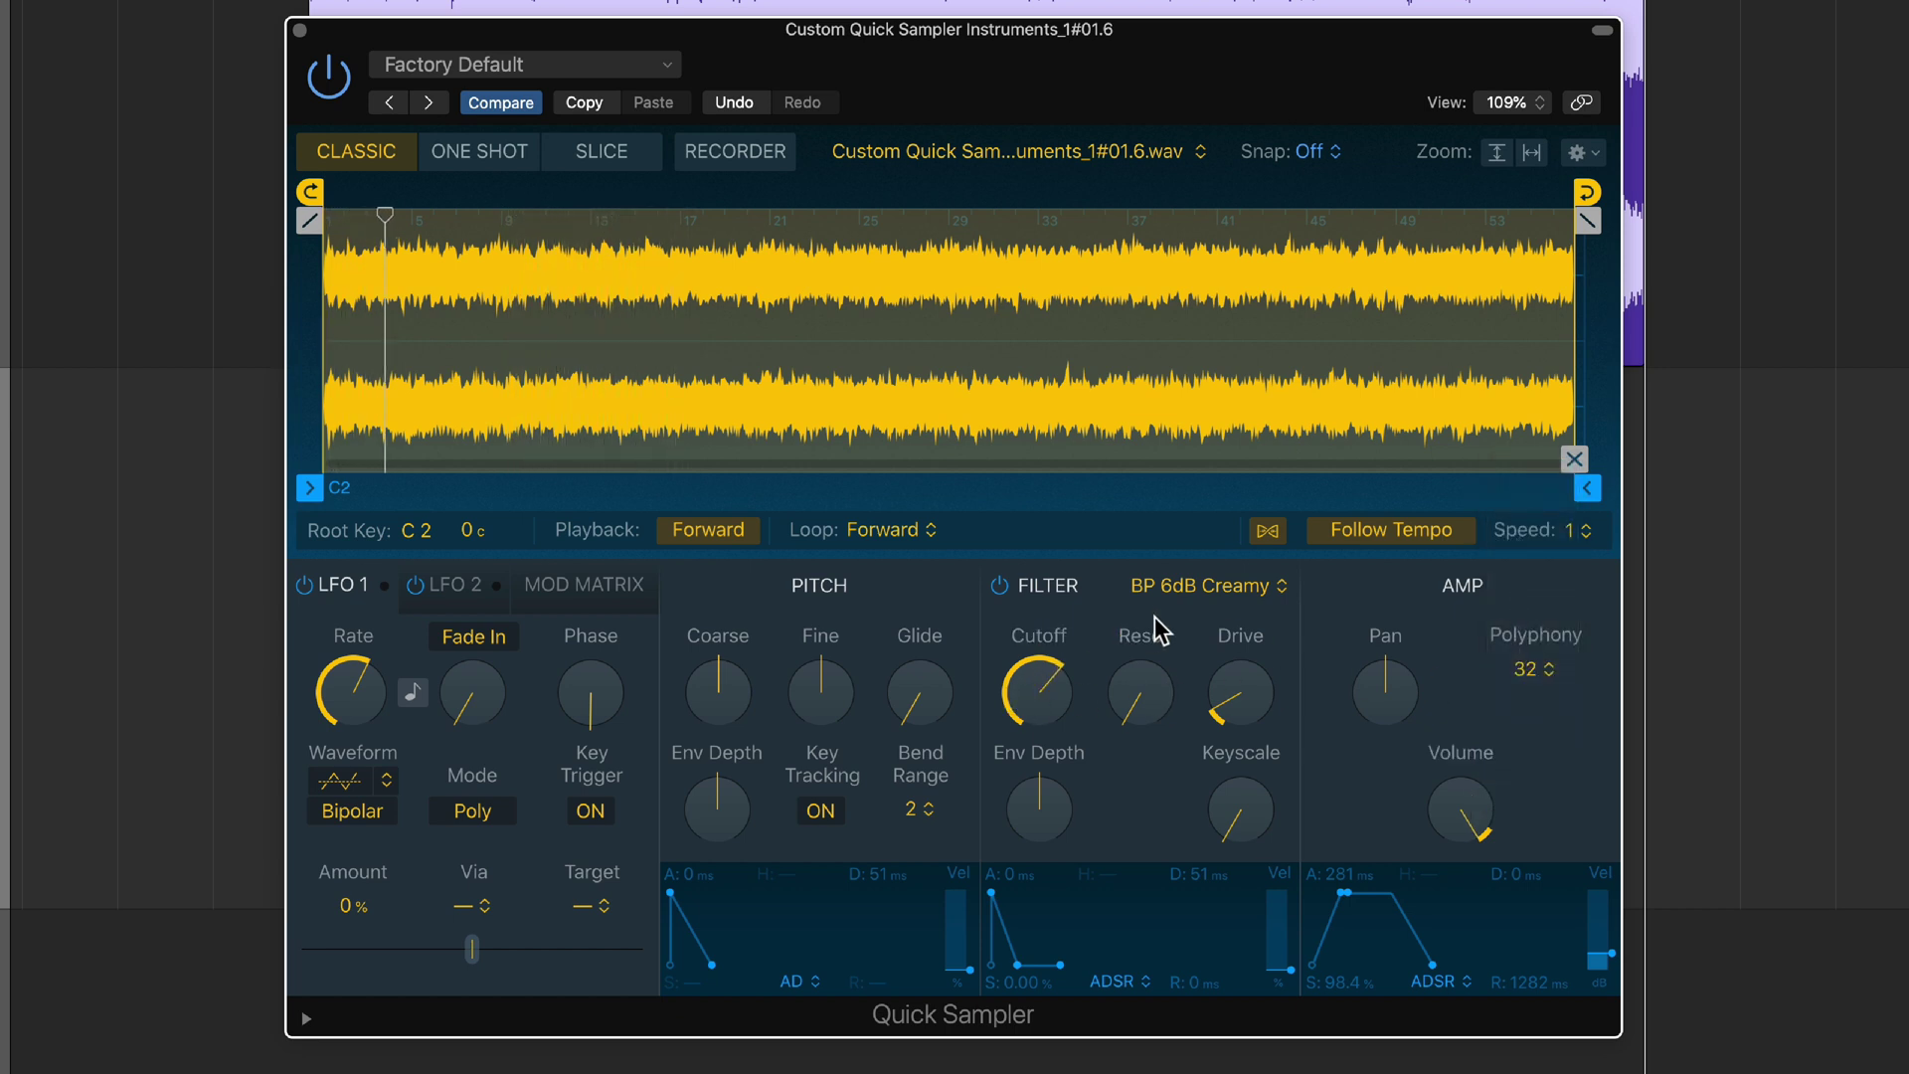
Switch the filter to LP 12dB Creamy and add resonance with cutoff at 57.6%.
{"action": "left_click", "coordinate": [1183, 587]}
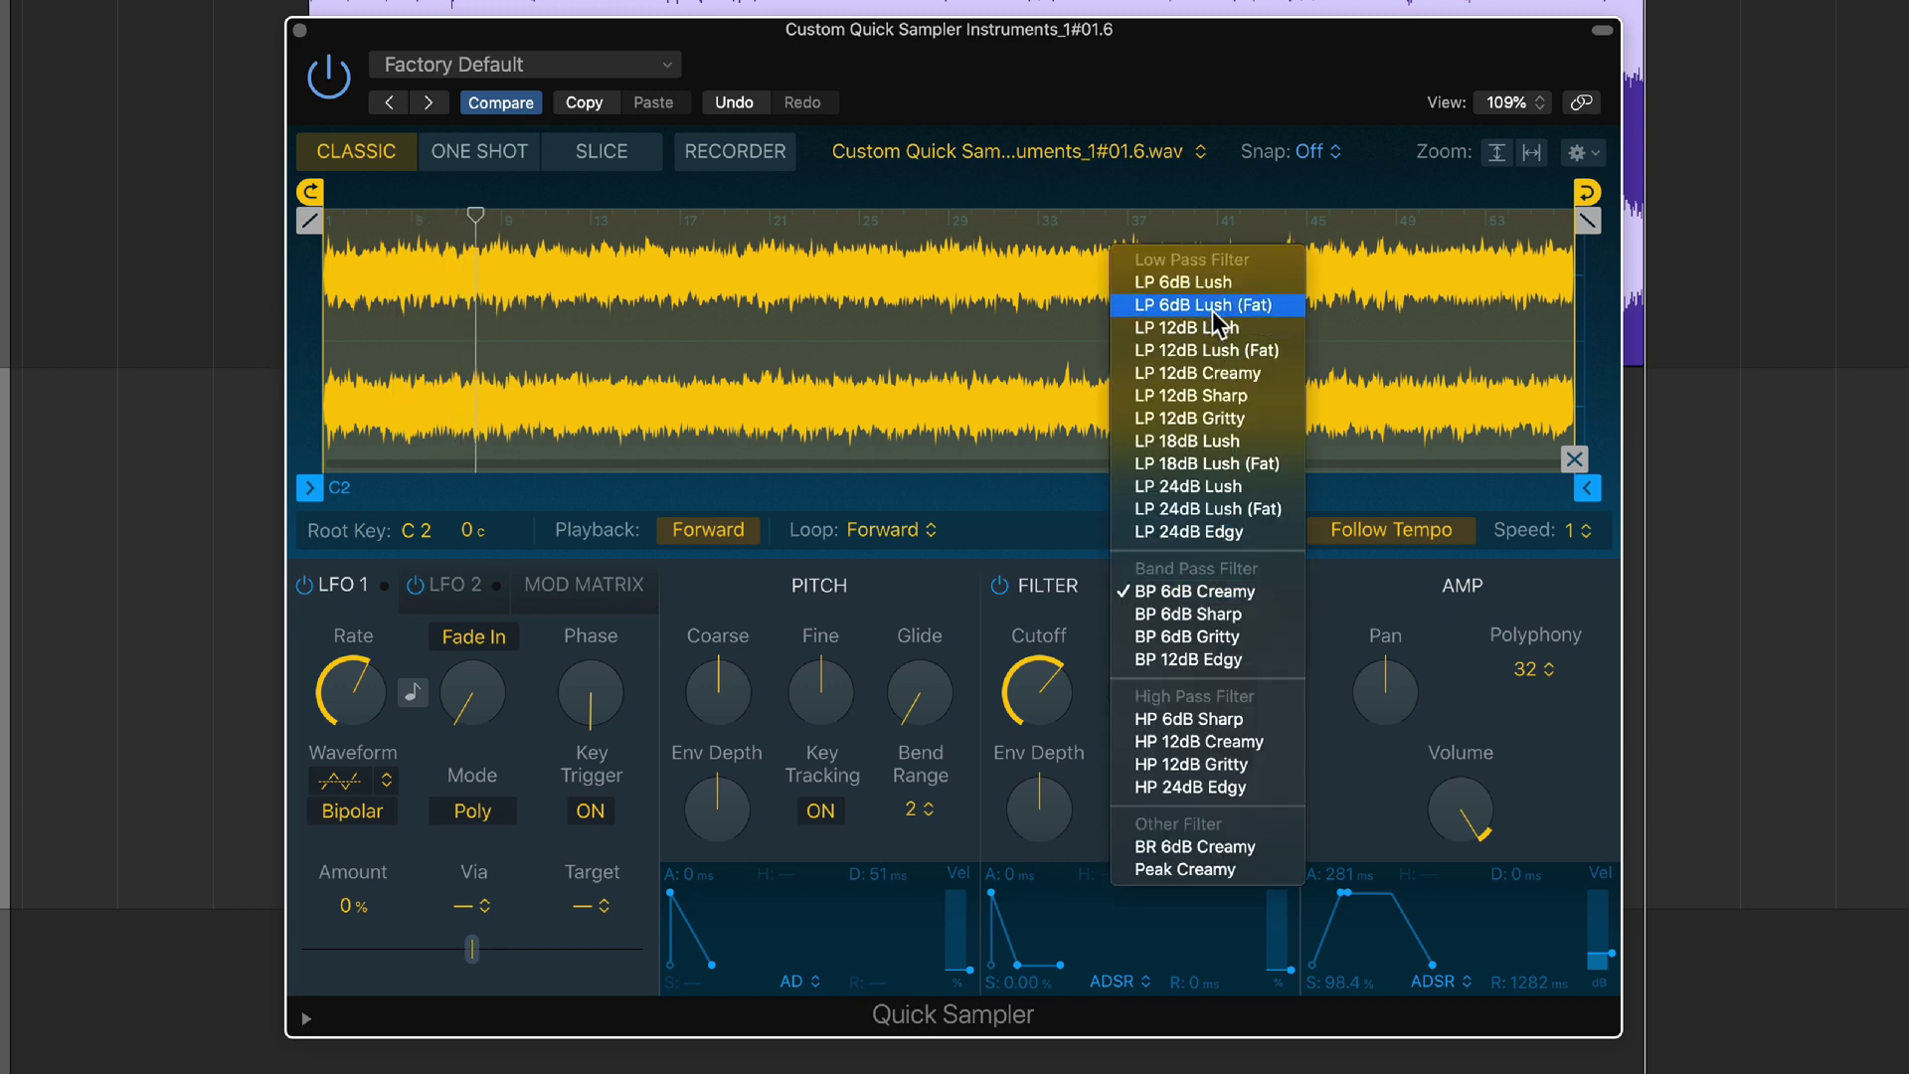
{"action": "left_click", "coordinate": [1258, 373]}
{"action": "left_click_drag", "start_coordinate": [1083, 724], "coordinate": [1109, 565]}
{"action": "mouse_move", "coordinate": [1039, 672]}
{"action": "left_mouse_down"}
{"action": "mouse_move", "coordinate": [1014, 825]}
{"action": "mouse_move", "coordinate": [1037, 680]}
{"action": "left_mouse_up"}
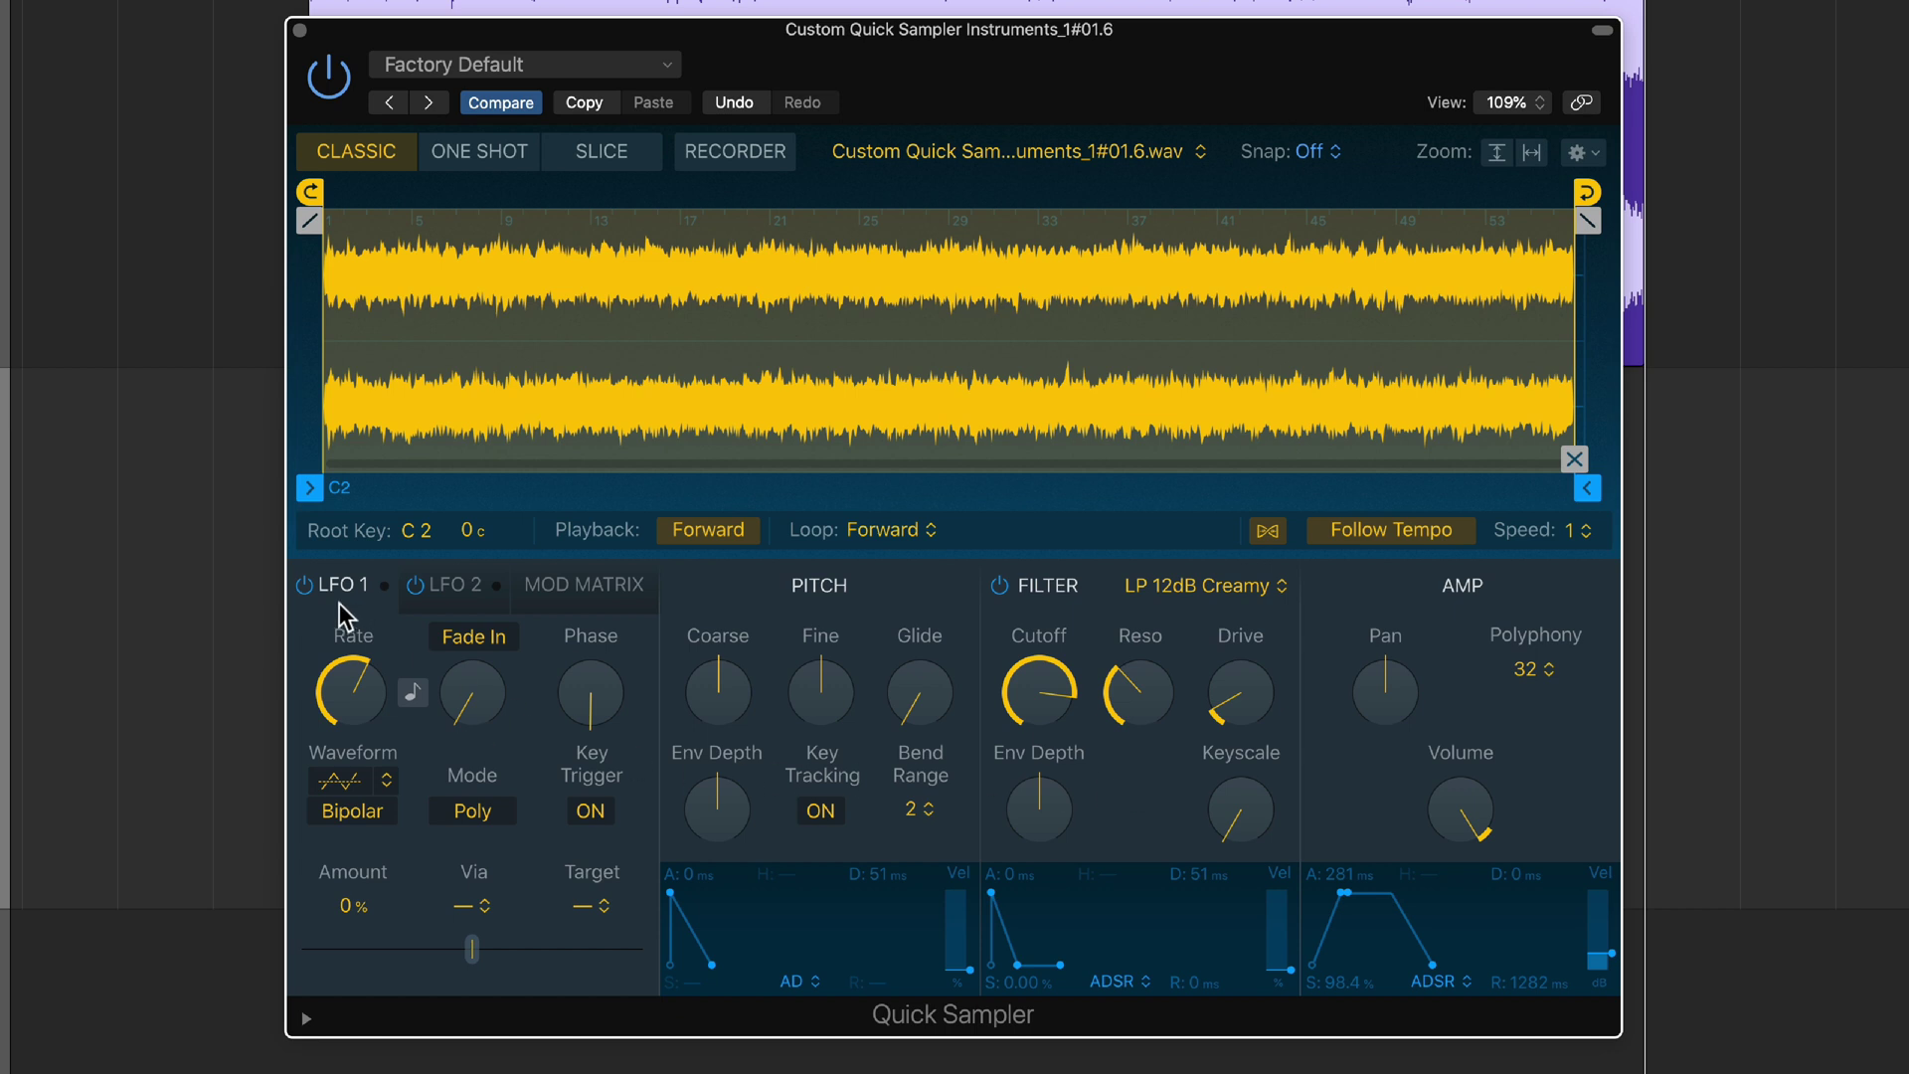
Lower cutoff to about 72%, then route LFO 1 to Filter Cutoff at +24.9% with a new rate.
{"action": "left_click_drag", "start_coordinate": [1039, 686], "coordinate": [1033, 731]}
{"action": "left_click", "coordinate": [595, 907]}
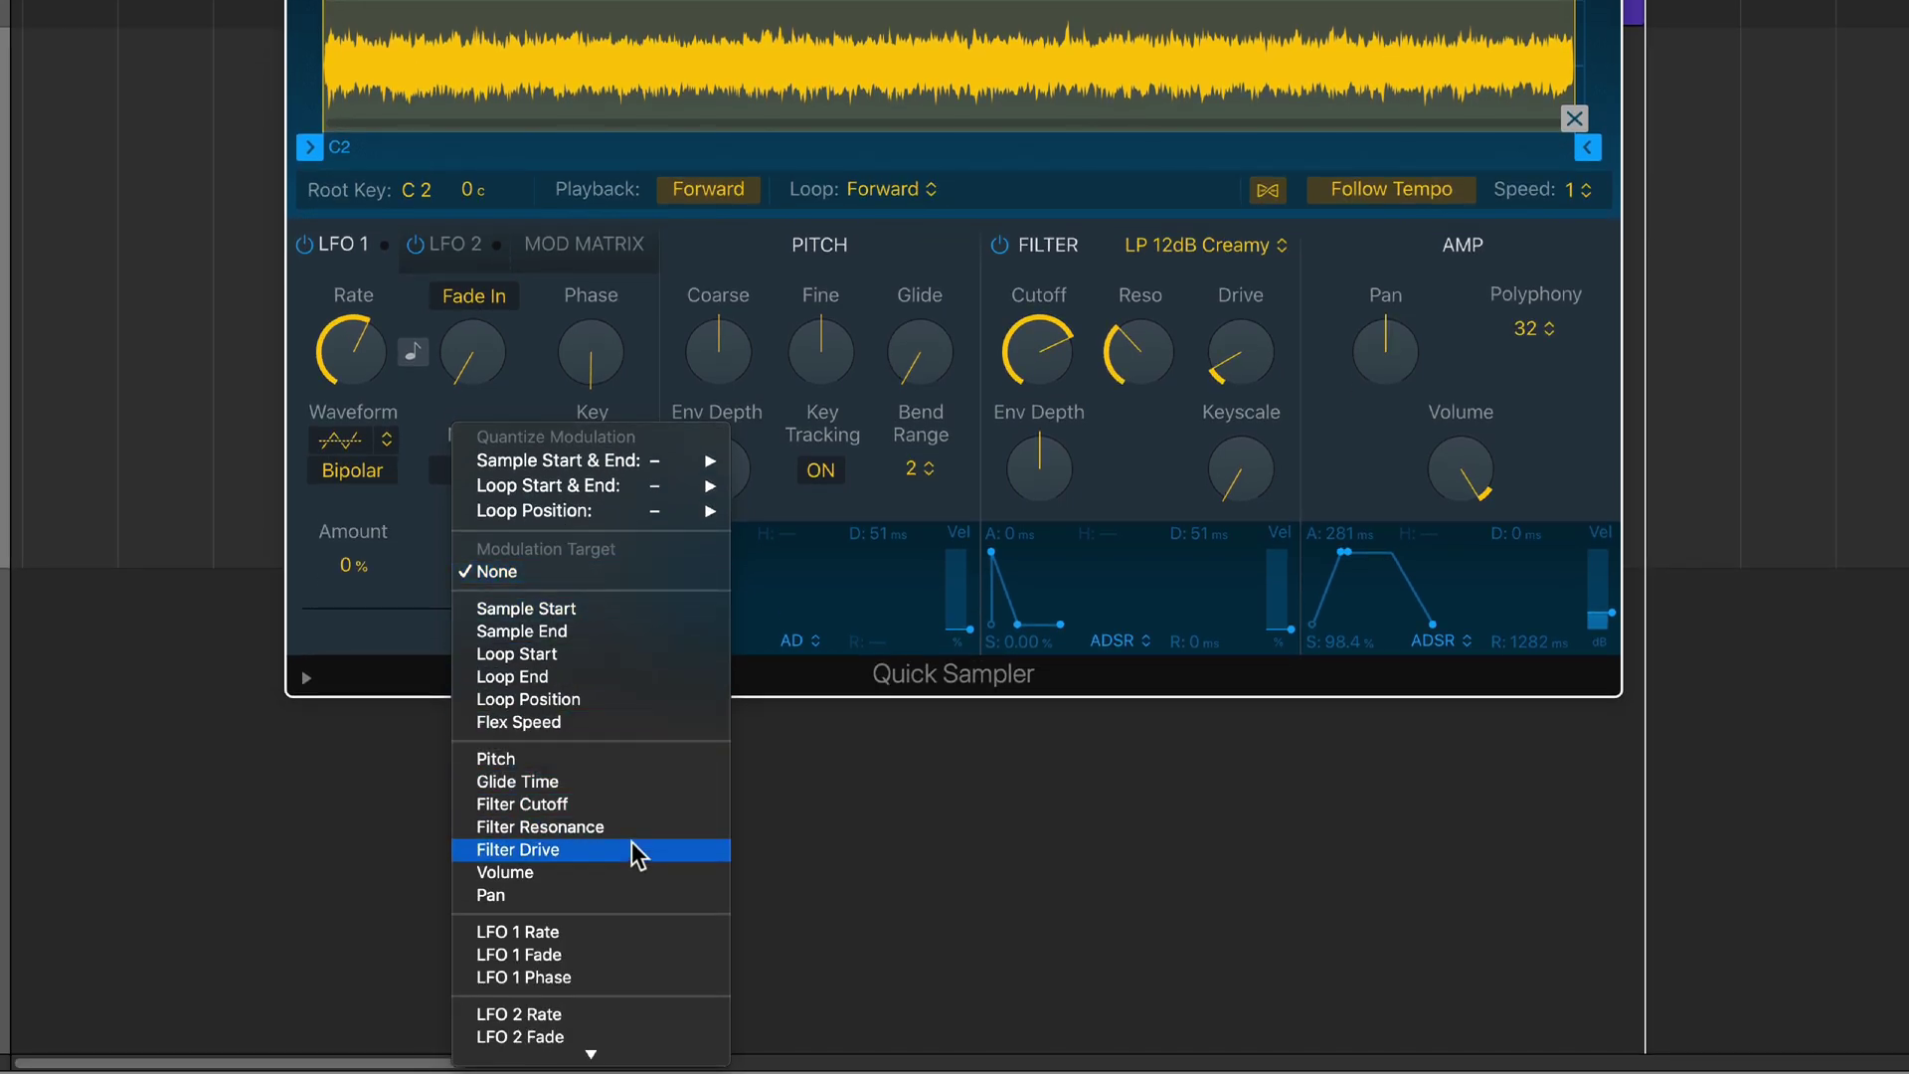
{"action": "left_click", "coordinate": [630, 803]}
{"action": "left_click_drag", "start_coordinate": [473, 610], "coordinate": [518, 632]}
{"action": "left_click_drag", "start_coordinate": [513, 960], "coordinate": [517, 962]}
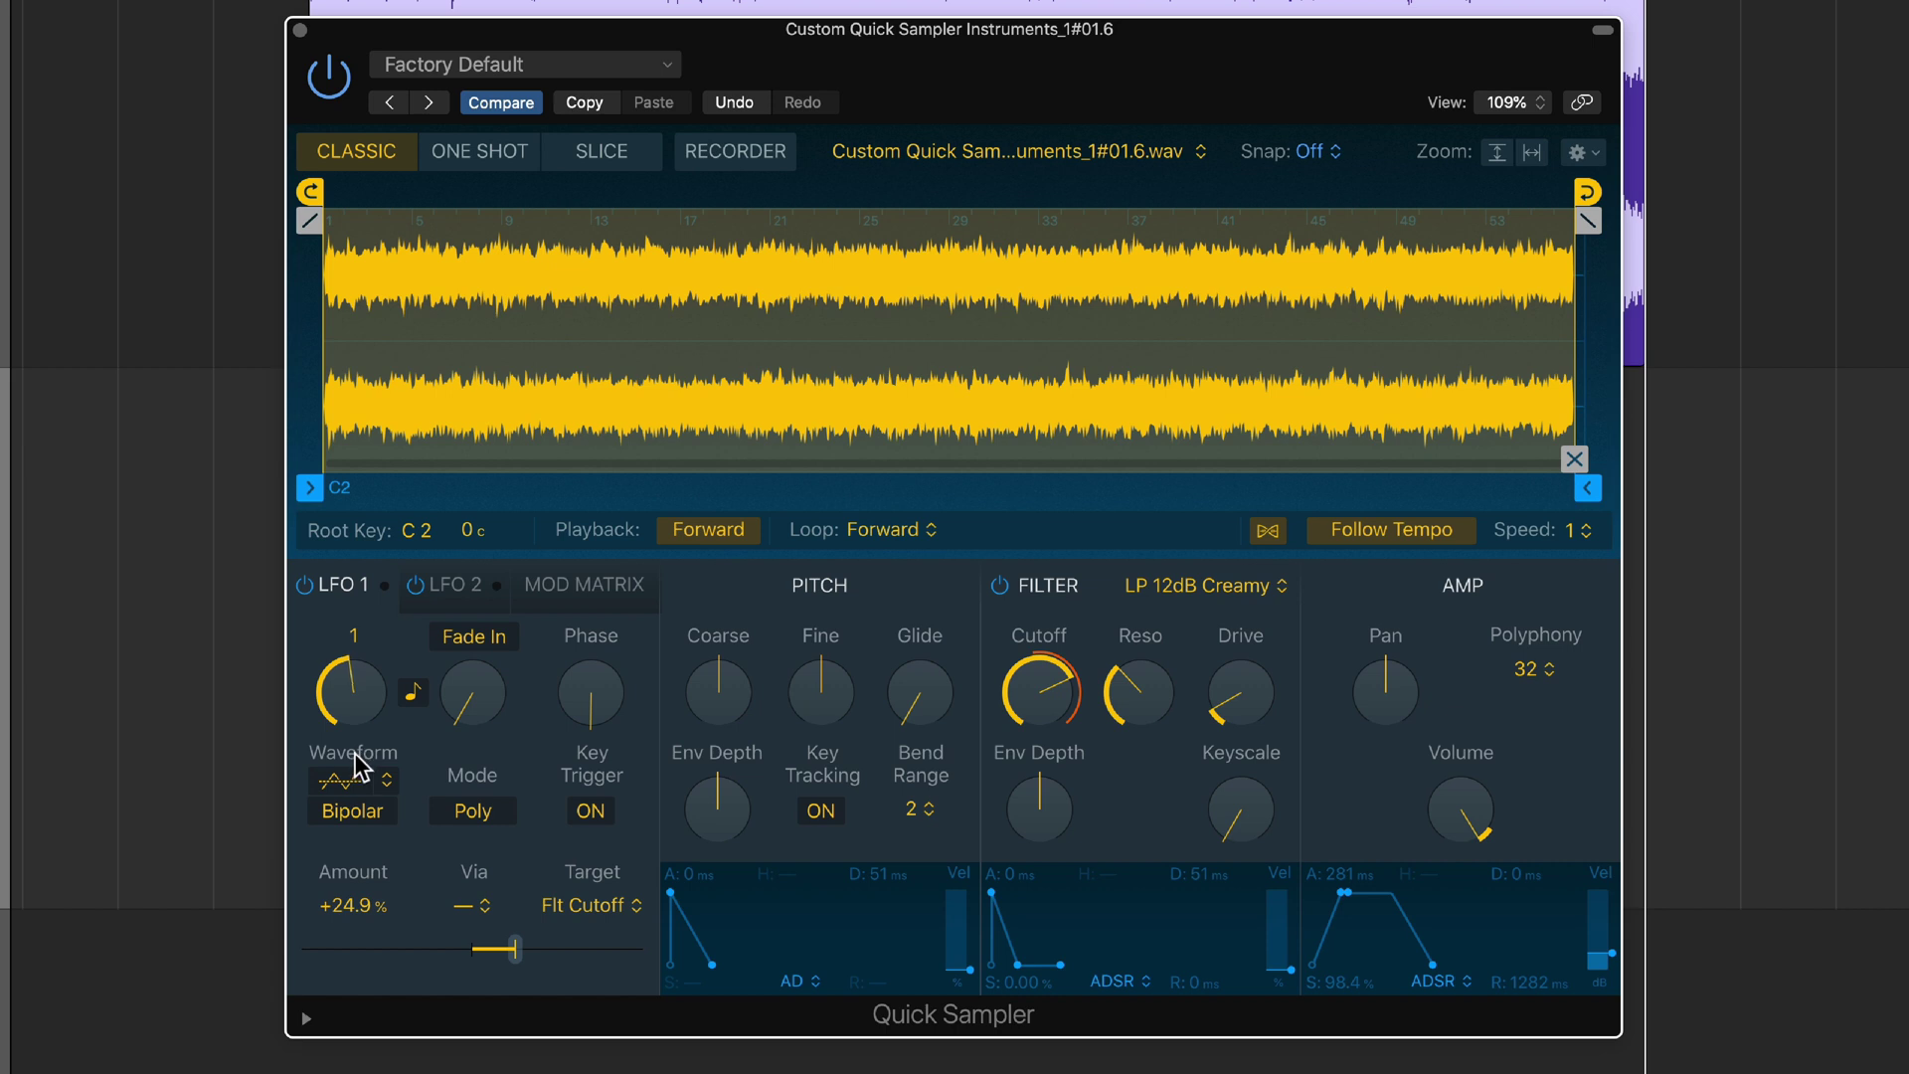
{"action": "left_click_drag", "start_coordinate": [356, 766], "coordinate": [367, 813]}
{"action": "mouse_move", "coordinate": [1481, 822]}
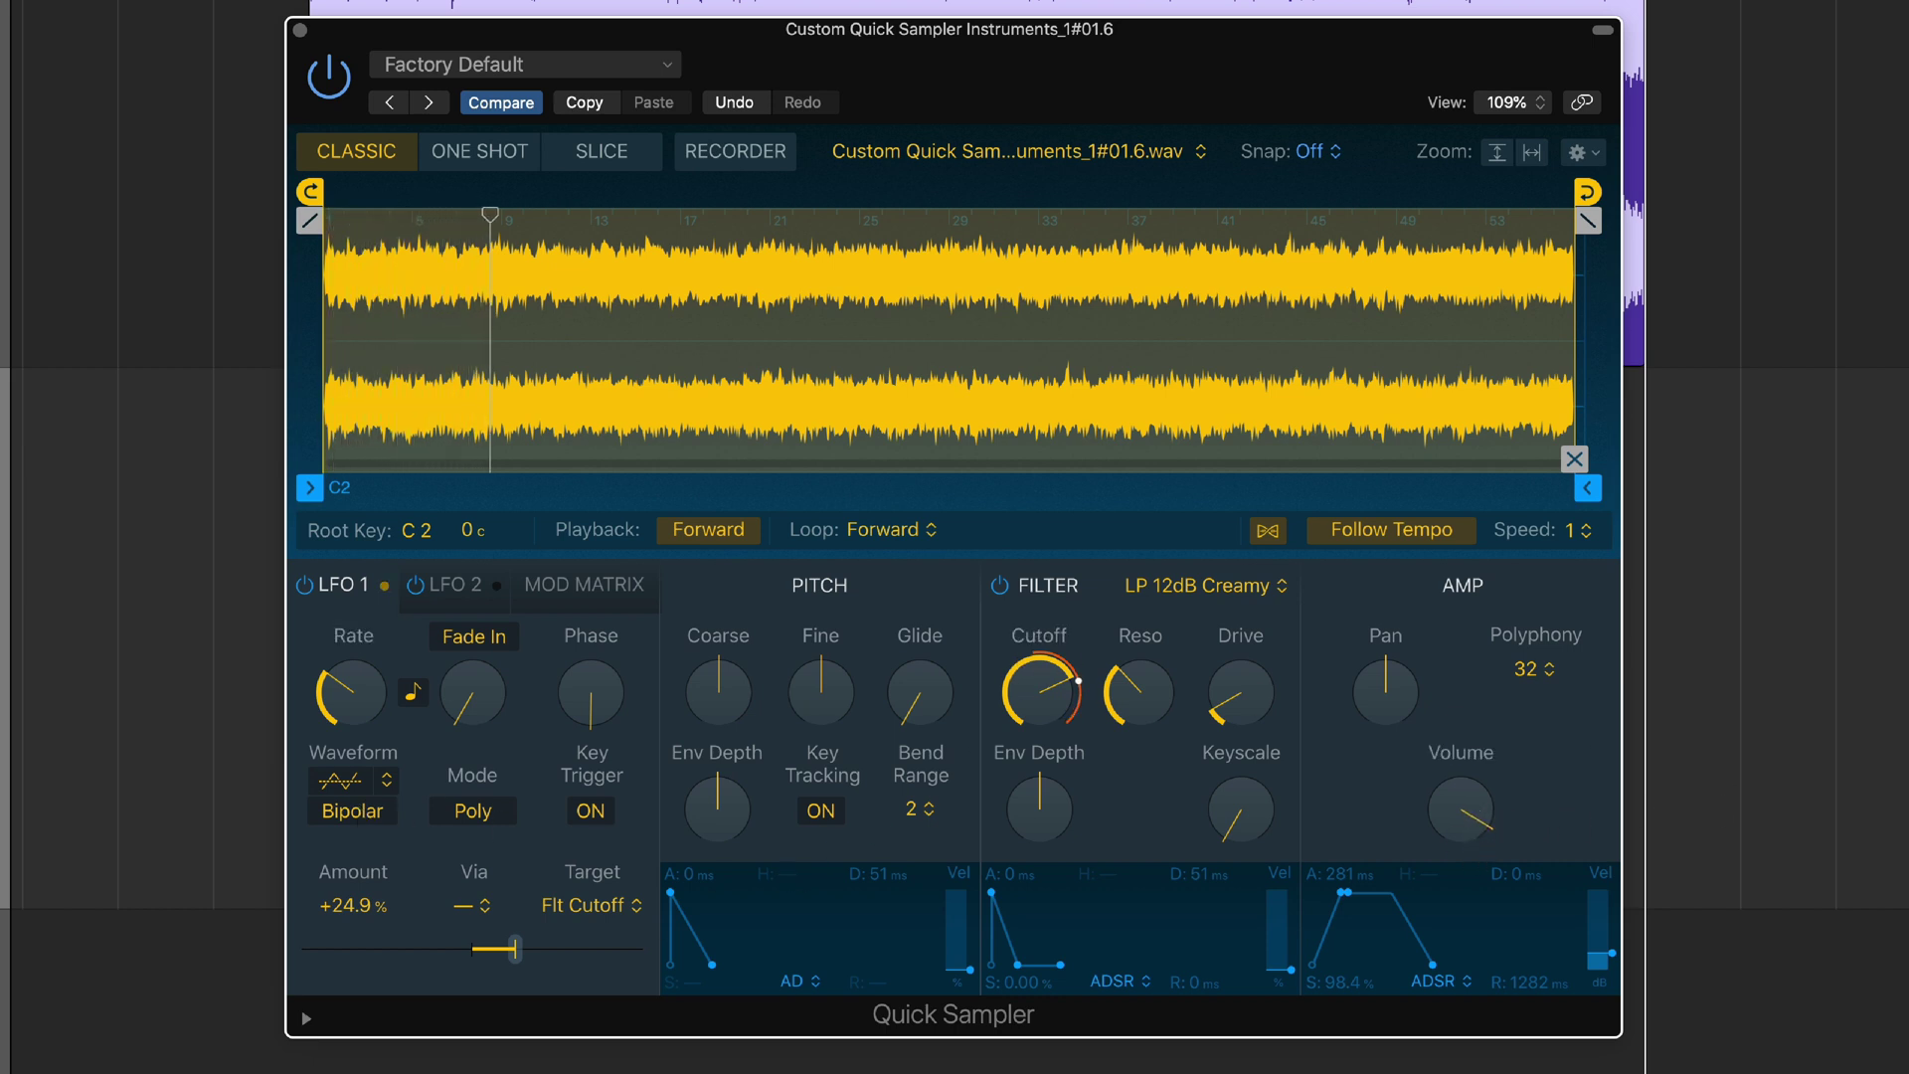
{"action": "mouse_move", "coordinate": [1027, 771]}
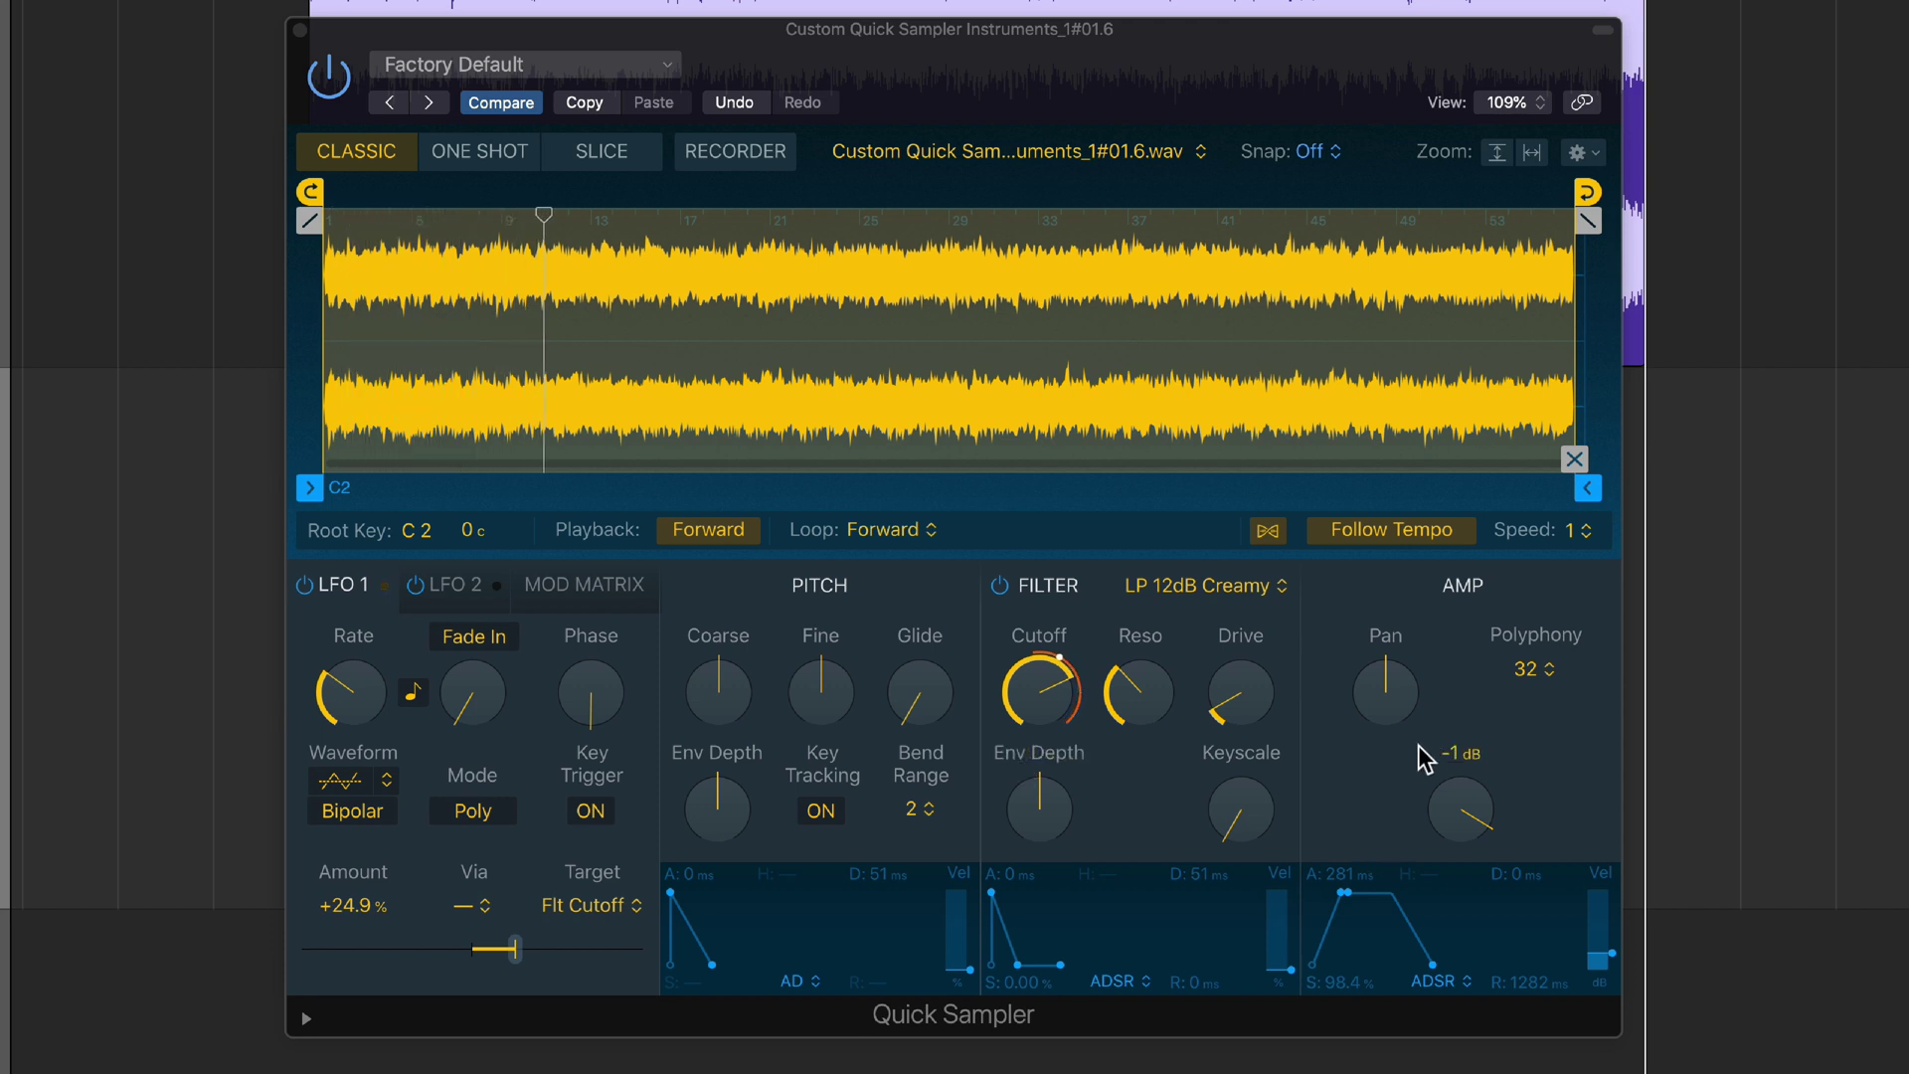
Route LFO 2 to Pan at +24.8% with its rate synced to tempo.
{"action": "left_click", "coordinate": [452, 587]}
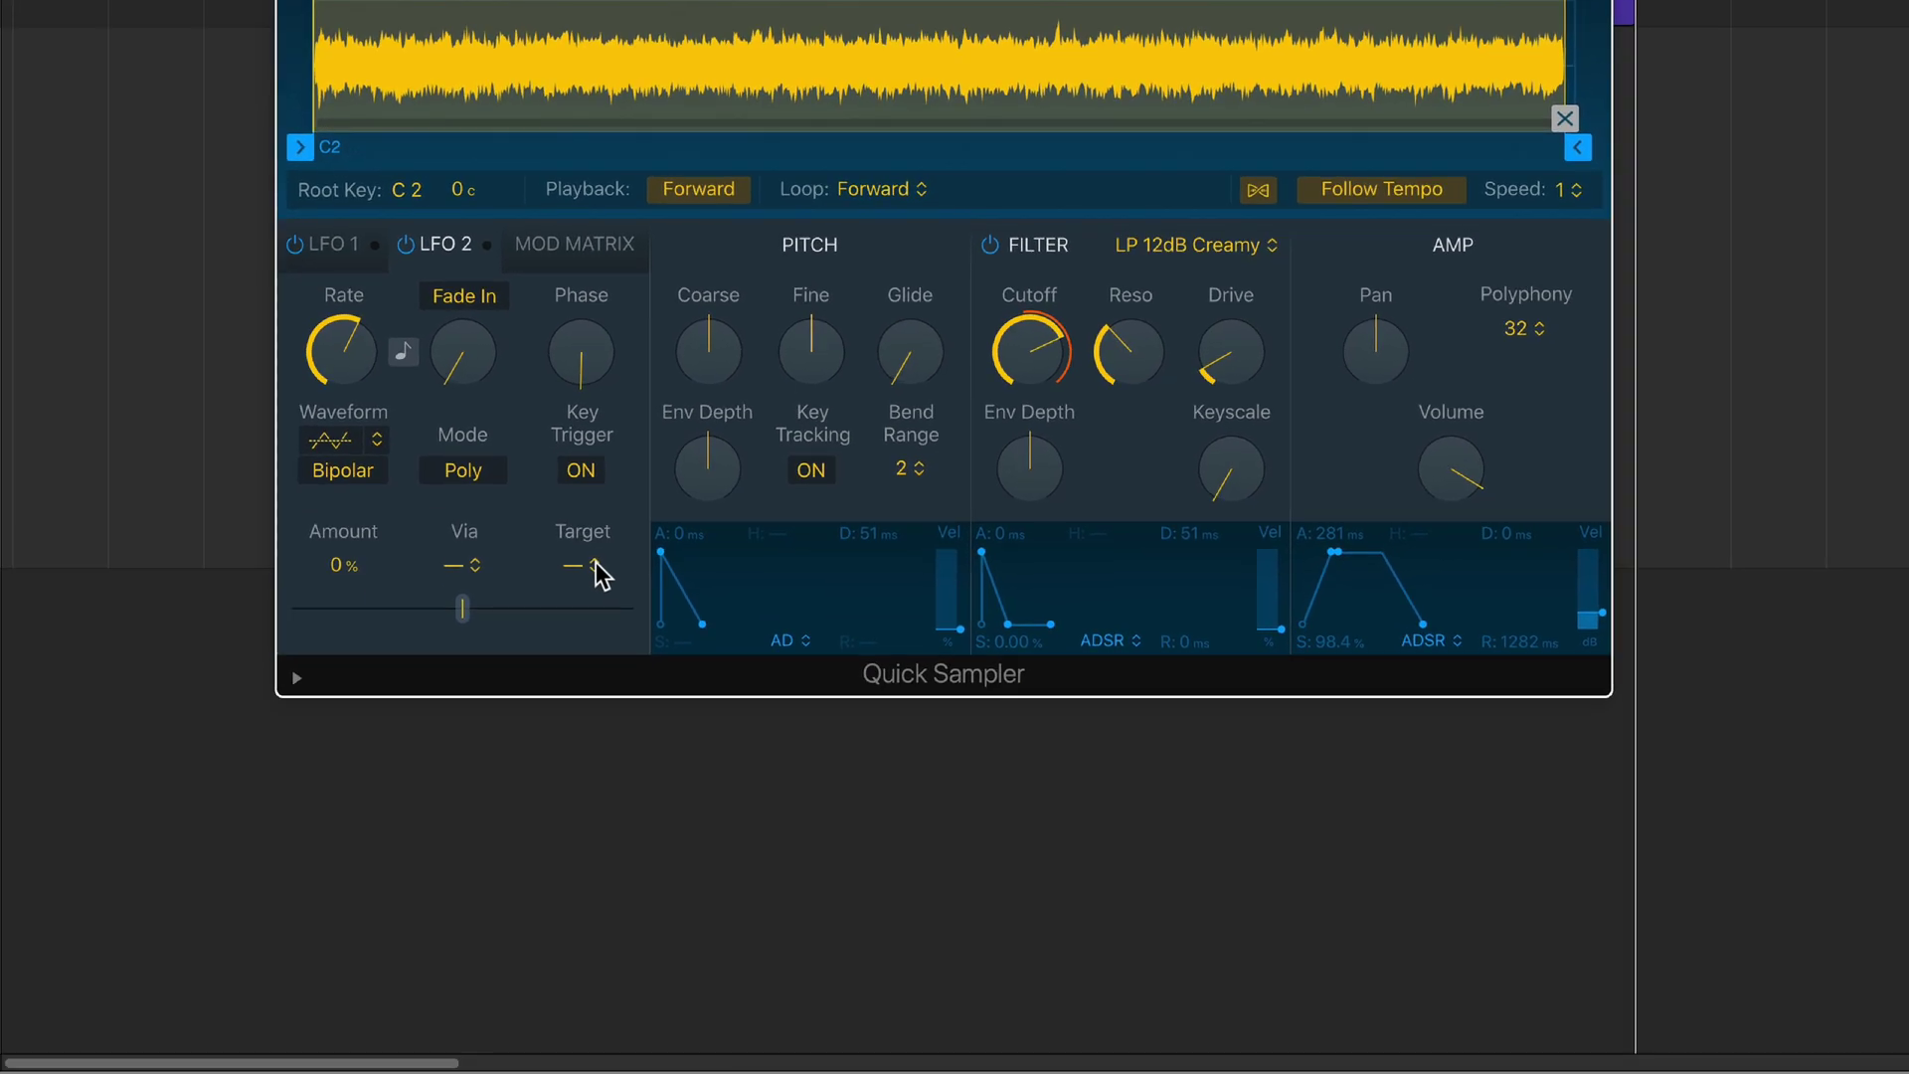
{"action": "left_click", "coordinate": [596, 905]}
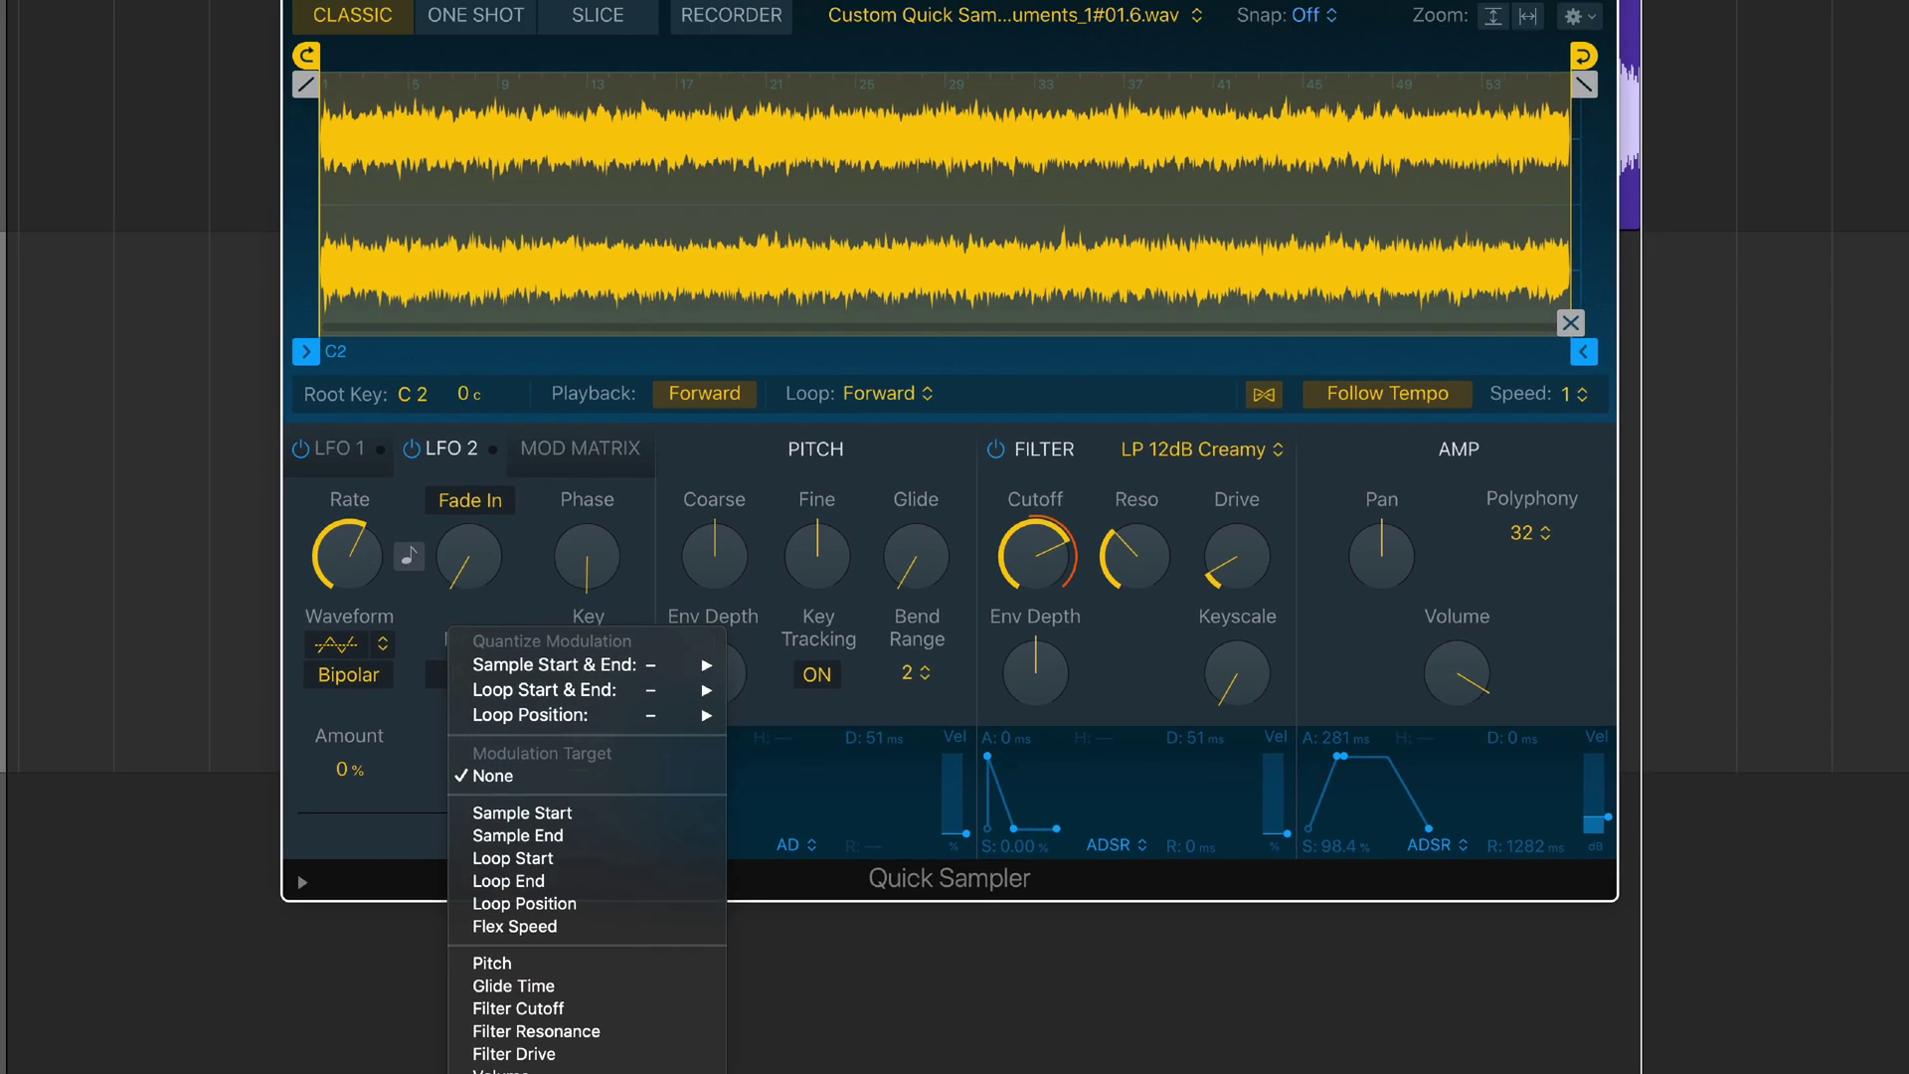
{"action": "left_click", "coordinate": [576, 895]}
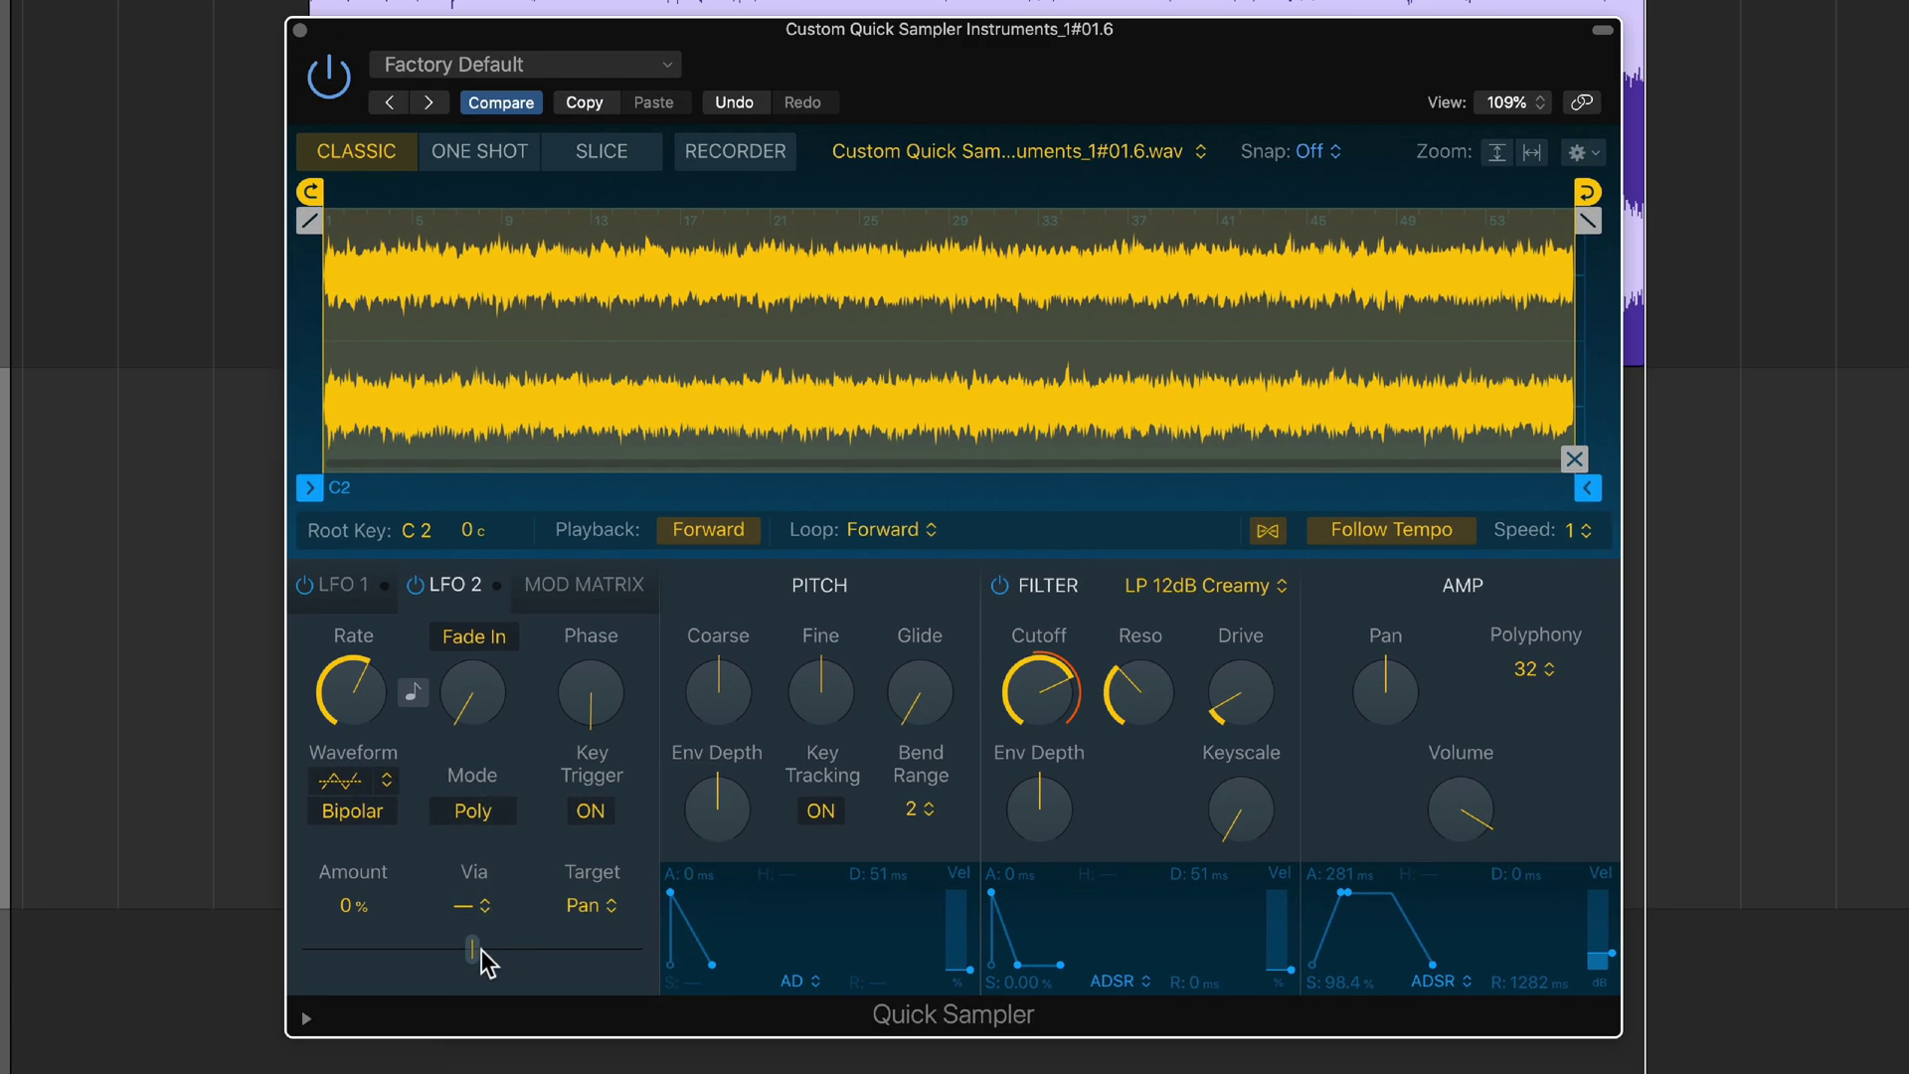
{"action": "left_click_drag", "start_coordinate": [468, 611], "coordinate": [536, 624]}
{"action": "left_click_drag", "start_coordinate": [535, 970], "coordinate": [515, 970]}
{"action": "left_click", "coordinate": [413, 691]}
{"action": "left_click_drag", "start_coordinate": [354, 696], "coordinate": [328, 770]}
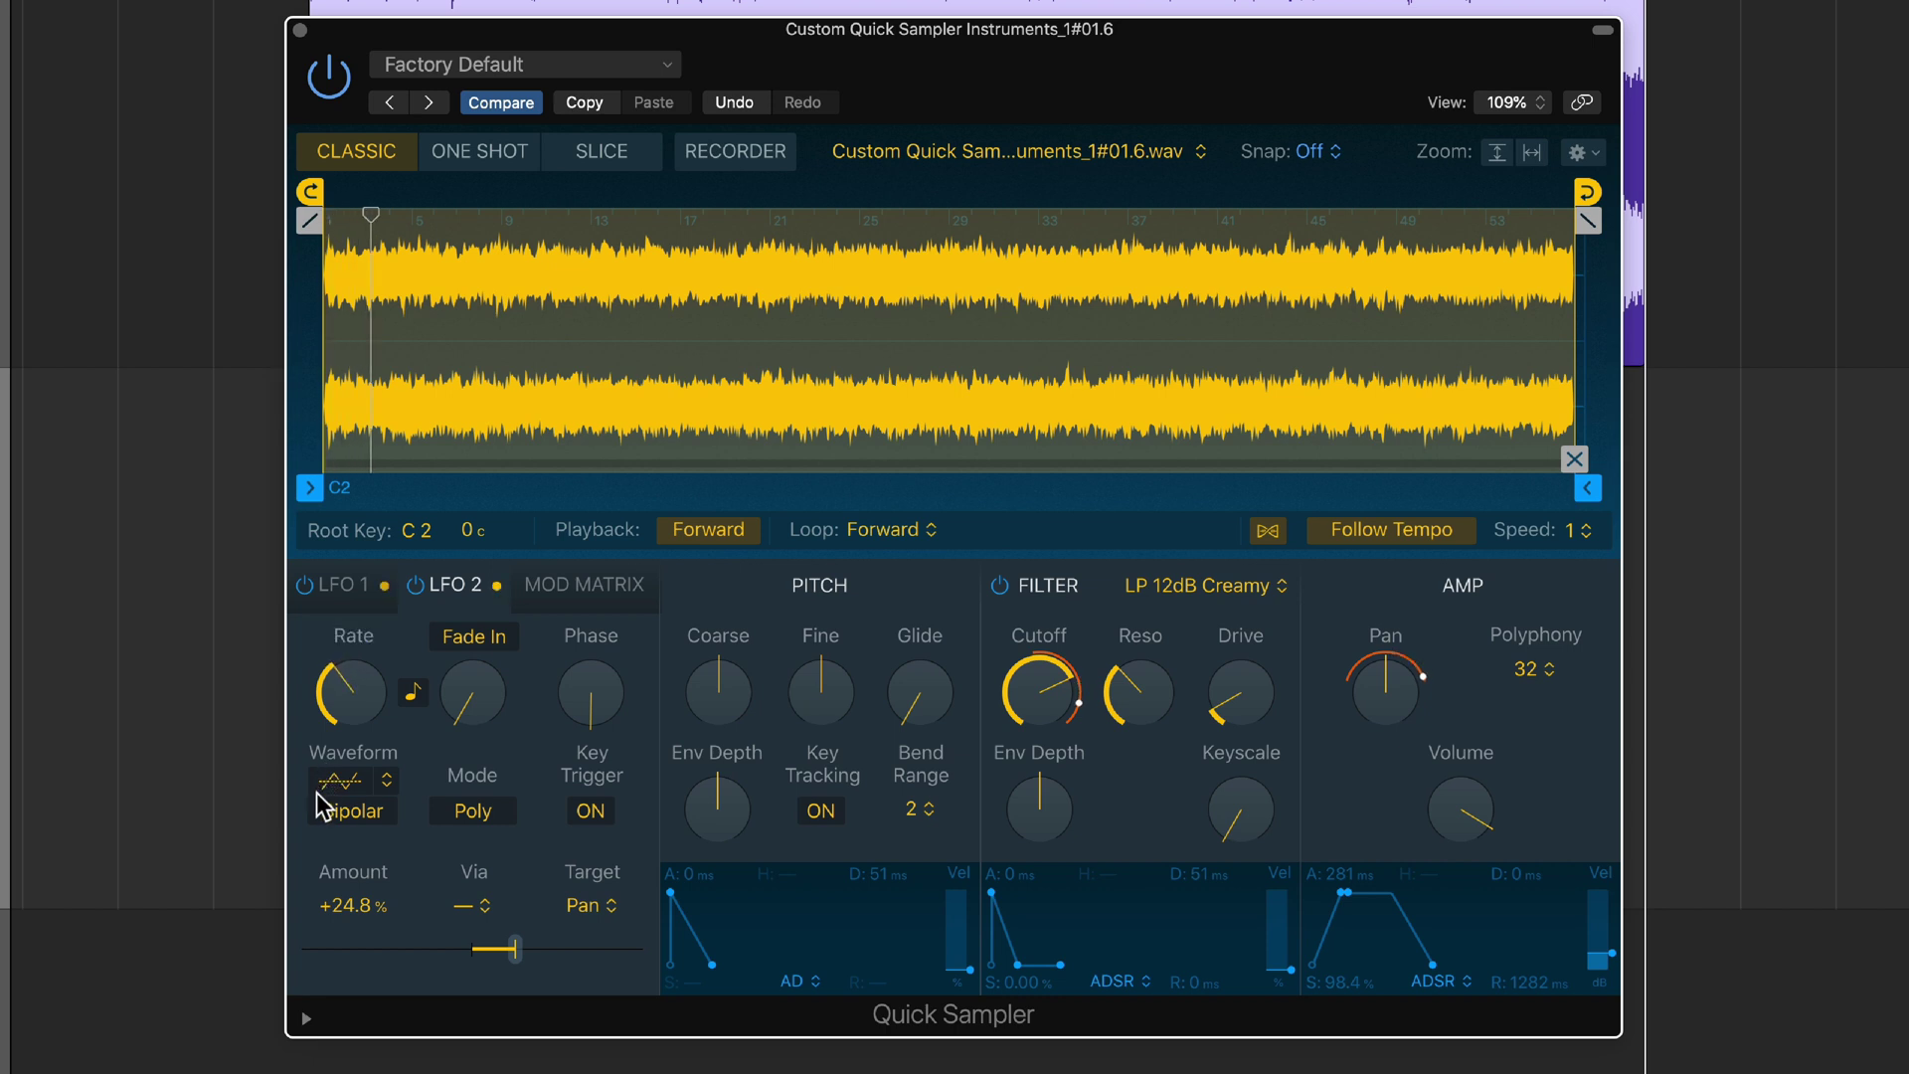
{"action": "mouse_move", "coordinate": [1376, 669]}
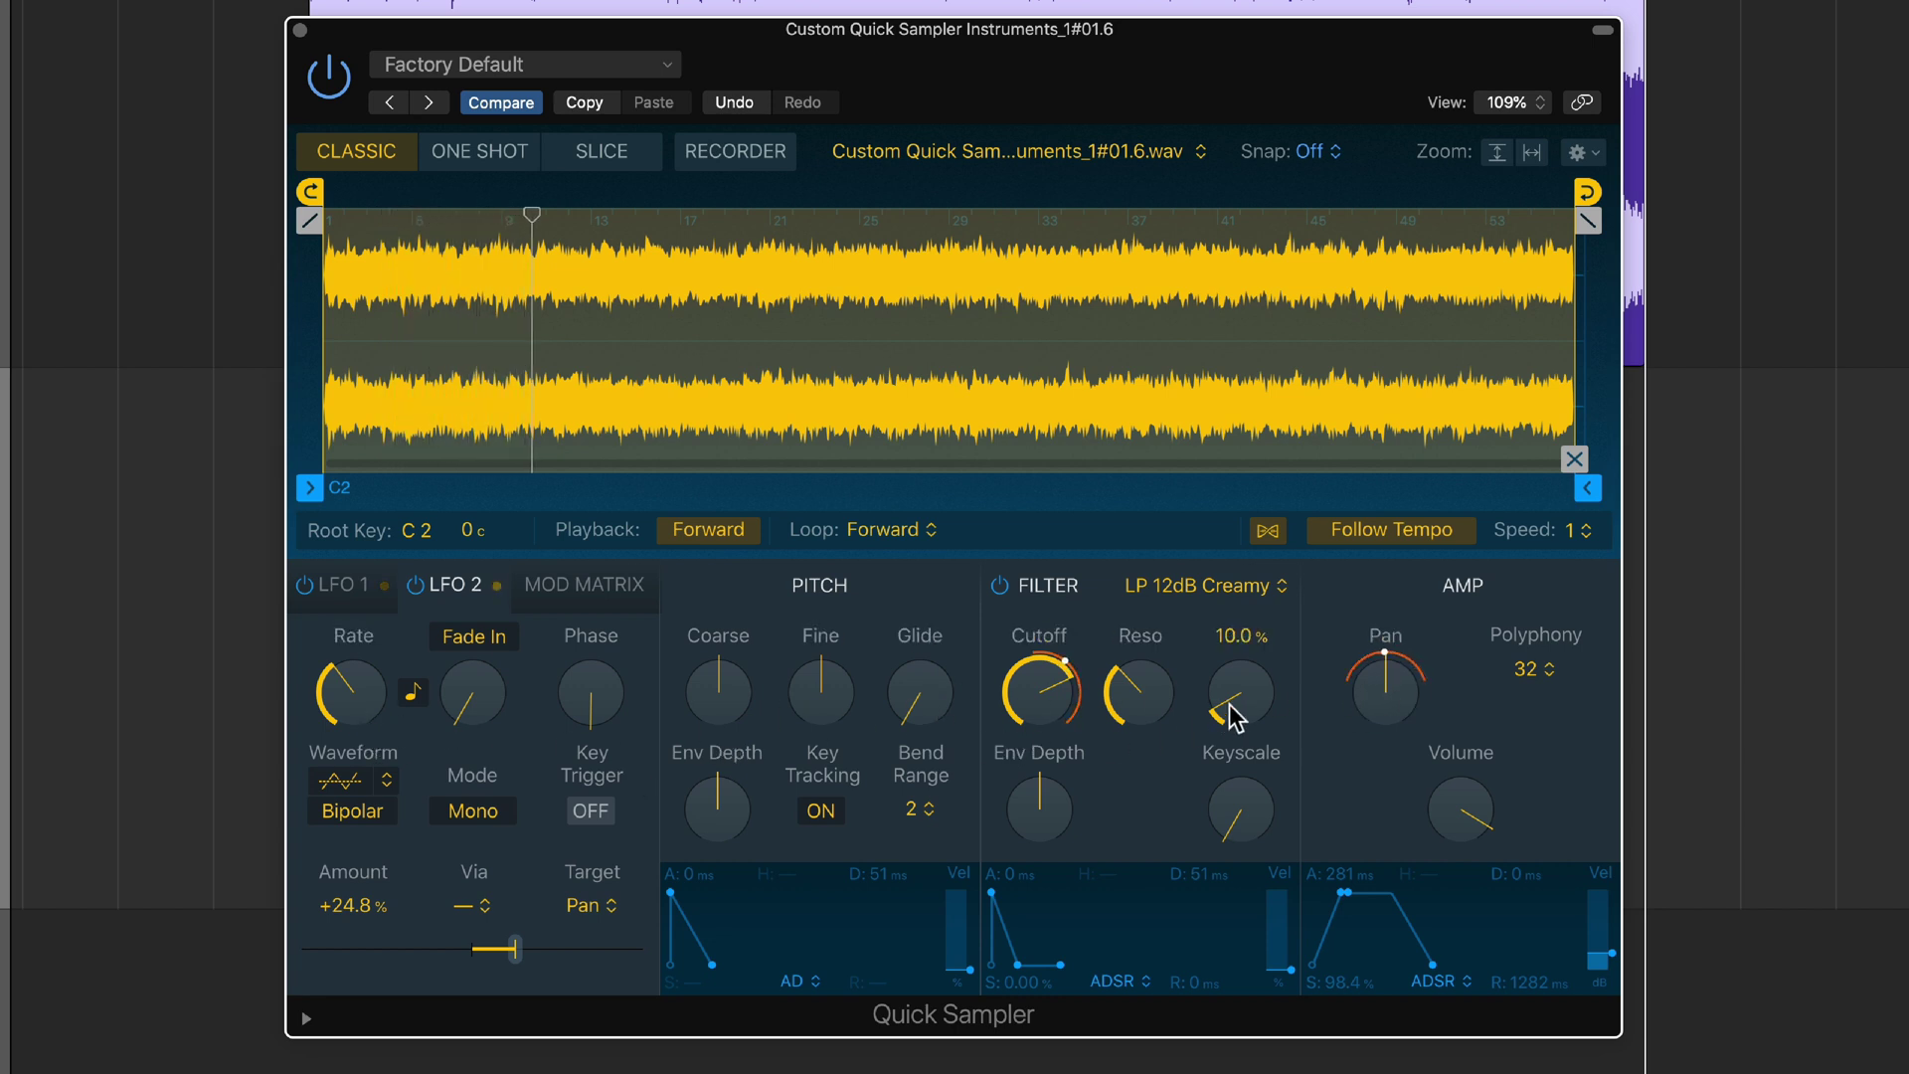
Keep the LFO 2 rate tempo-synced and reduce its pan amount from about +12% to +7.1%.
{"action": "left_click", "coordinate": [410, 693]}
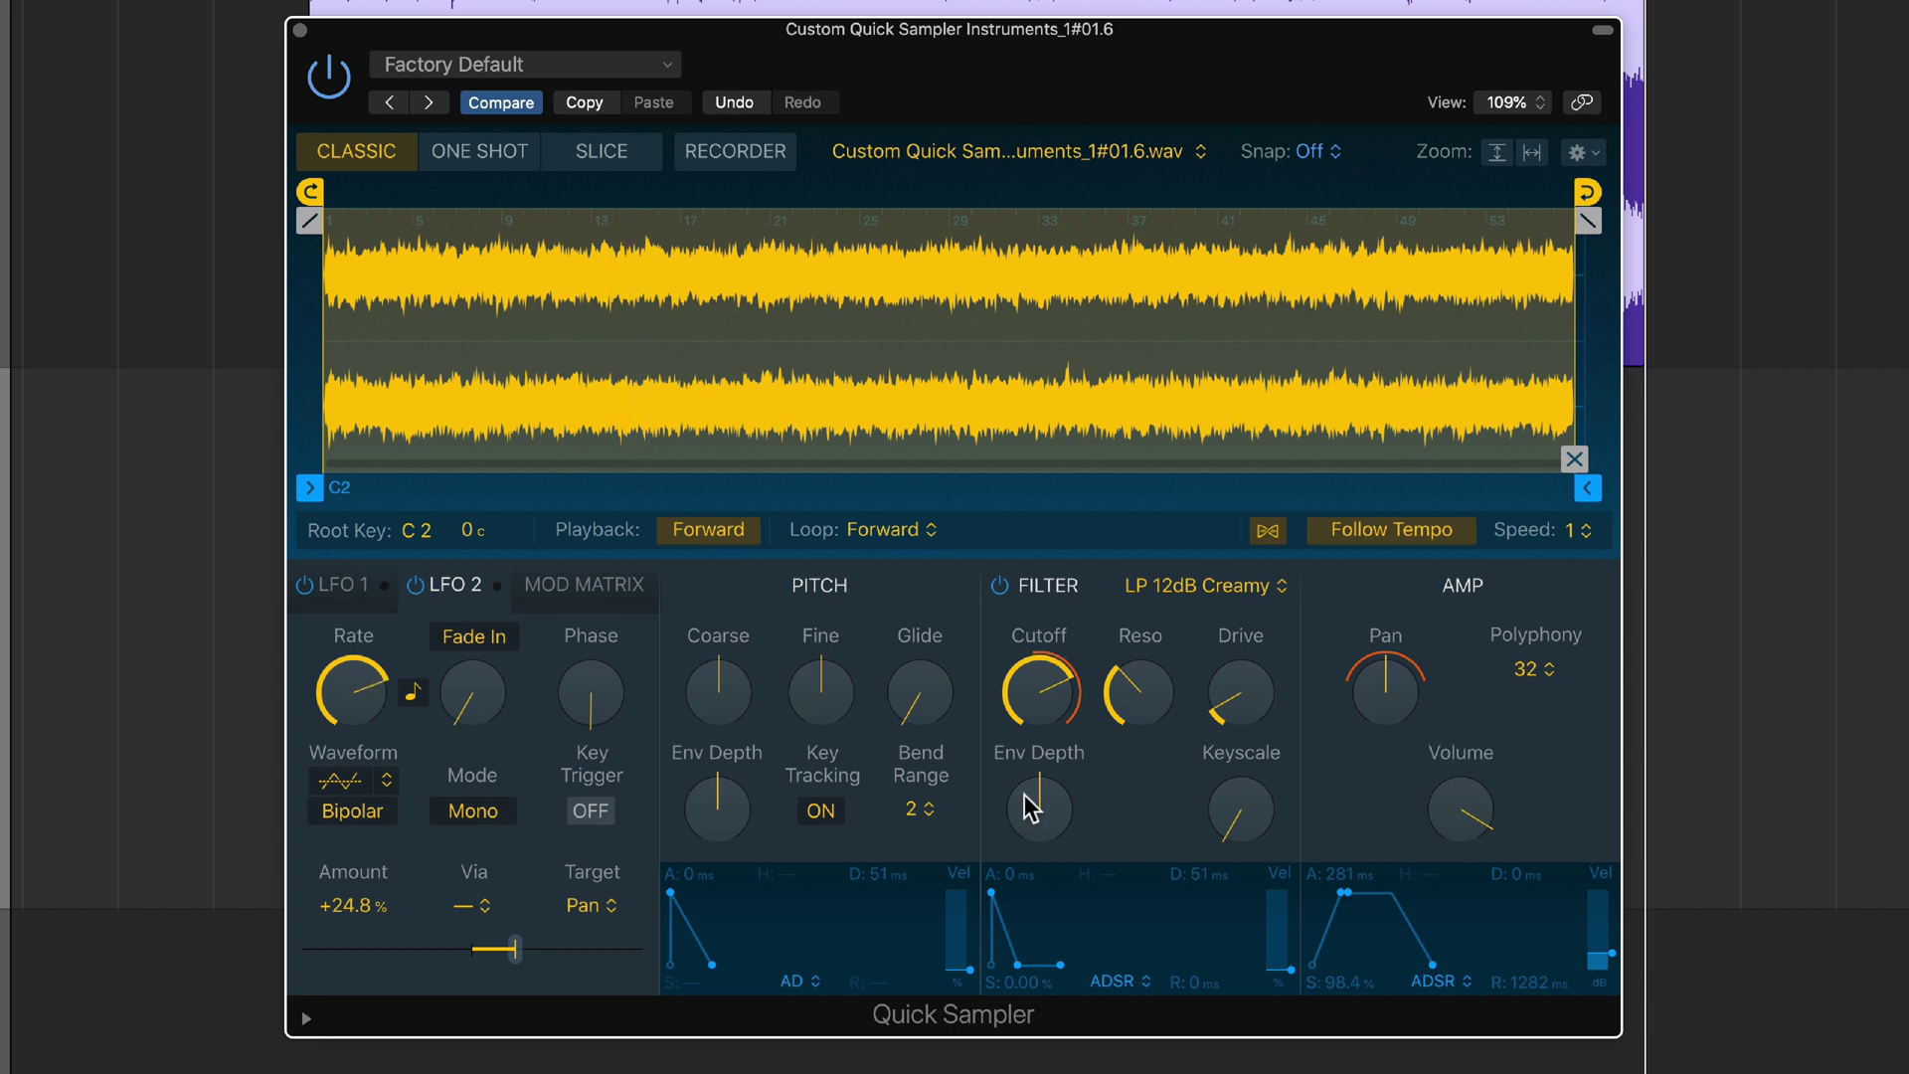
{"action": "left_click_drag", "start_coordinate": [519, 950], "coordinate": [497, 957]}
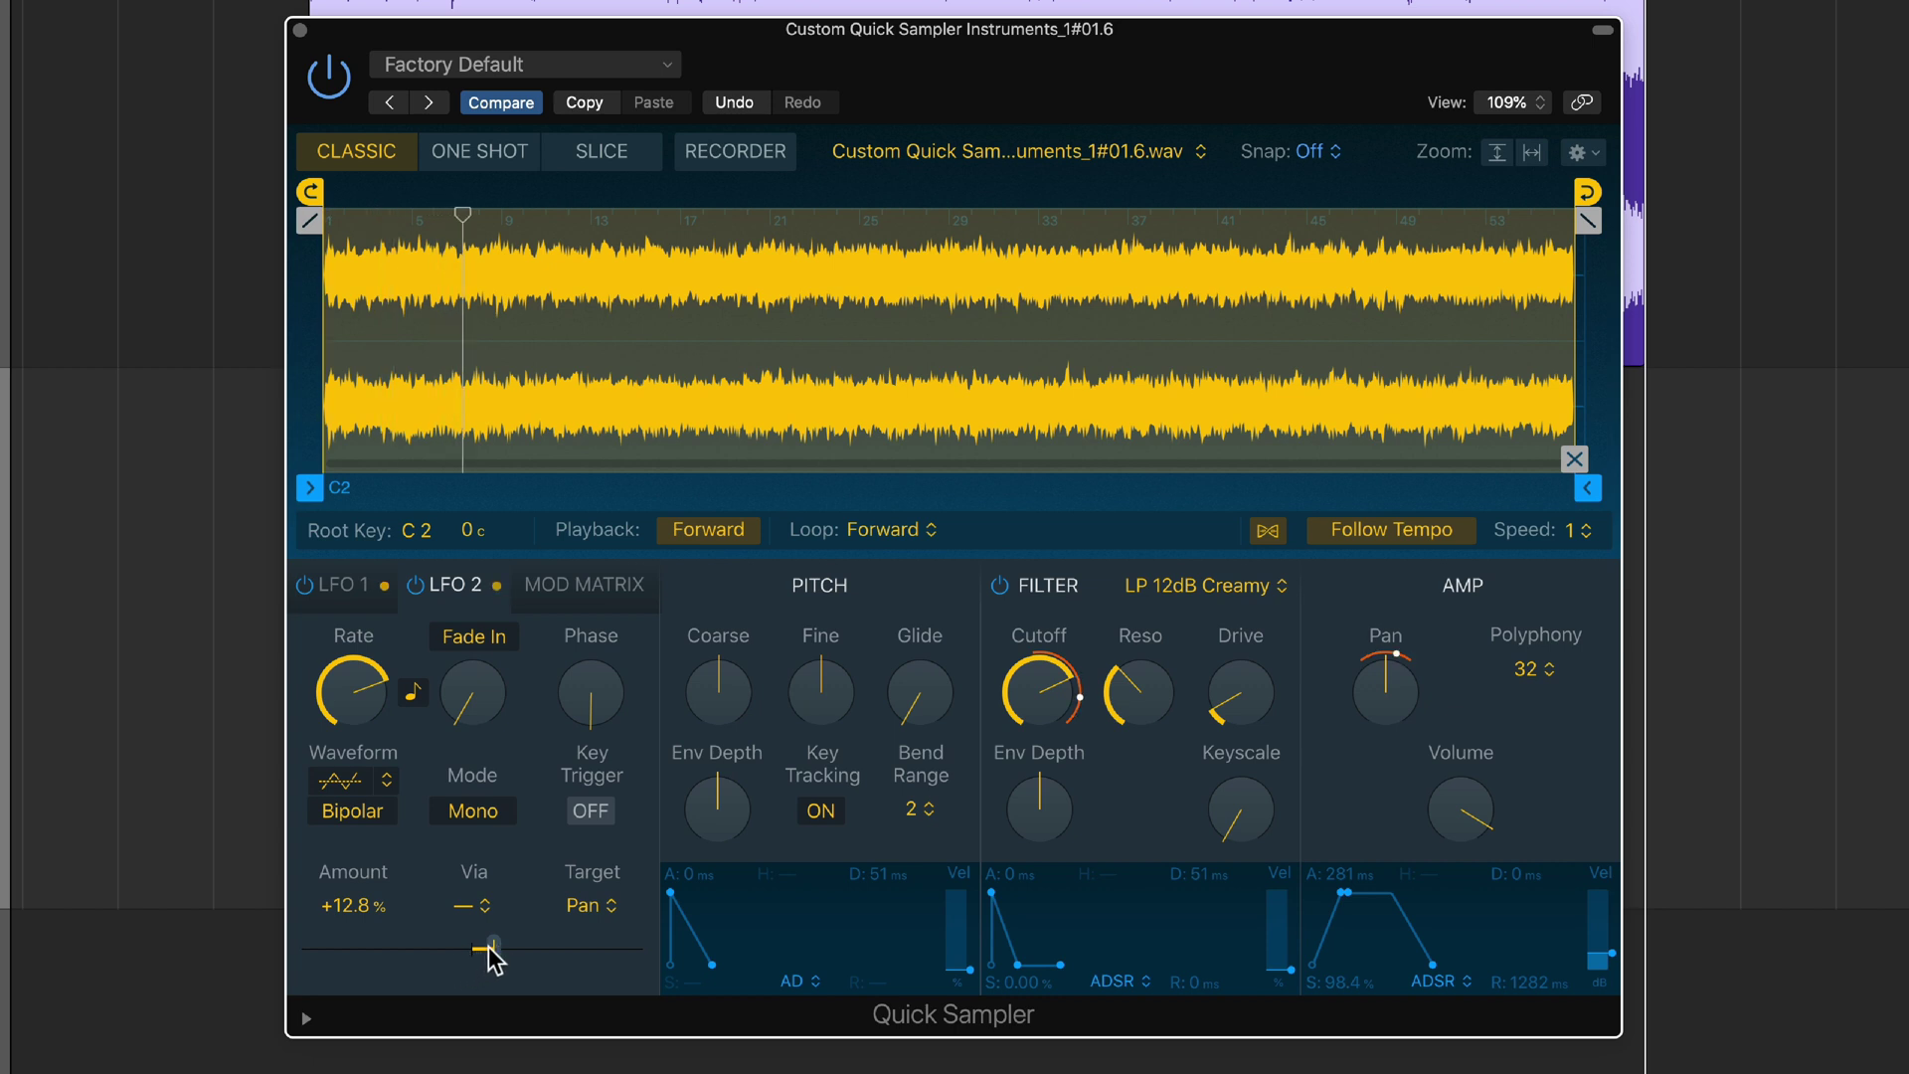
{"action": "left_click_drag", "start_coordinate": [491, 956], "coordinate": [479, 957]}
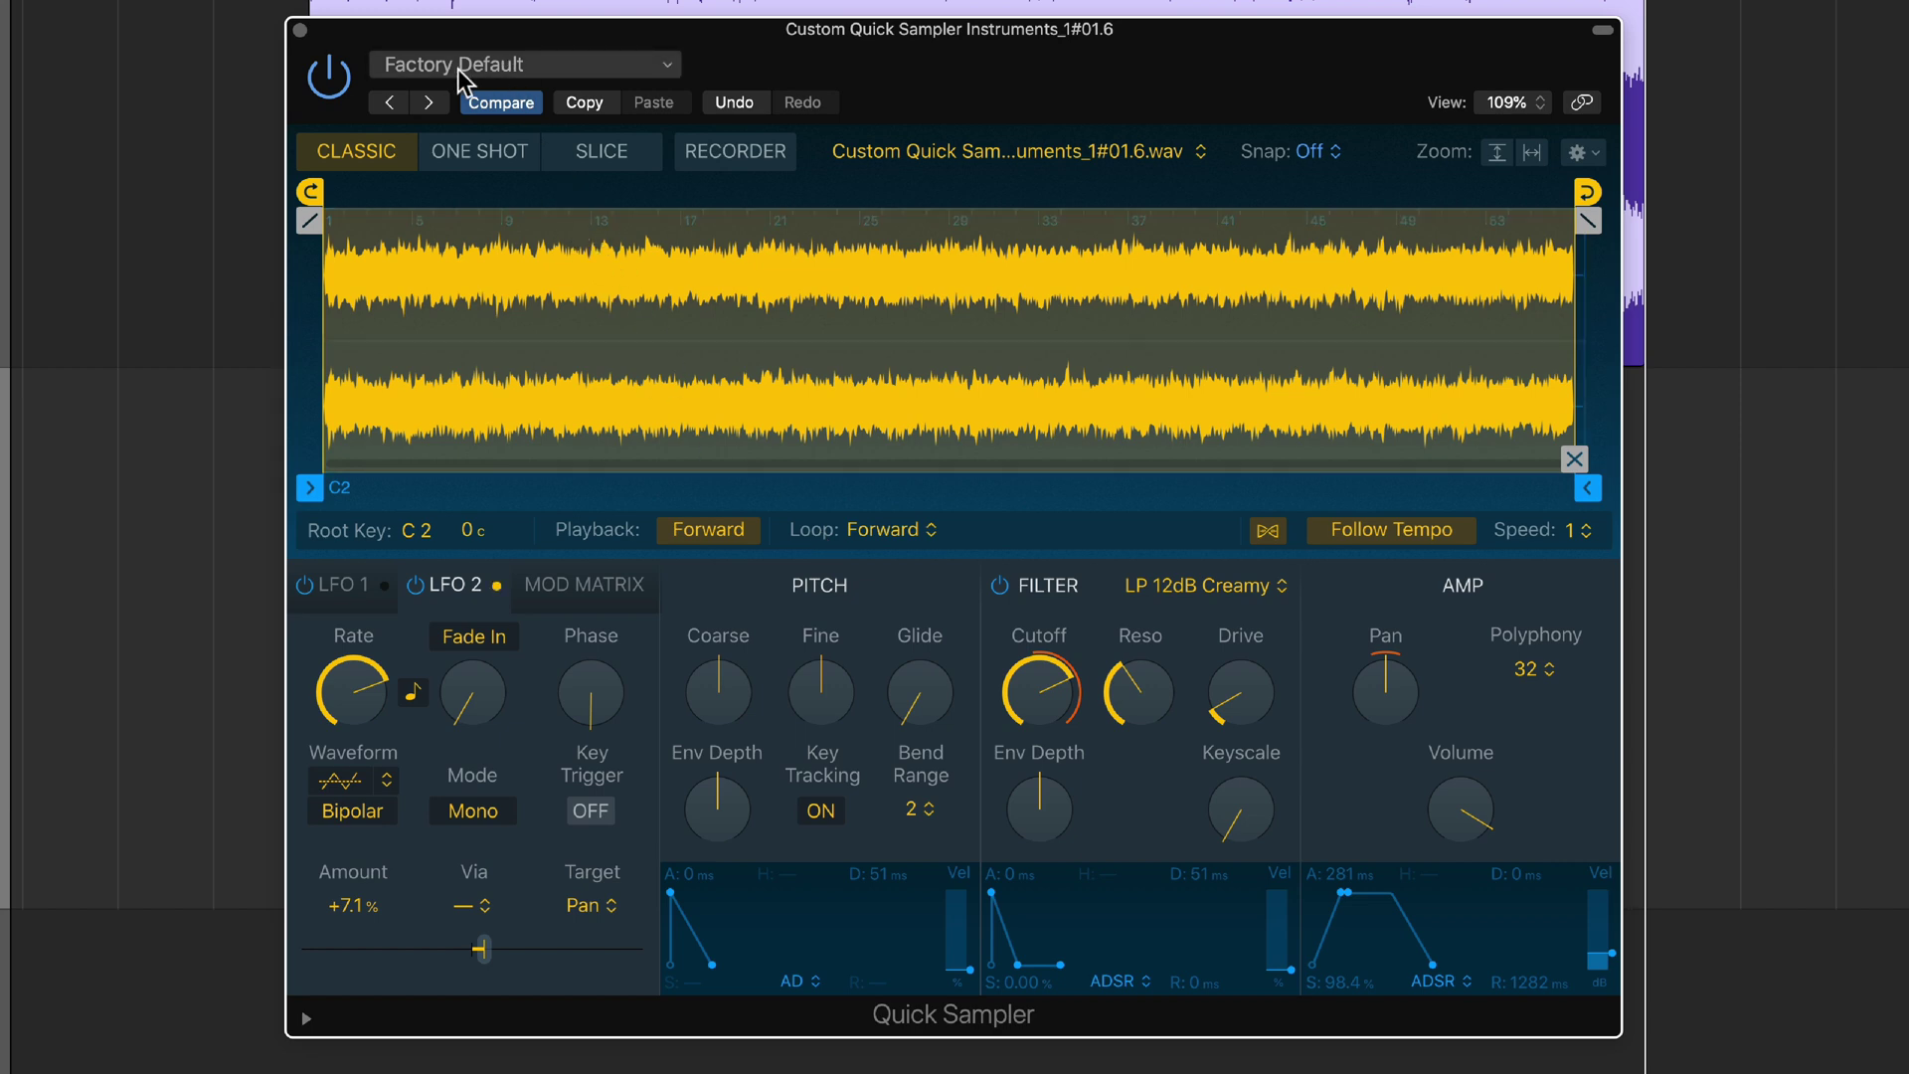
Save the sampler settings as preset 'Sylenthscape 02' in the Sylenthscapes folder.
{"action": "left_click", "coordinate": [581, 68]}
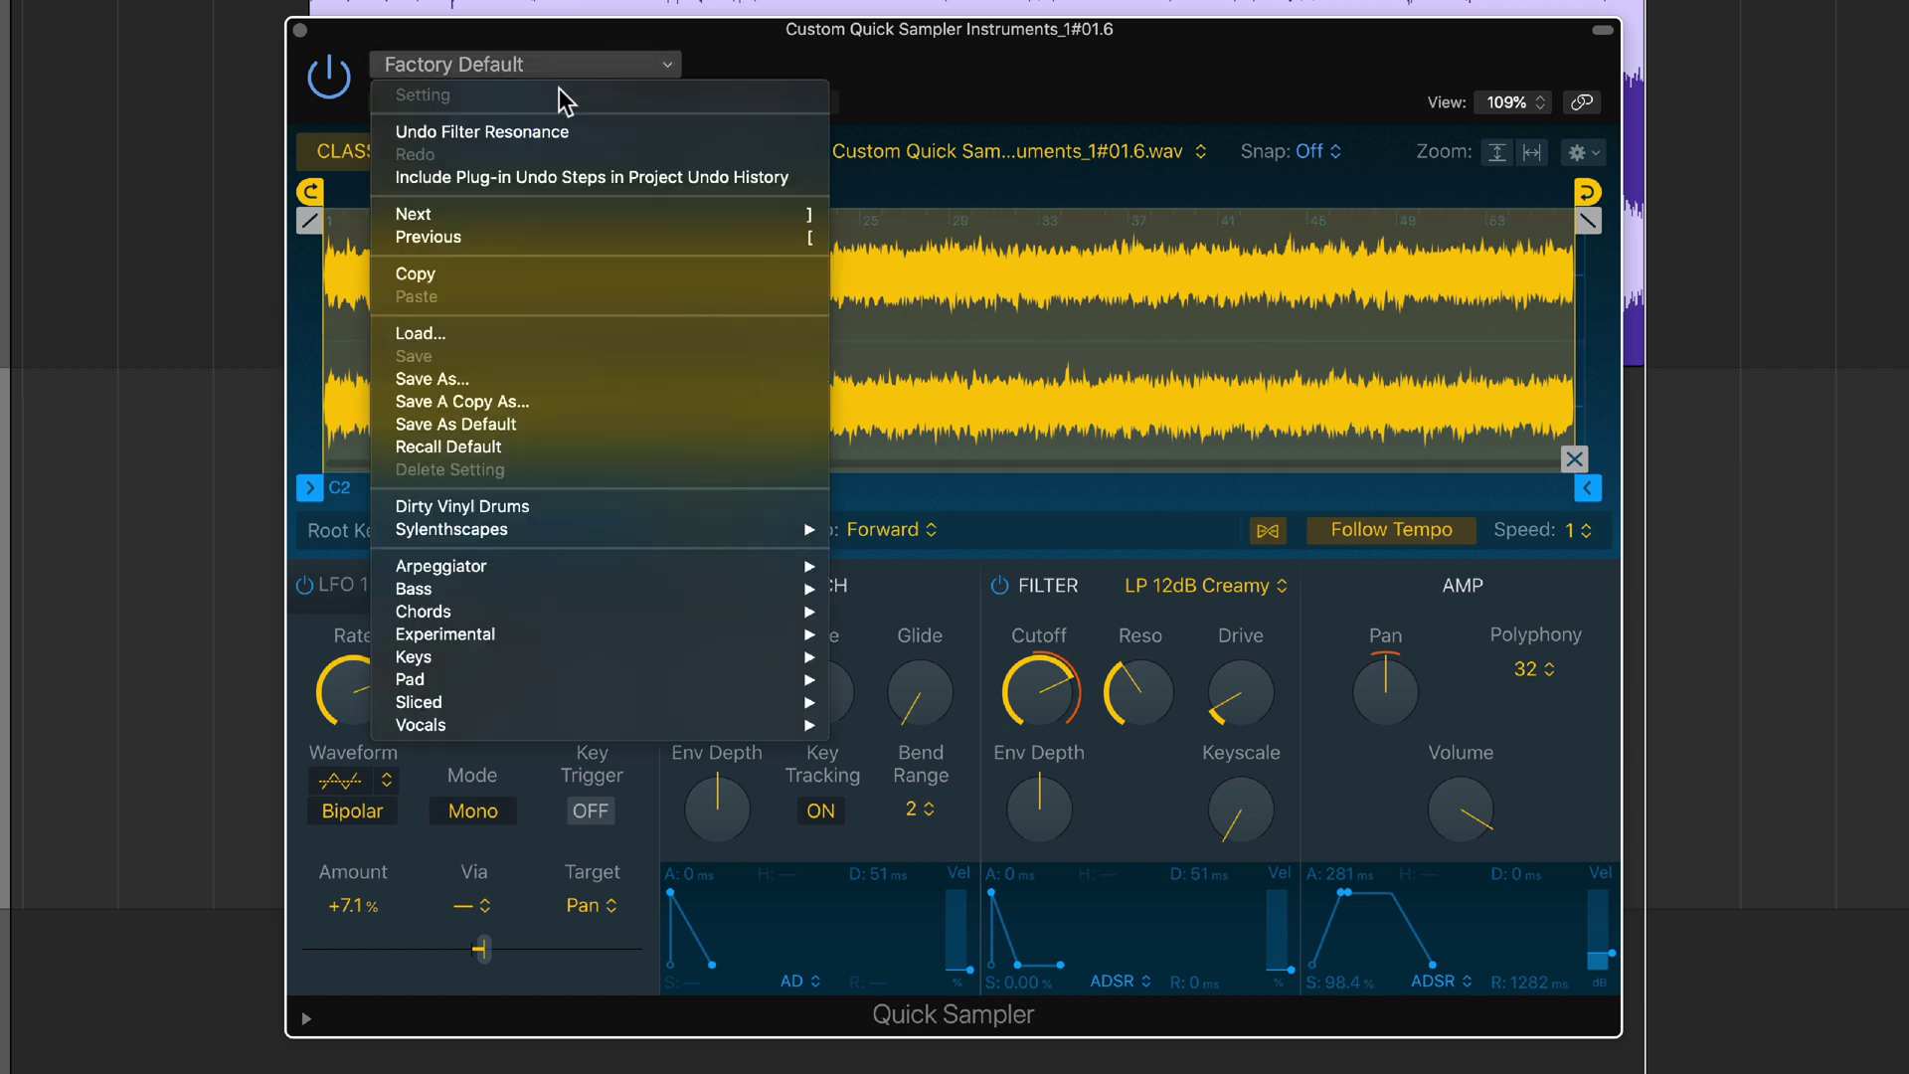
{"action": "left_click", "coordinate": [628, 379]}
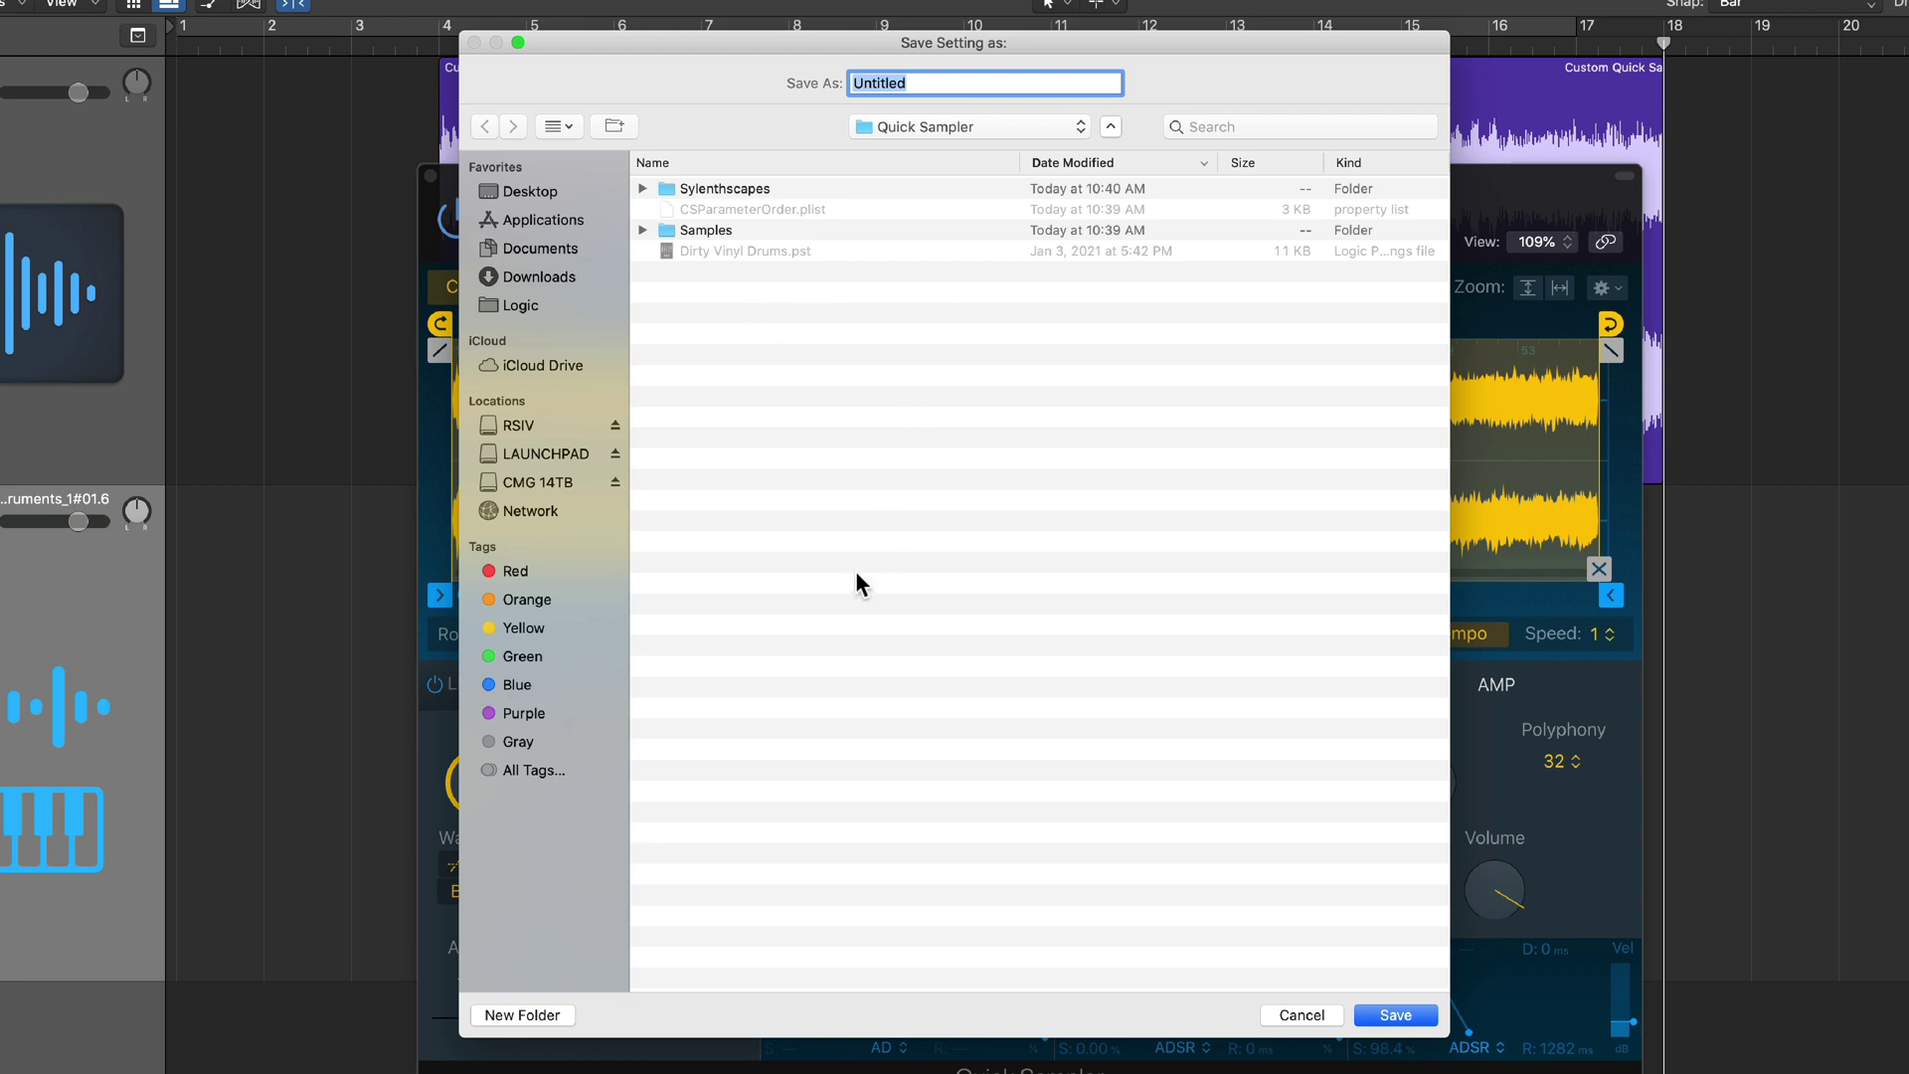
{"action": "left_click", "coordinate": [716, 189]}
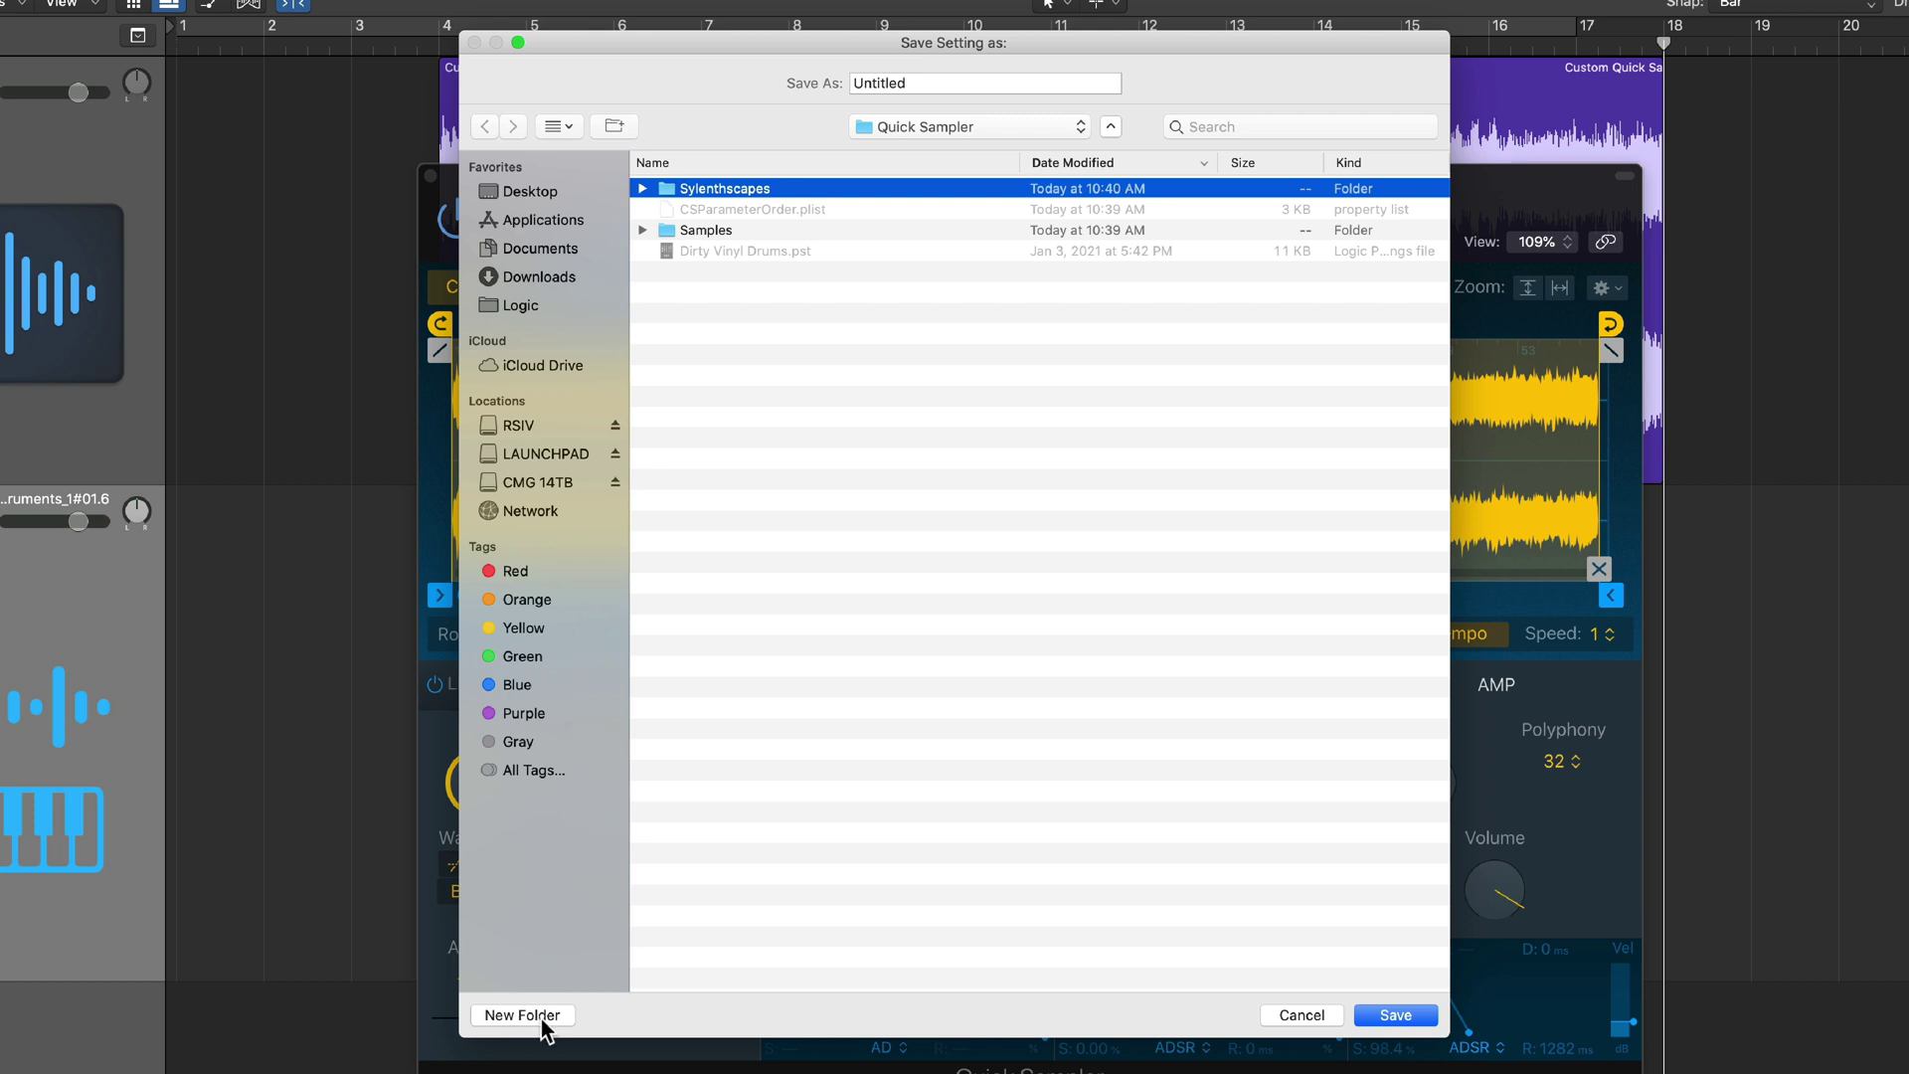
{"action": "double_click", "coordinate": [748, 193]}
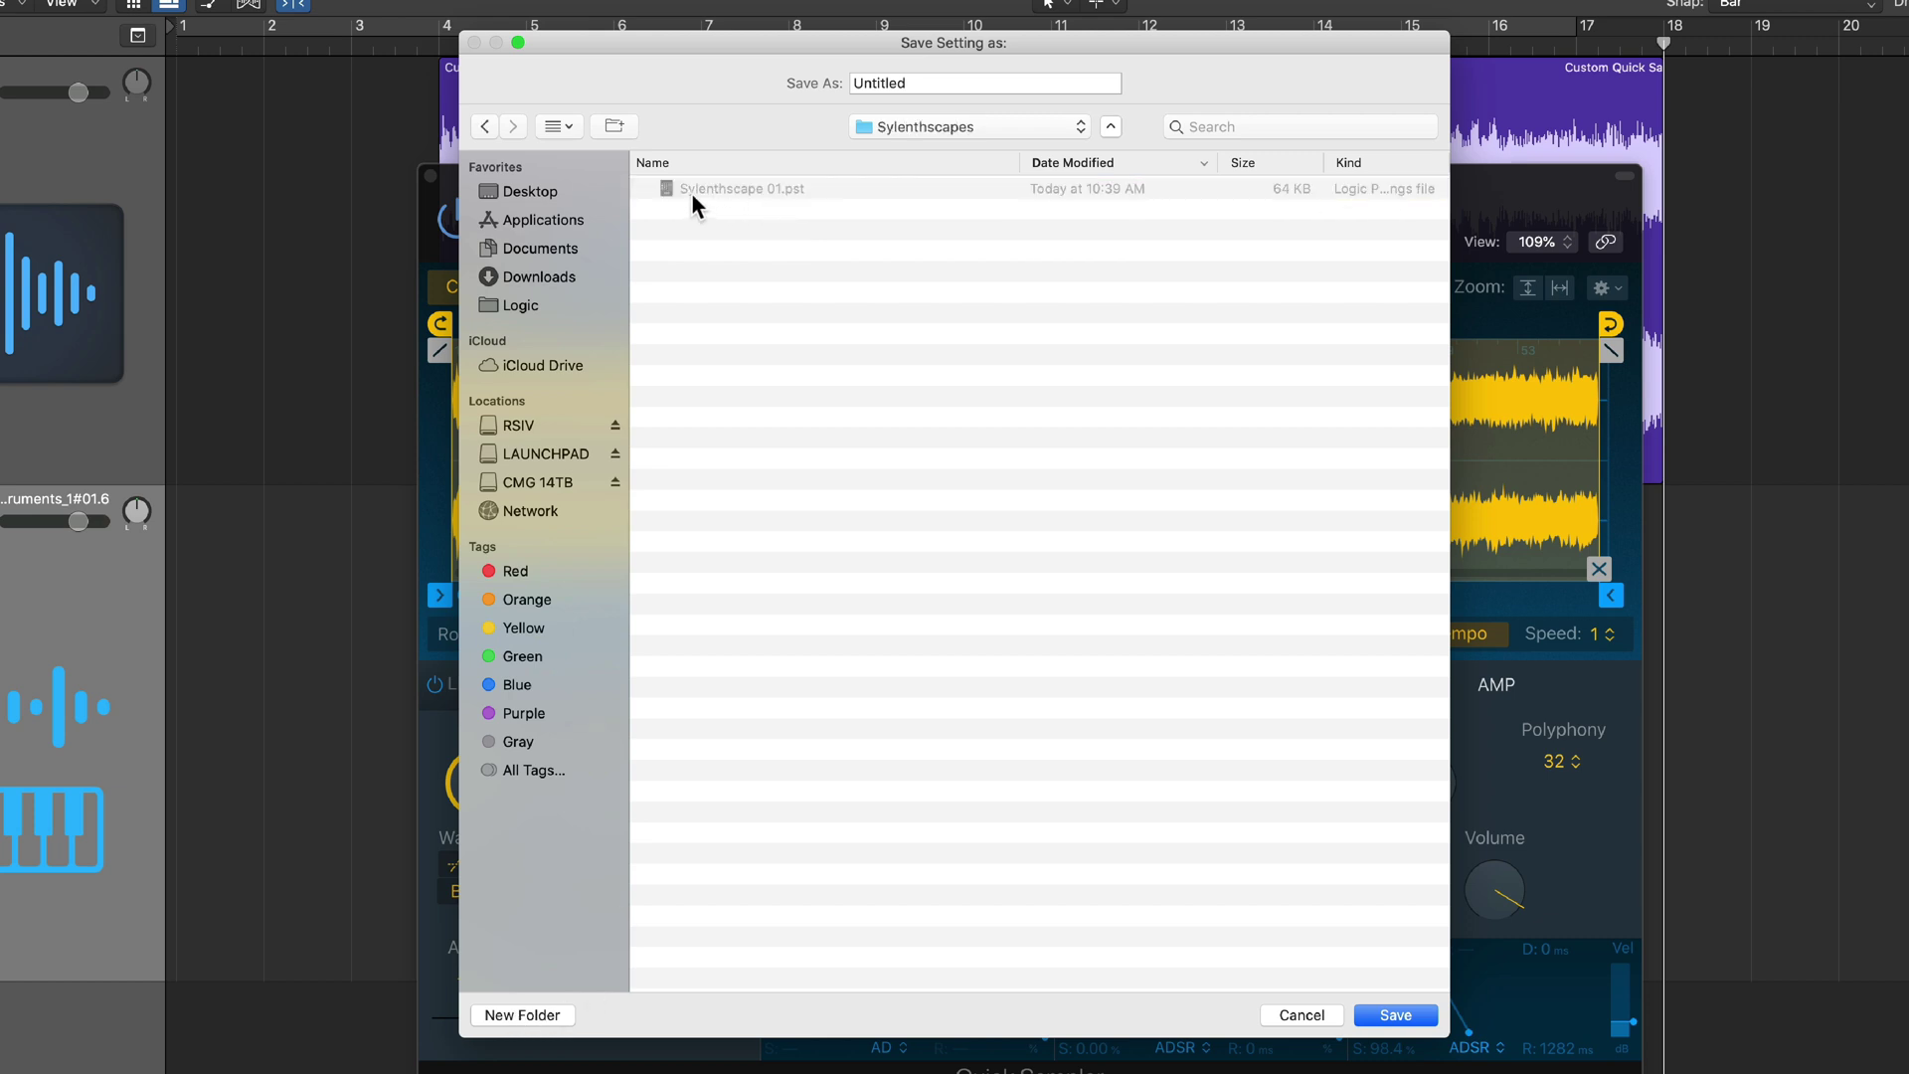
{"action": "double_click", "coordinate": [860, 84]}
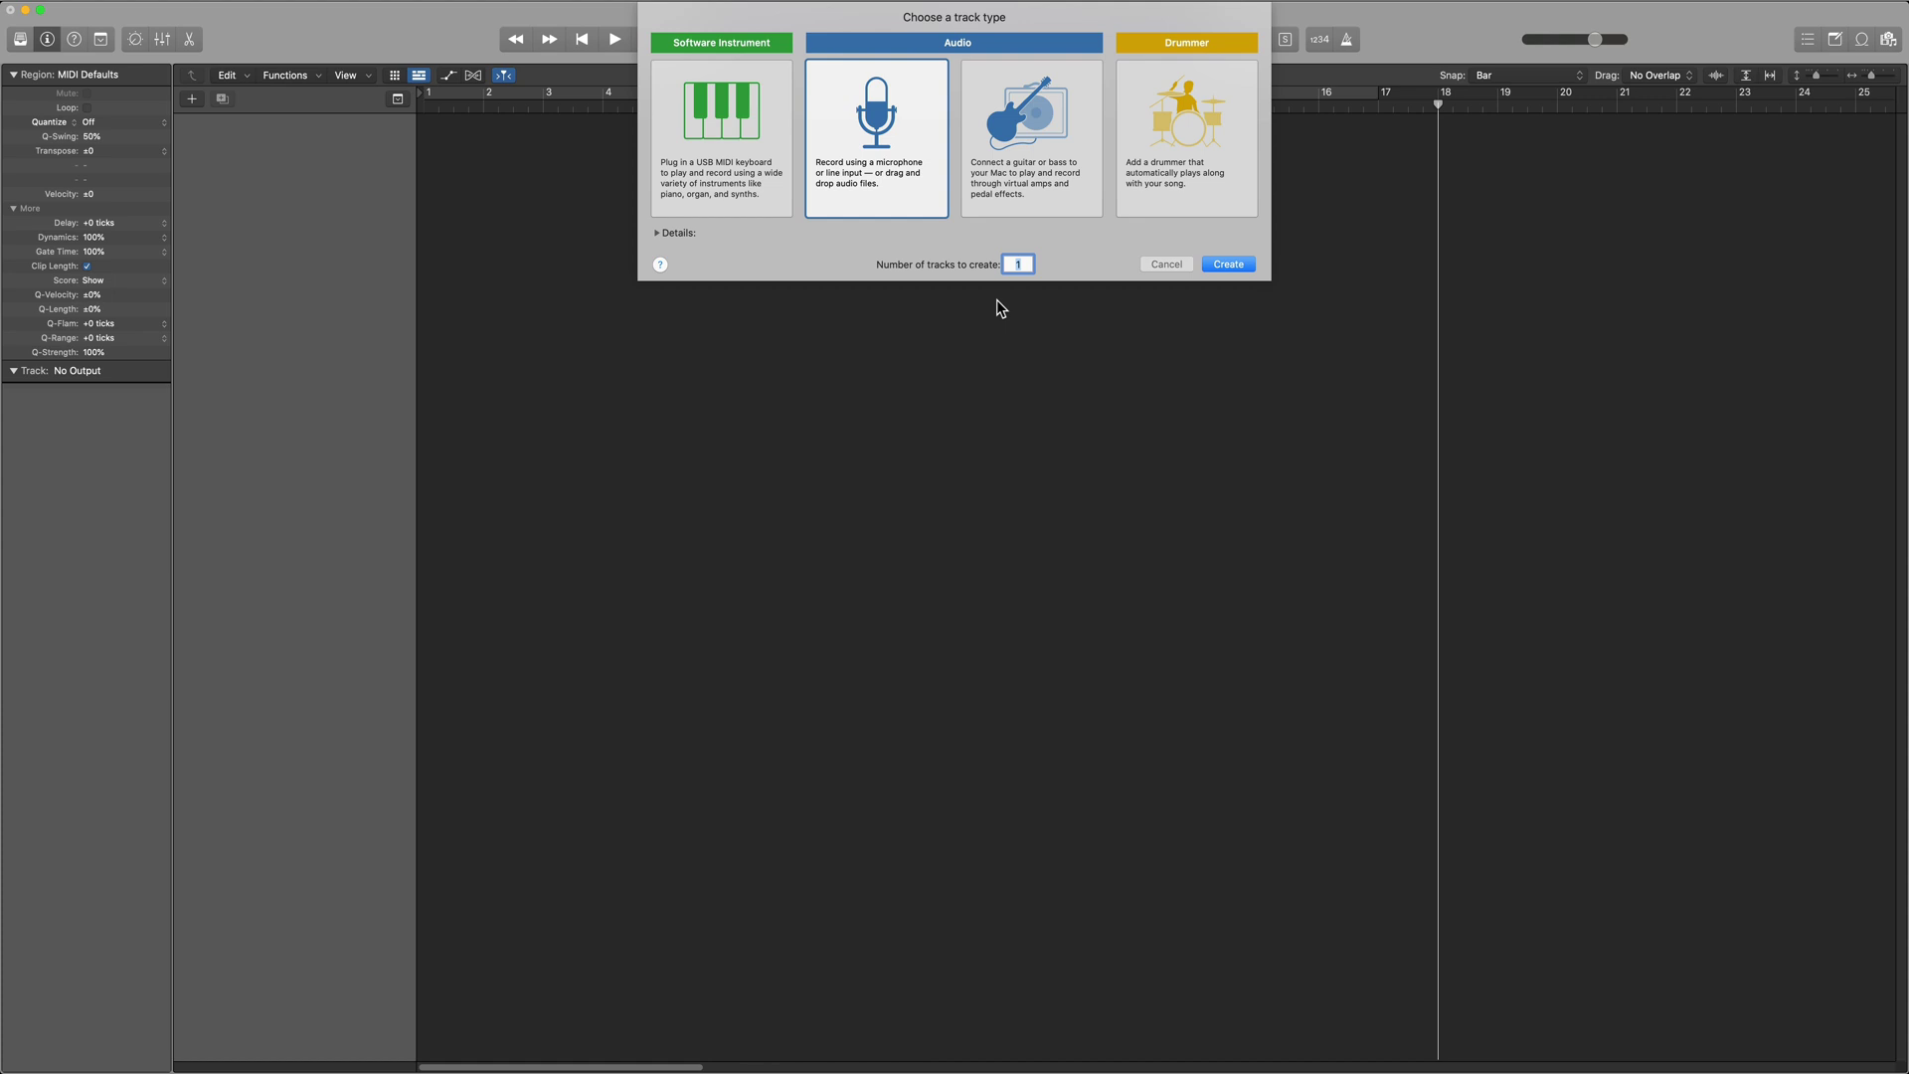
{"action": "key", "text": "Left"}
{"action": "key", "text": "Return"}
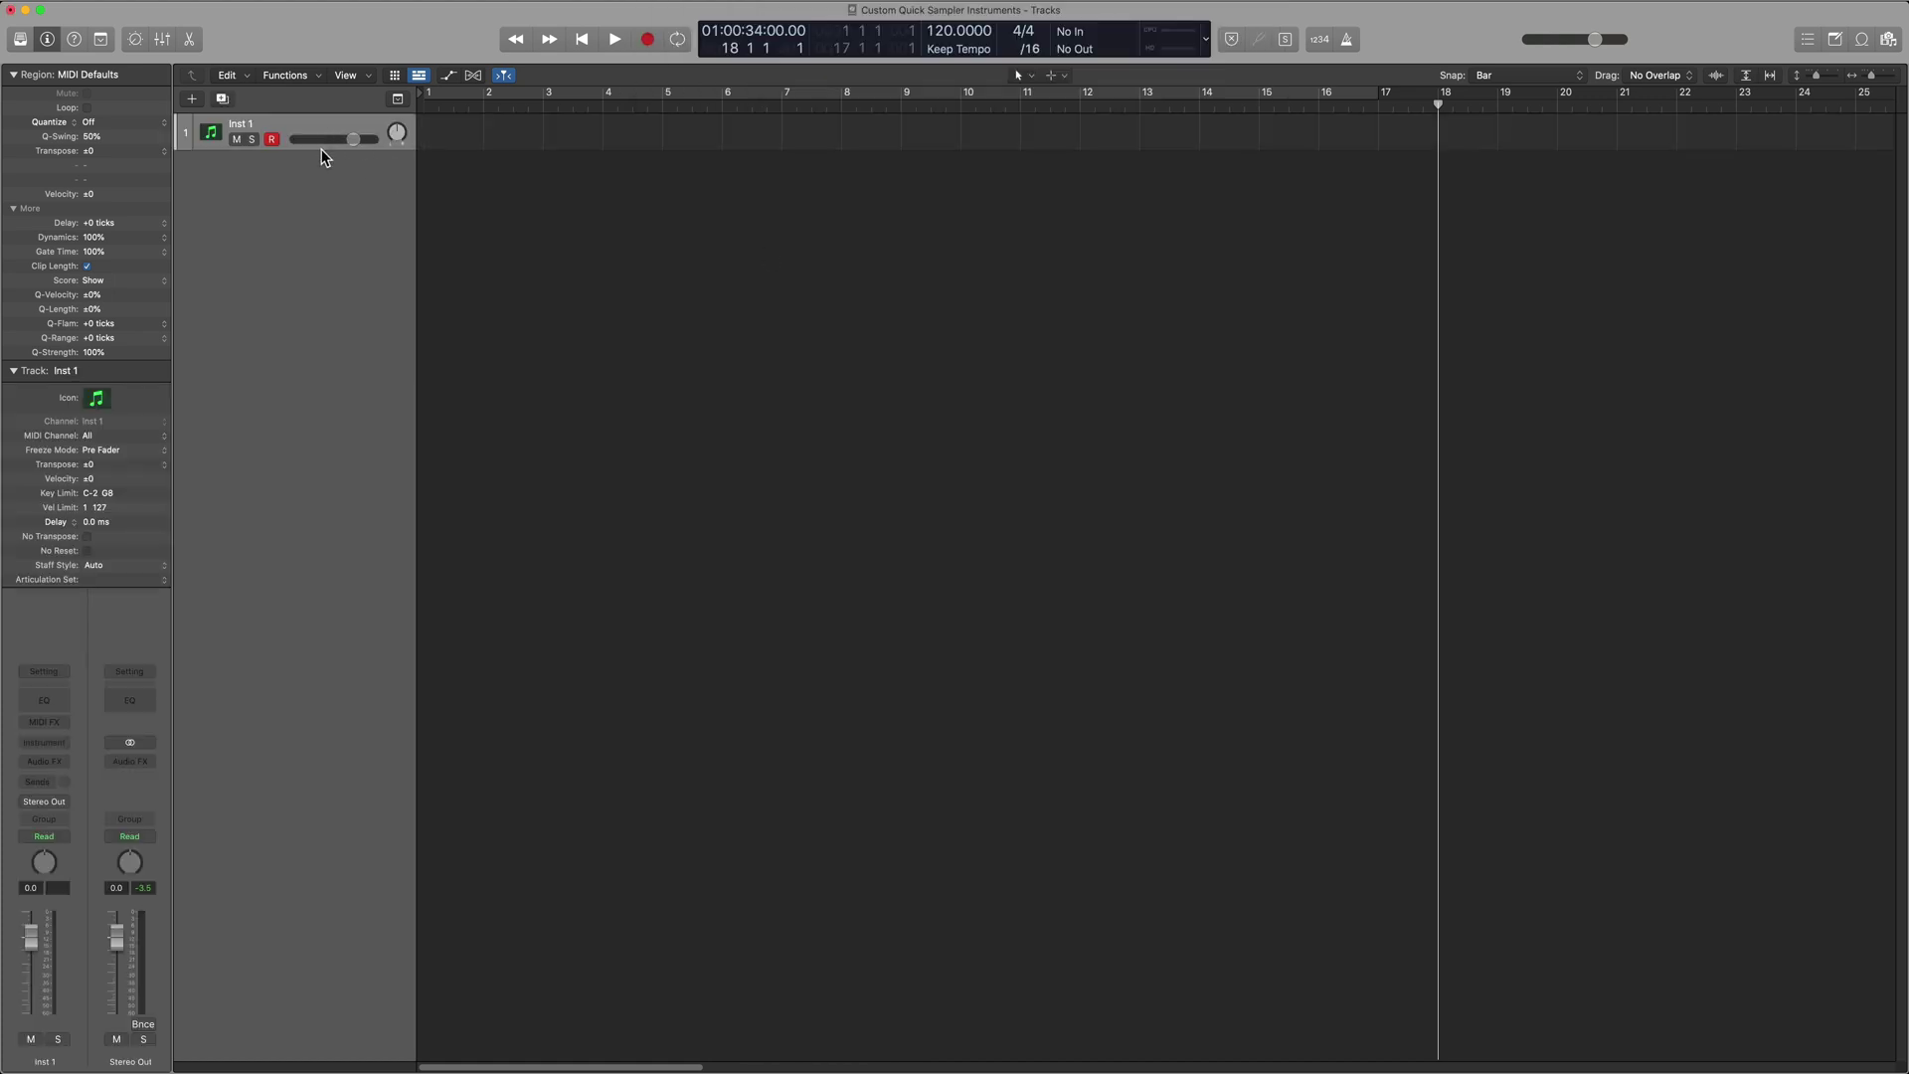
Insert a stereo Quick Sampler (Single Sample) on Inst 1 and recall the Sylenthscape 02 preset.
{"action": "left_click", "coordinate": [44, 742]}
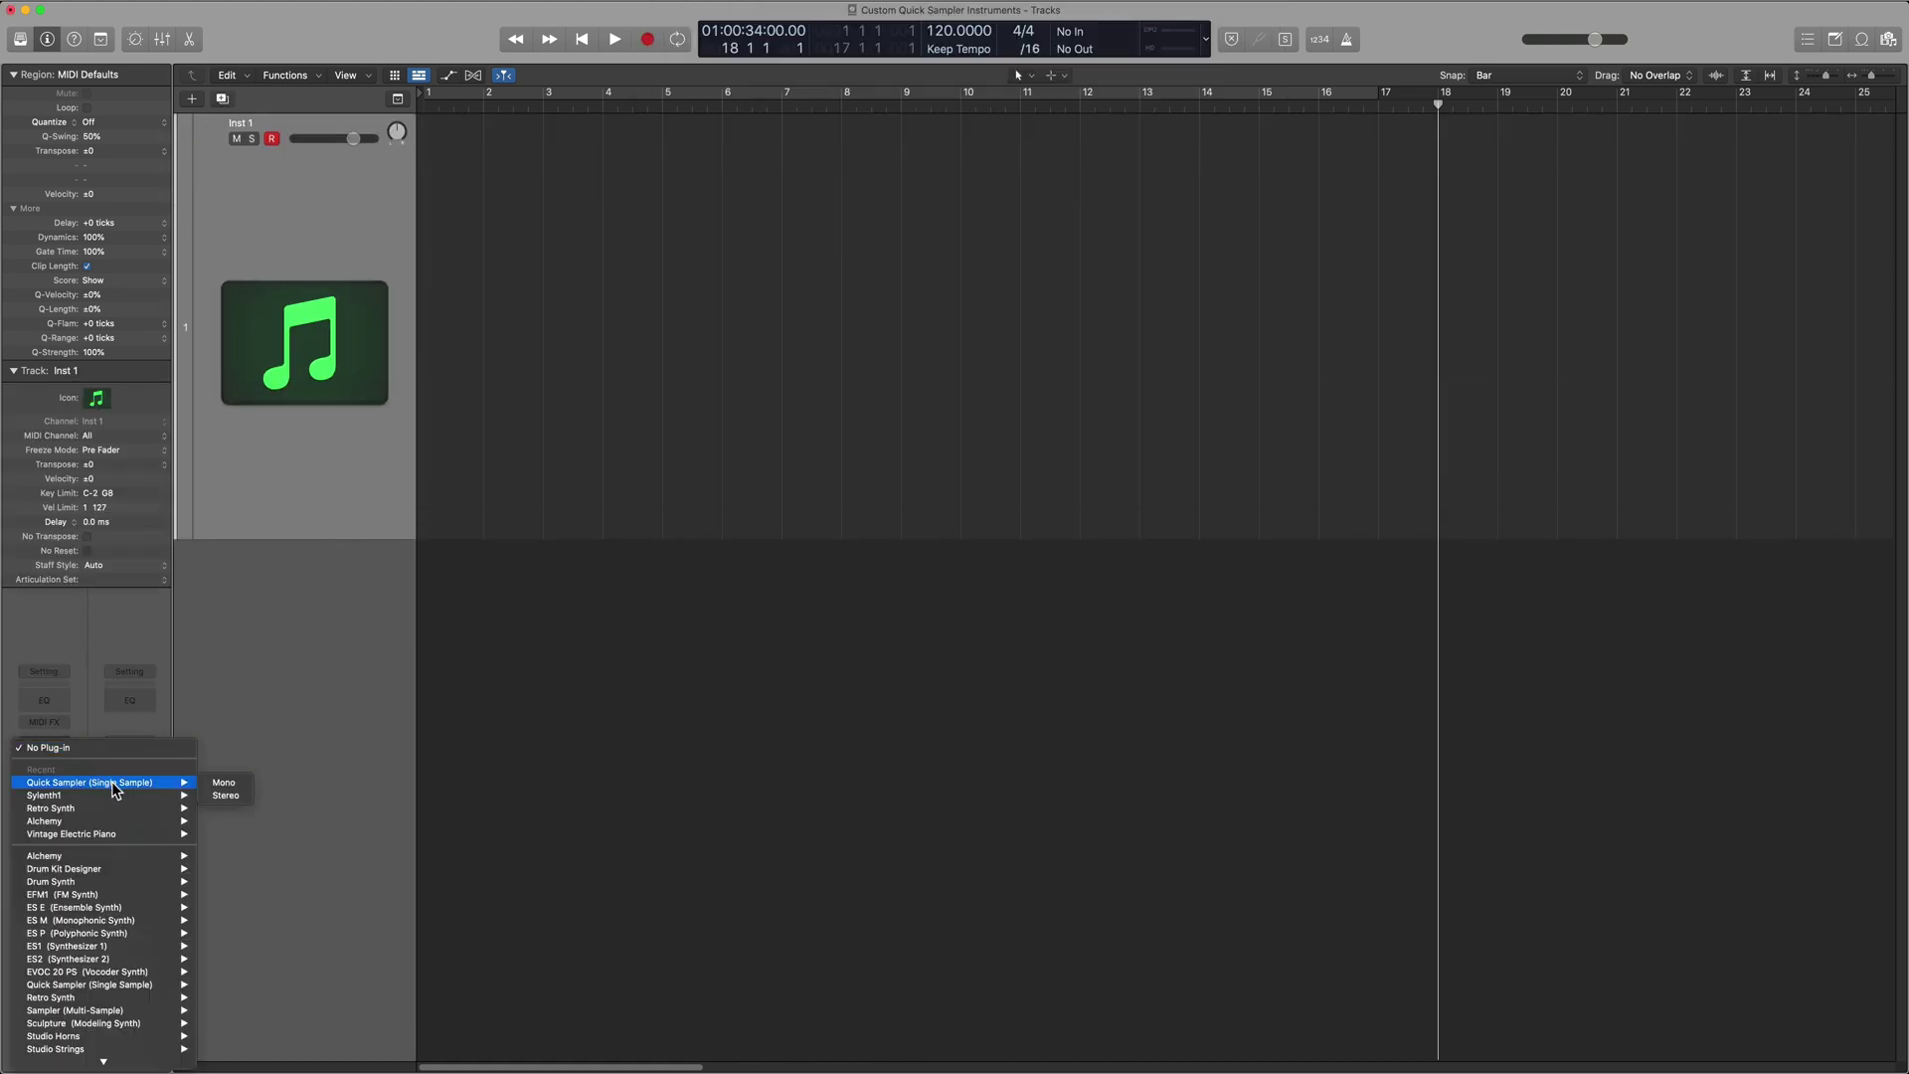
{"action": "left_click", "coordinate": [225, 795]}
{"action": "left_click", "coordinate": [552, 116]}
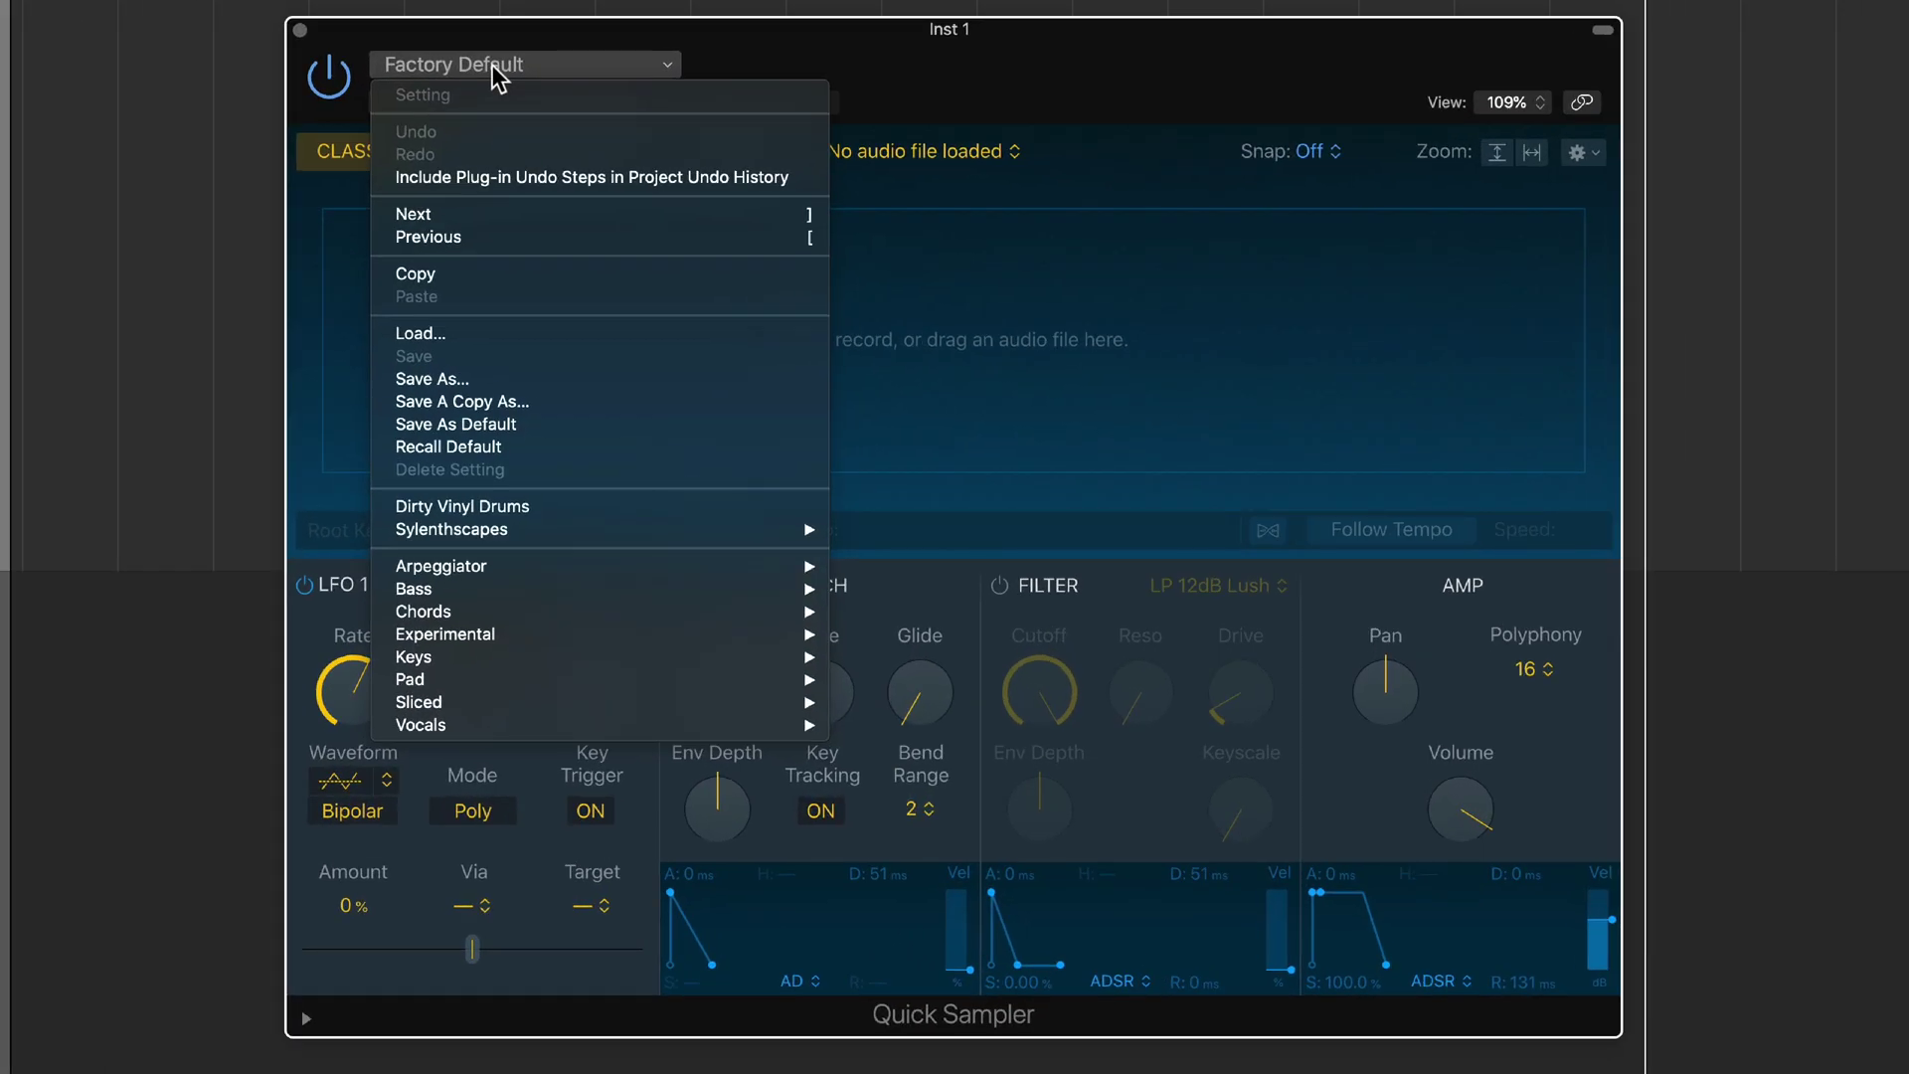
{"action": "mouse_move", "coordinate": [535, 527]}
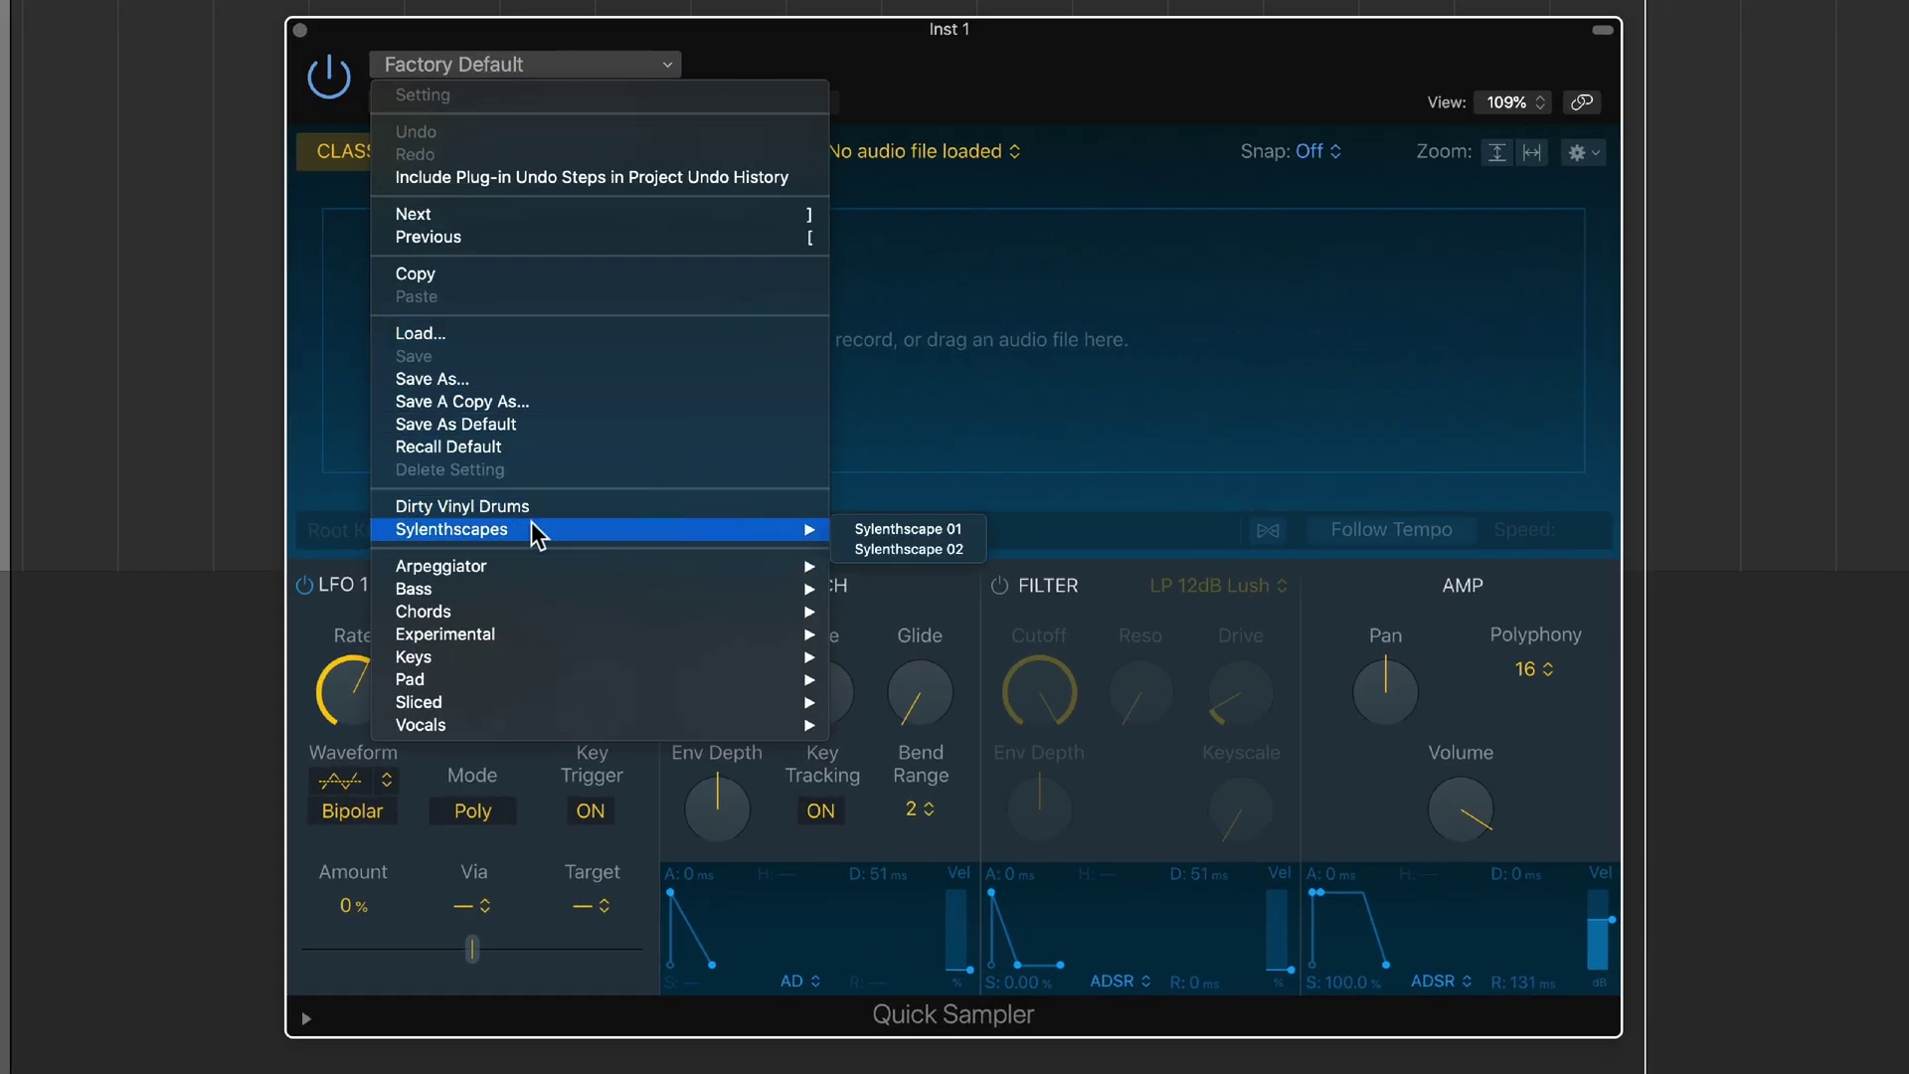
{"action": "left_click", "coordinate": [909, 548]}
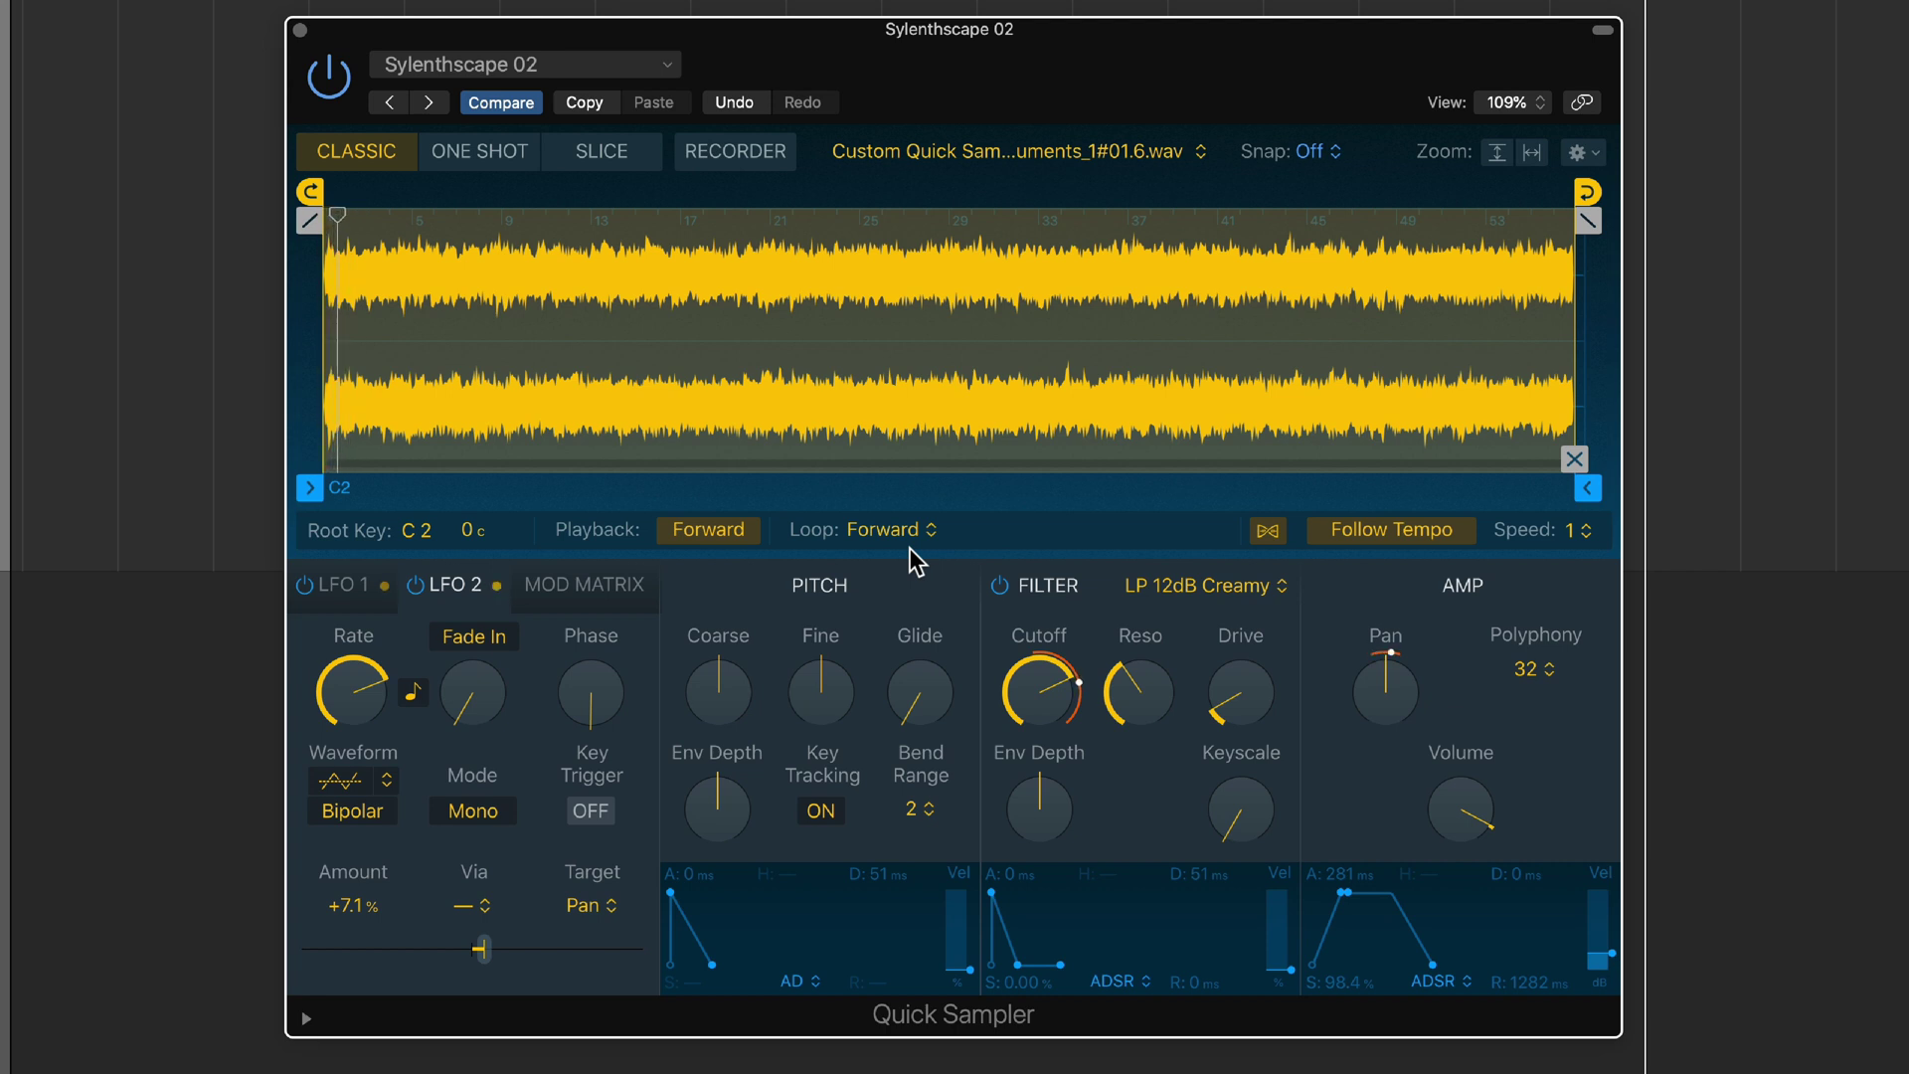
Switch the sampler to the Sylenthscape 01 preset and set the project tempo to 90 BPM.
{"action": "left_click", "coordinate": [597, 65]}
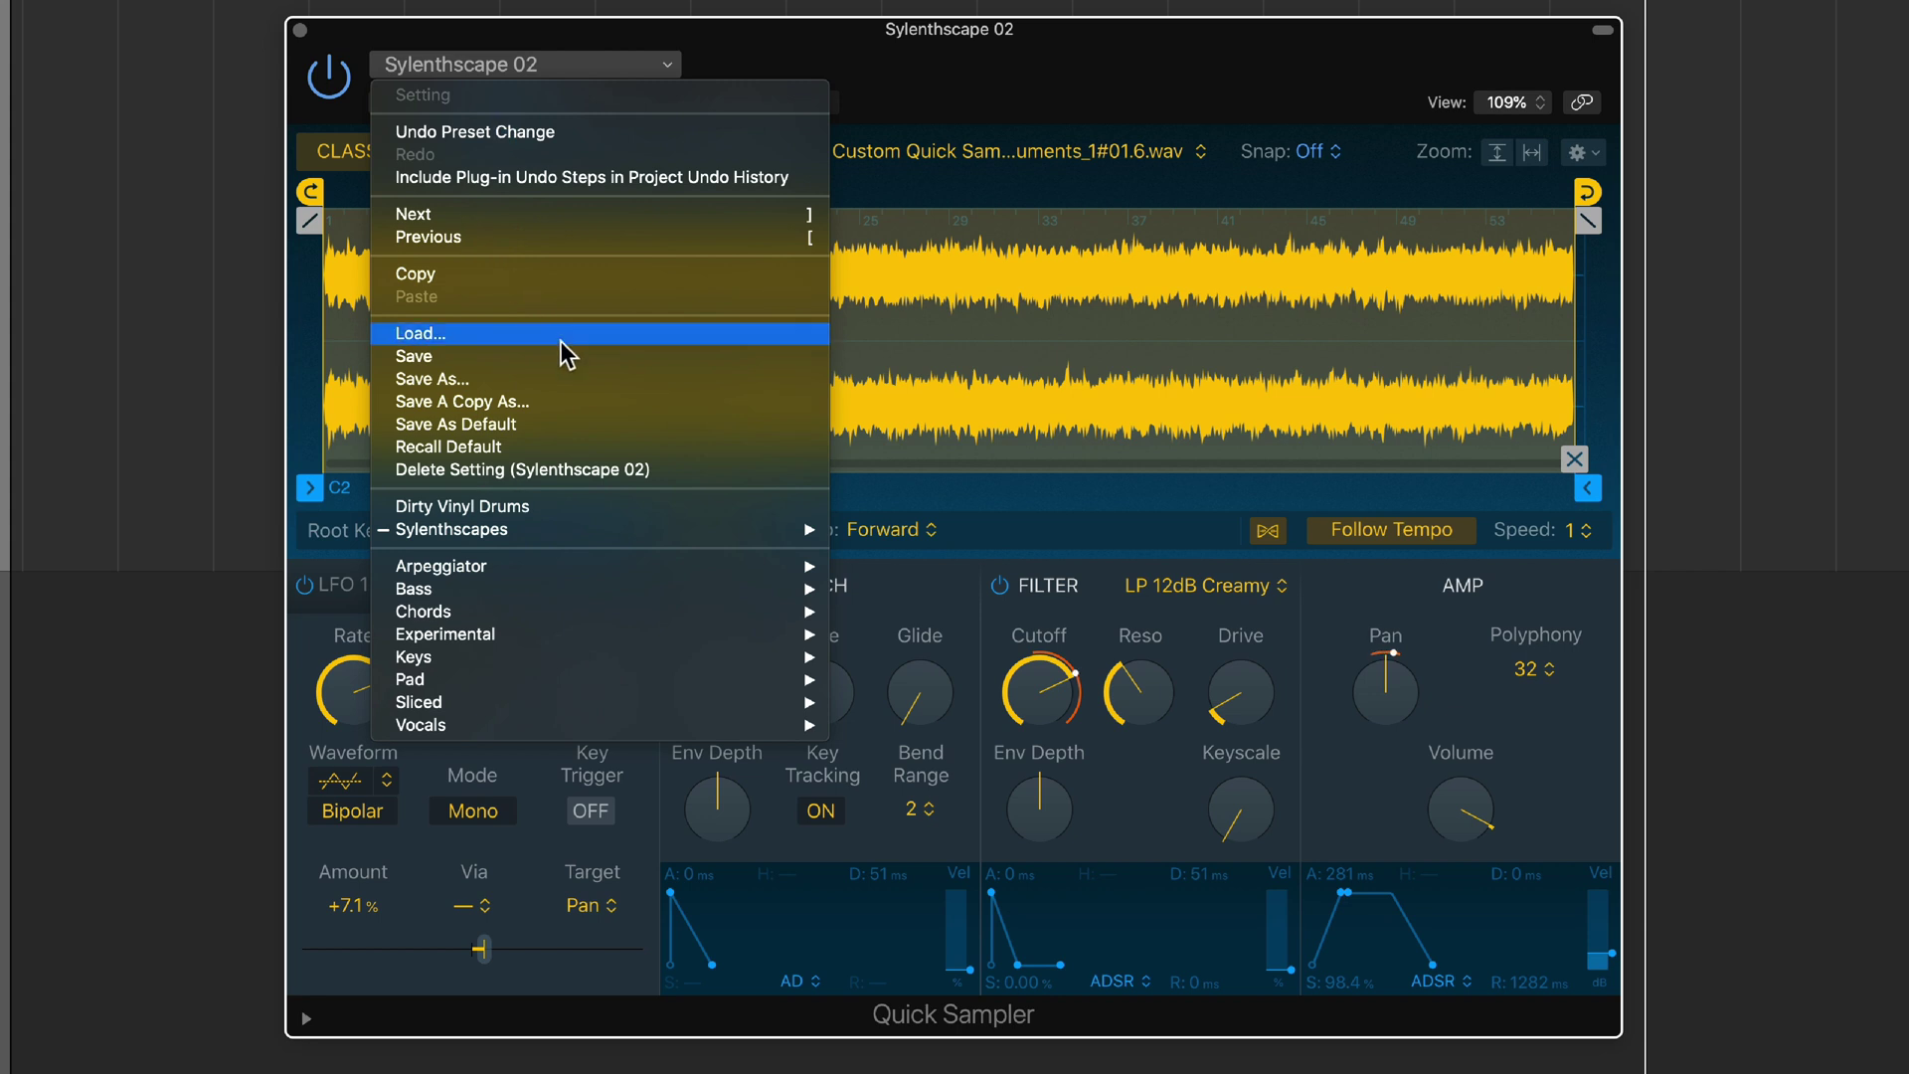
{"action": "mouse_move", "coordinate": [563, 529]}
{"action": "left_click", "coordinate": [909, 529]}
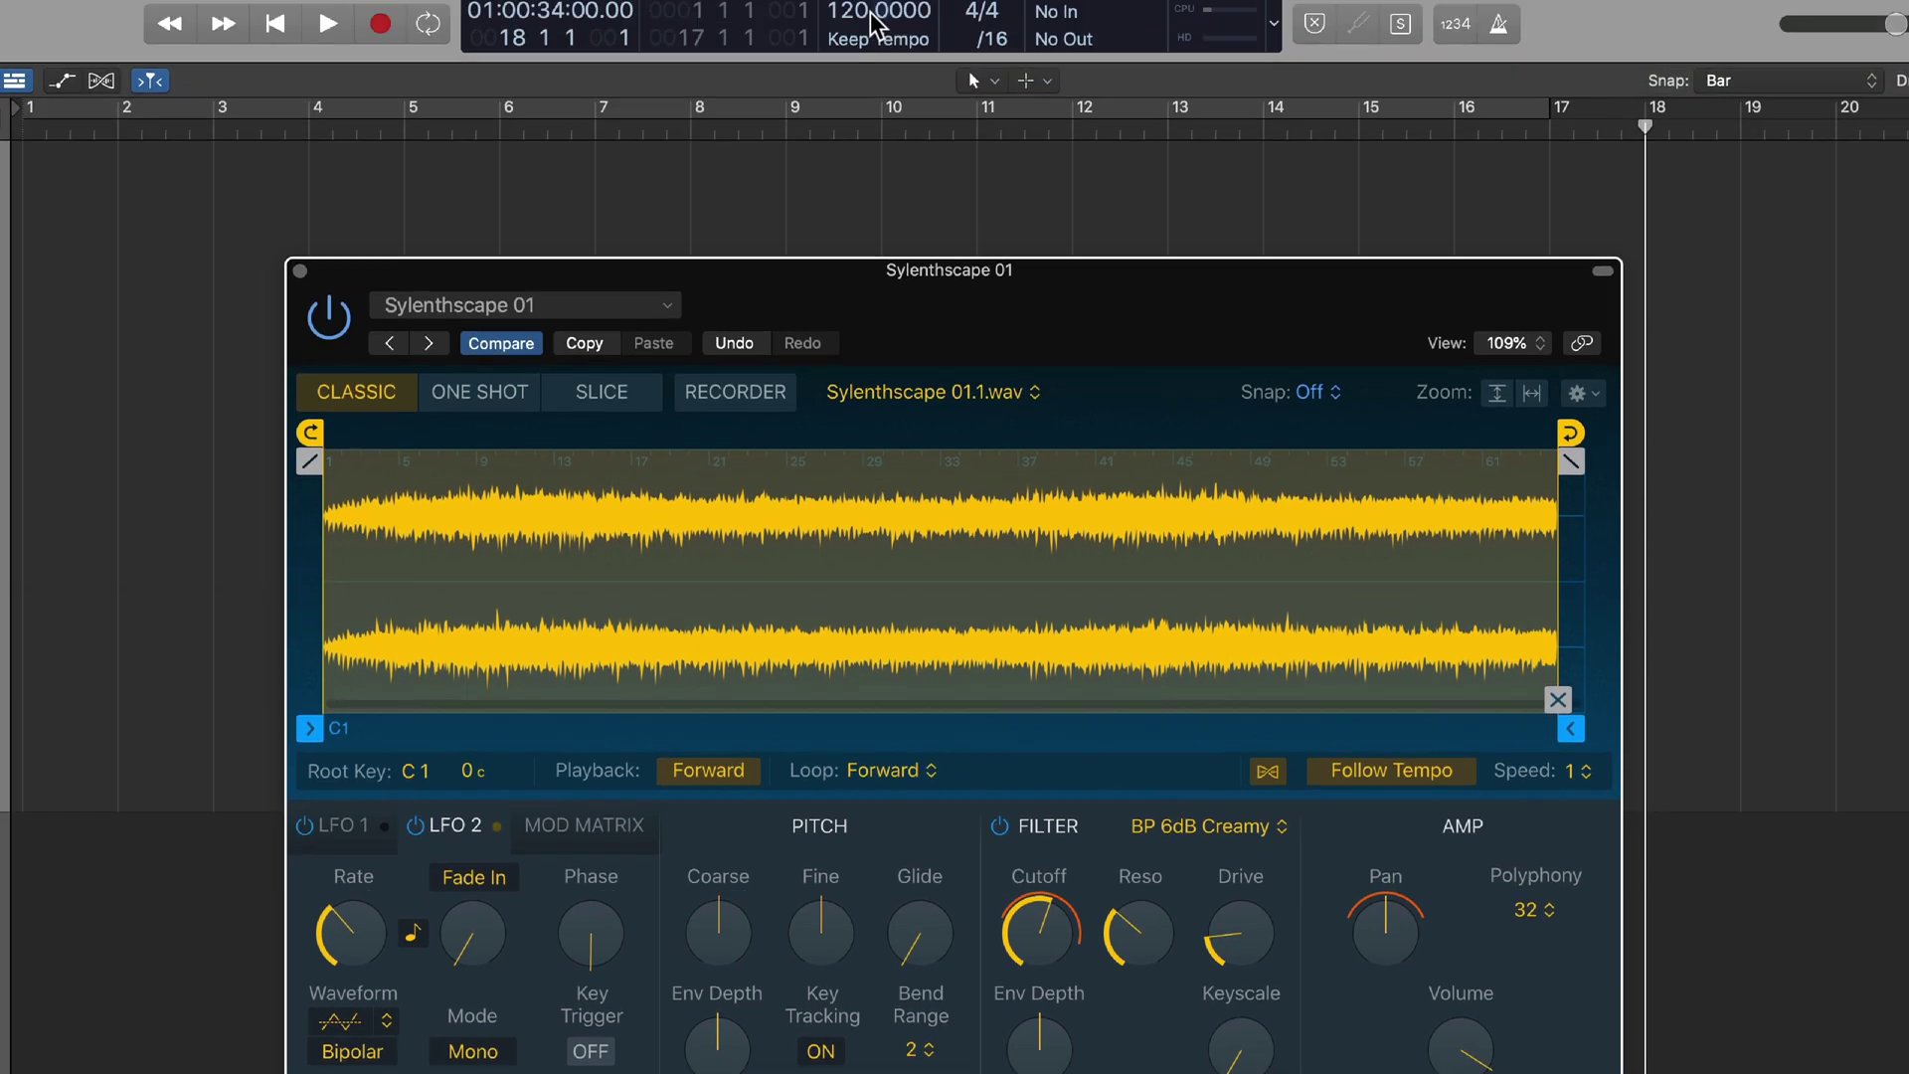
{"action": "type", "text": "90"}
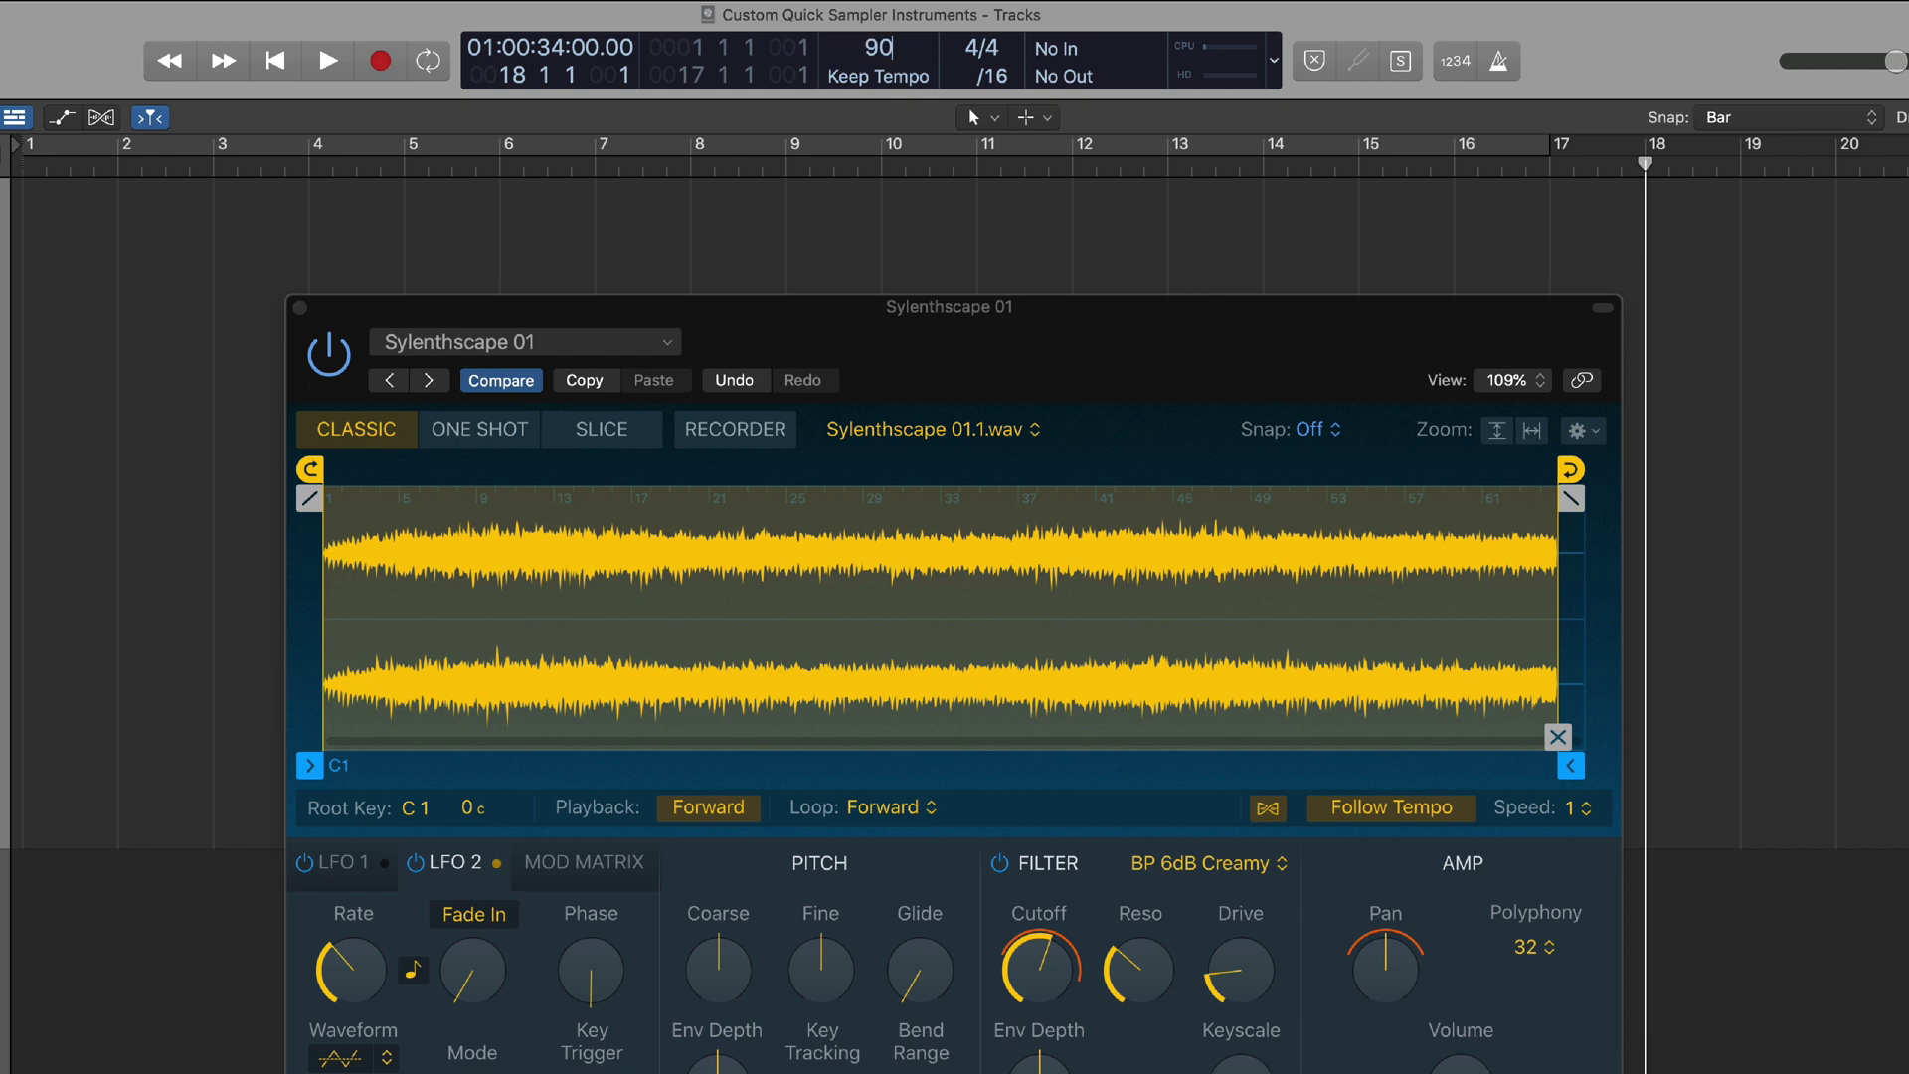
{"action": "key", "text": "Return"}
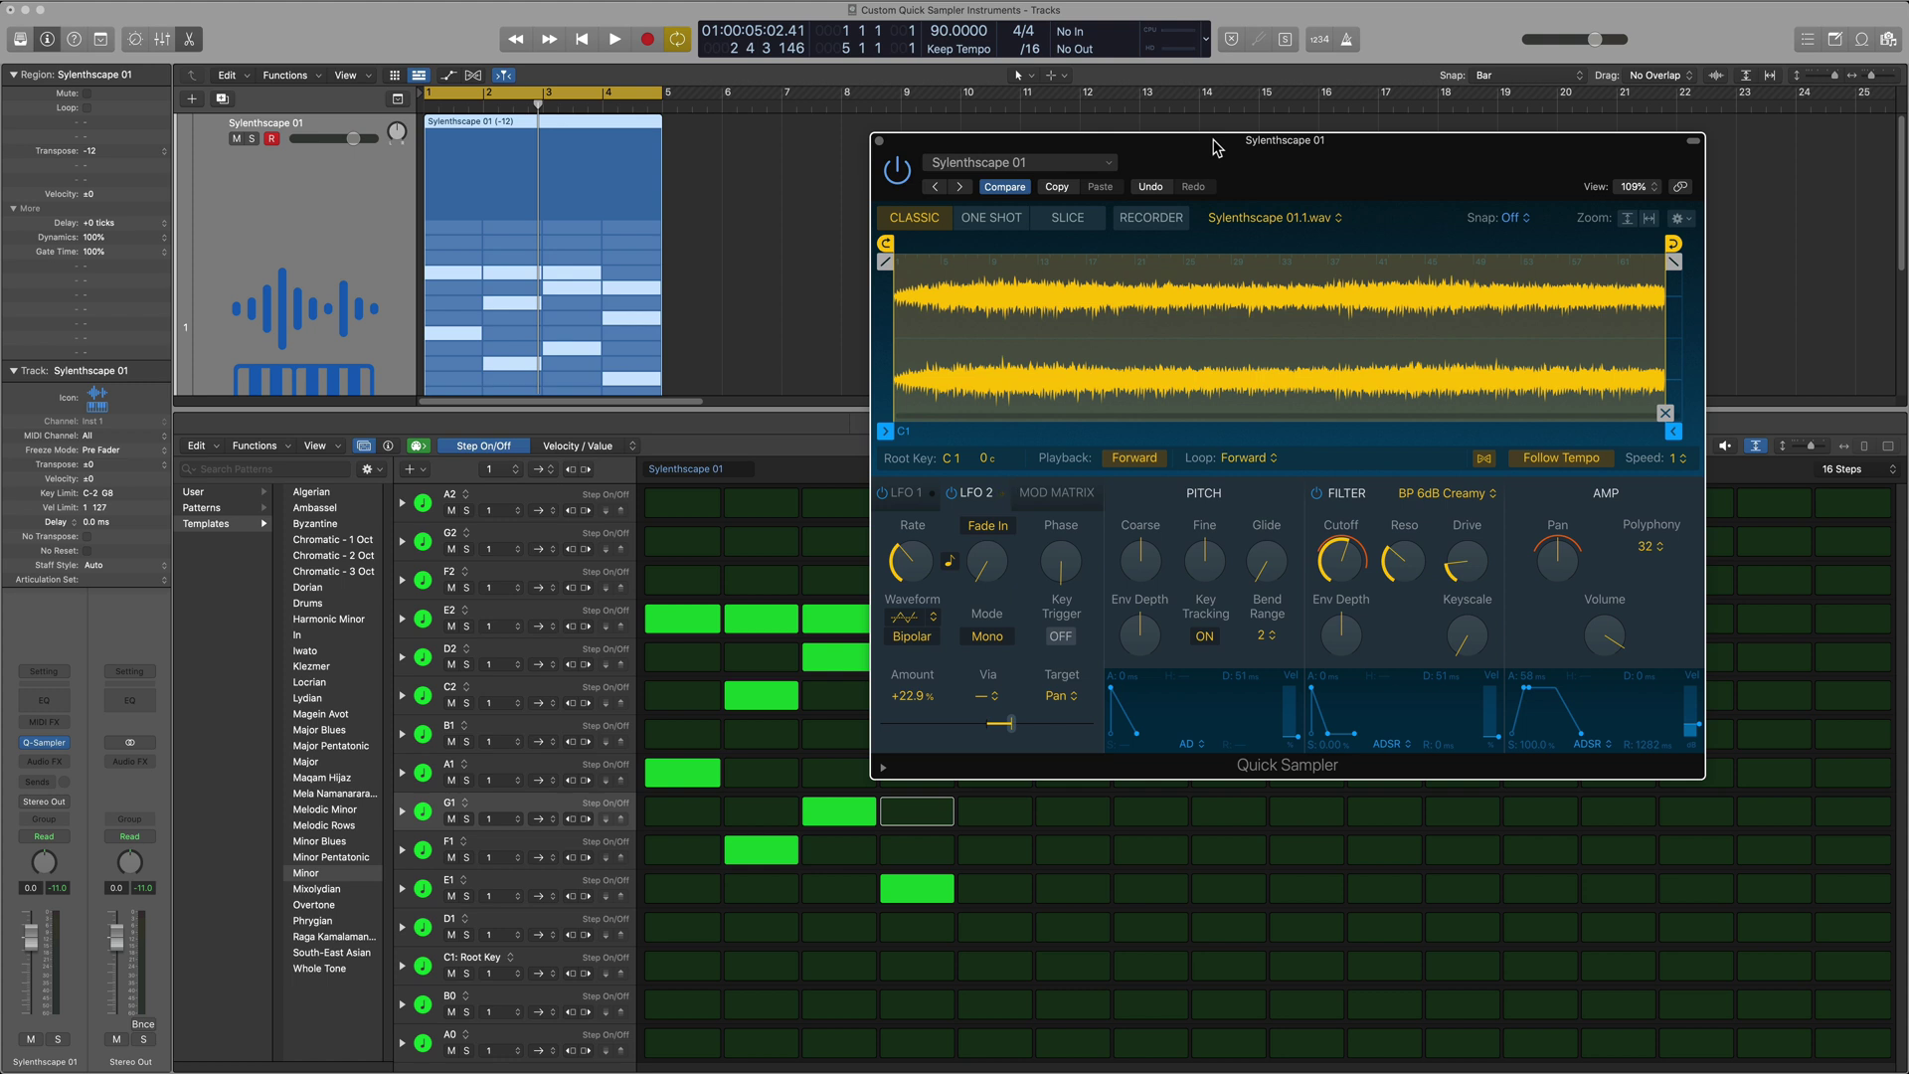
Play the Sylenthscape 01 pattern at 90 BPM, then change the tempo back to 120 BPM.
{"action": "key", "text": "space"}
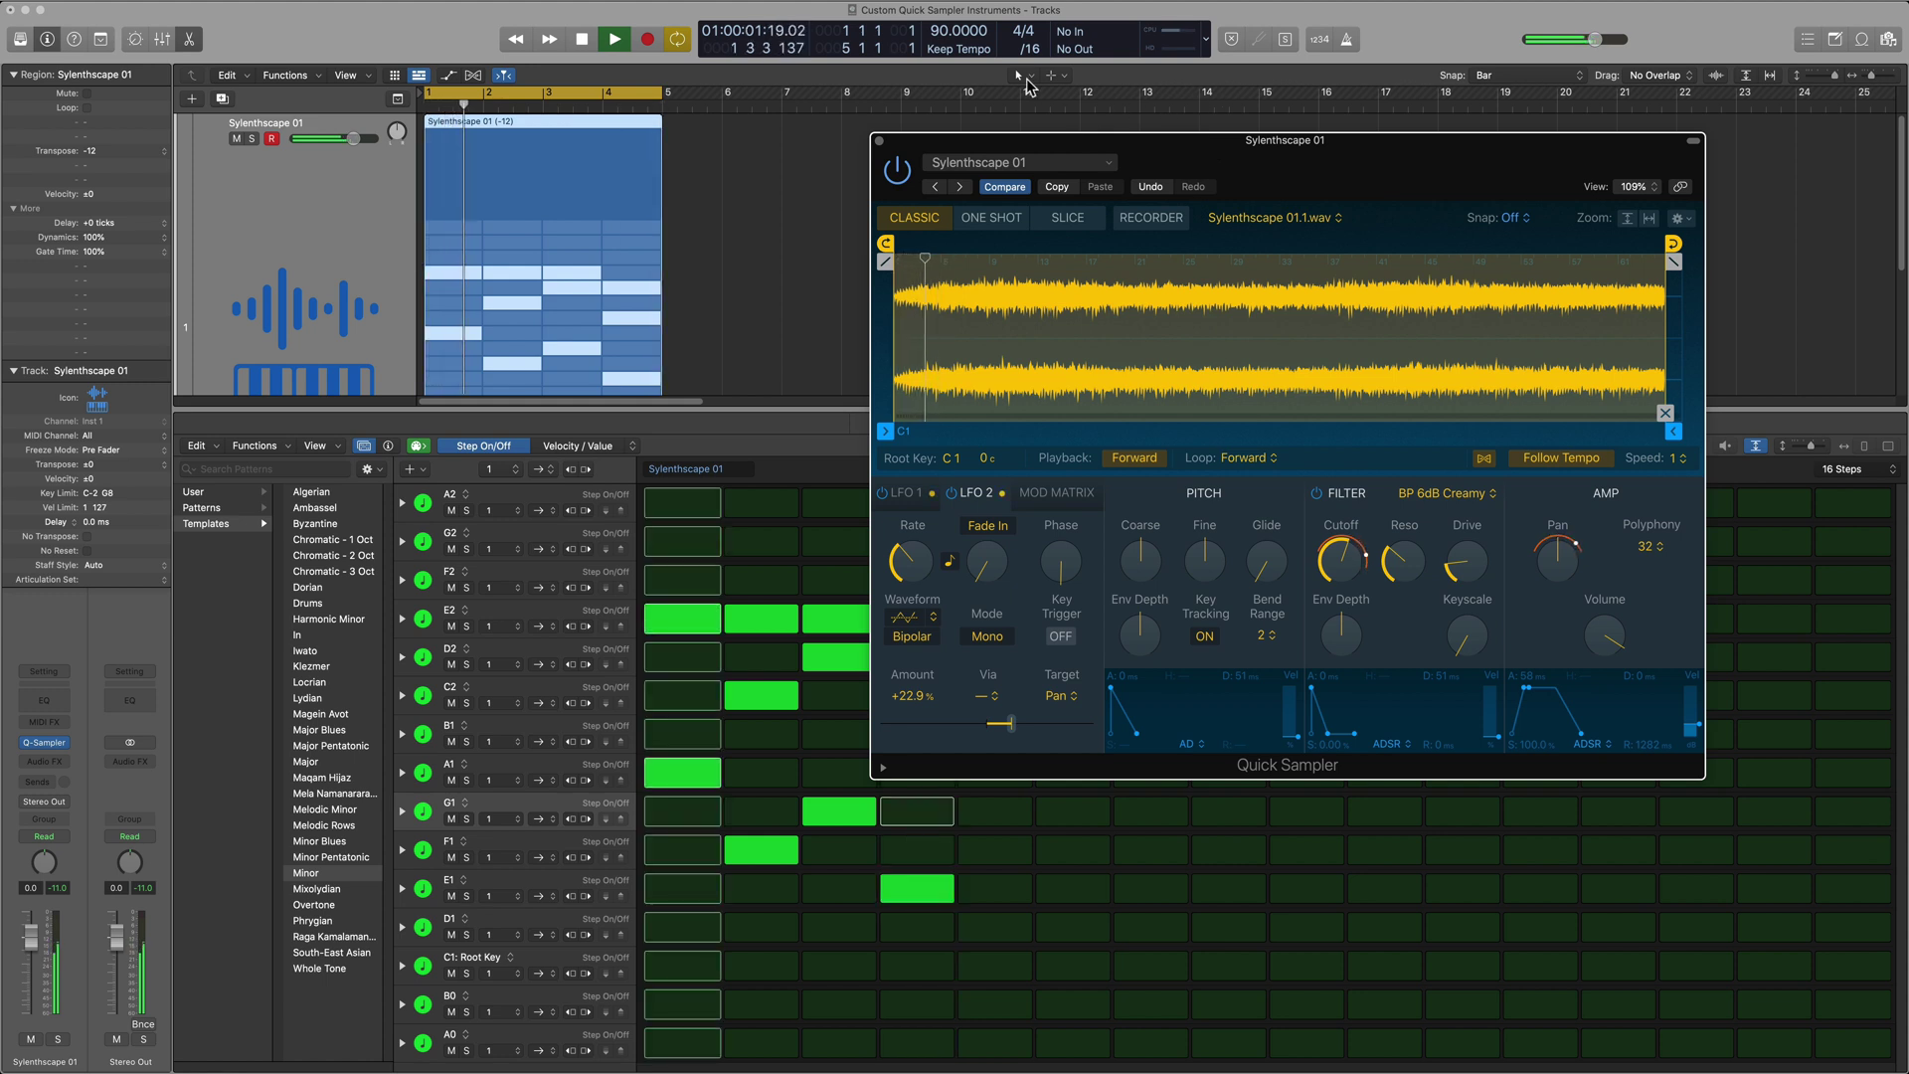
{"action": "key", "text": "space"}
{"action": "left_click", "coordinate": [1017, 123]}
{"action": "type", "text": "120"}
{"action": "key", "text": "Return"}
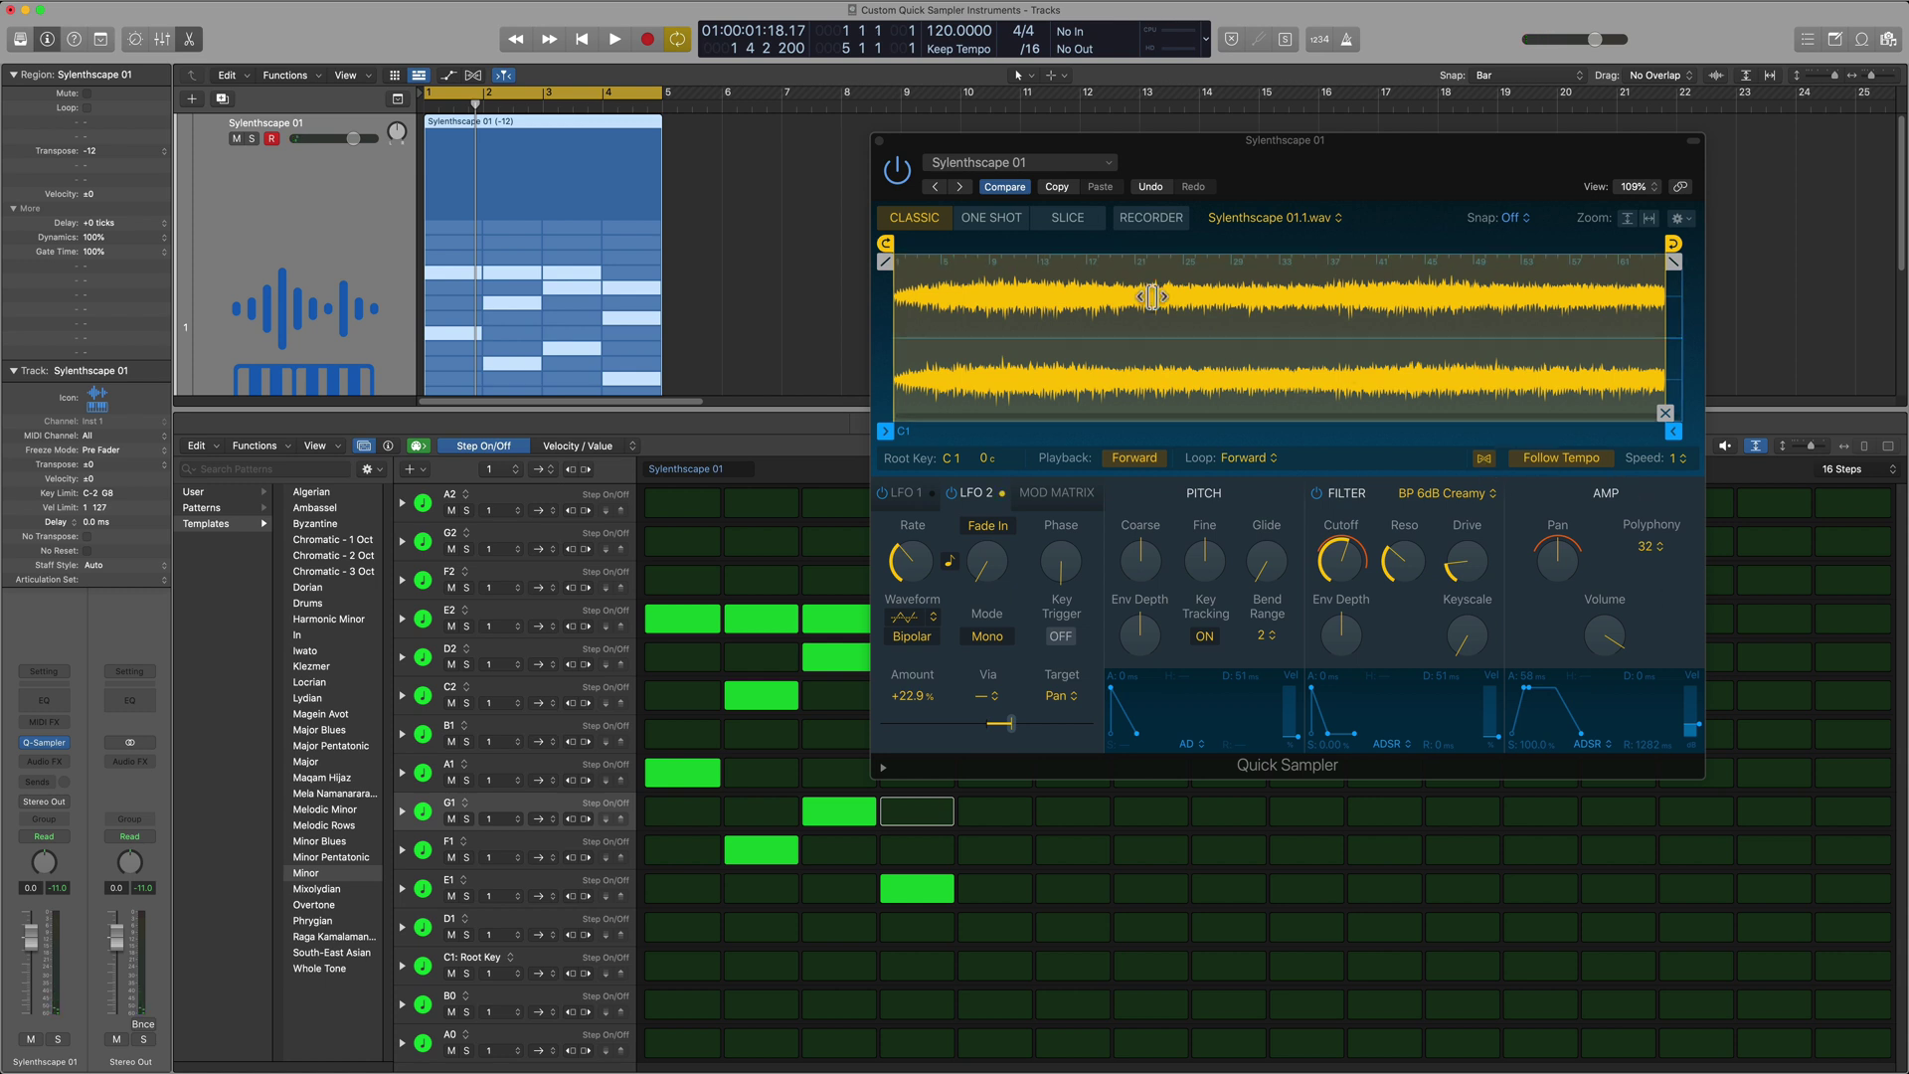
Play the pattern again at 120 BPM from the sampler window.
{"action": "left_click", "coordinate": [1148, 169]}
{"action": "key", "text": "space"}
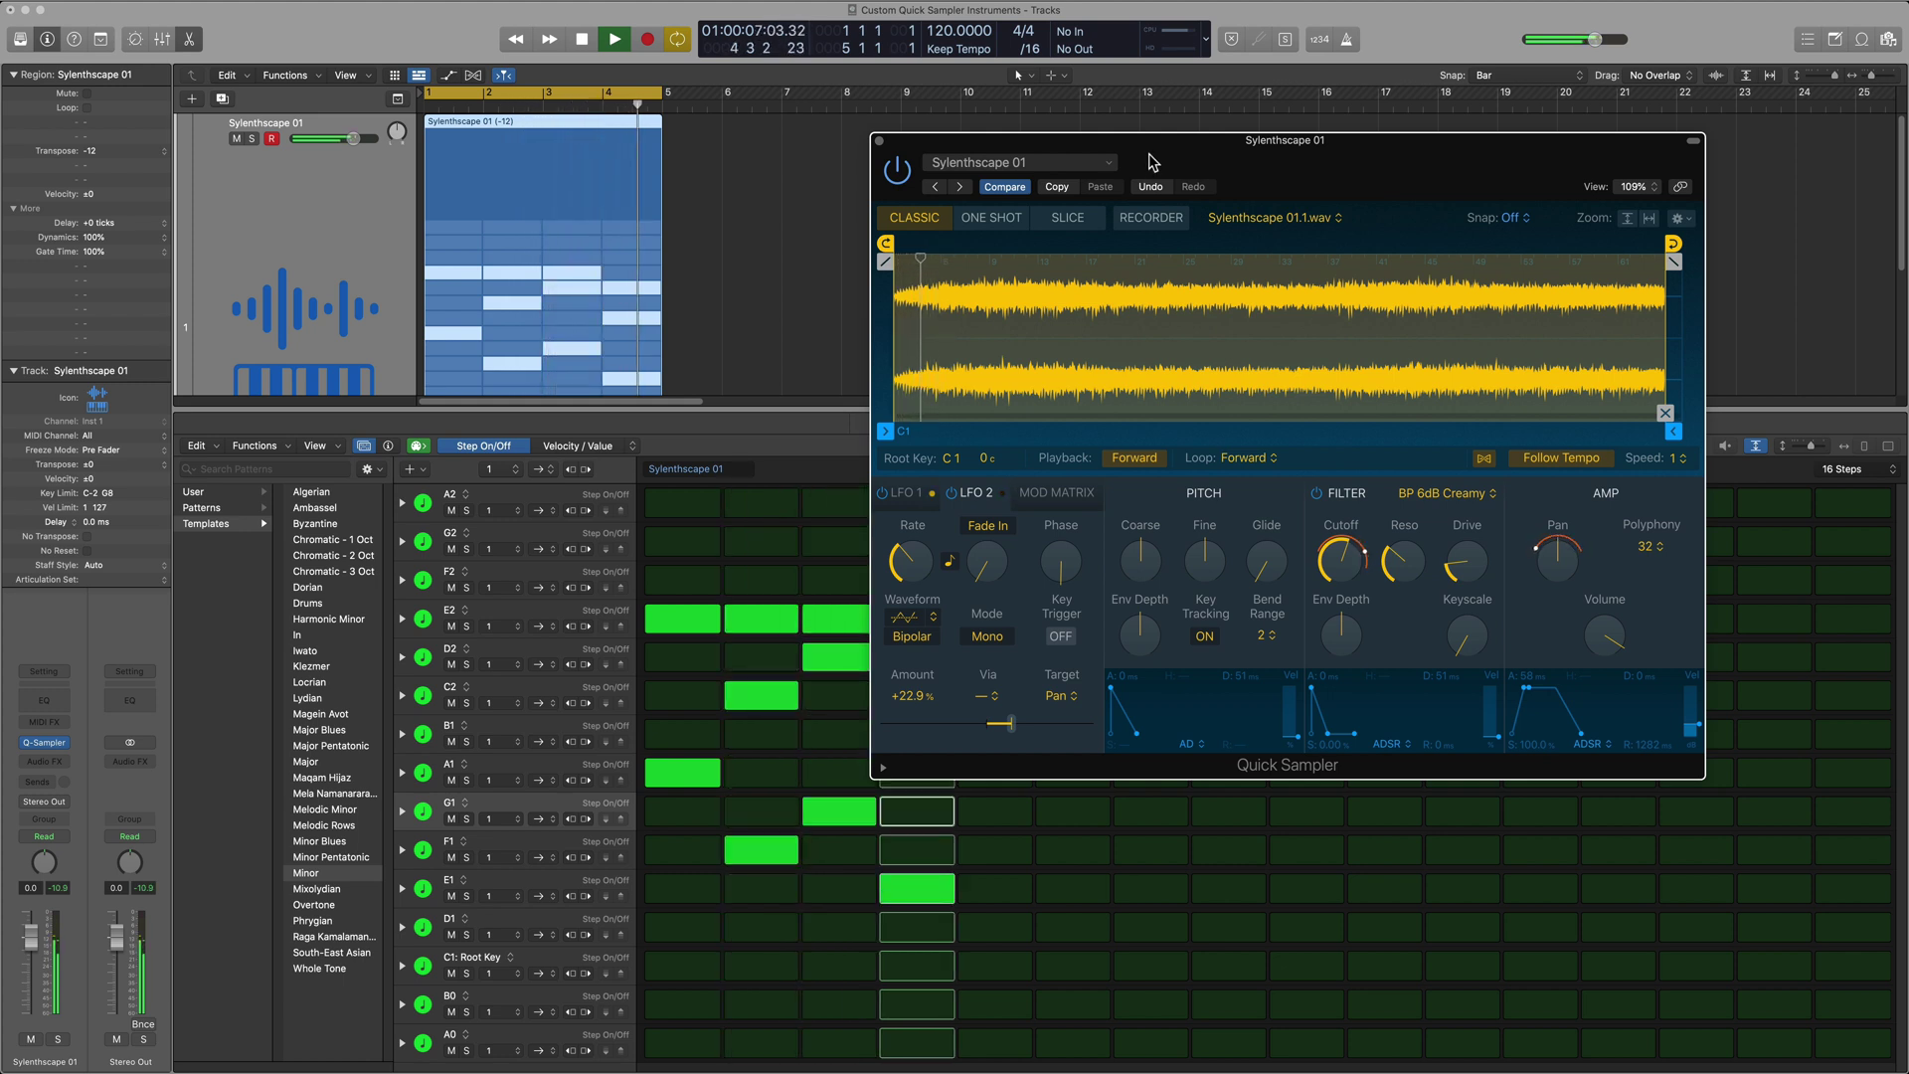
{"action": "key", "text": "space"}
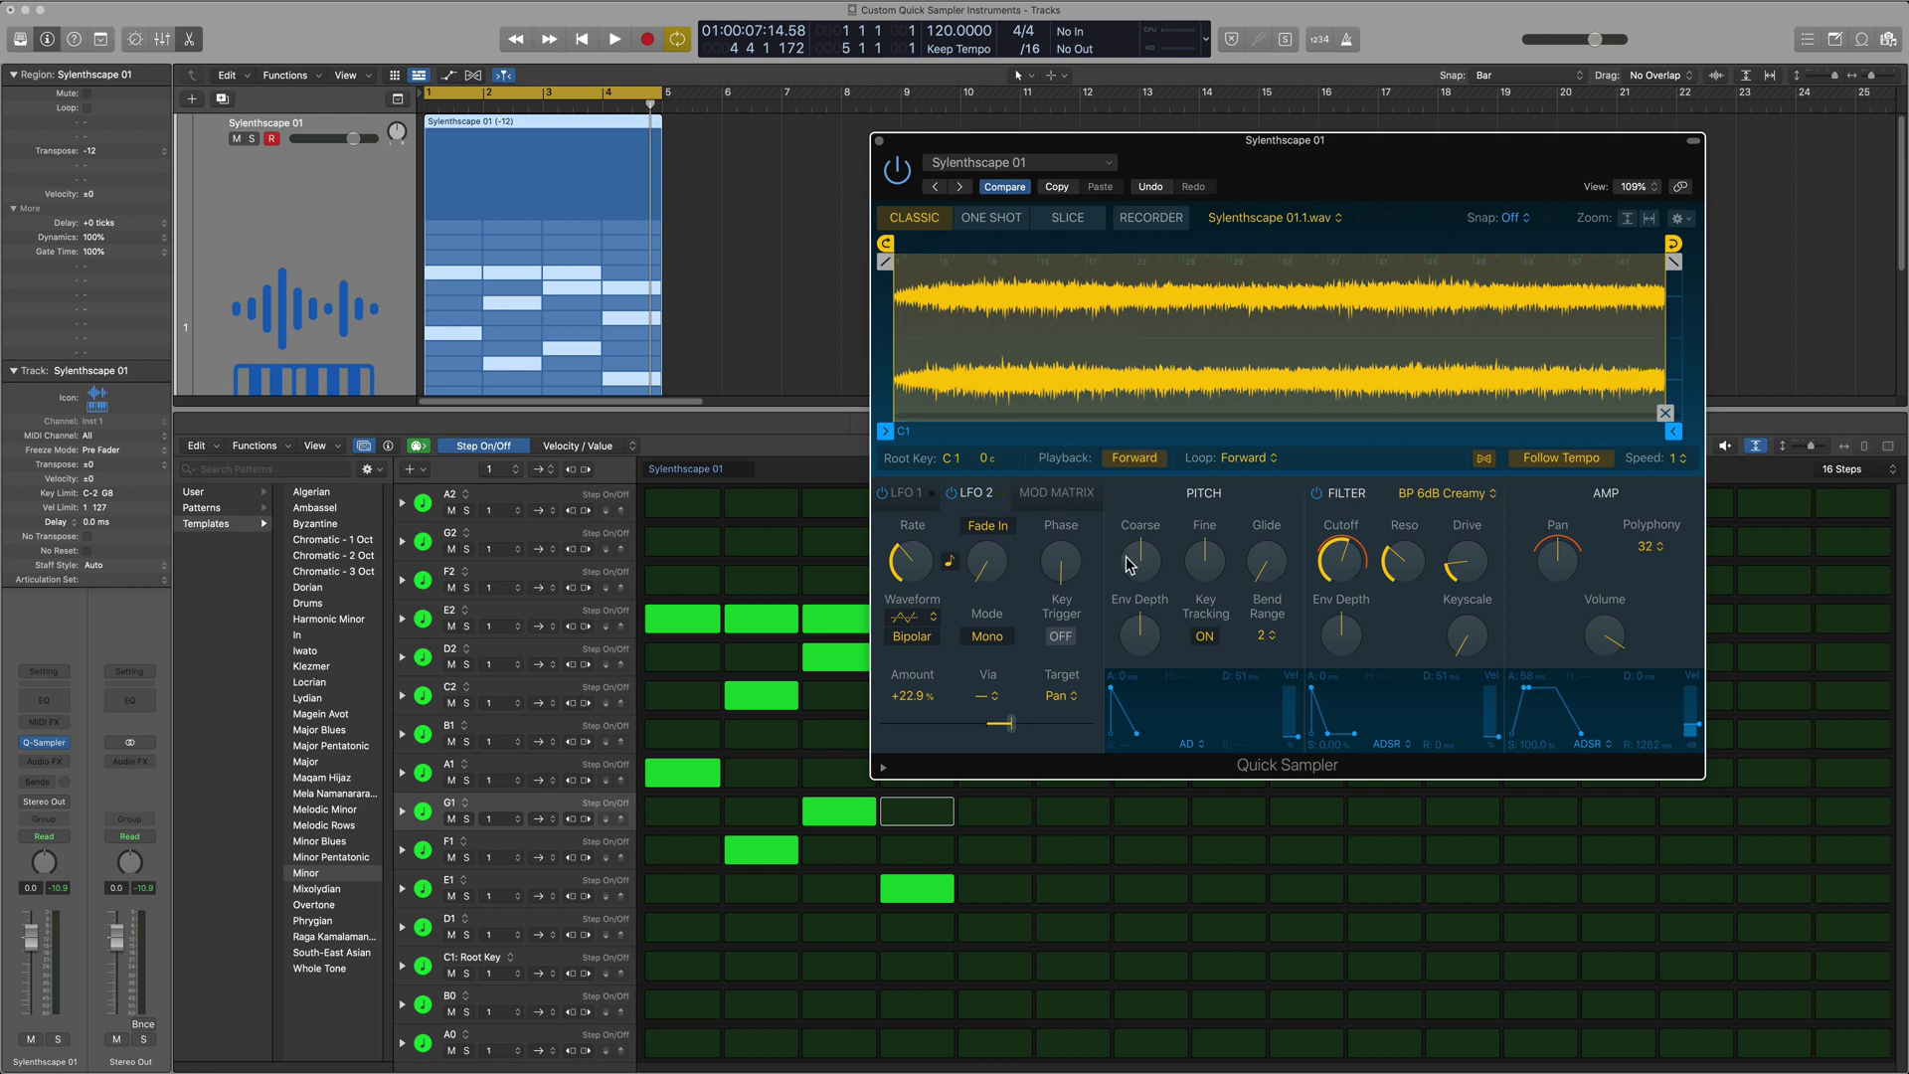
{"action": "mouse_move", "coordinate": [1532, 528]}
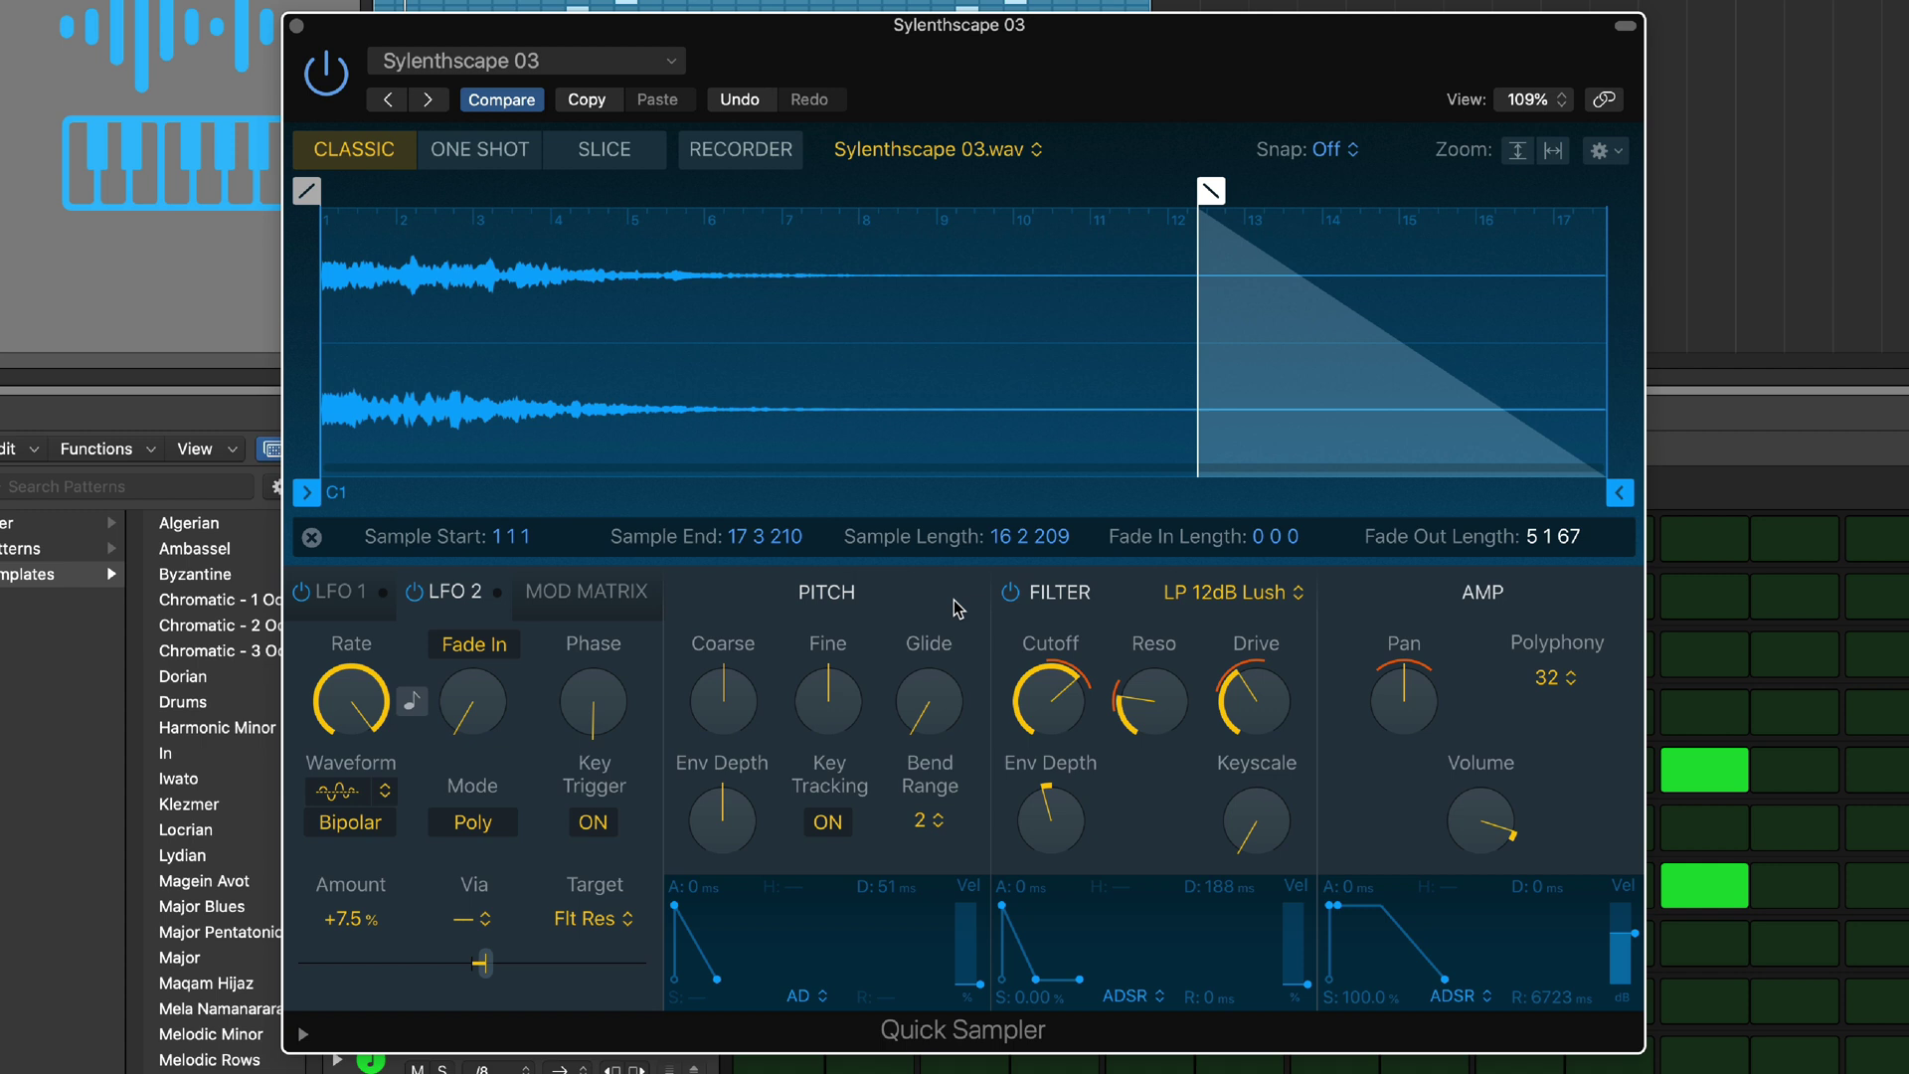
Check LFO 1 (Random Smooth) and LFO 2, then show the mod matrix: LFO 2 -14.5% drive, LFO 1 +13.8% pan.
{"action": "left_click", "coordinate": [354, 596]}
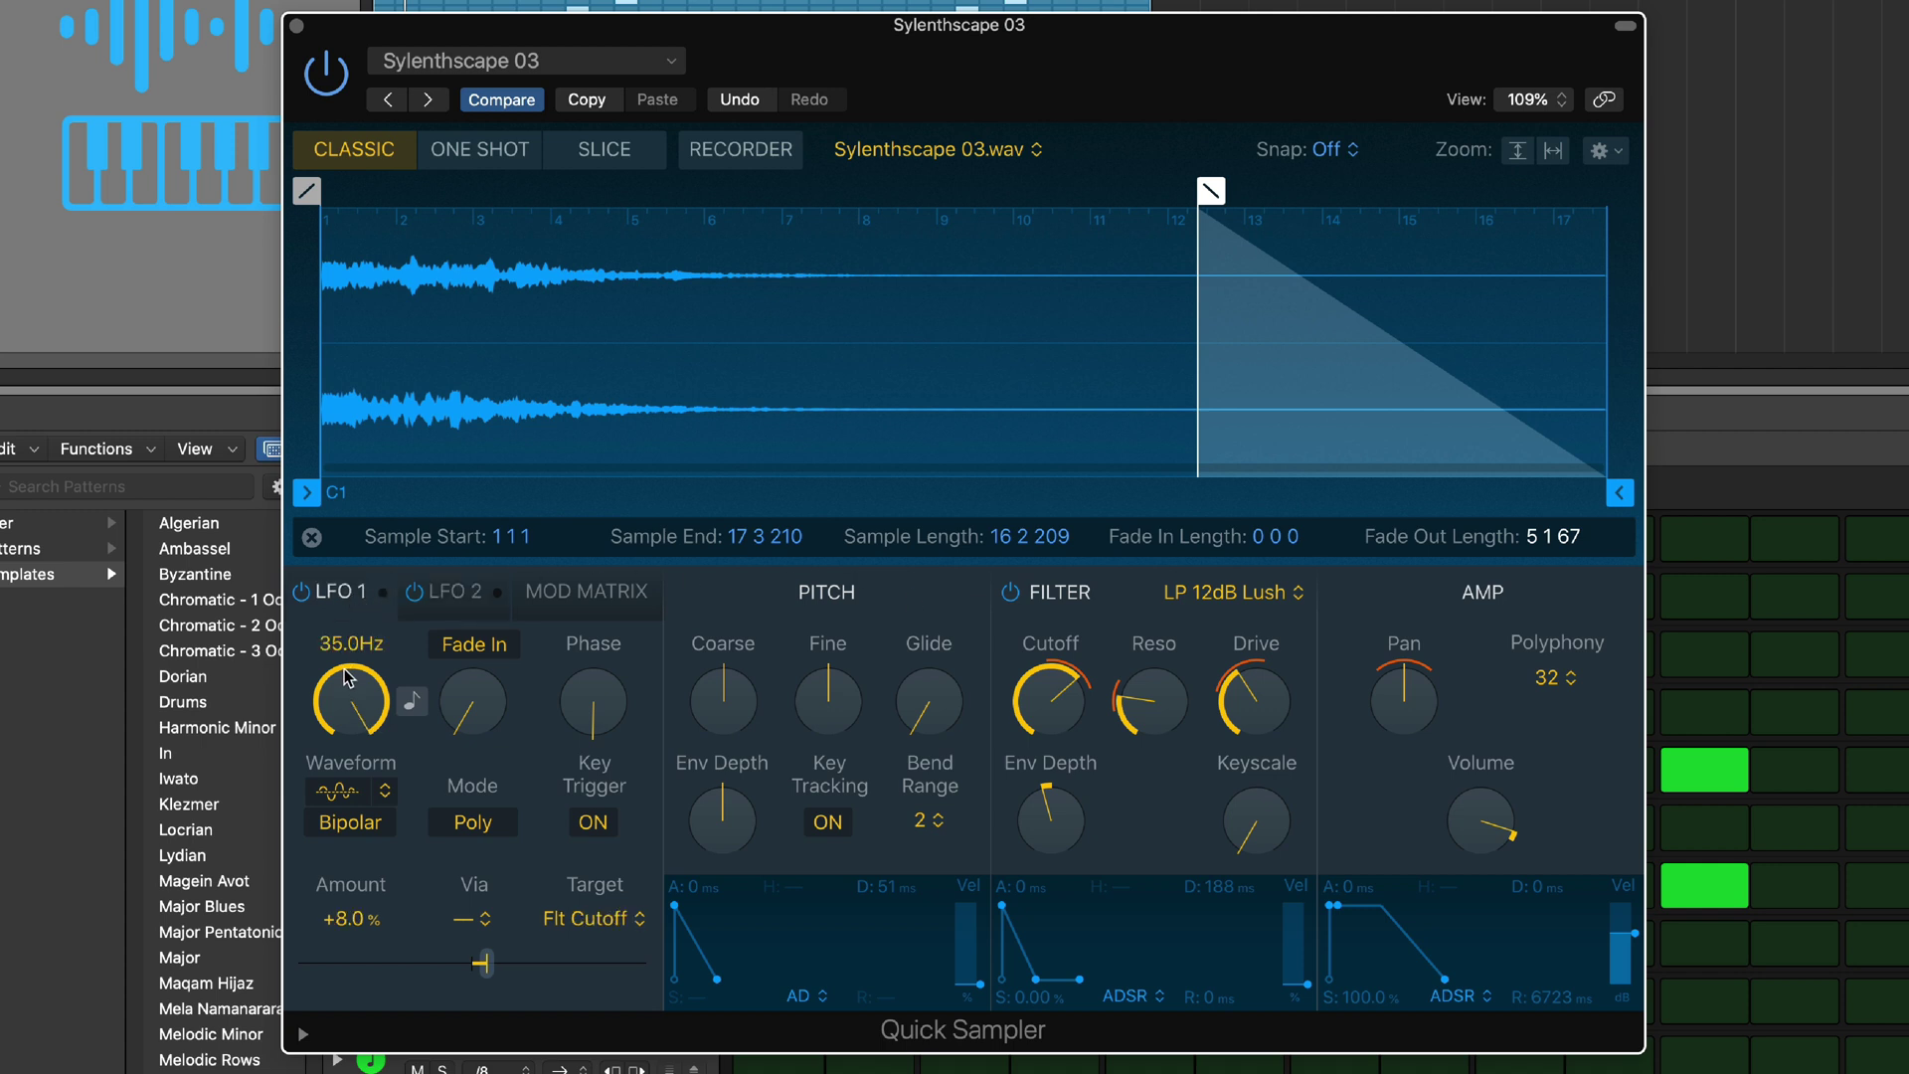
{"action": "left_click", "coordinate": [360, 791]}
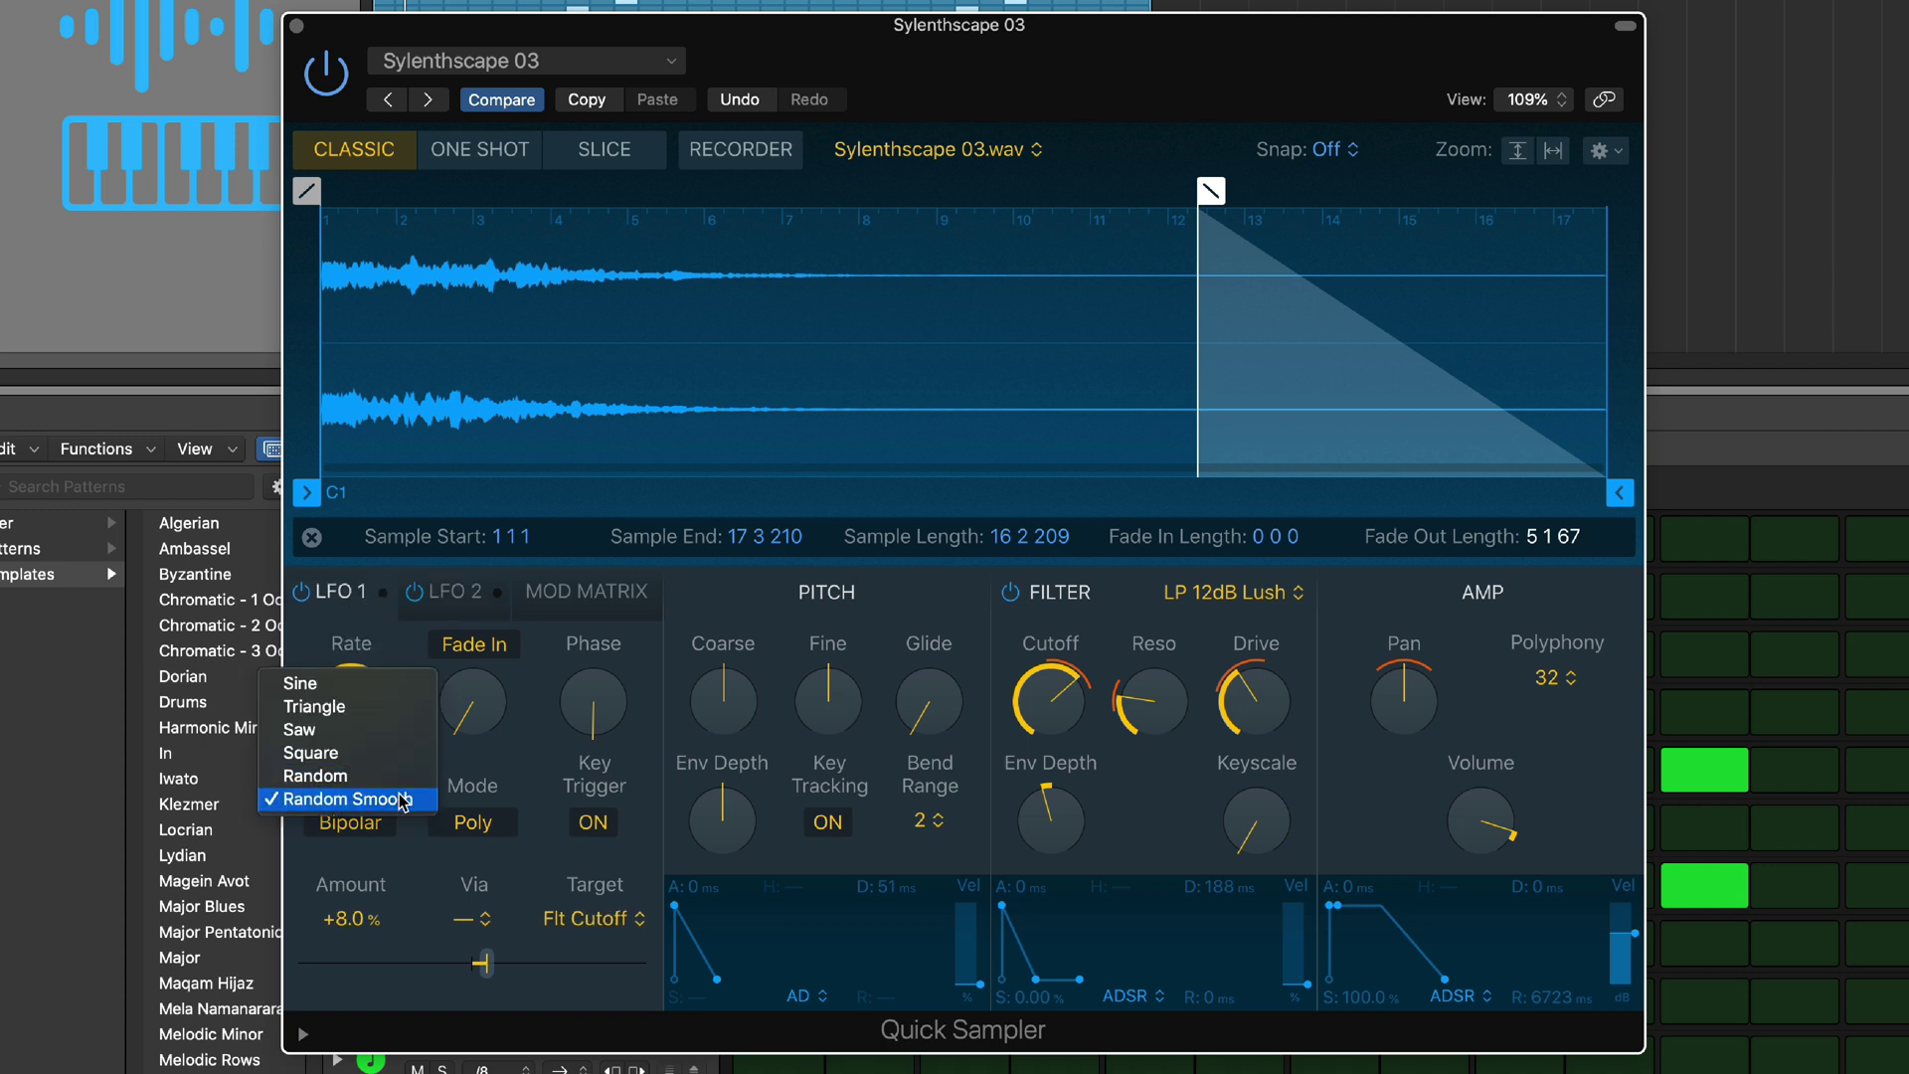
{"action": "left_click", "coordinate": [402, 799]}
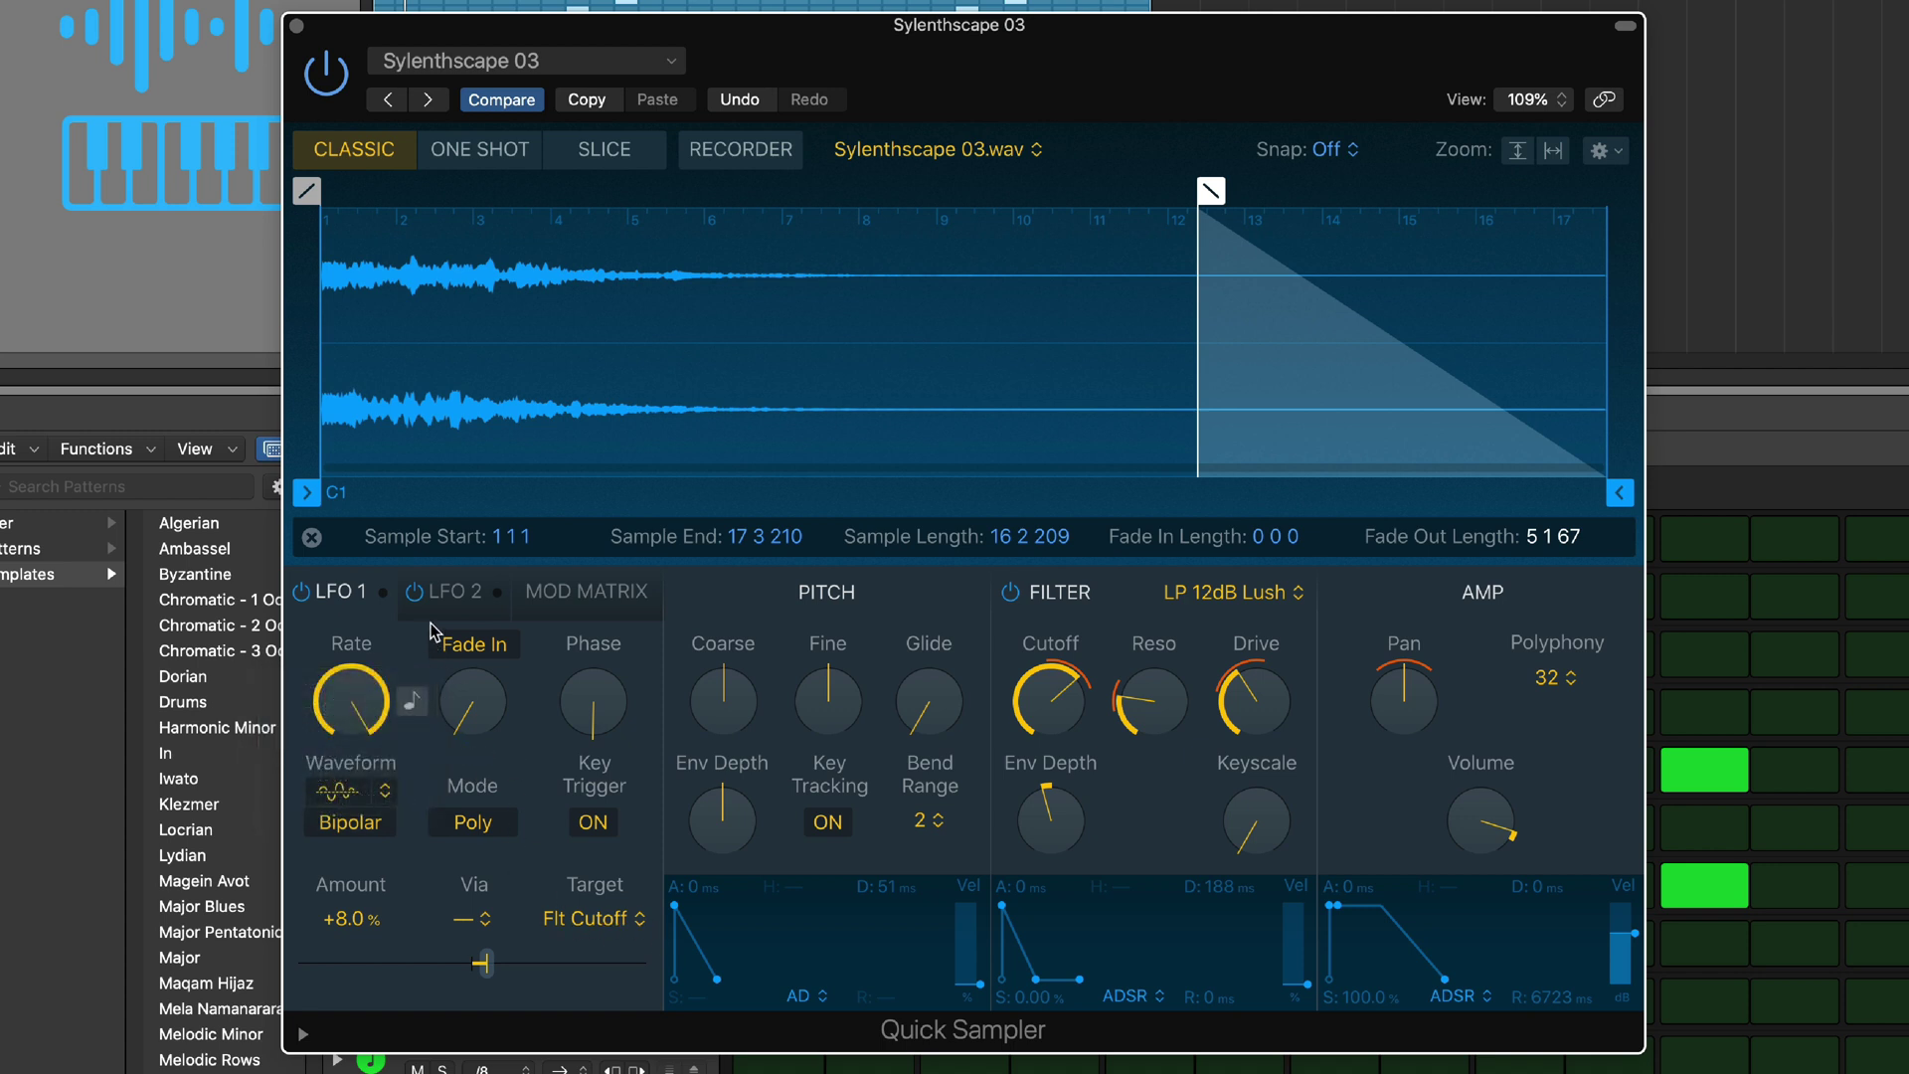
{"action": "left_click", "coordinate": [457, 609]}
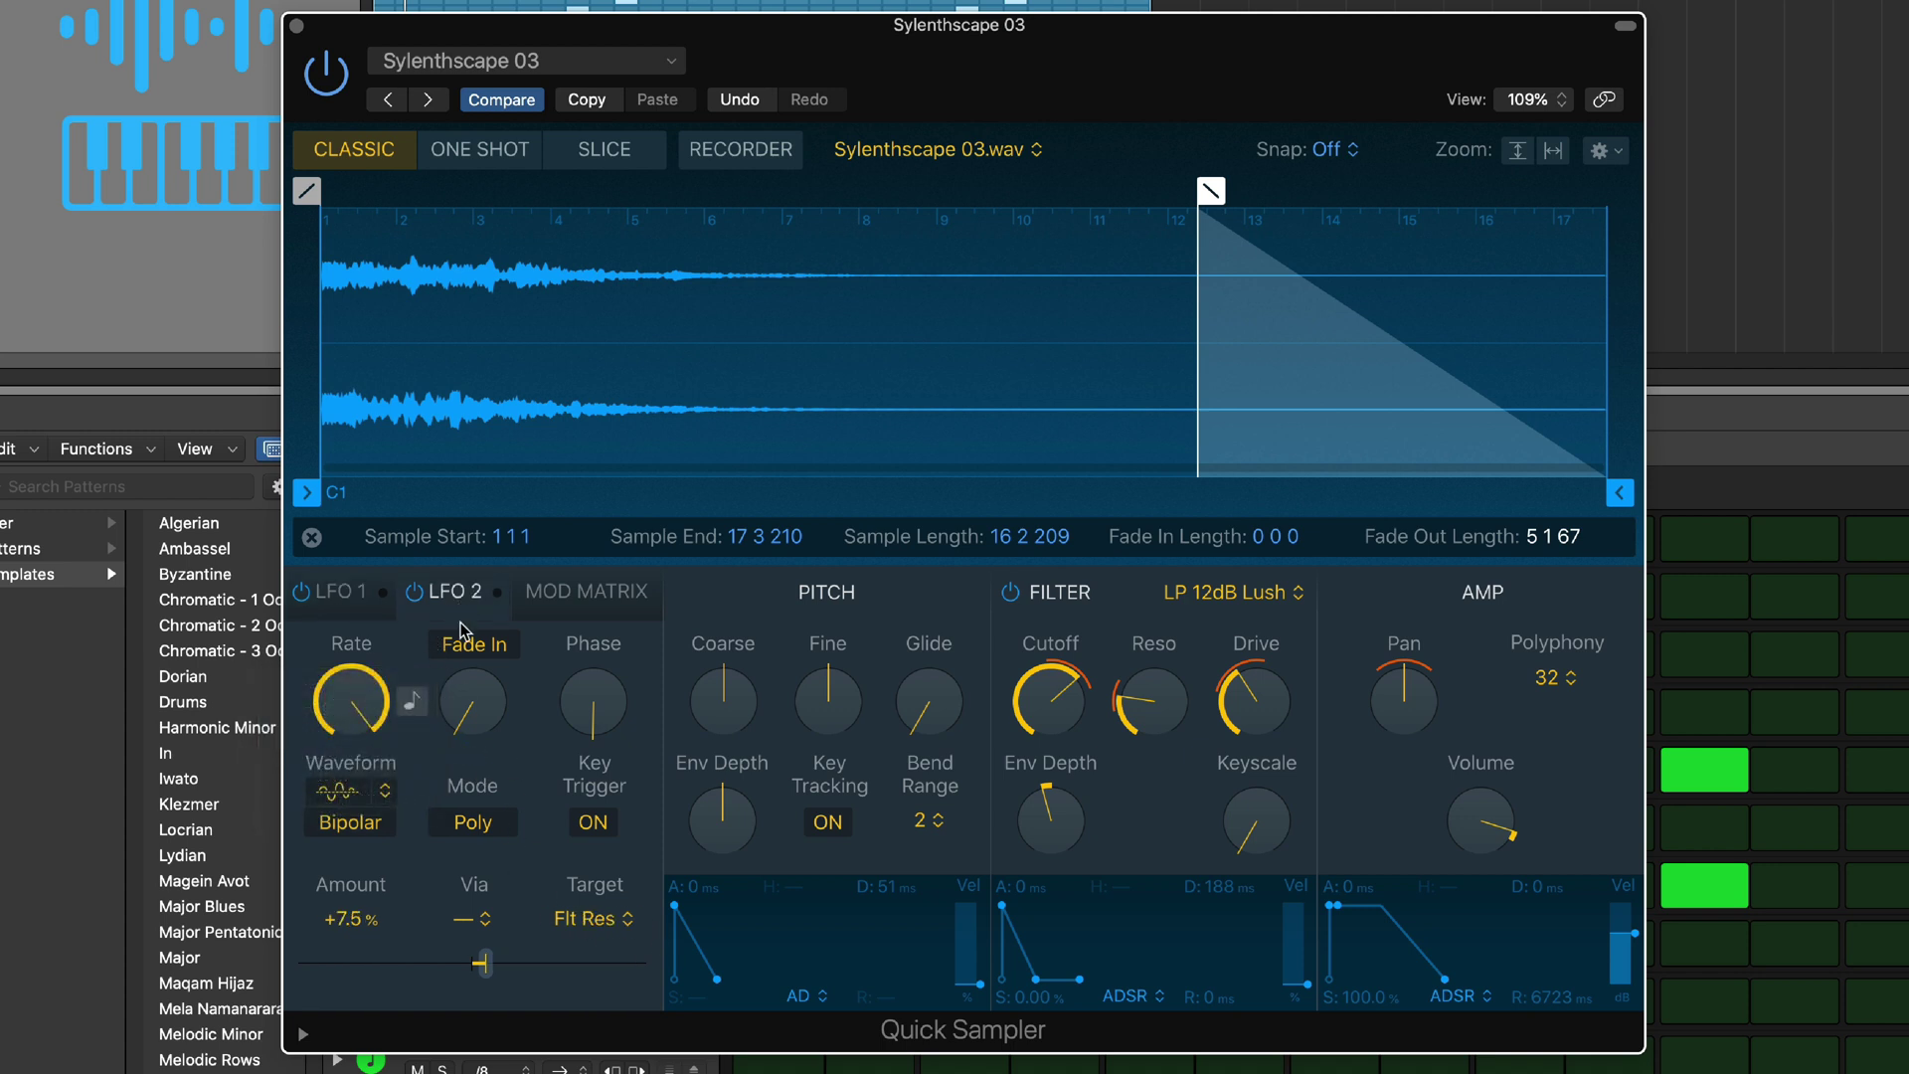
{"action": "left_click", "coordinate": [587, 610]}
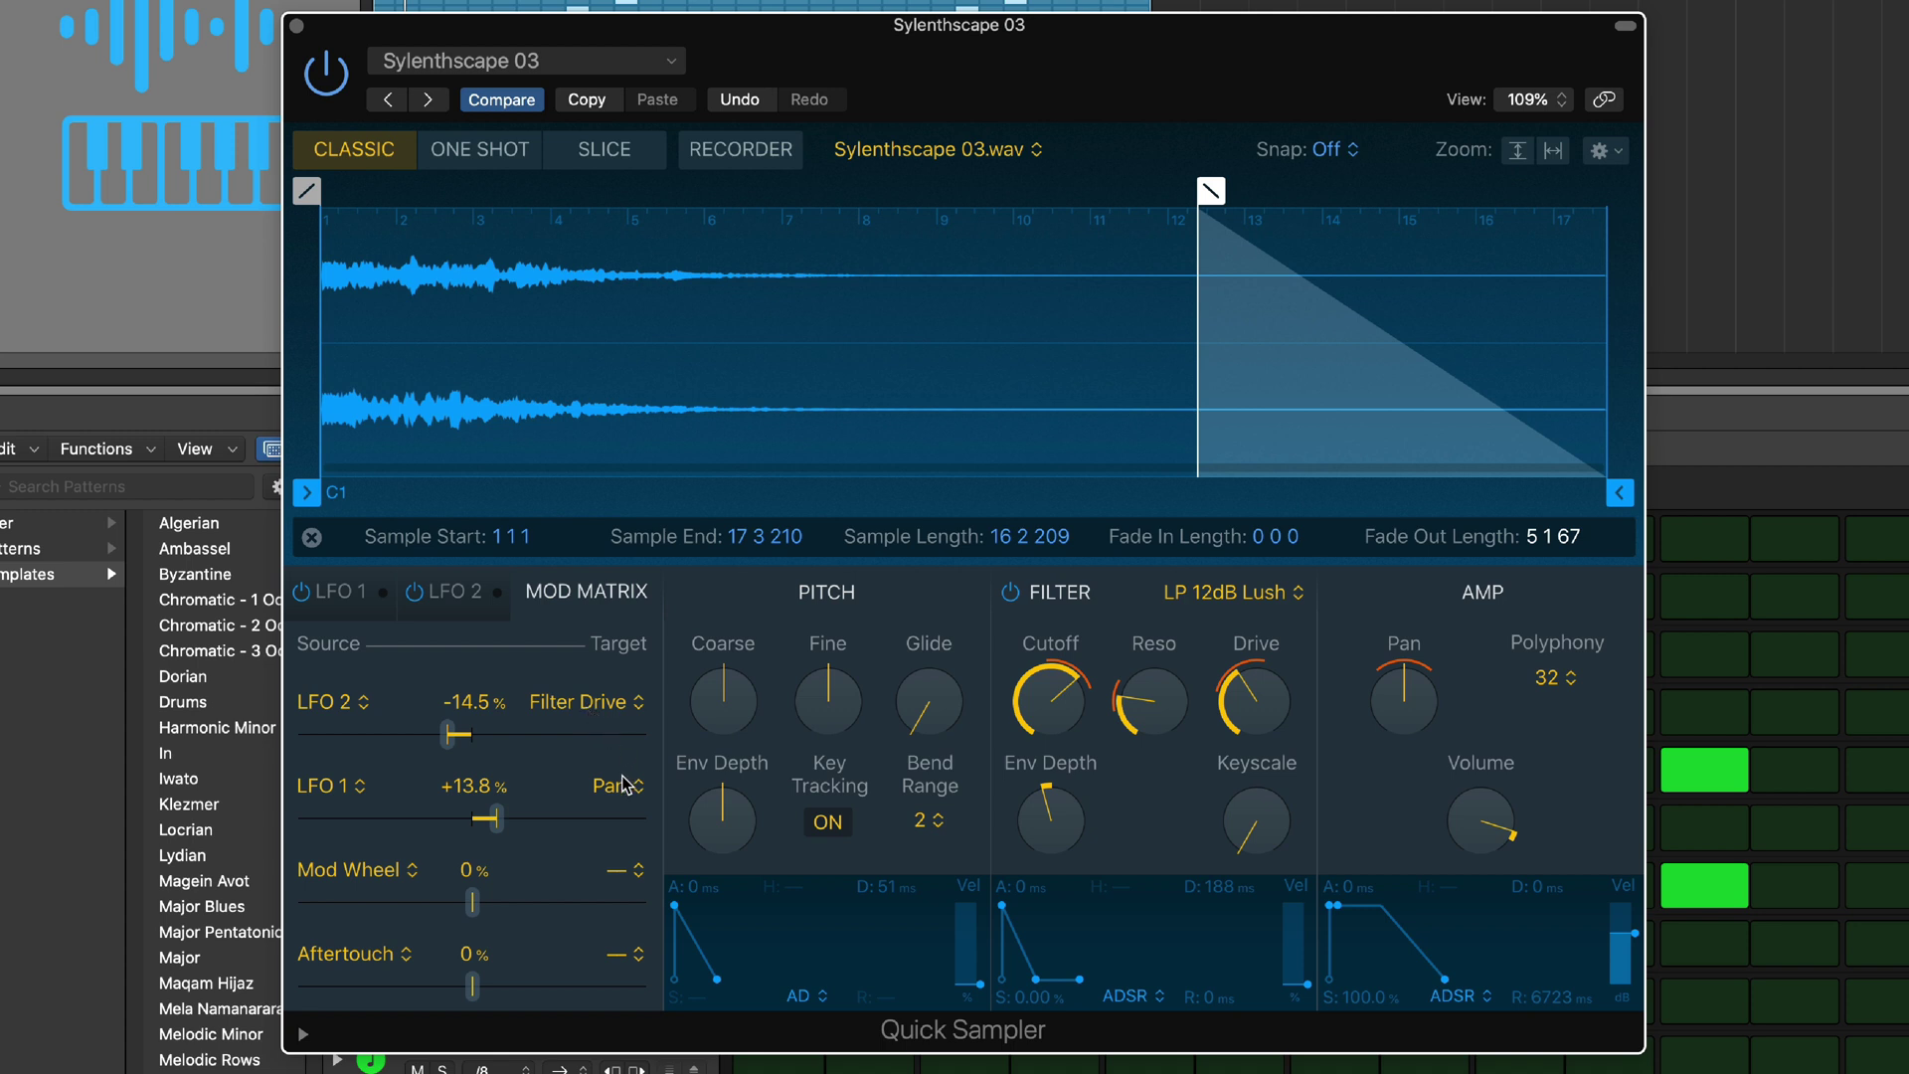